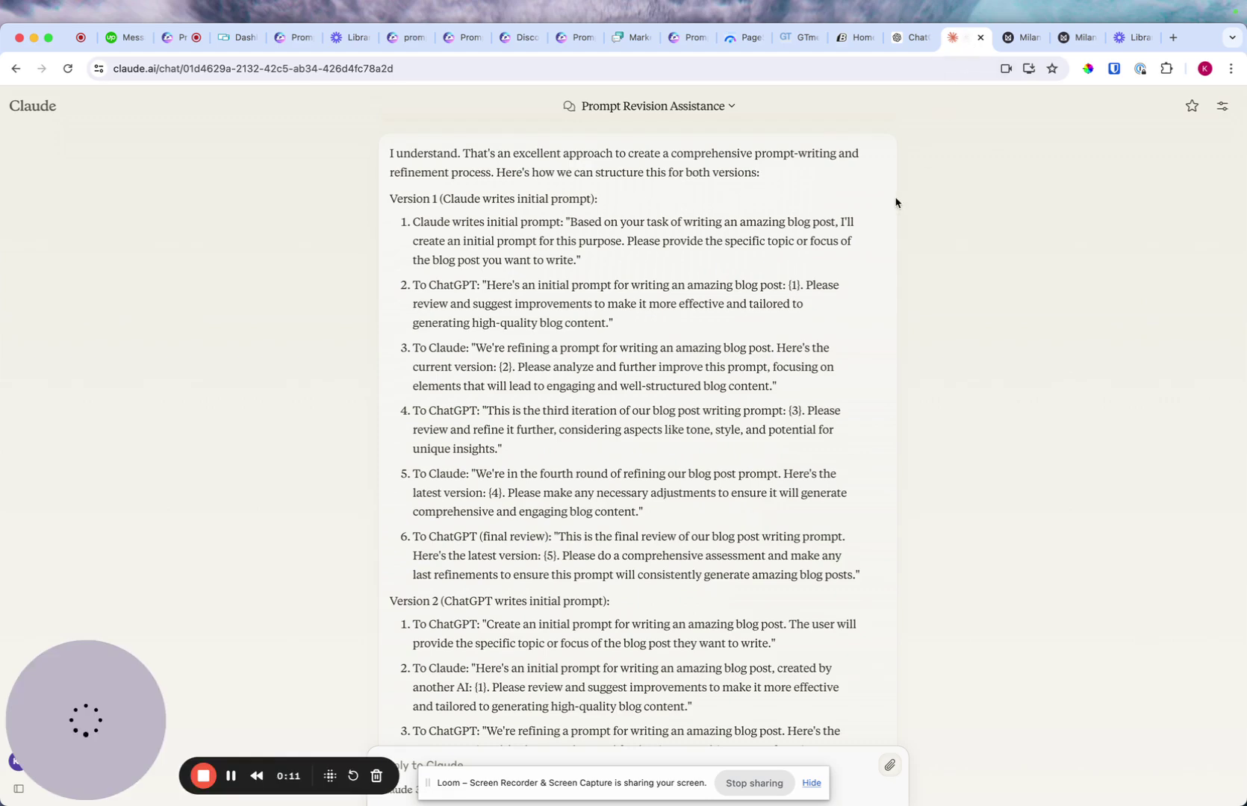
- Highlight the opening words of item 5 in Version 1 of Claude's two-version plan
scroll(885, 217, "down", 2)
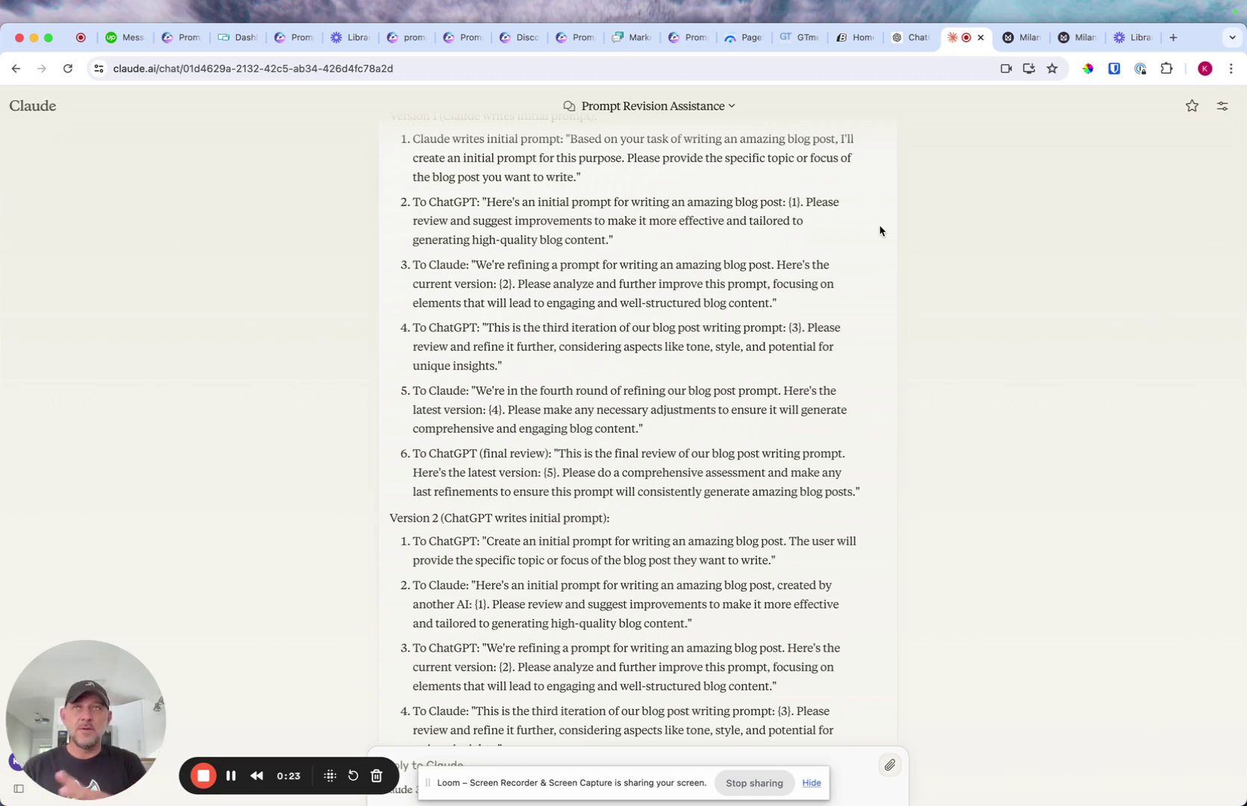
scroll(881, 231, "up", 1)
left_click_drag(413, 439, 779, 439)
scroll(779, 413, "up", 1)
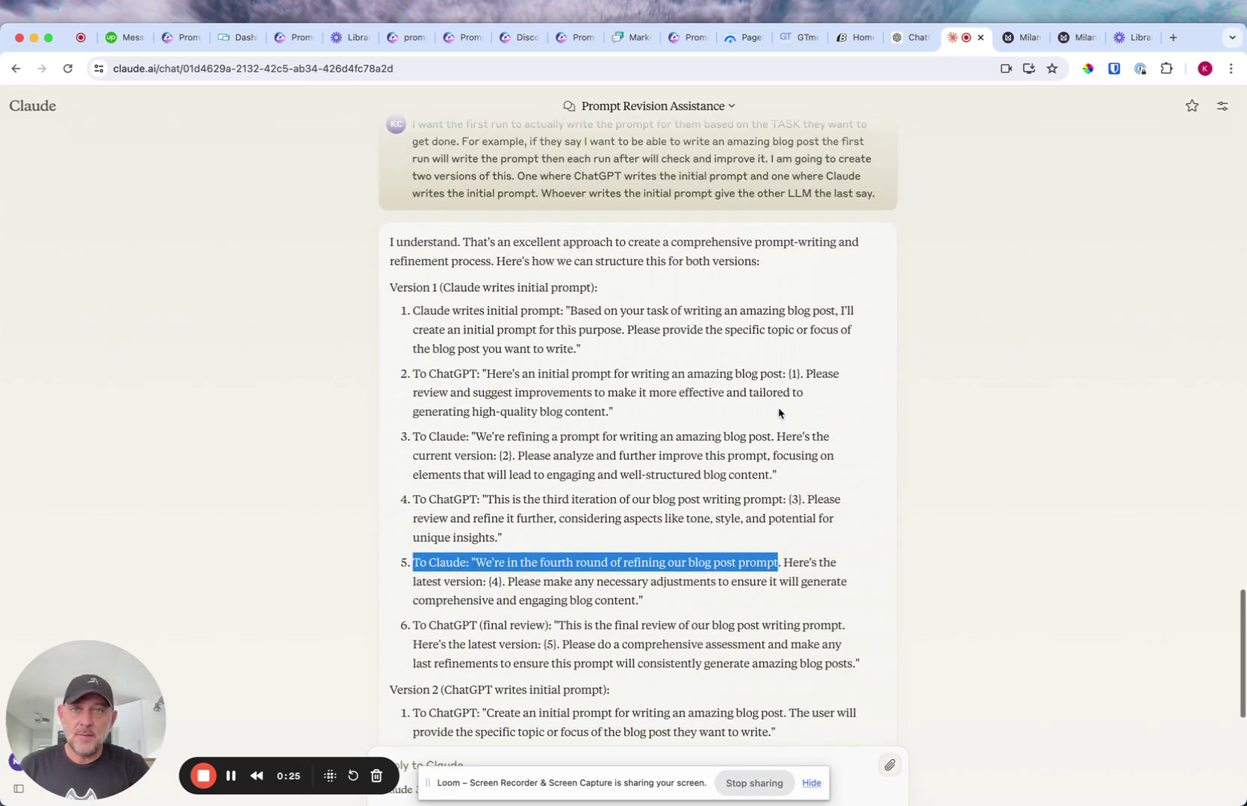
scroll(584, 400, "up", 3)
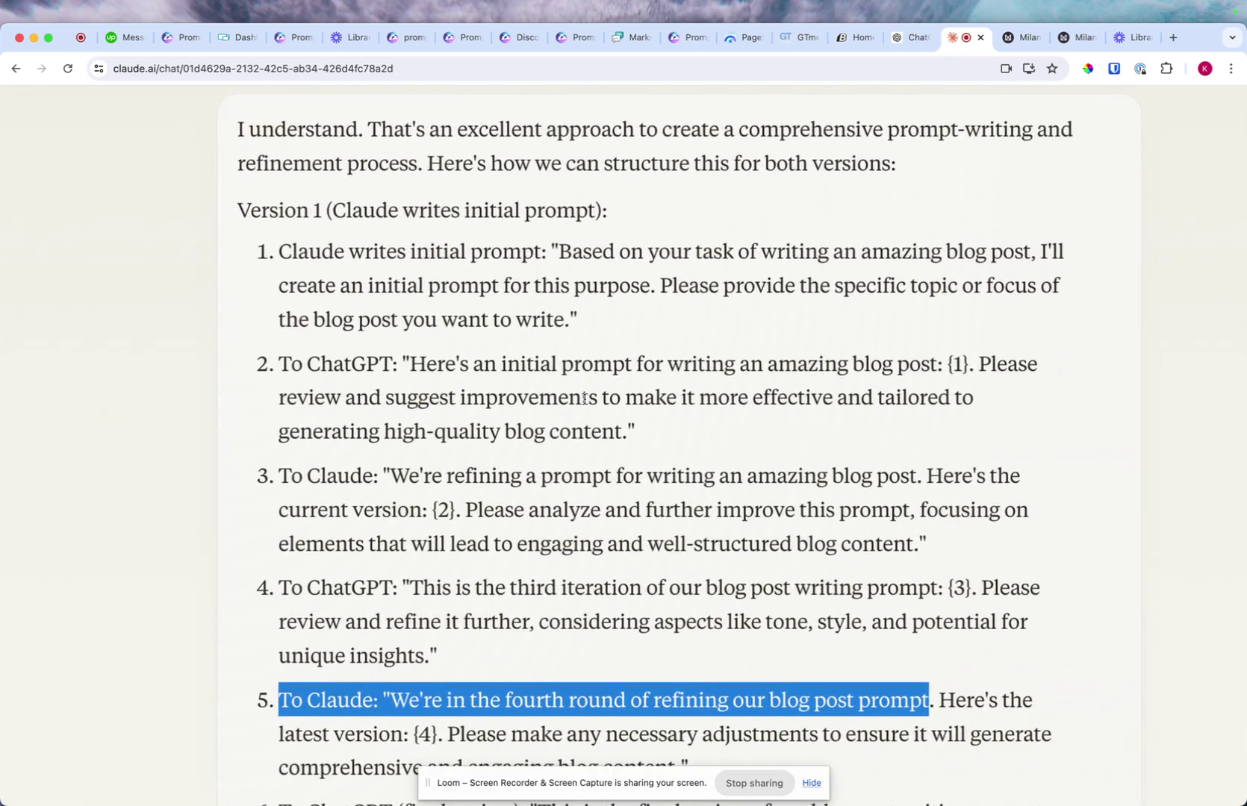
scroll(585, 399, "up", 1)
scroll(337, 272, "up", 1)
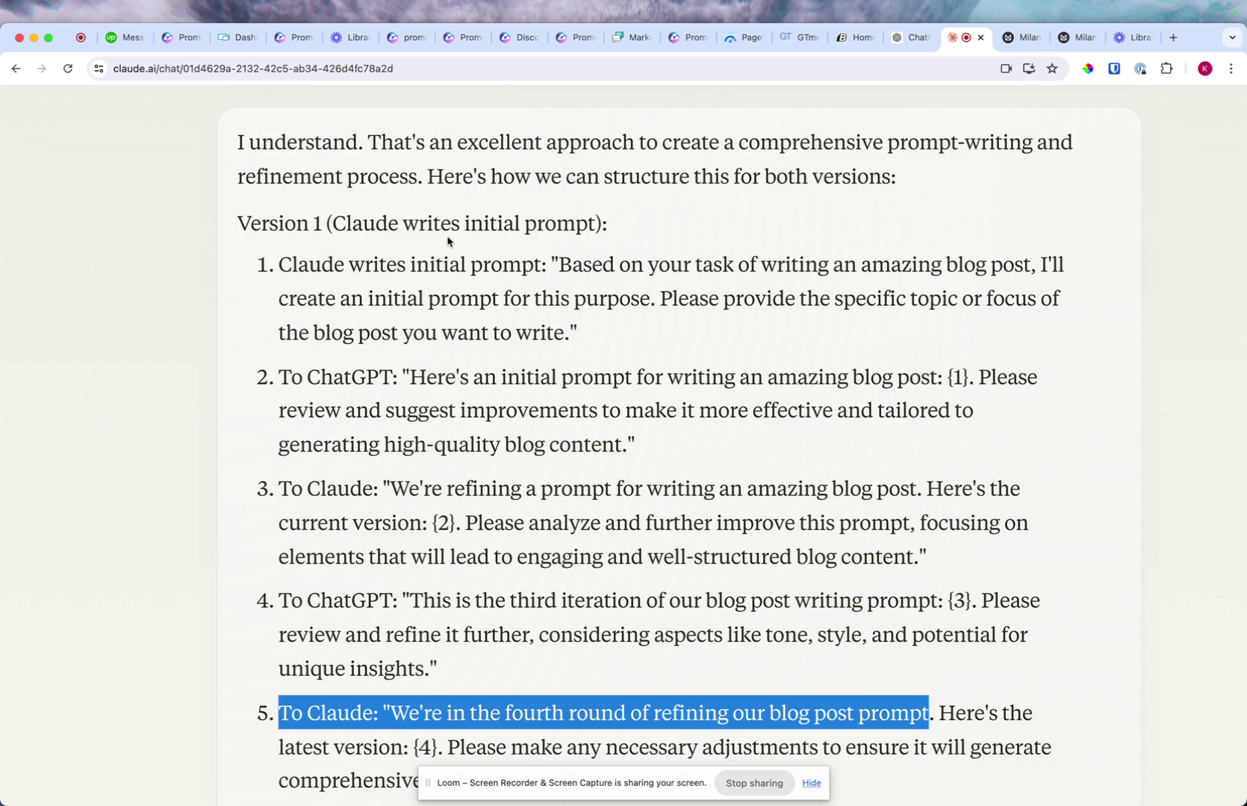
scroll(456, 254, "down", 1)
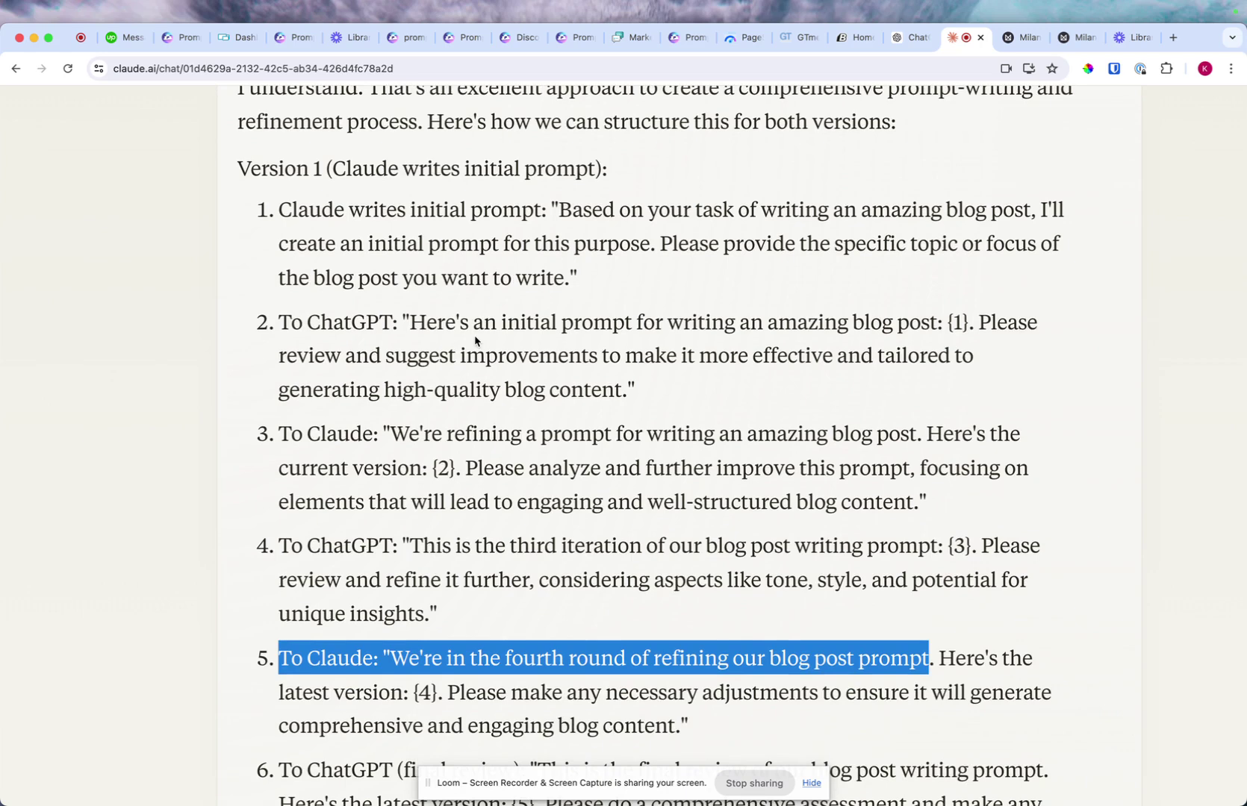
scroll(475, 341, "down", 3)
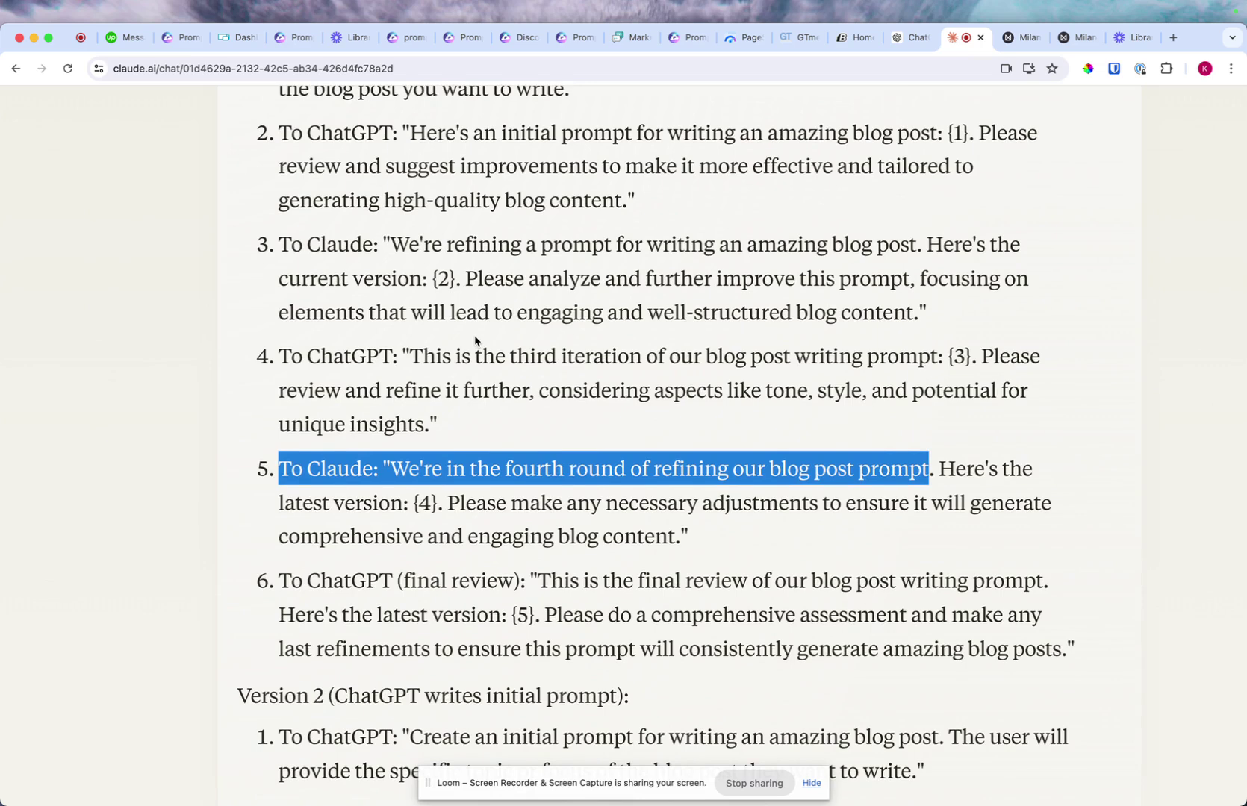
scroll(474, 342, "down", 3)
scroll(492, 224, "up", 1)
left_click(501, 244)
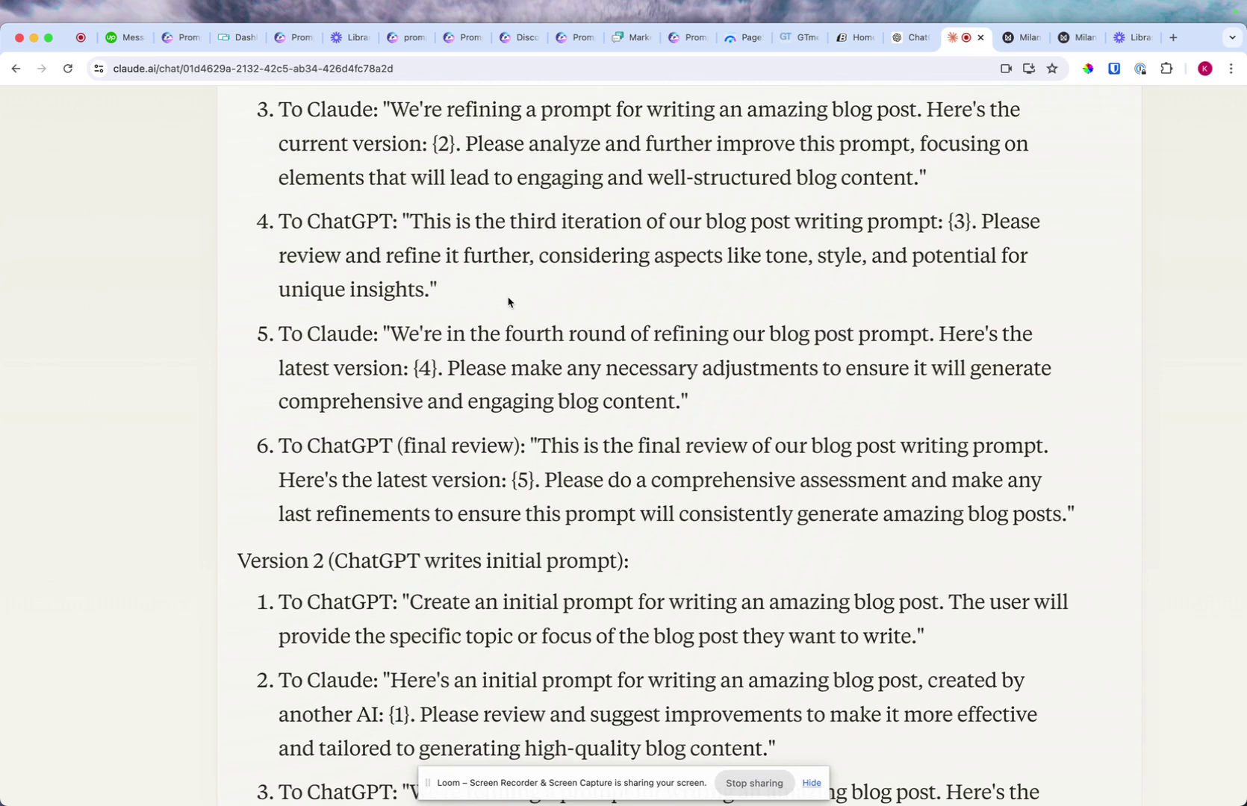
scroll(507, 302, "up", 1)
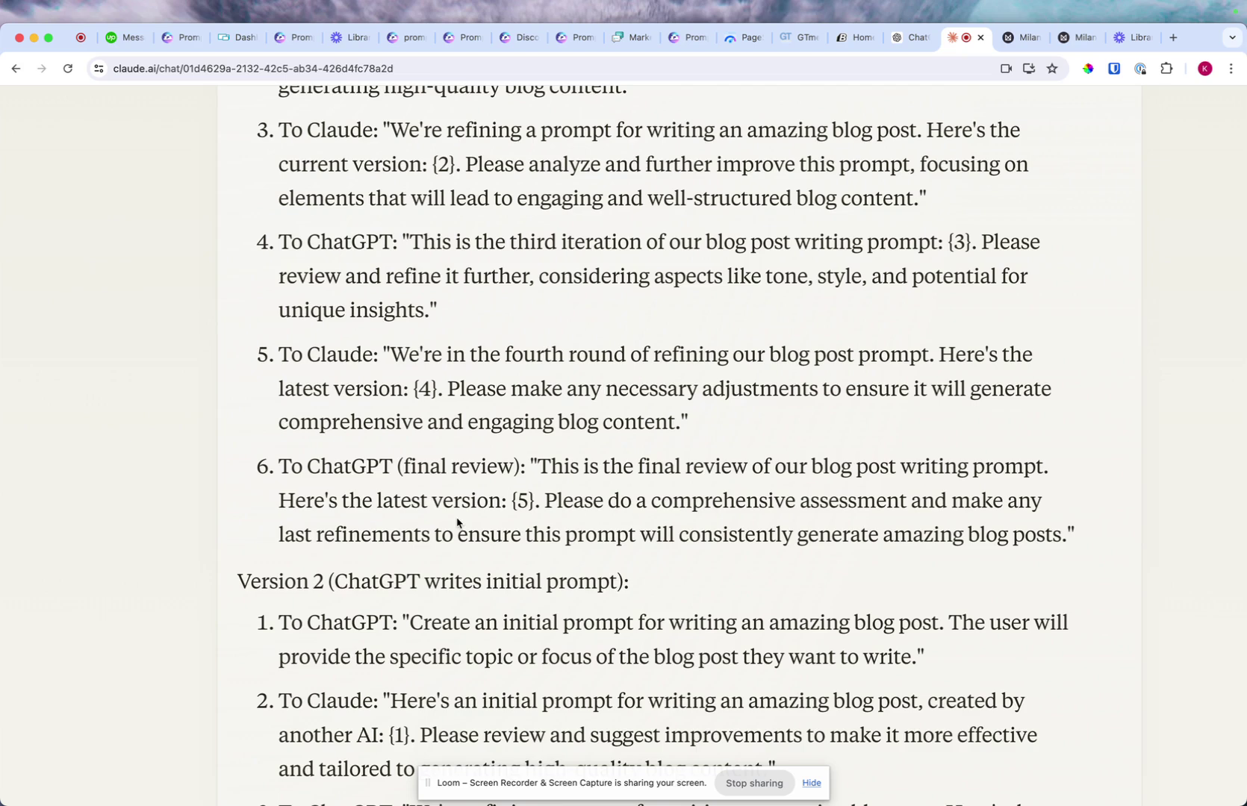
scroll(457, 522, "down", 5)
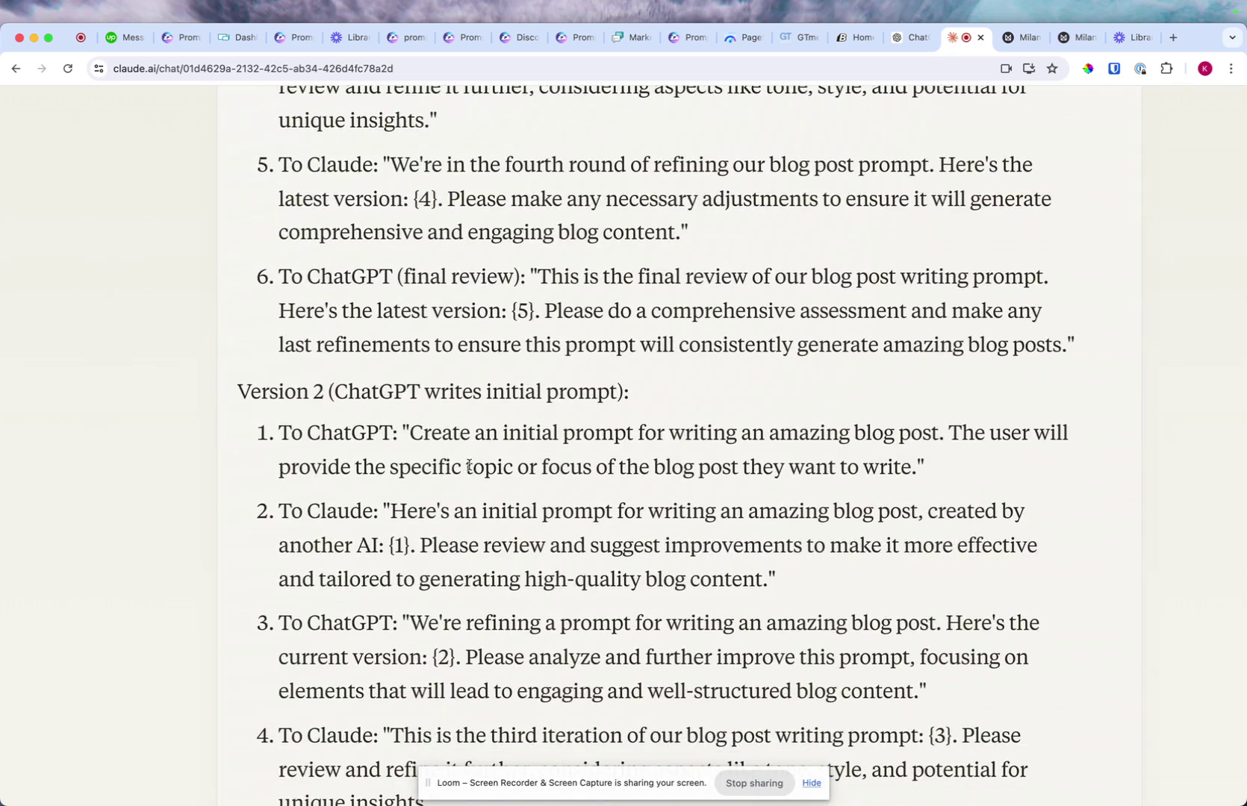
scroll(471, 466, "down", 10)
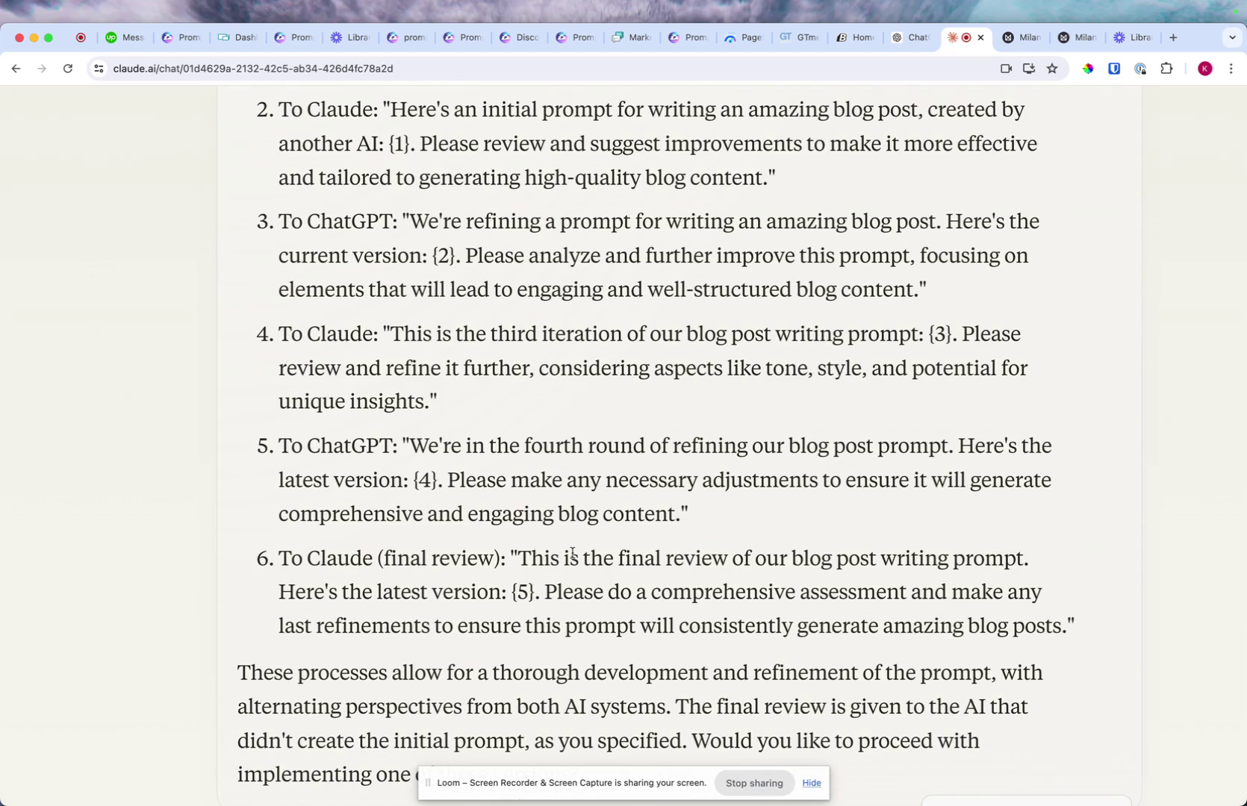
scroll(612, 450, "up", 19)
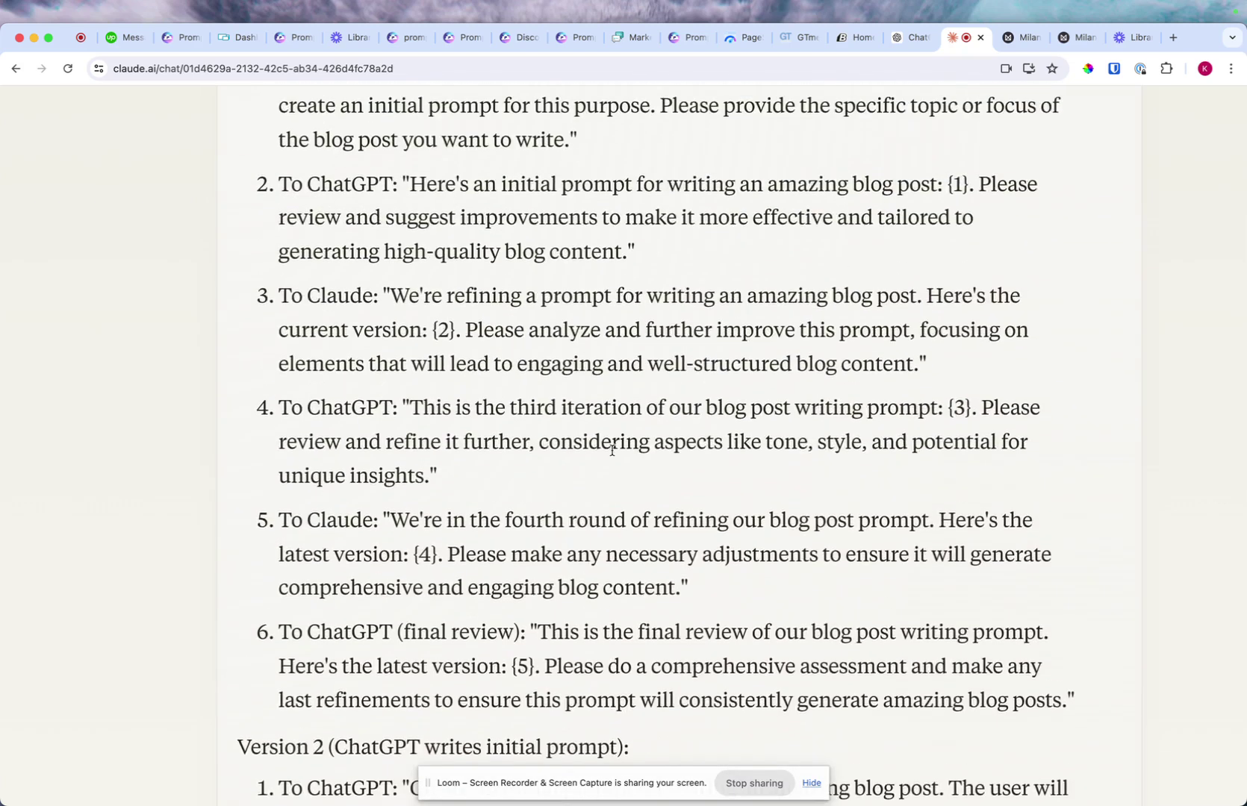
scroll(612, 451, "up", 2)
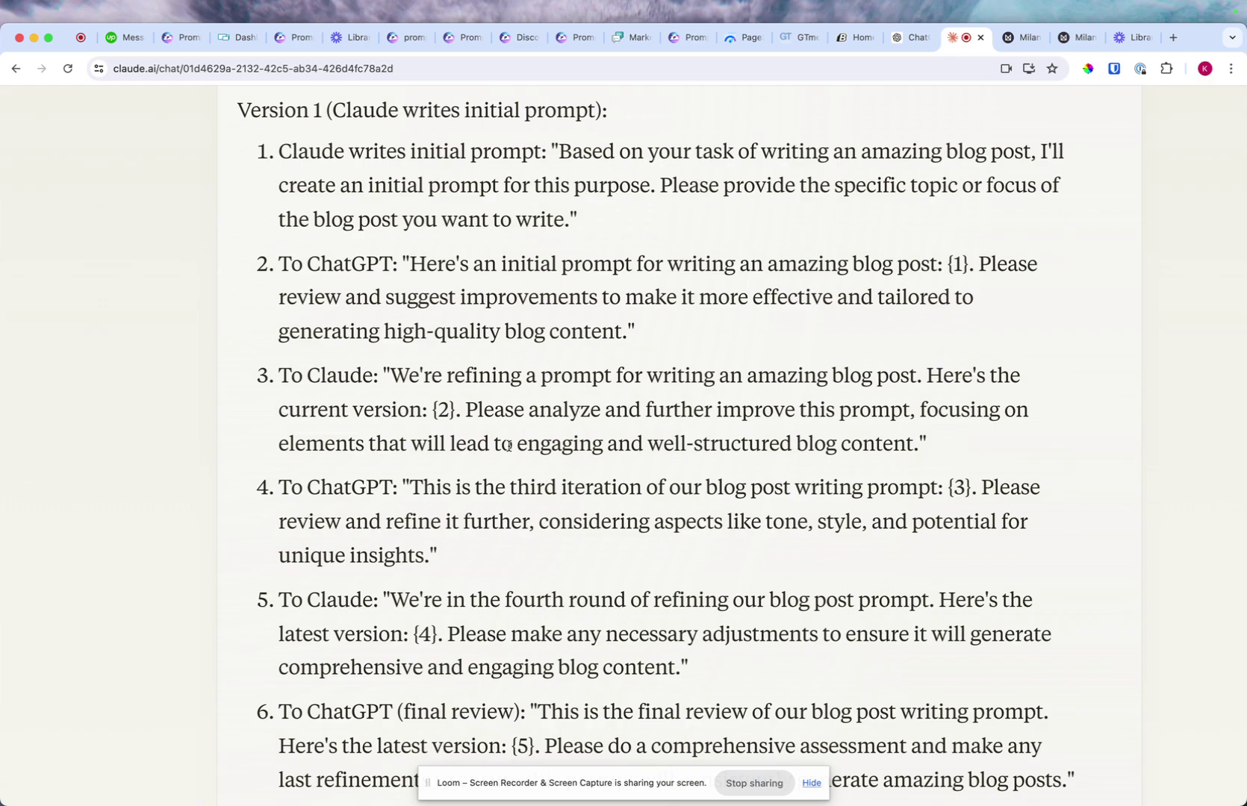
scroll(509, 447, "up", 20)
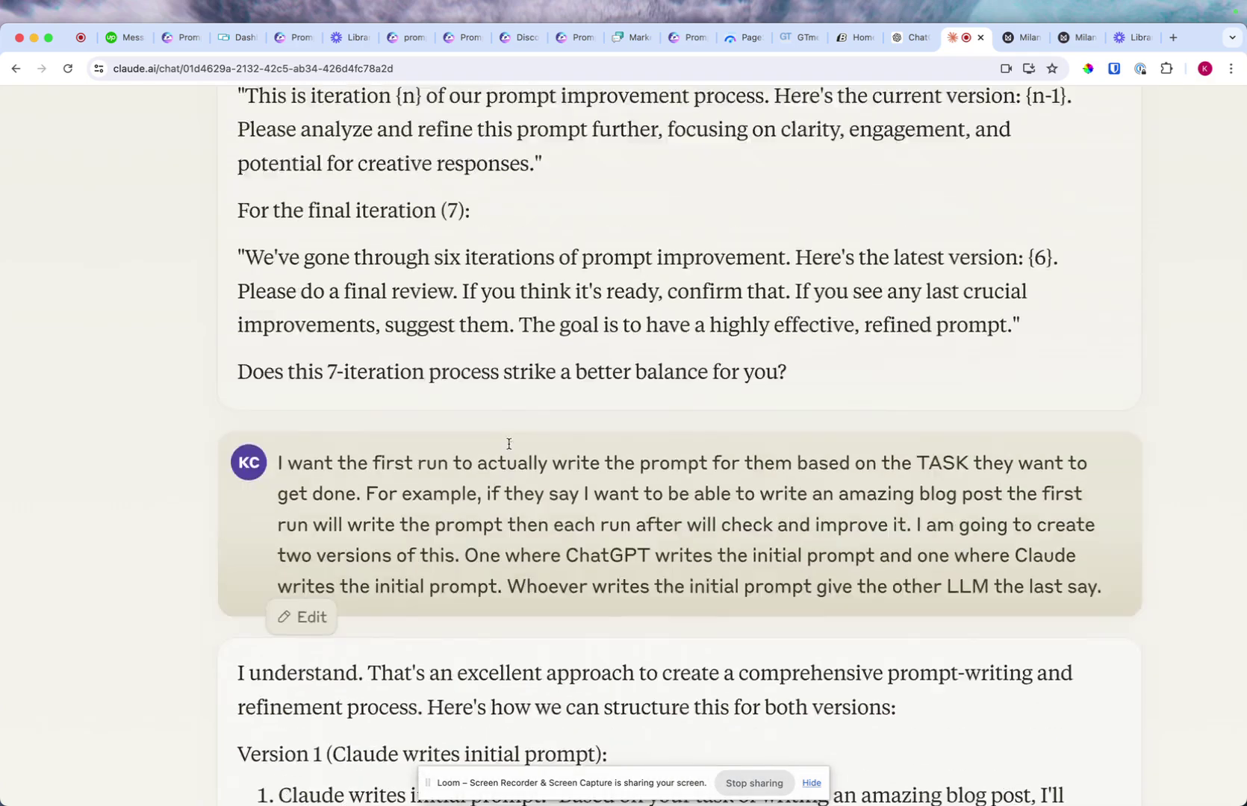
scroll(508, 447, "down", 20)
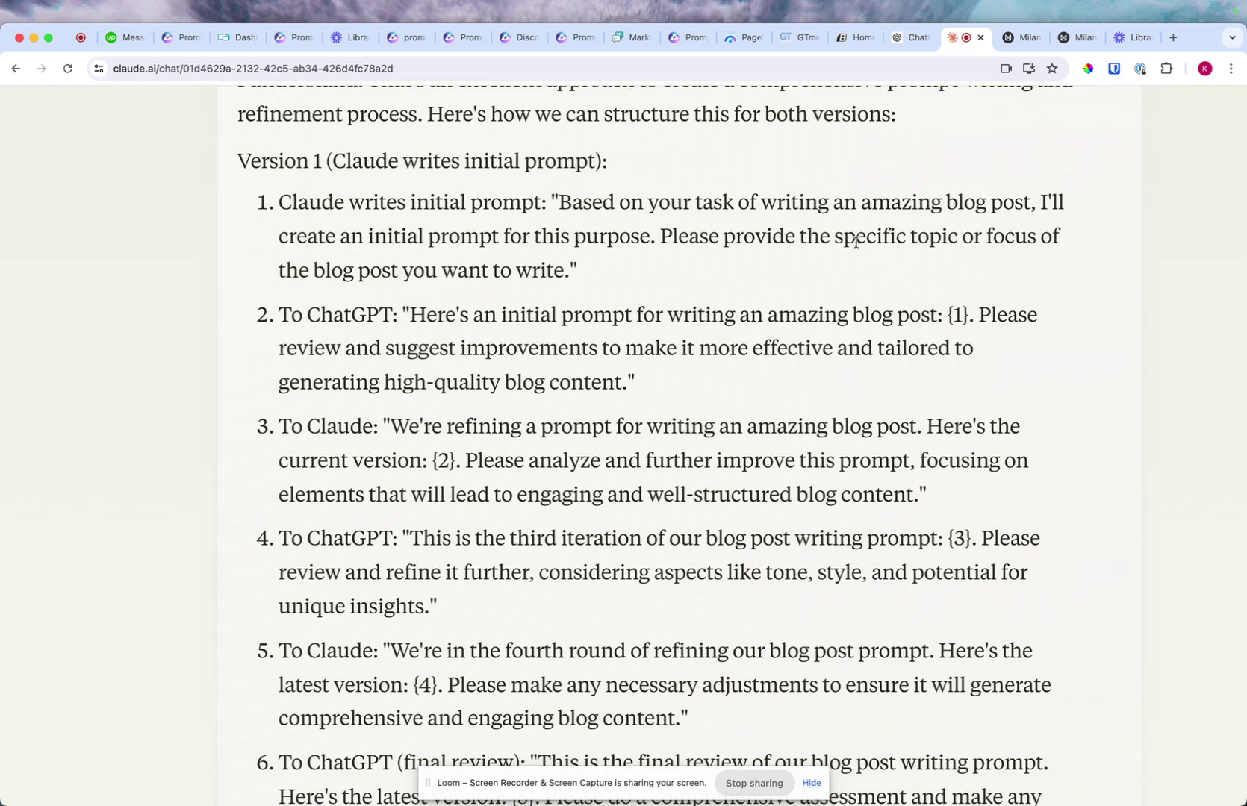
scroll(857, 239, "up", 1)
scroll(824, 264, "down", 3)
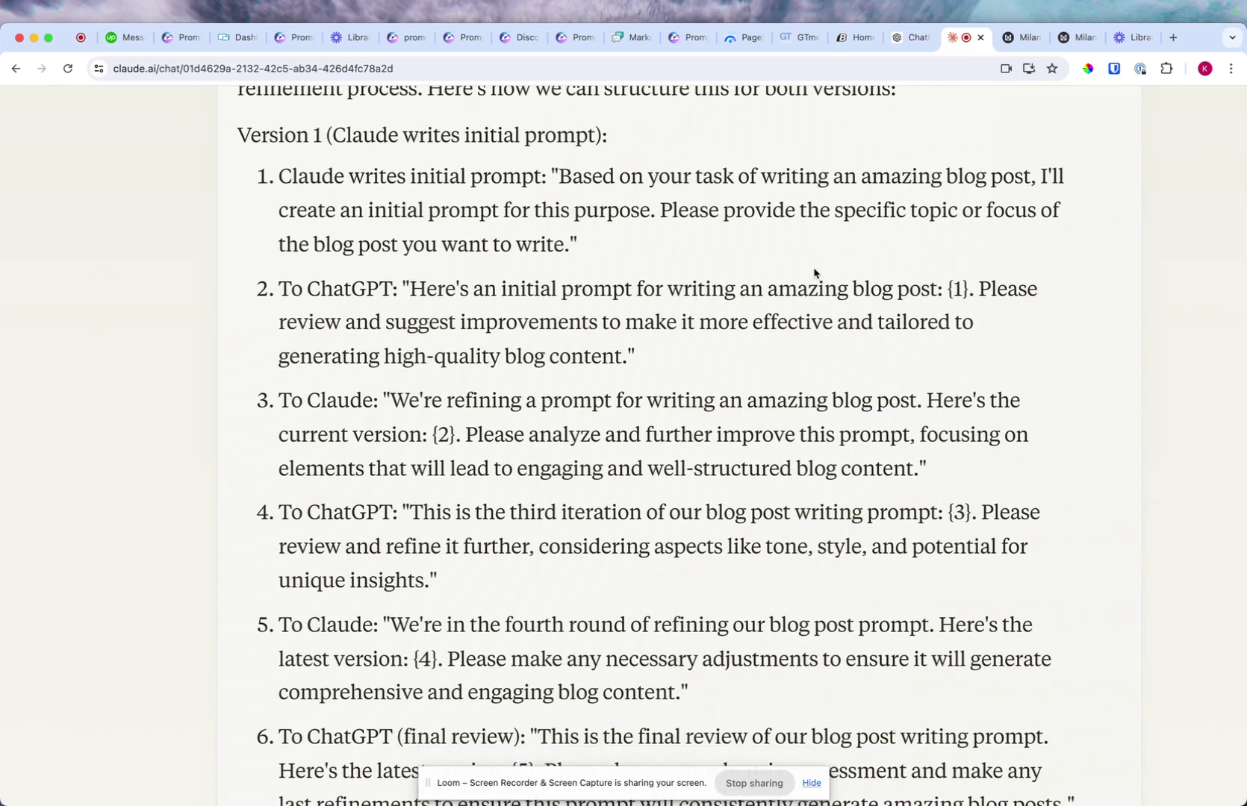
scroll(779, 295, "down", 2)
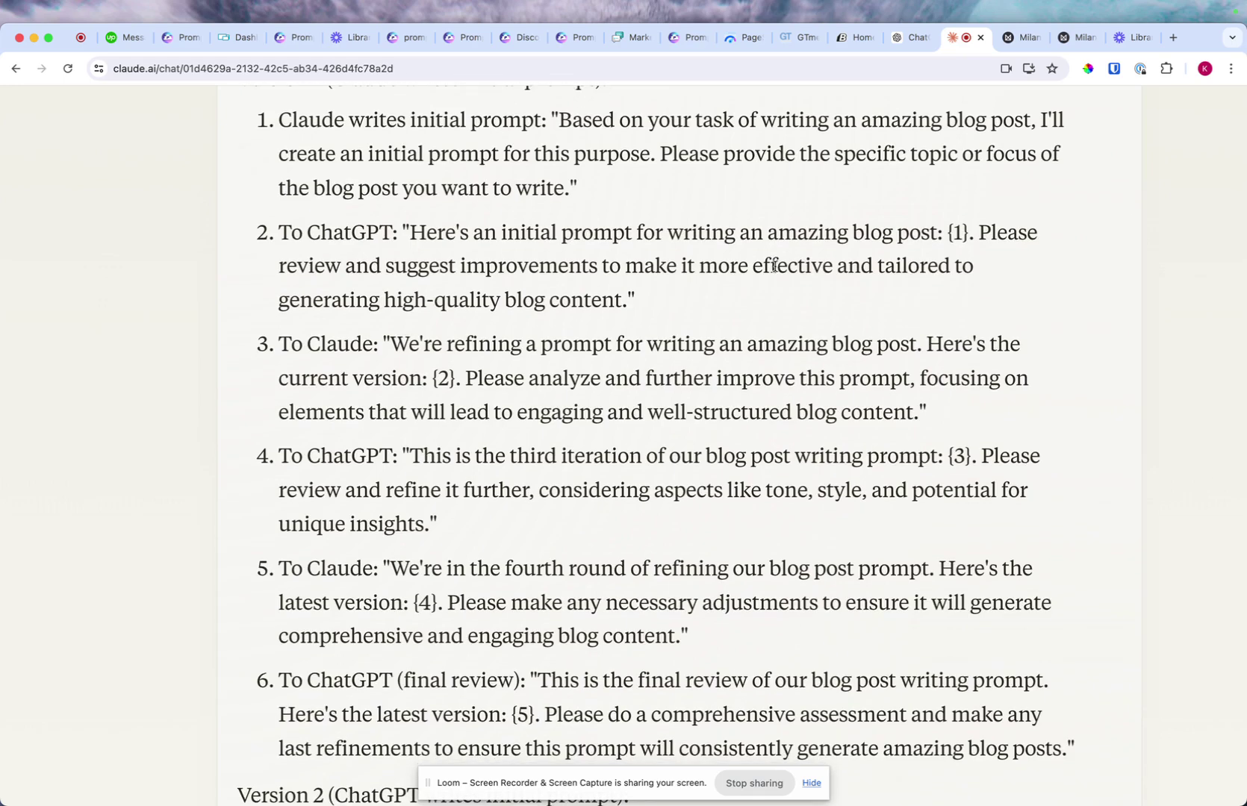
scroll(511, 328, "down", 20)
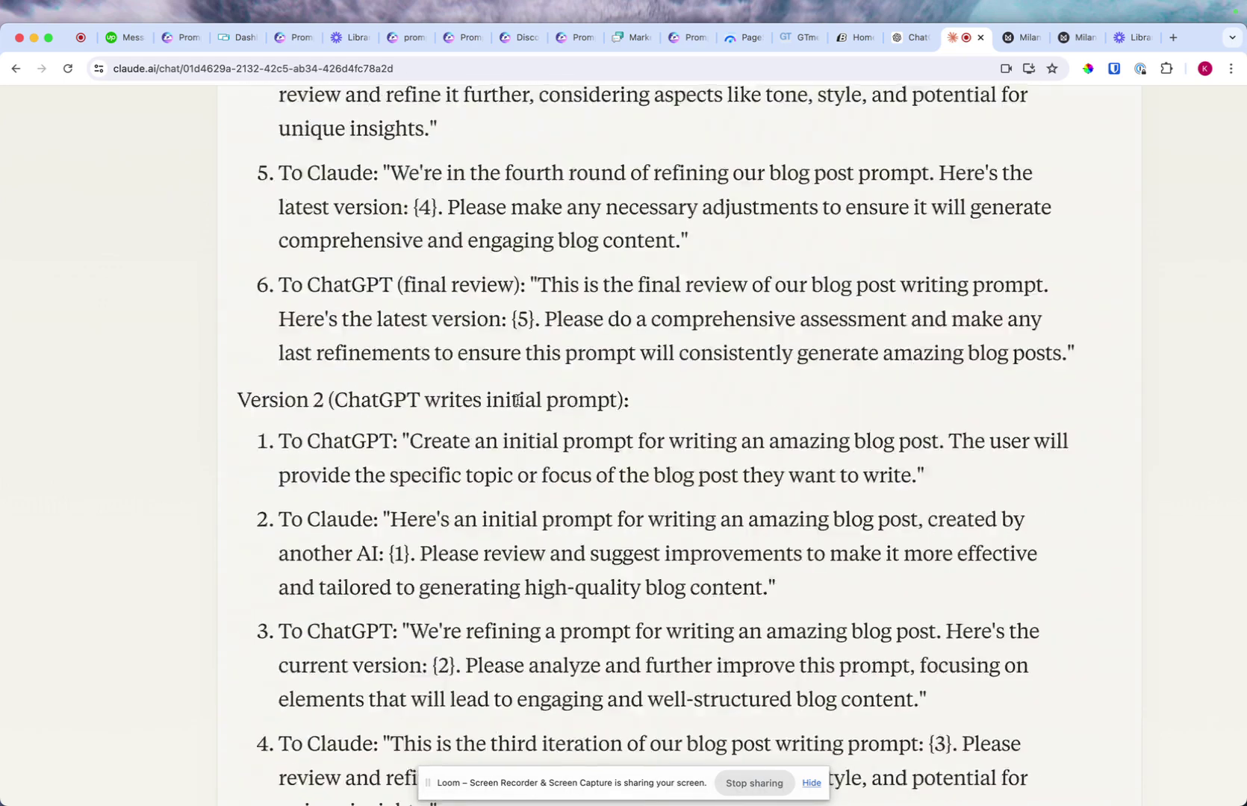
scroll(467, 562, "down", 20)
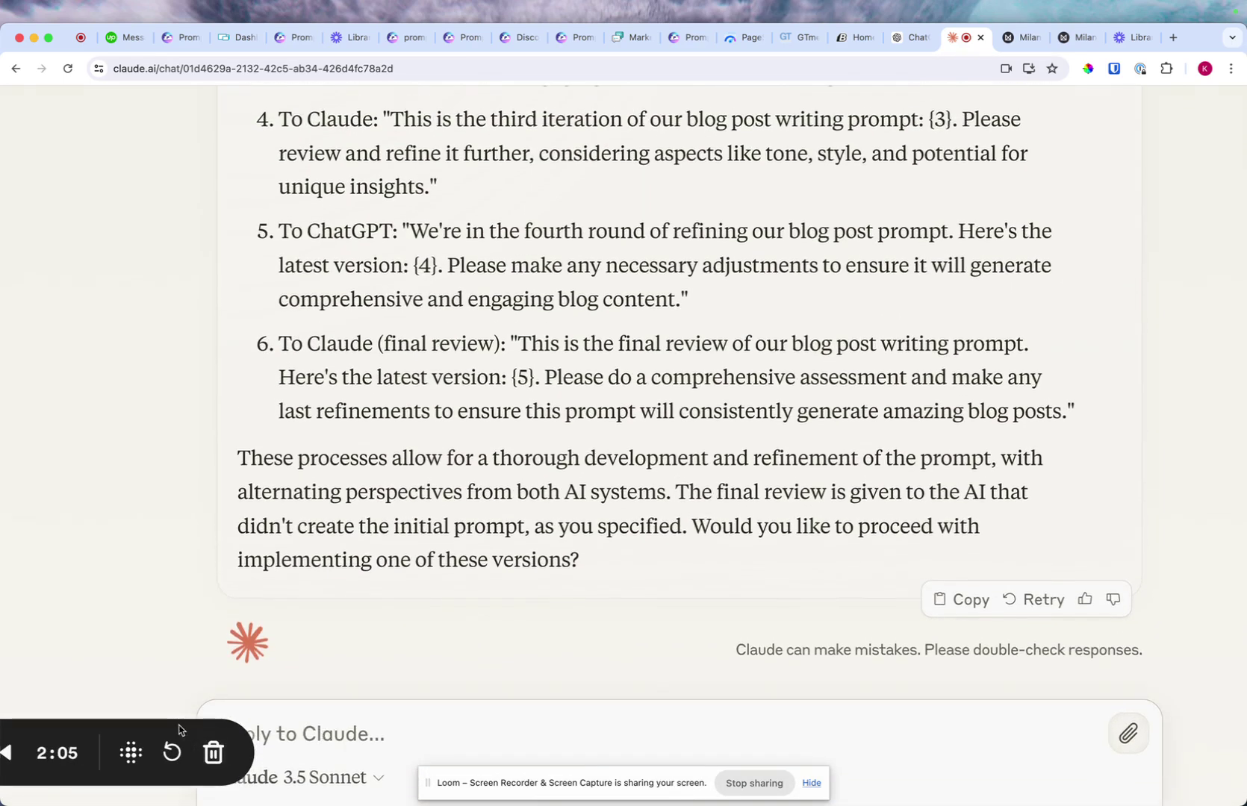
key("super+minus")
key("super+minus")
key("super+minus")
key("super+minus")
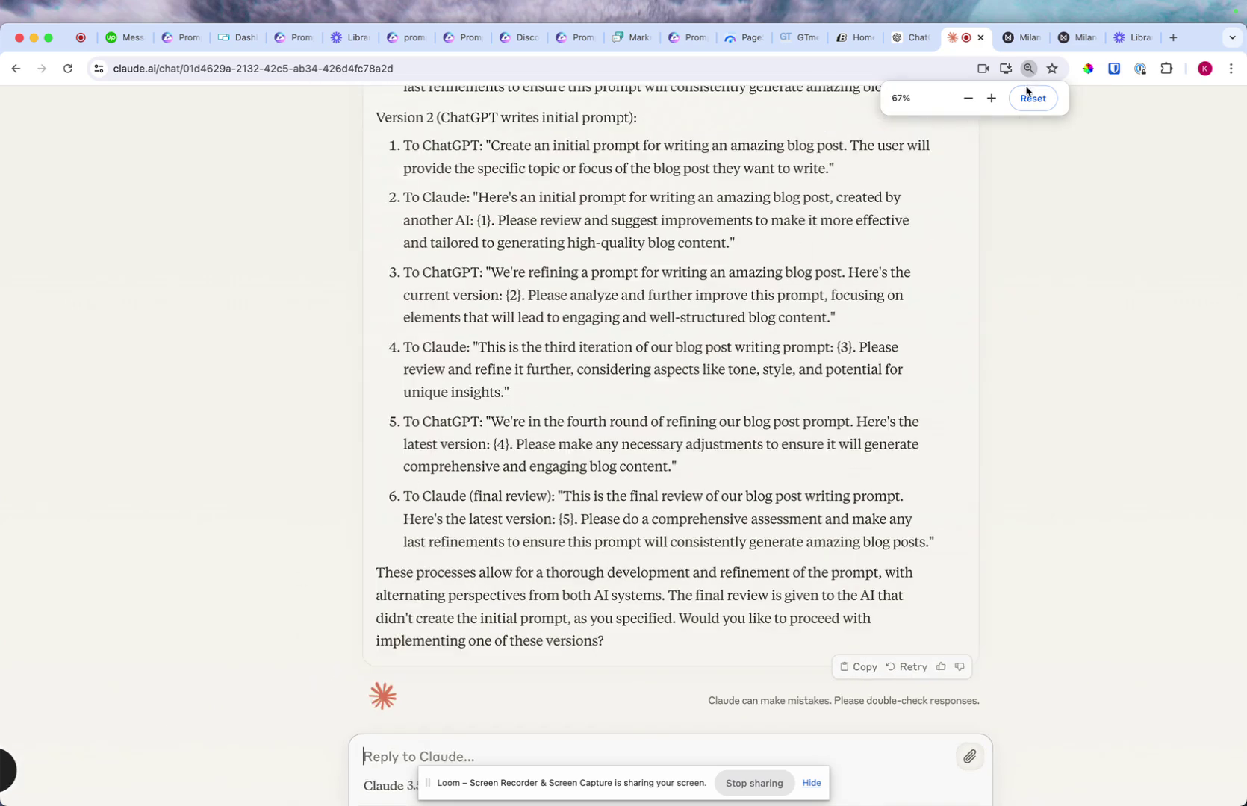
left_click(1029, 95)
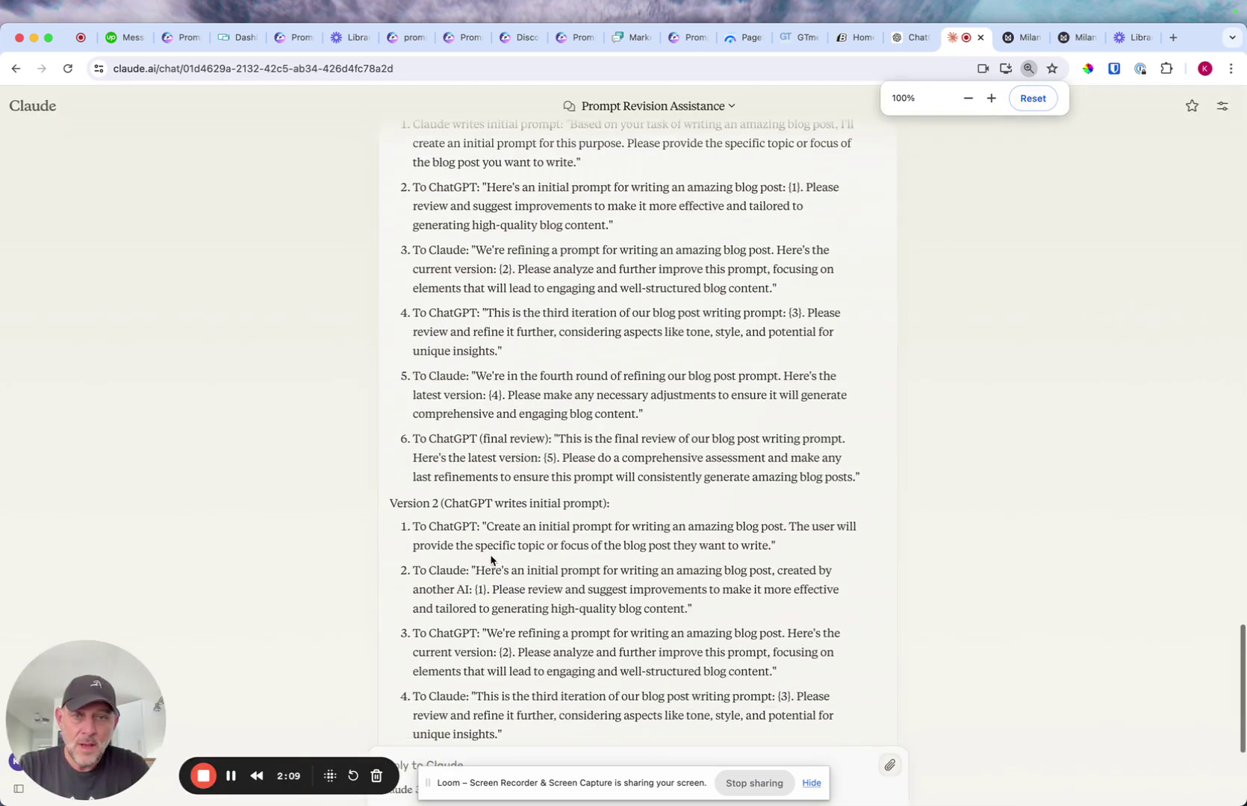
scroll(492, 560, "down", 5)
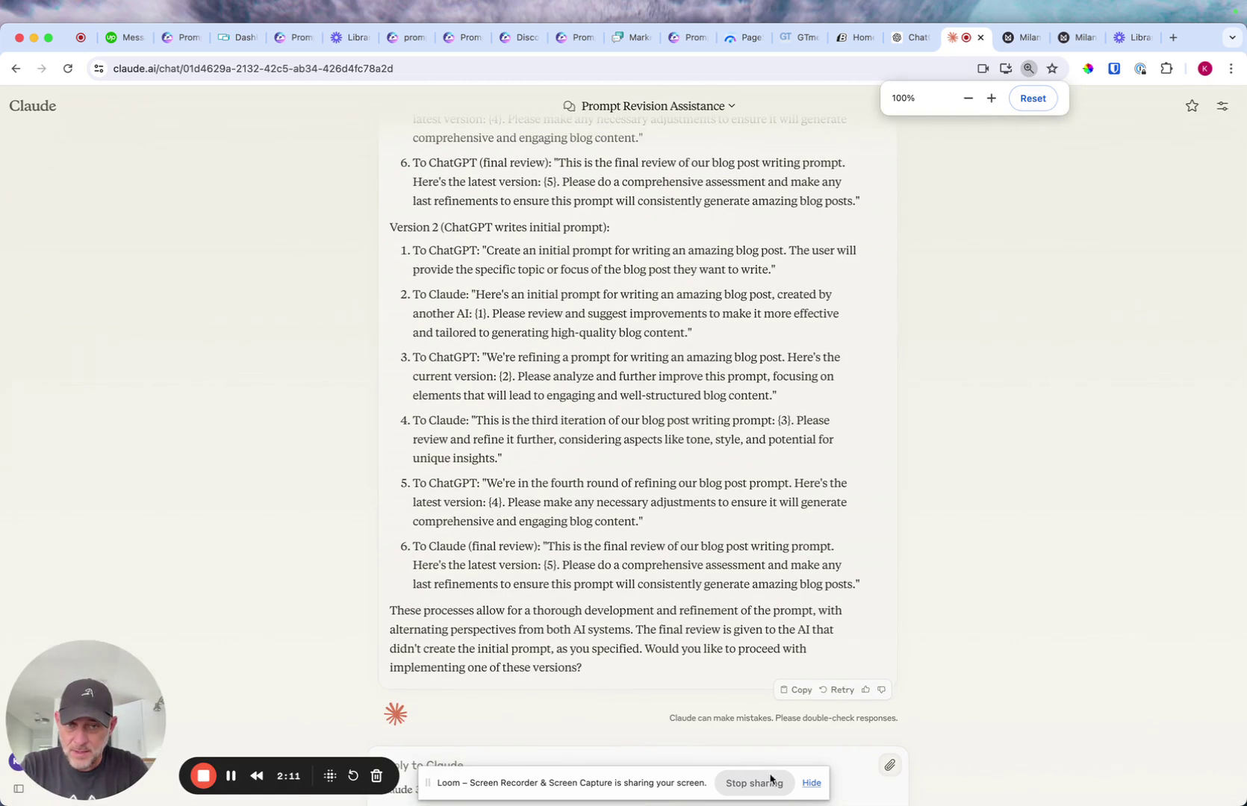
left_click(811, 782)
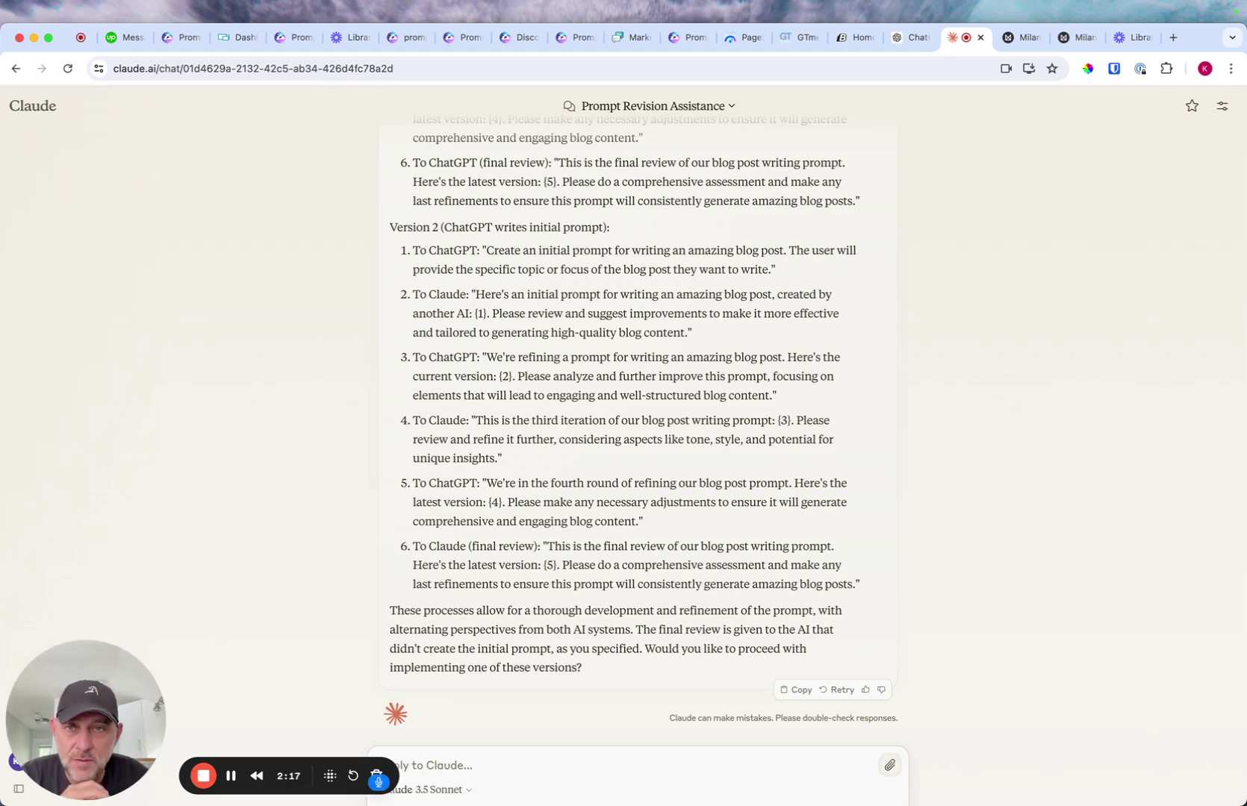
- Ask Claude to rewrite both versions with custom task variables instead of blog-post wording
type("Please rewrite these")
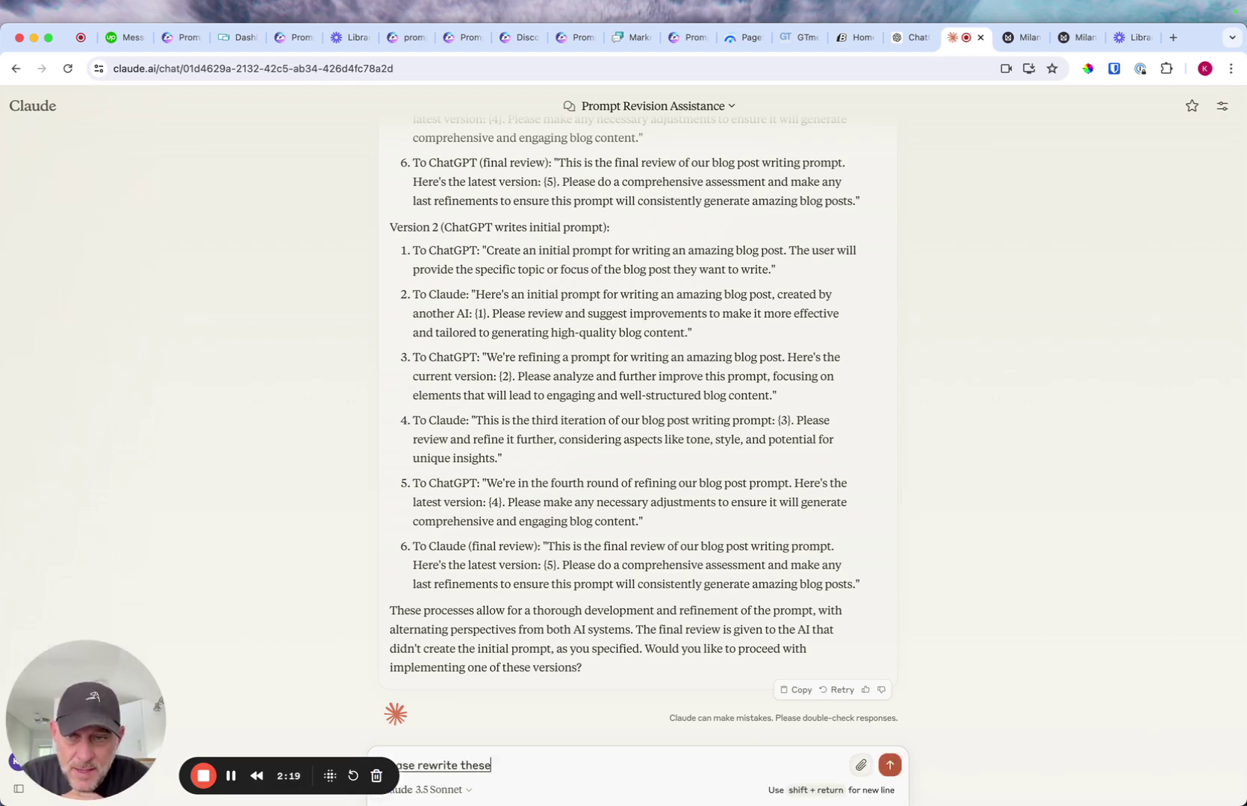
type(" and provide custom")
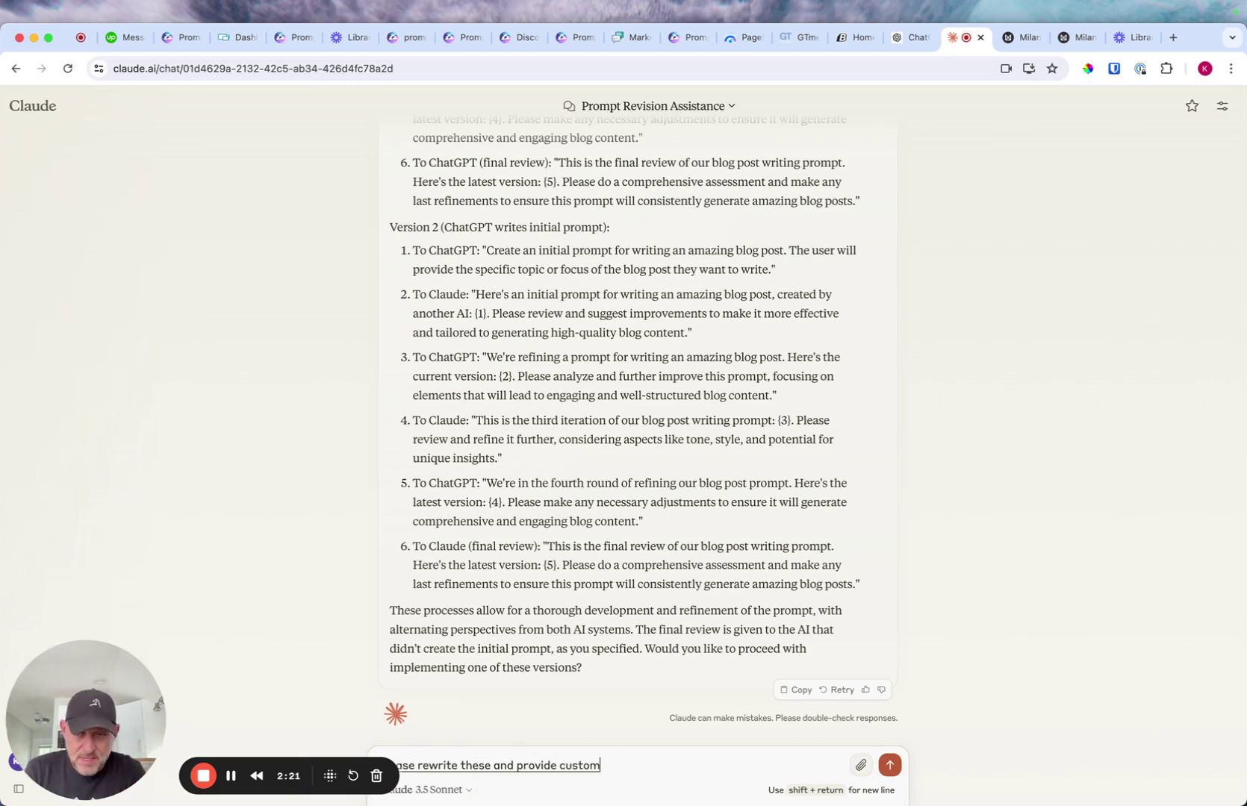
type(" variables instead of focusing on a")
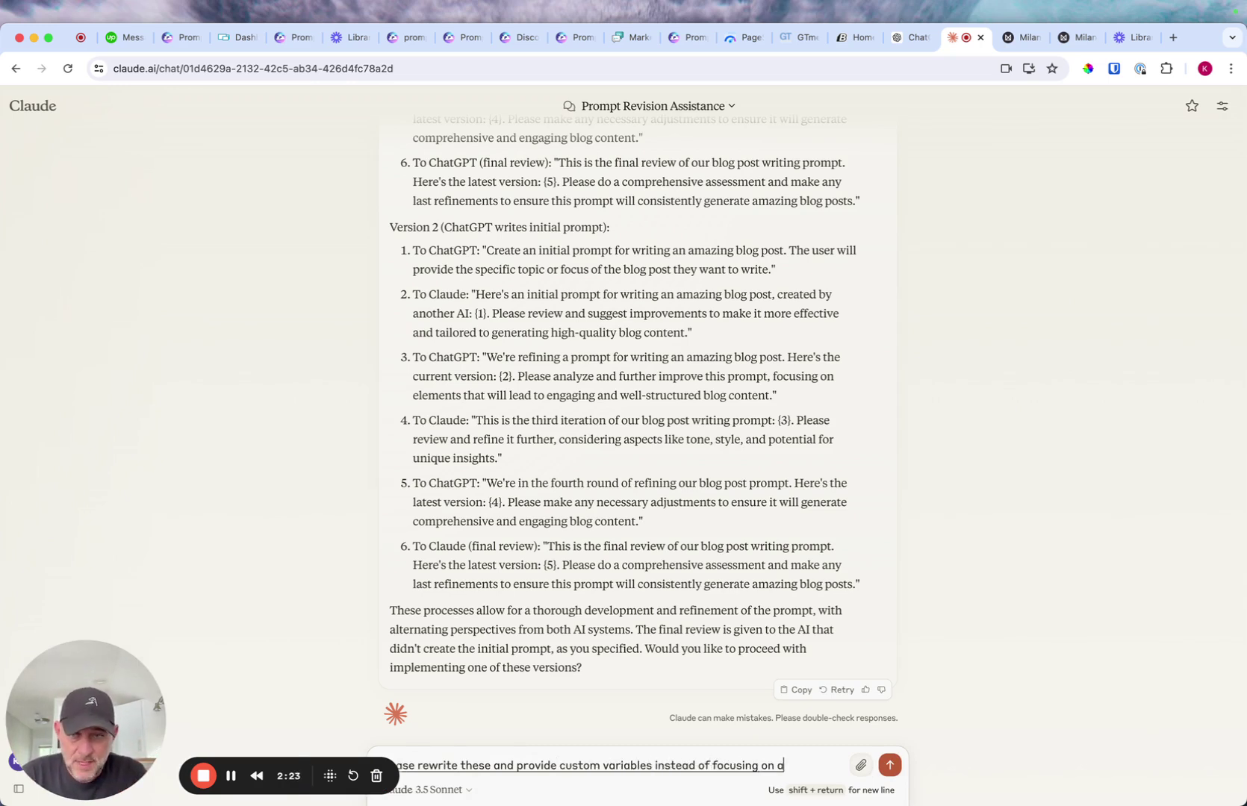
type(" blog post the end us")
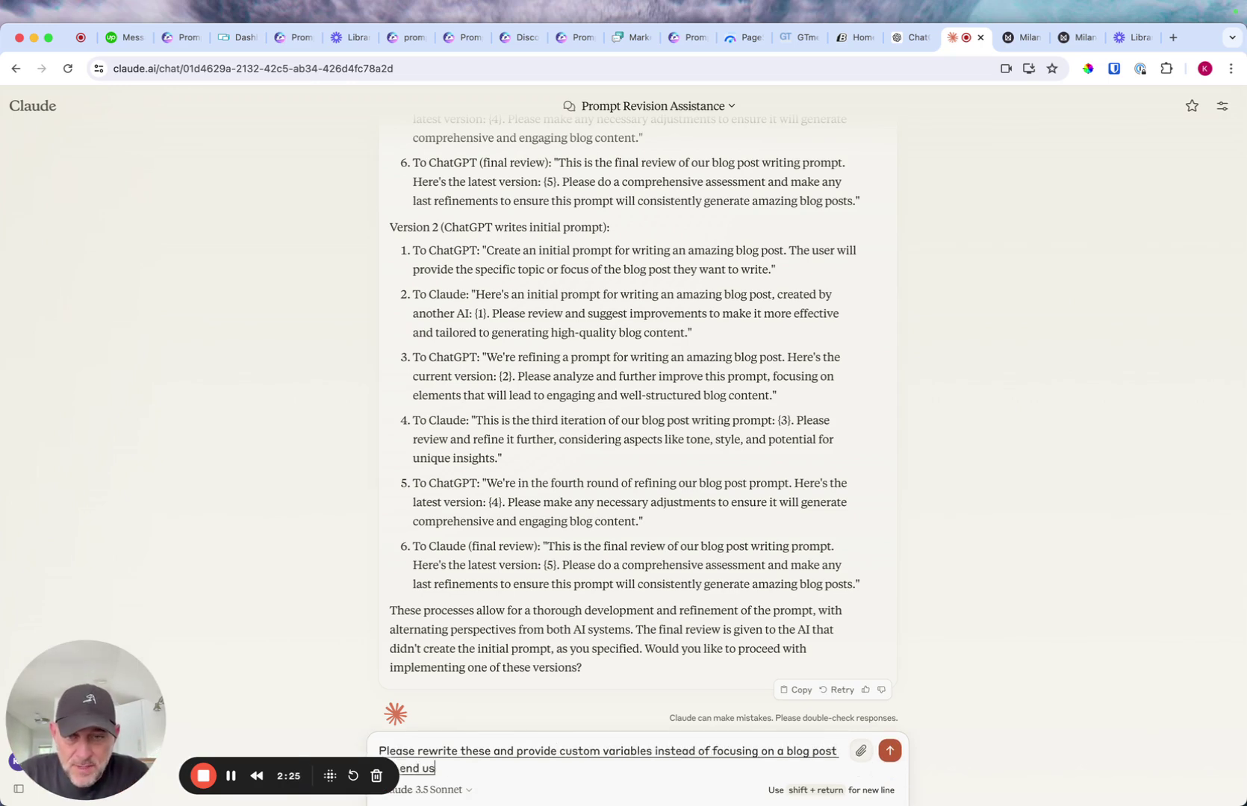
type("er who's going to be instruct")
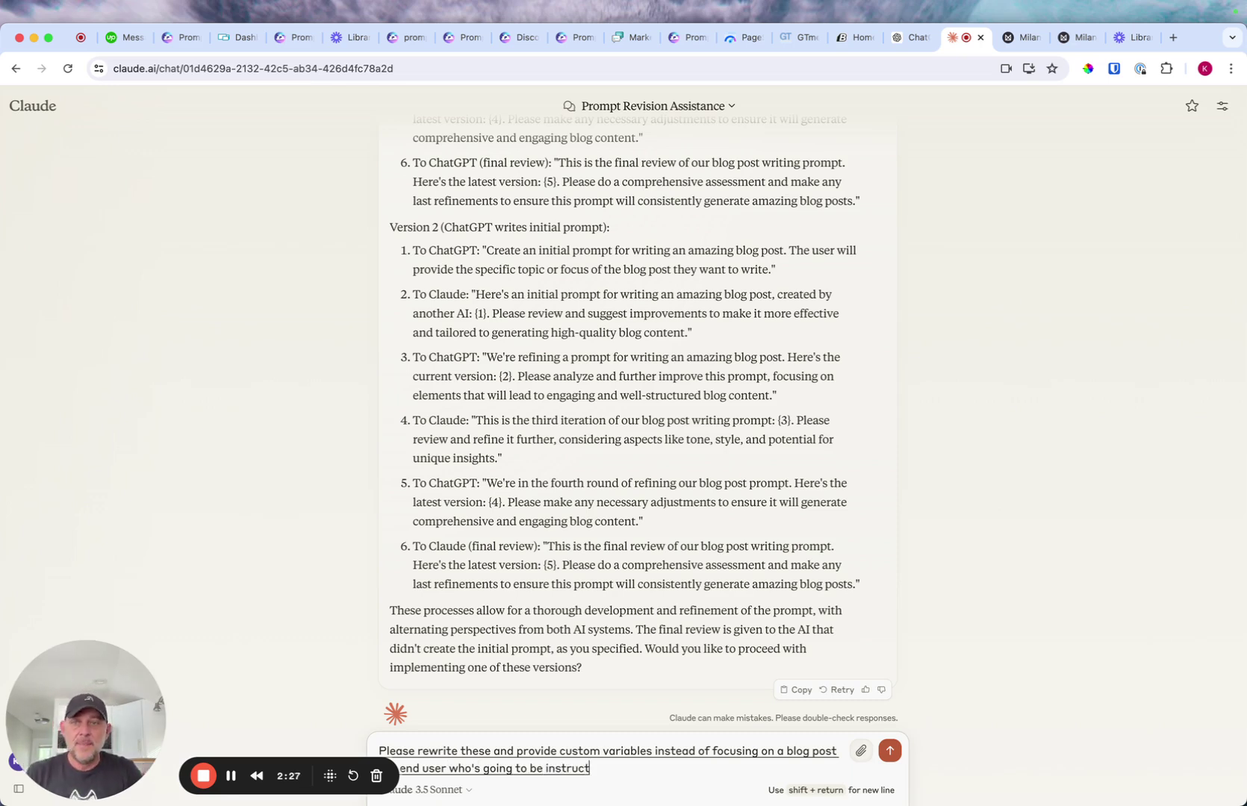
type("ing the wizard to")
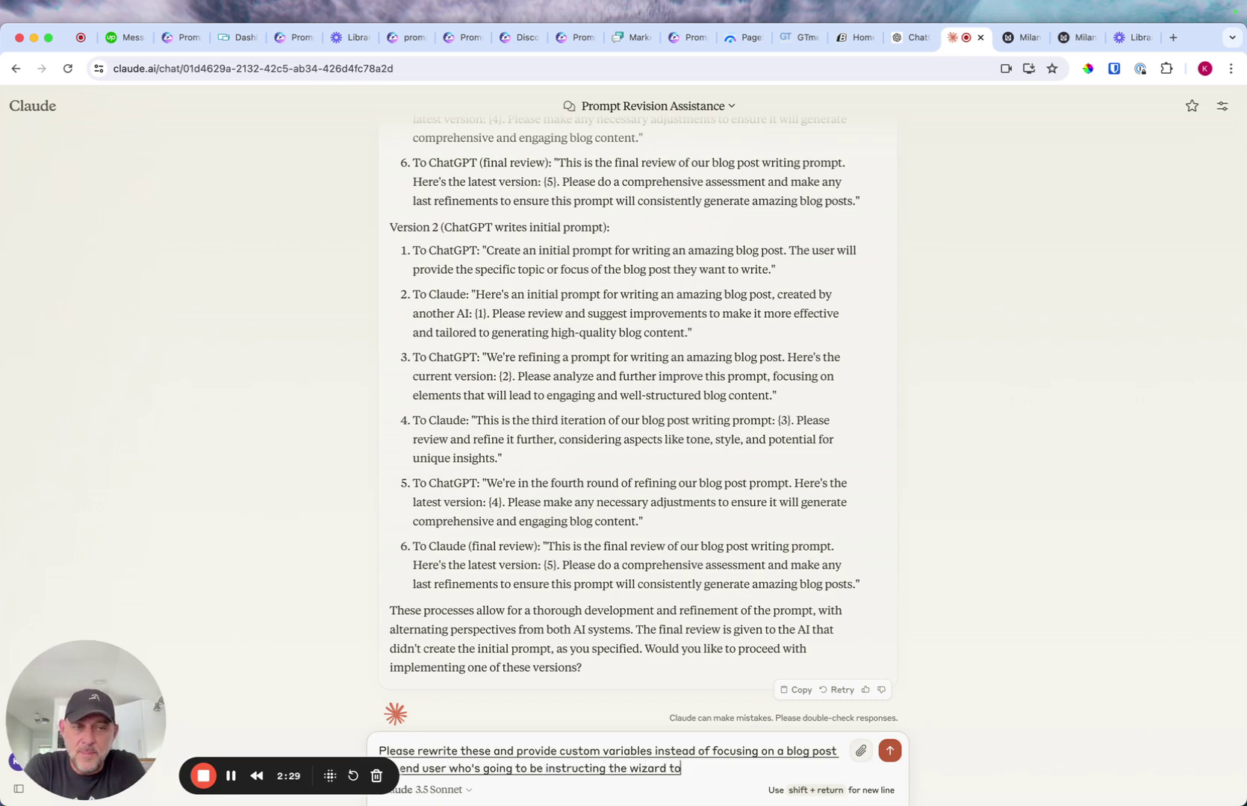
type(" create a prompt")
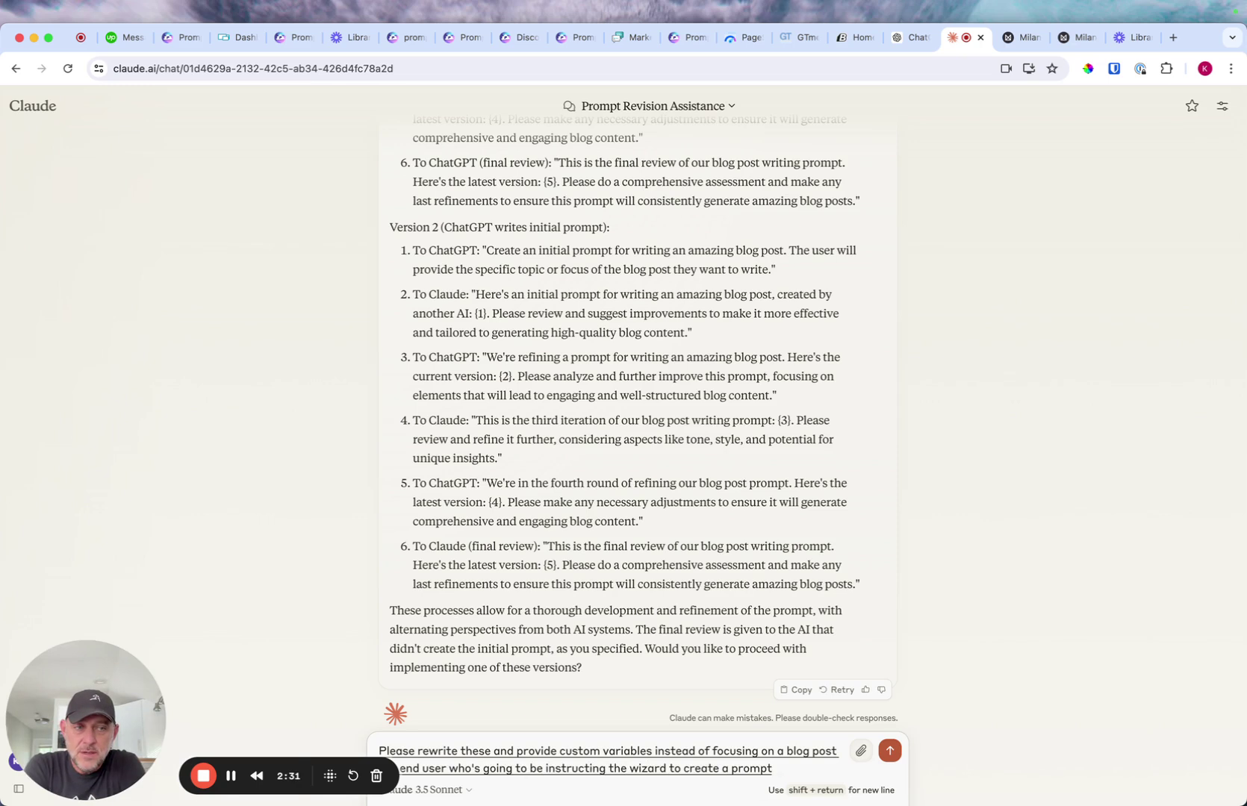
type(" is only")
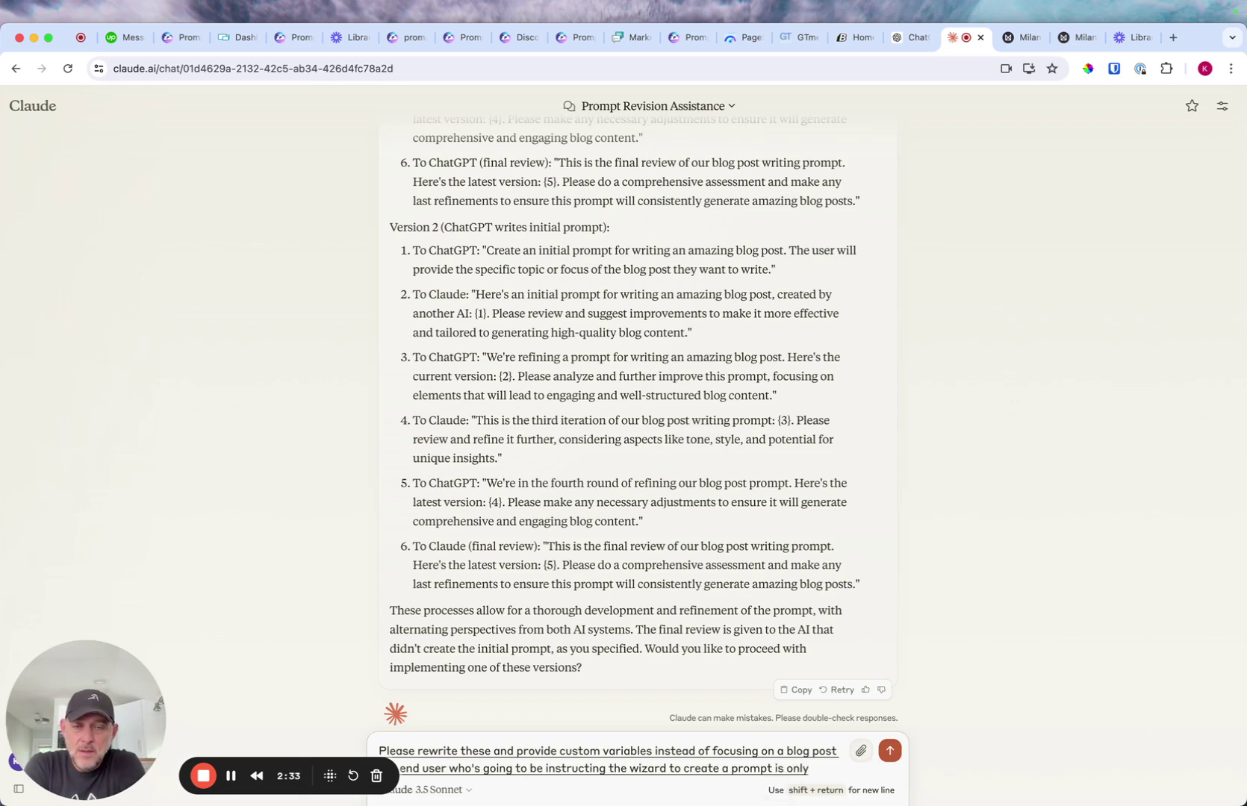
type(" going")
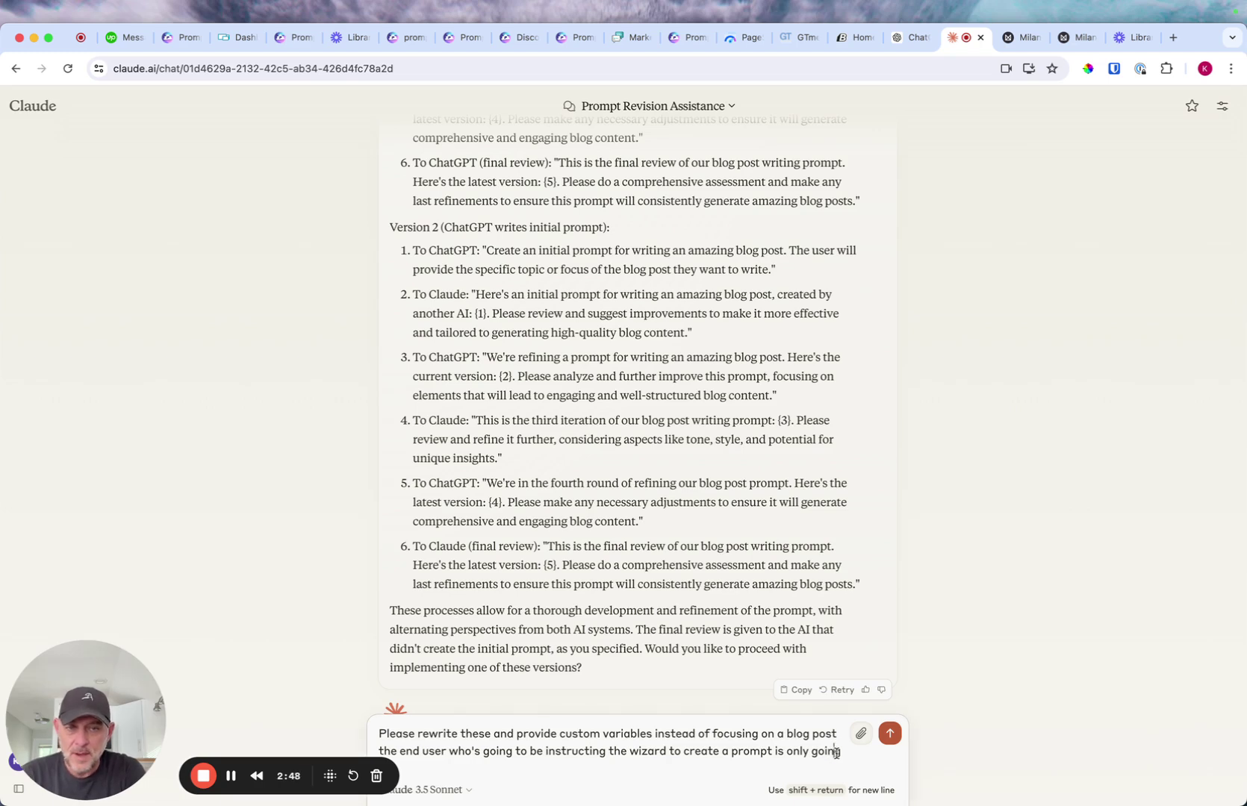
left_click_drag(834, 751, 772, 752)
type("to")
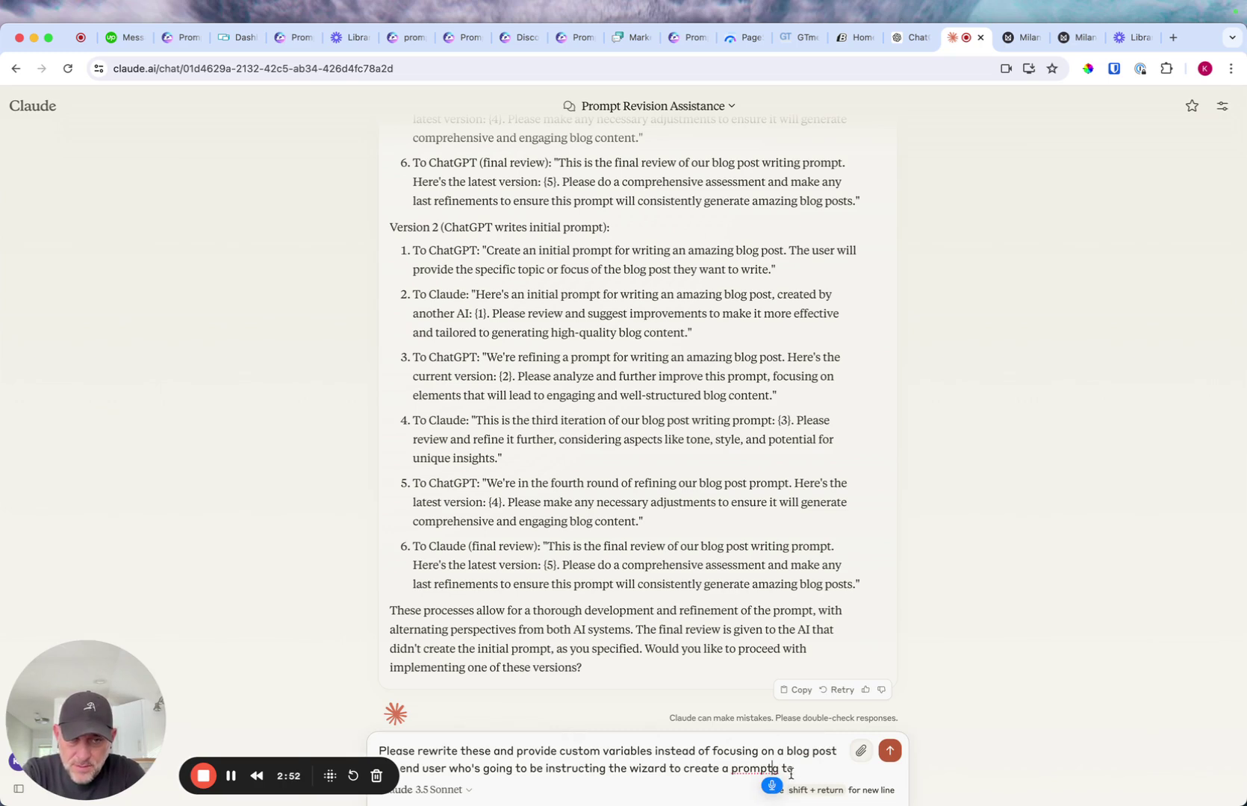
key("BackSpace")
key("BackSpace")
key("BackSpace")
key("BackSpace")
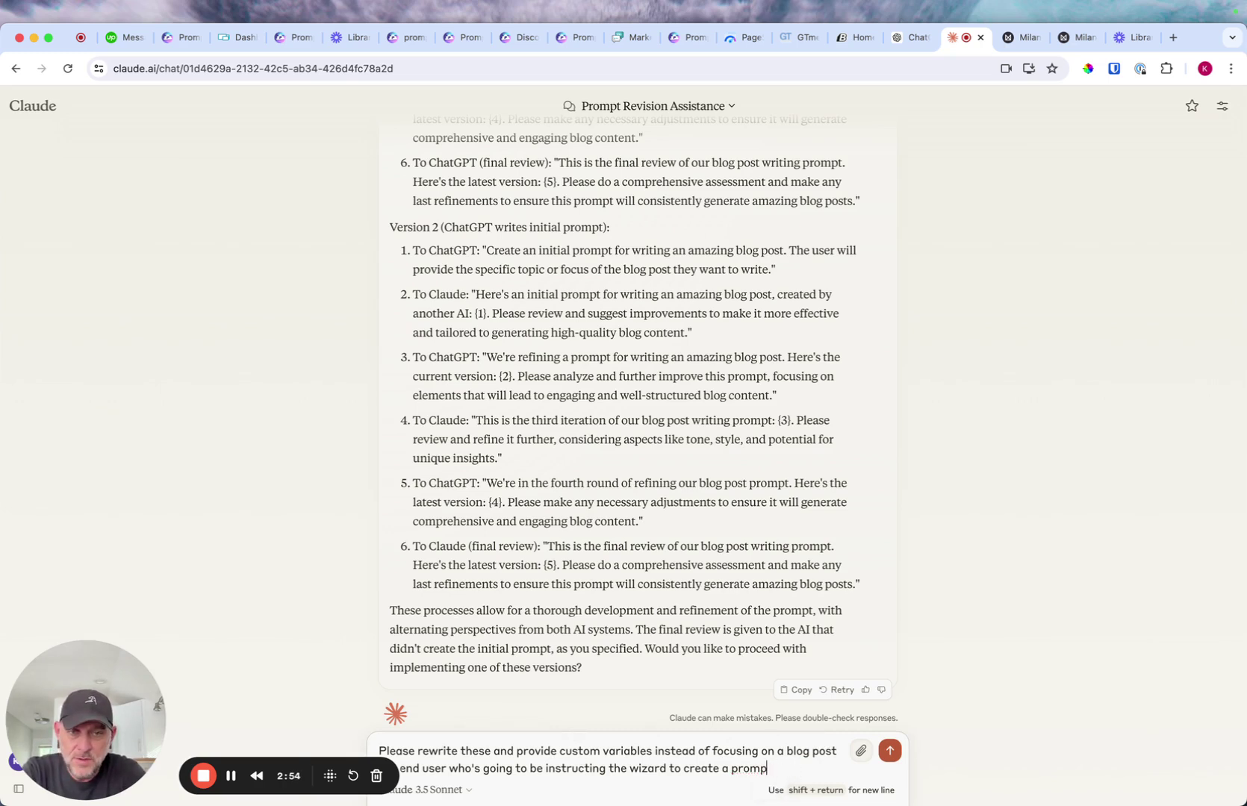
key("F5")
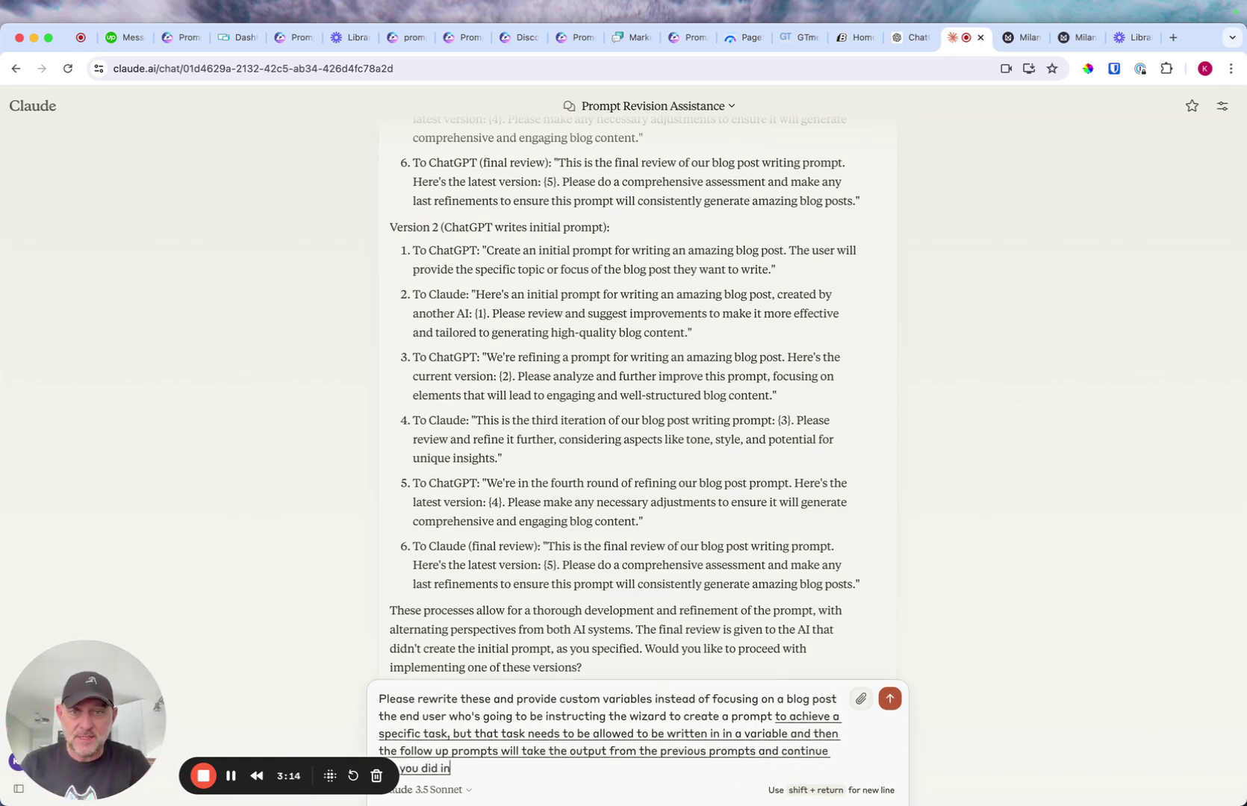
key("Return")
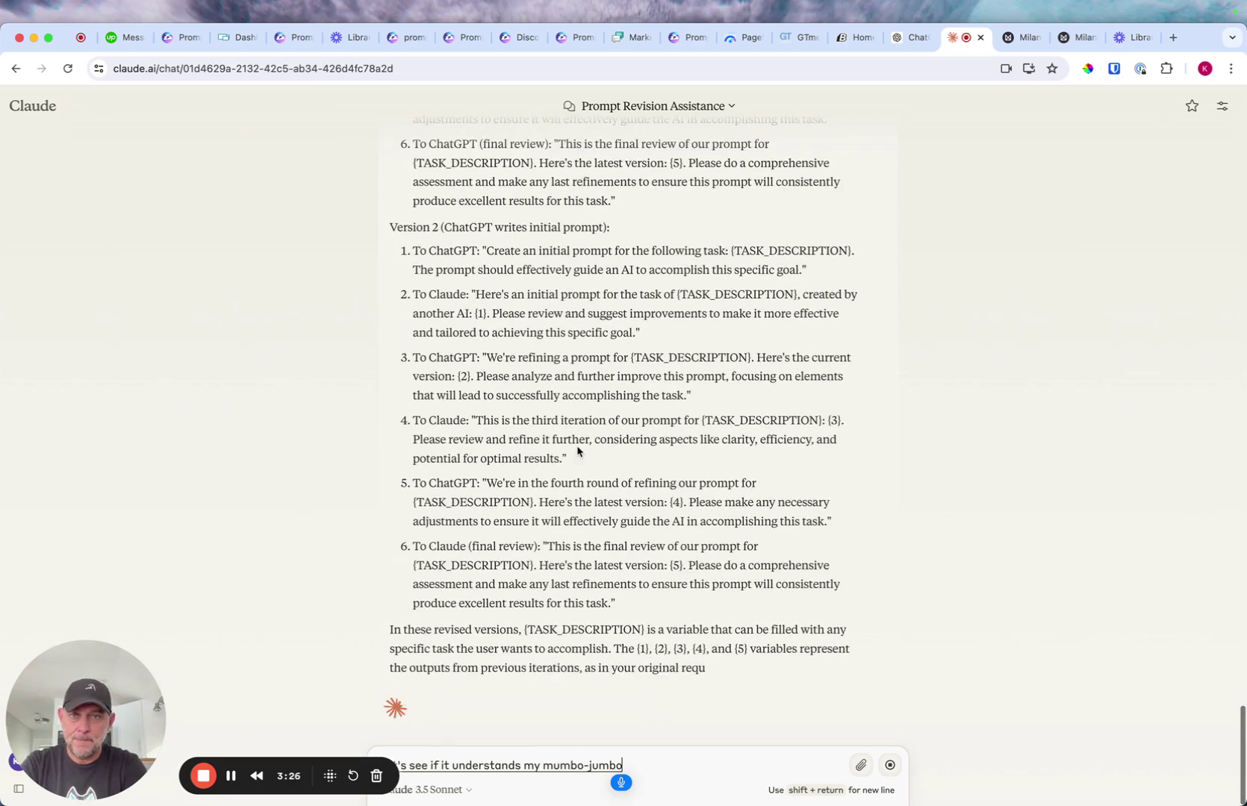
- Review Claude's {TASK_DESCRIPTION} rewrite, then dictate and delete a test aside in the message box
scroll(567, 517, "up", 3)
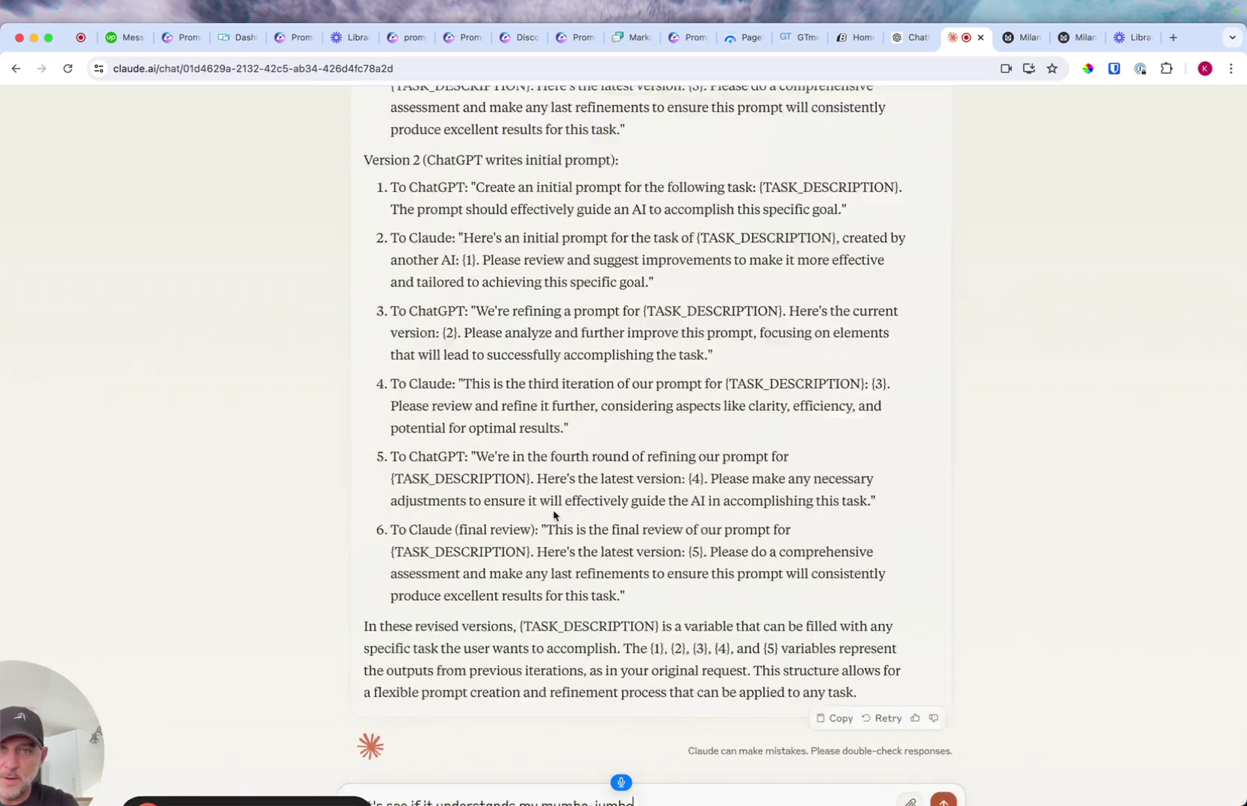
scroll(554, 515, "up", 3)
scroll(549, 504, "up", 10)
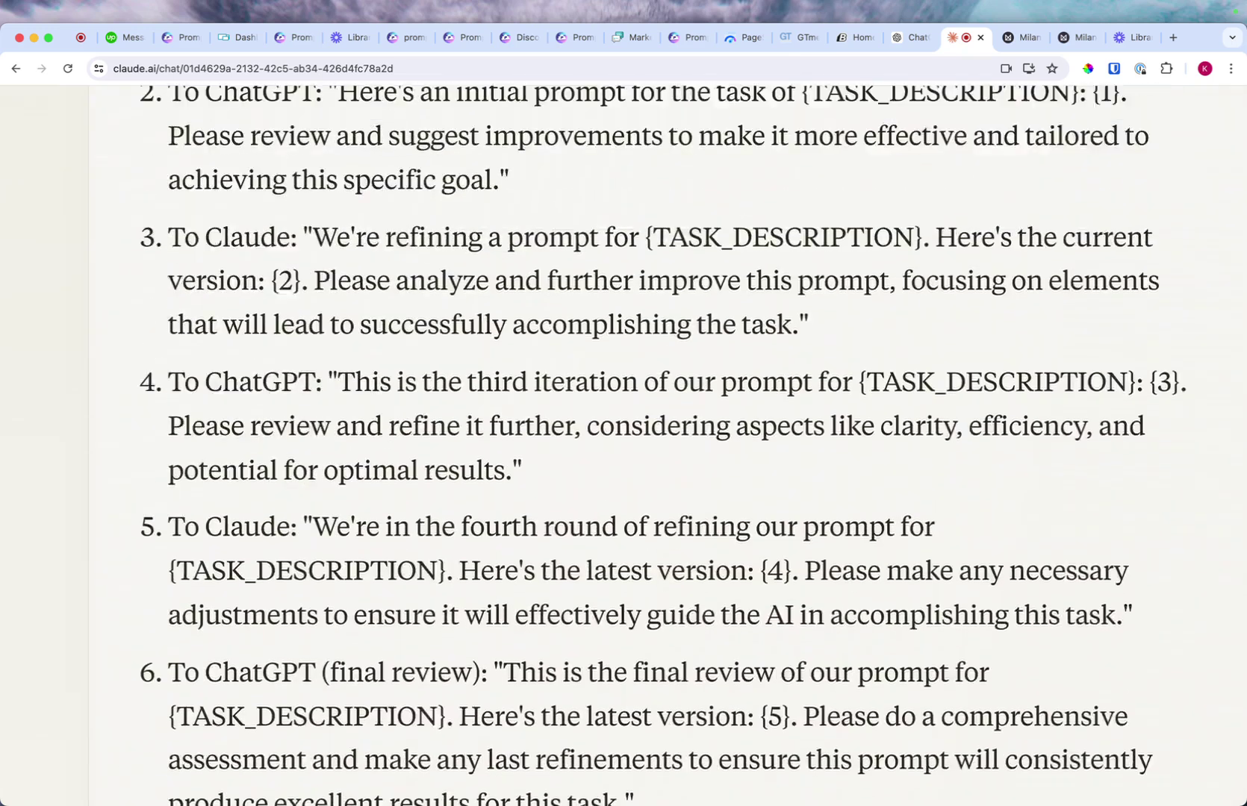
scroll(548, 504, "up", 5)
scroll(623, 448, "up", 2)
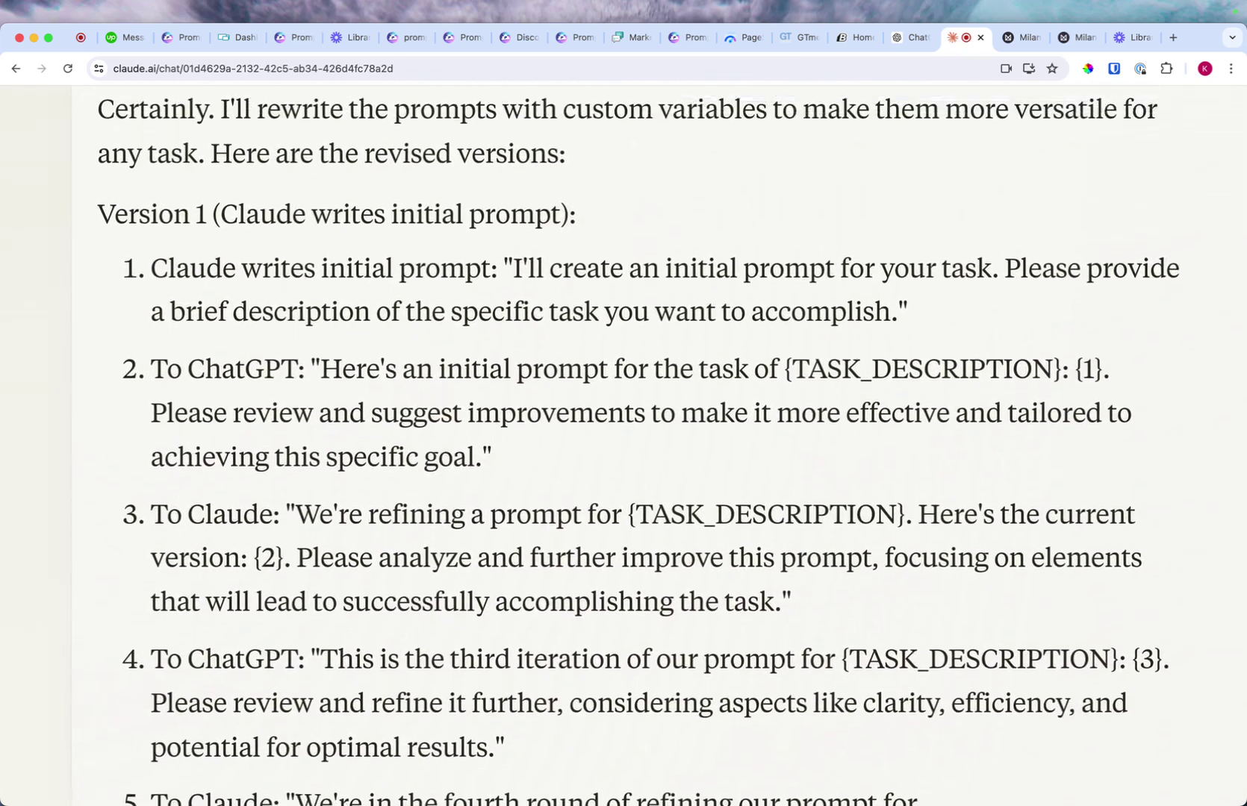
scroll(623, 448, "down", 3)
scroll(623, 448, "down", 5)
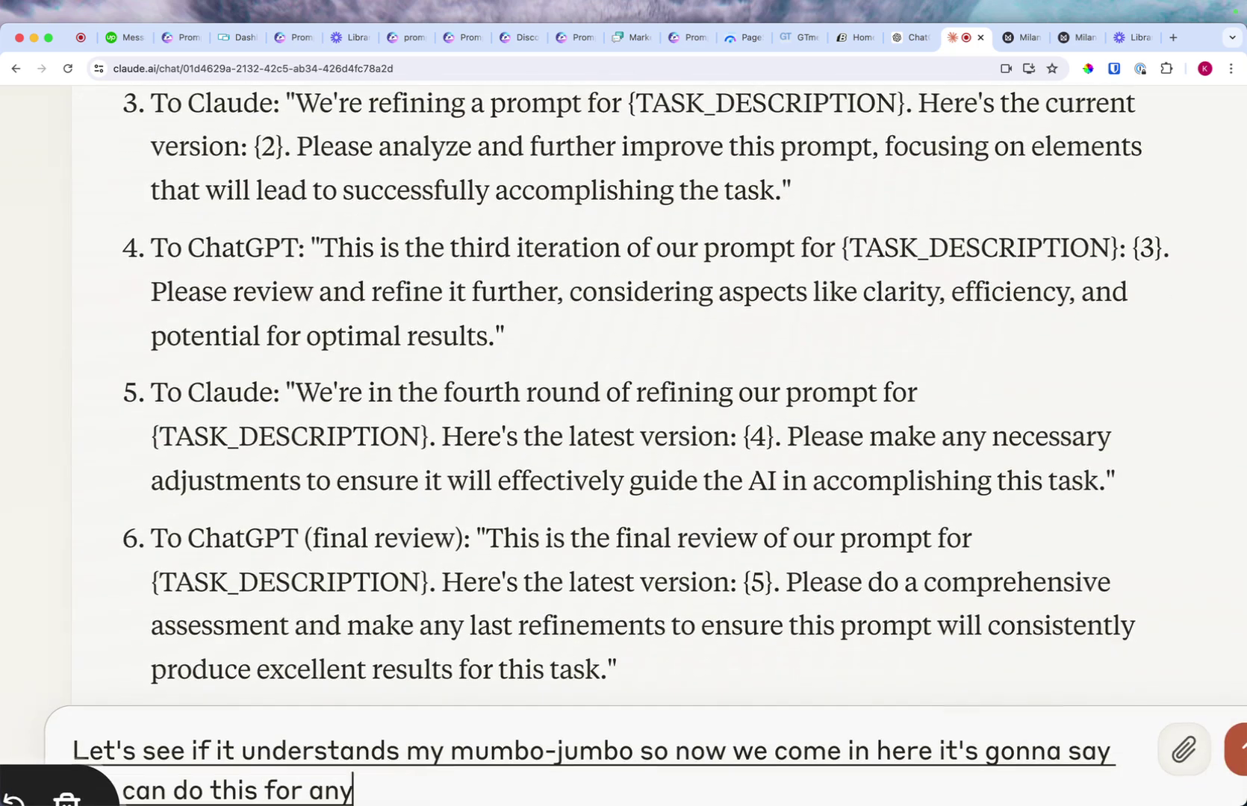
type("thing this wizard can do a lot of different things")
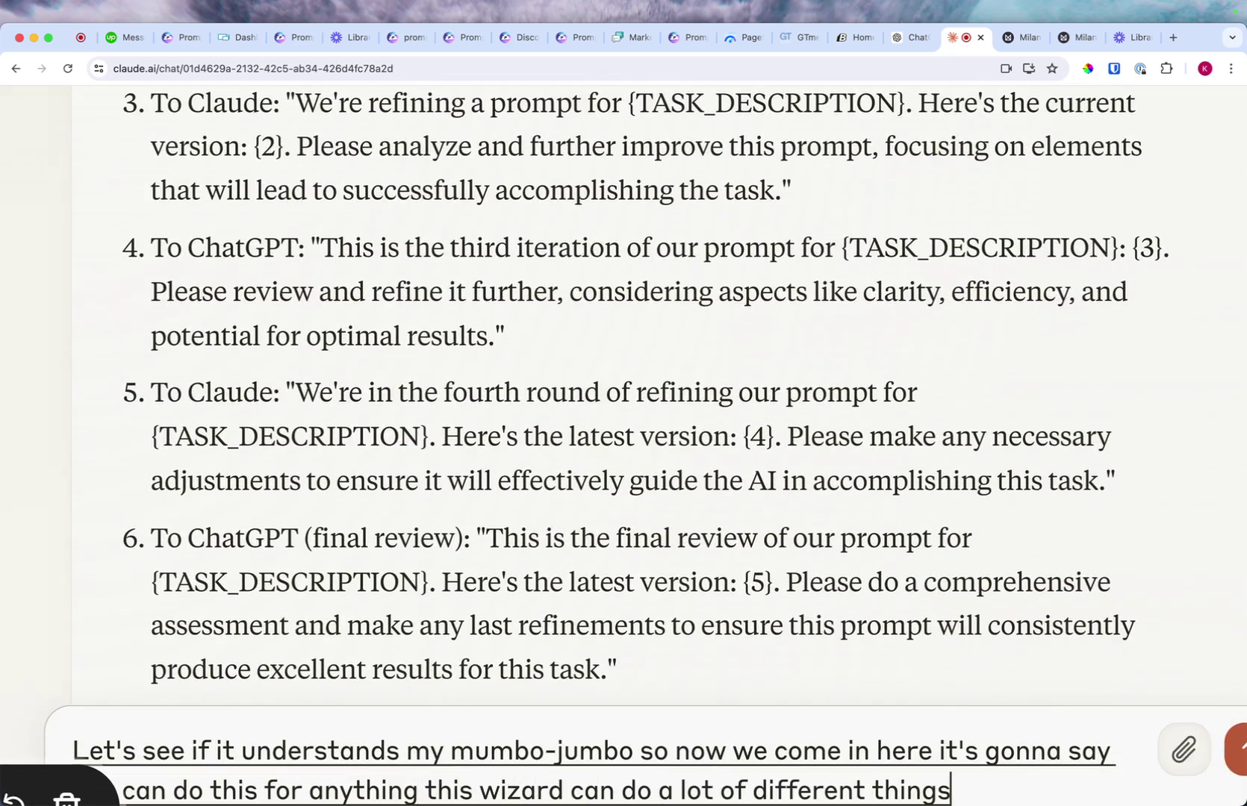
left_click(519, 761)
key("super+a")
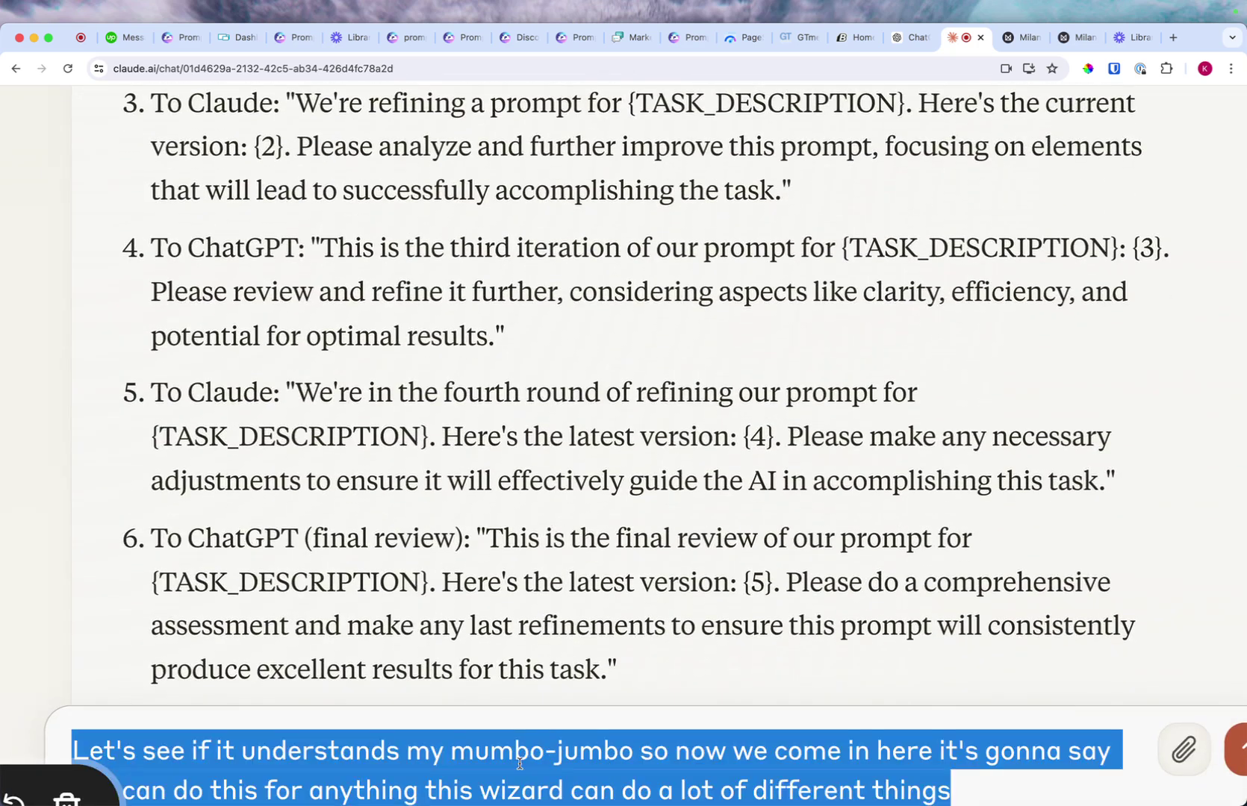
key("BackSpace")
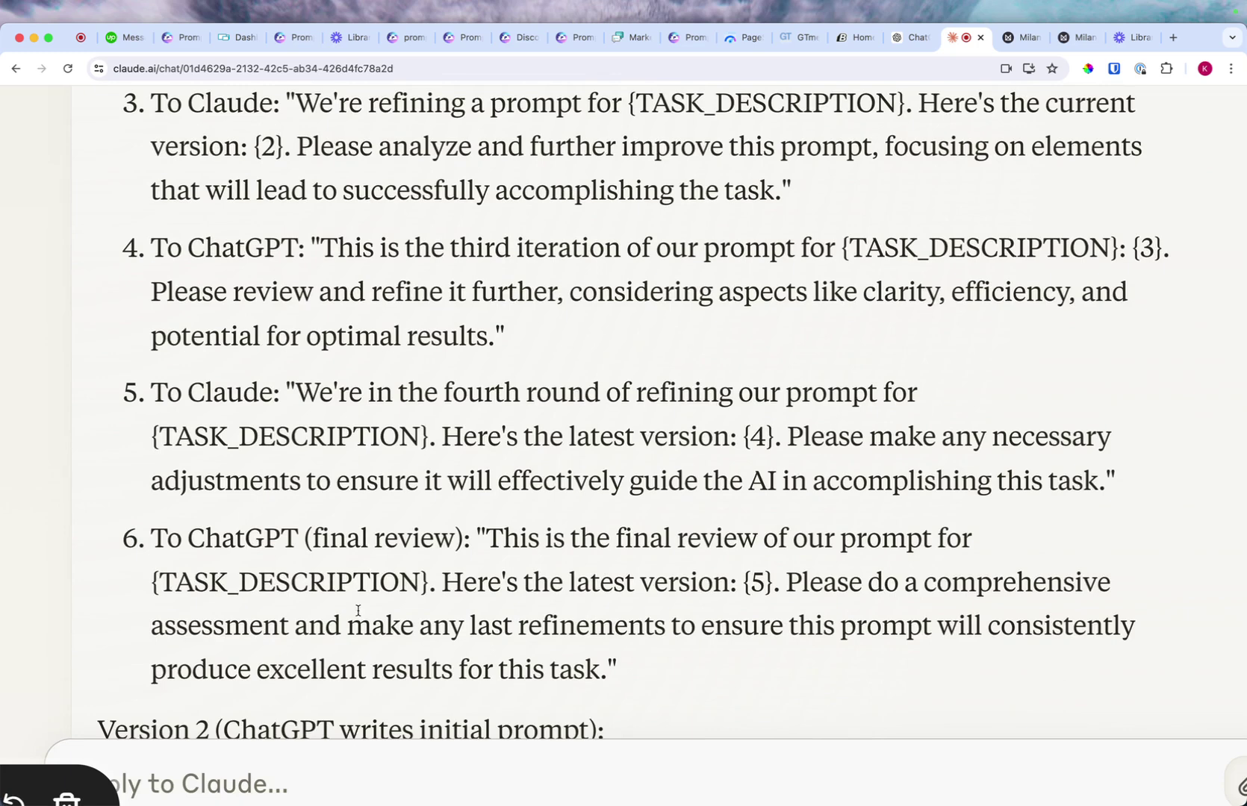
key("super+0")
- Select Version 1's first step and return to the Prompt ROI website
scroll(358, 597, "up", 2)
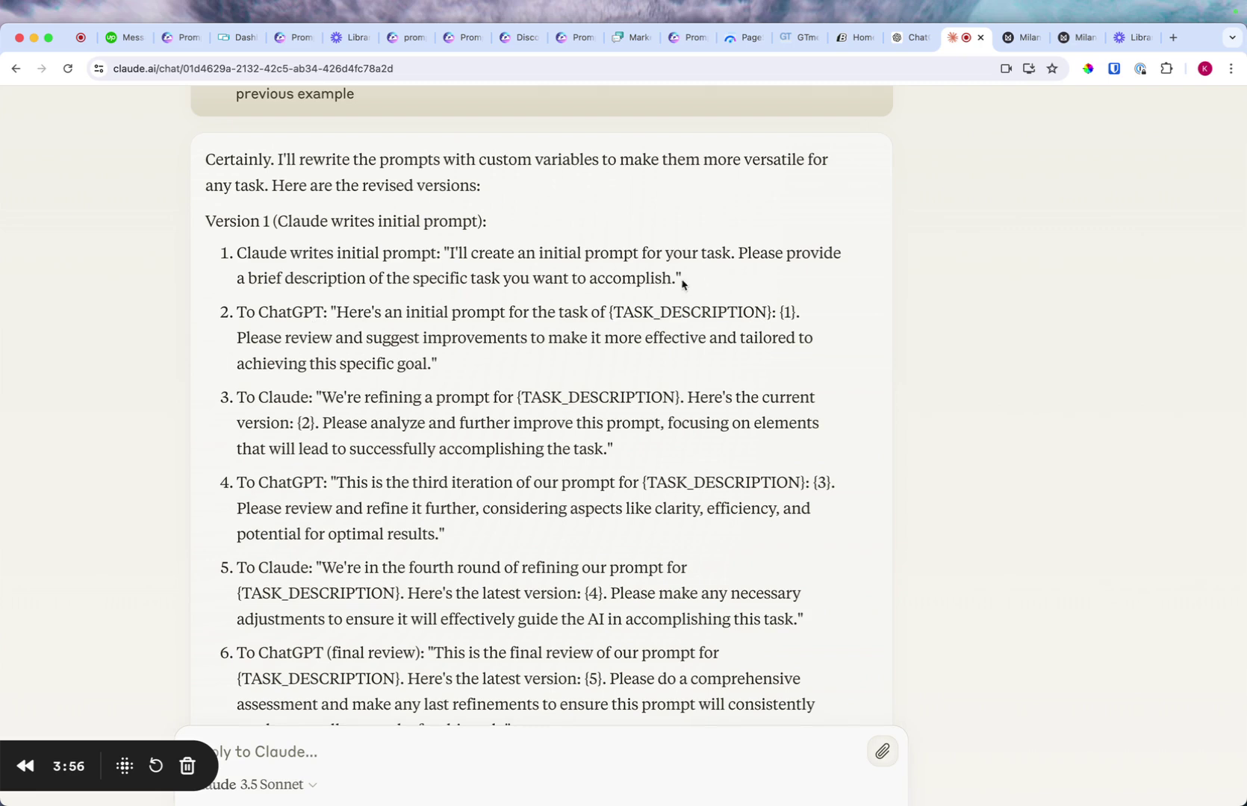
left_click_drag(690, 284, 439, 282)
left_click(439, 282)
left_click_drag(238, 252, 682, 288)
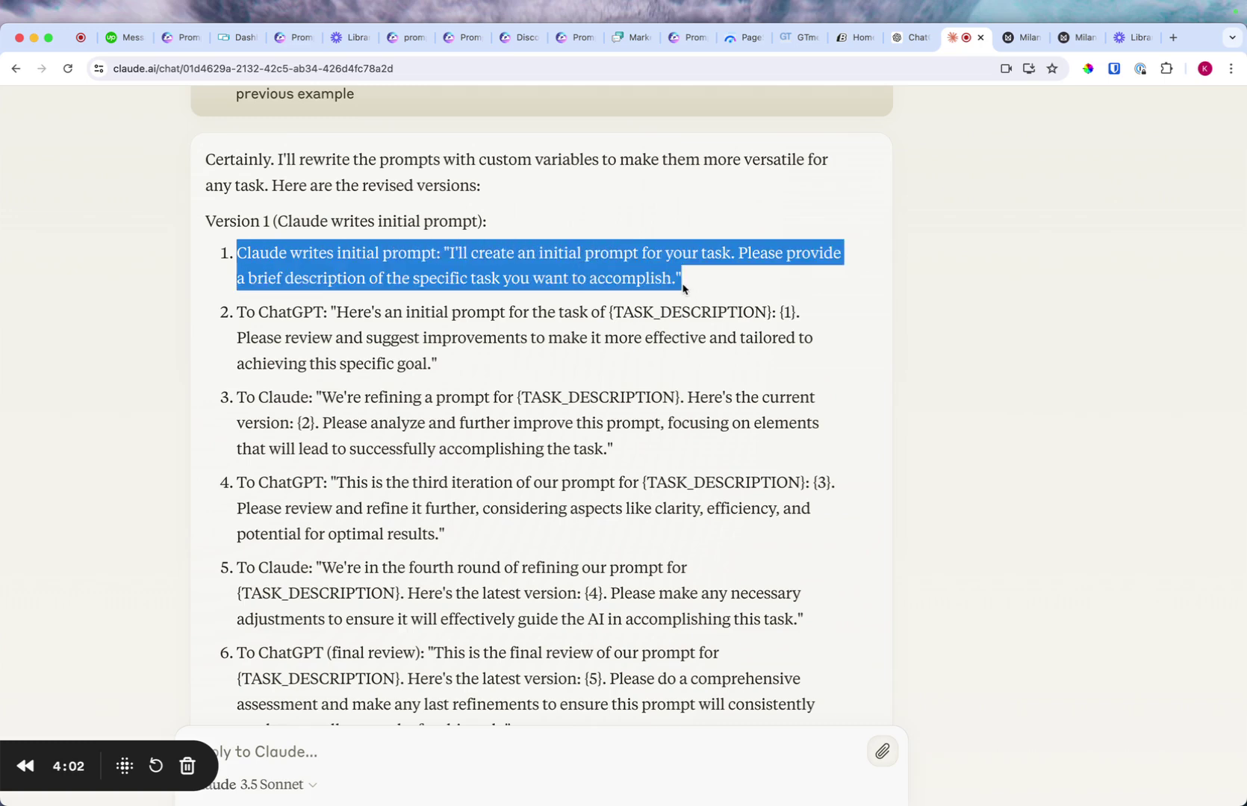
left_click(291, 37)
- Start a new wizard titled 'Prompt Creator (Claude)'
left_click(649, 385)
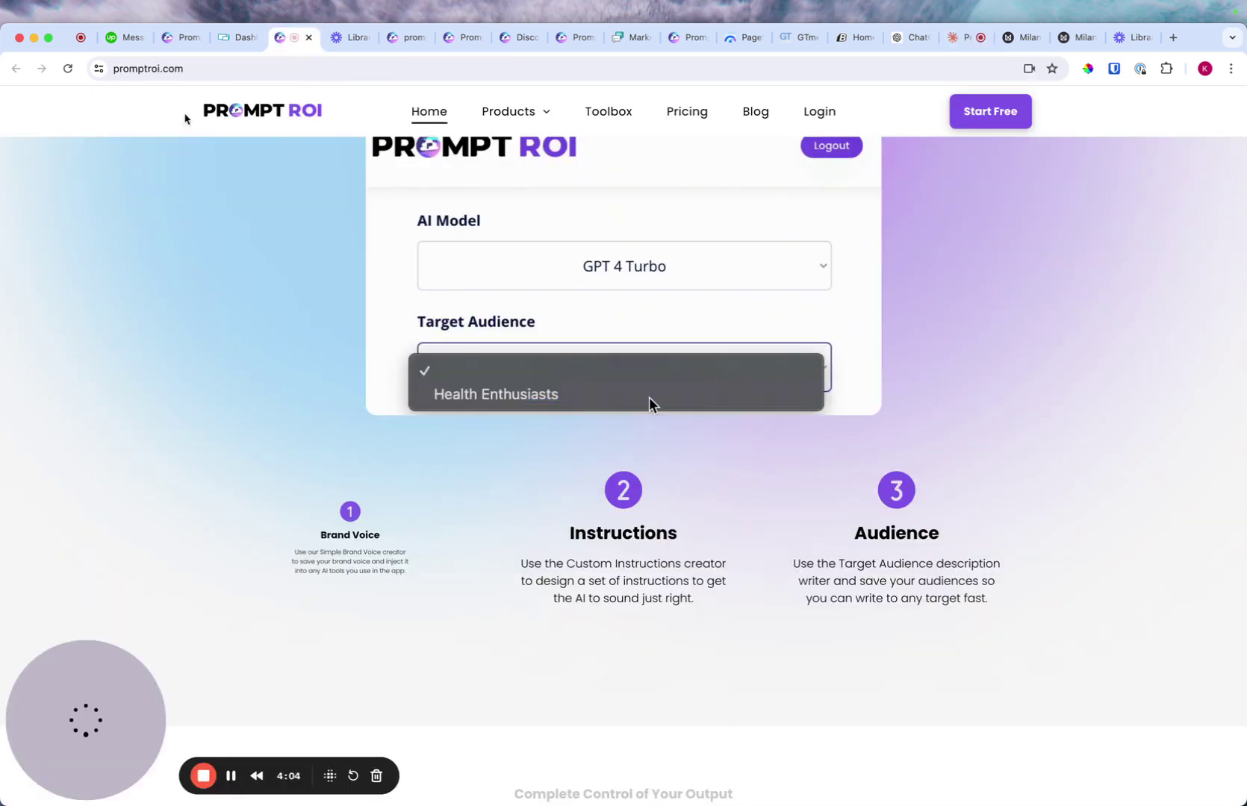
left_click(649, 403)
left_click(179, 38)
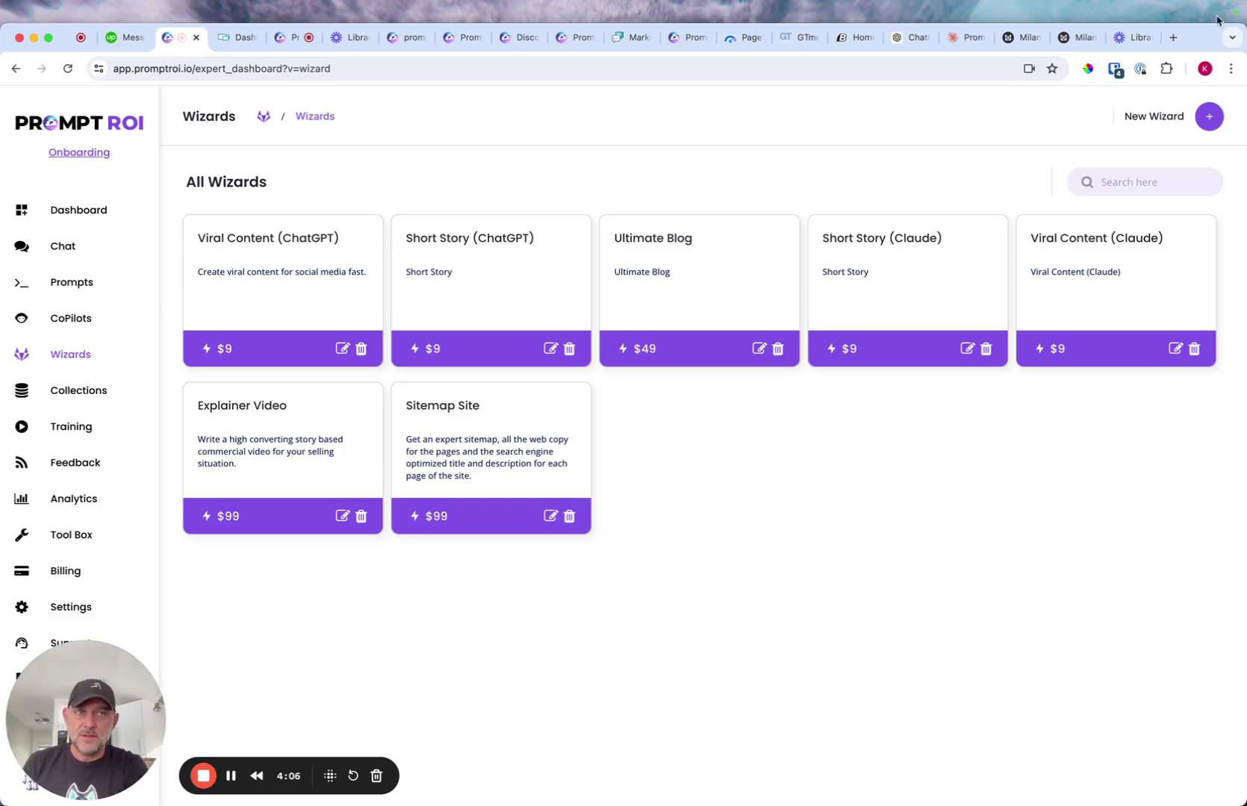
left_click(1215, 126)
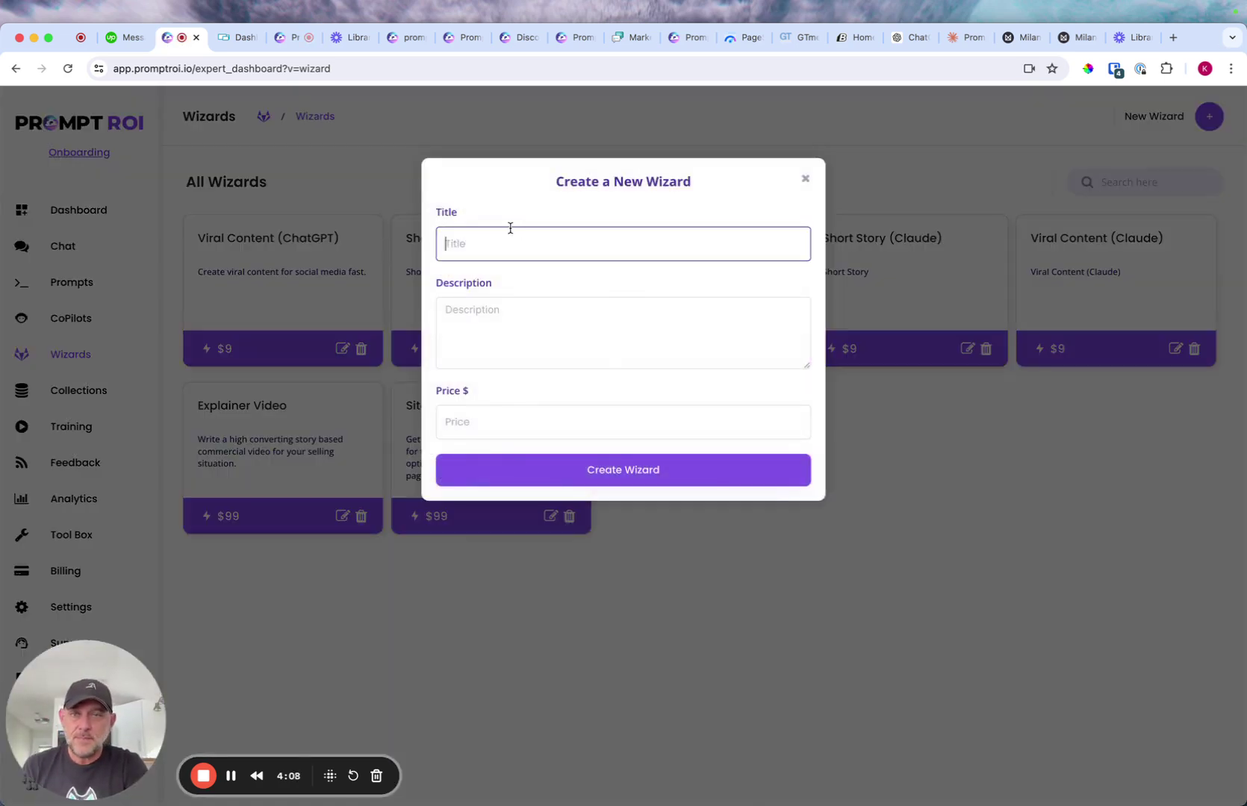
type("P")
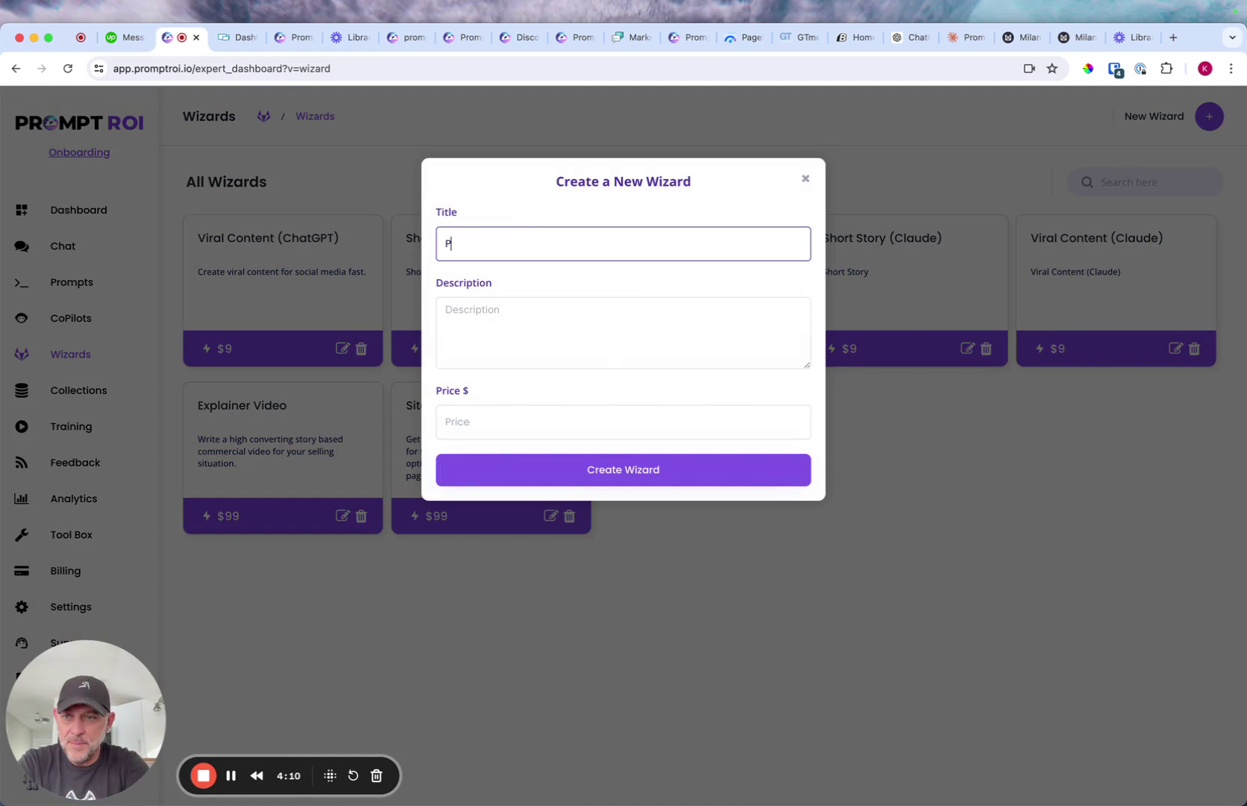
type("rompt Creator (")
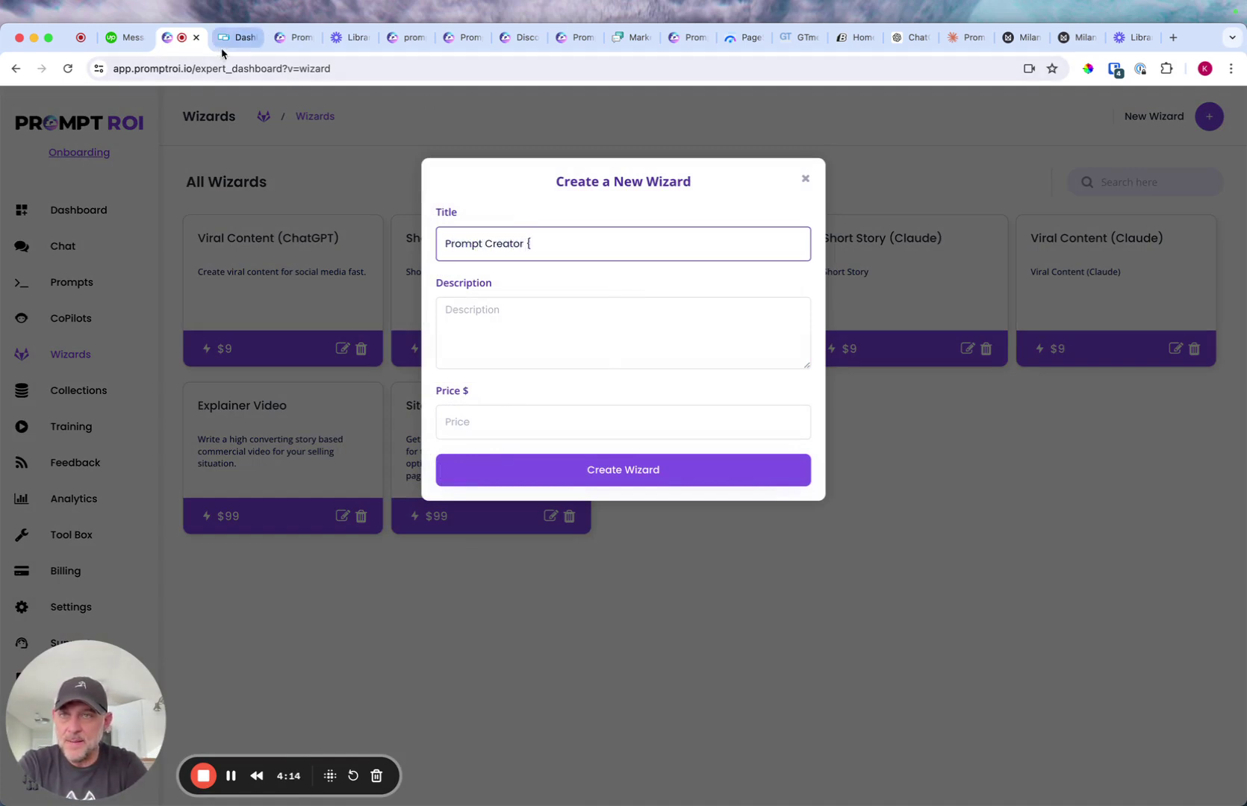
left_click(963, 38)
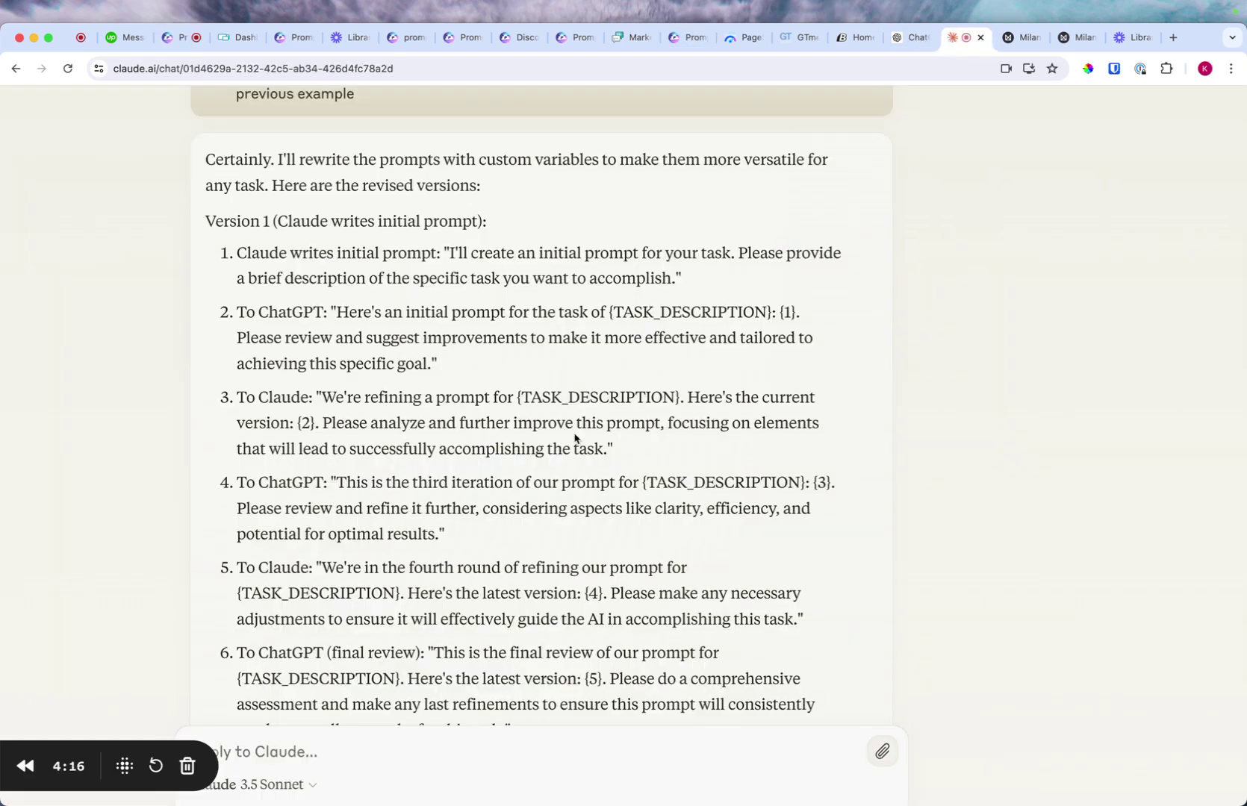
left_click(179, 38)
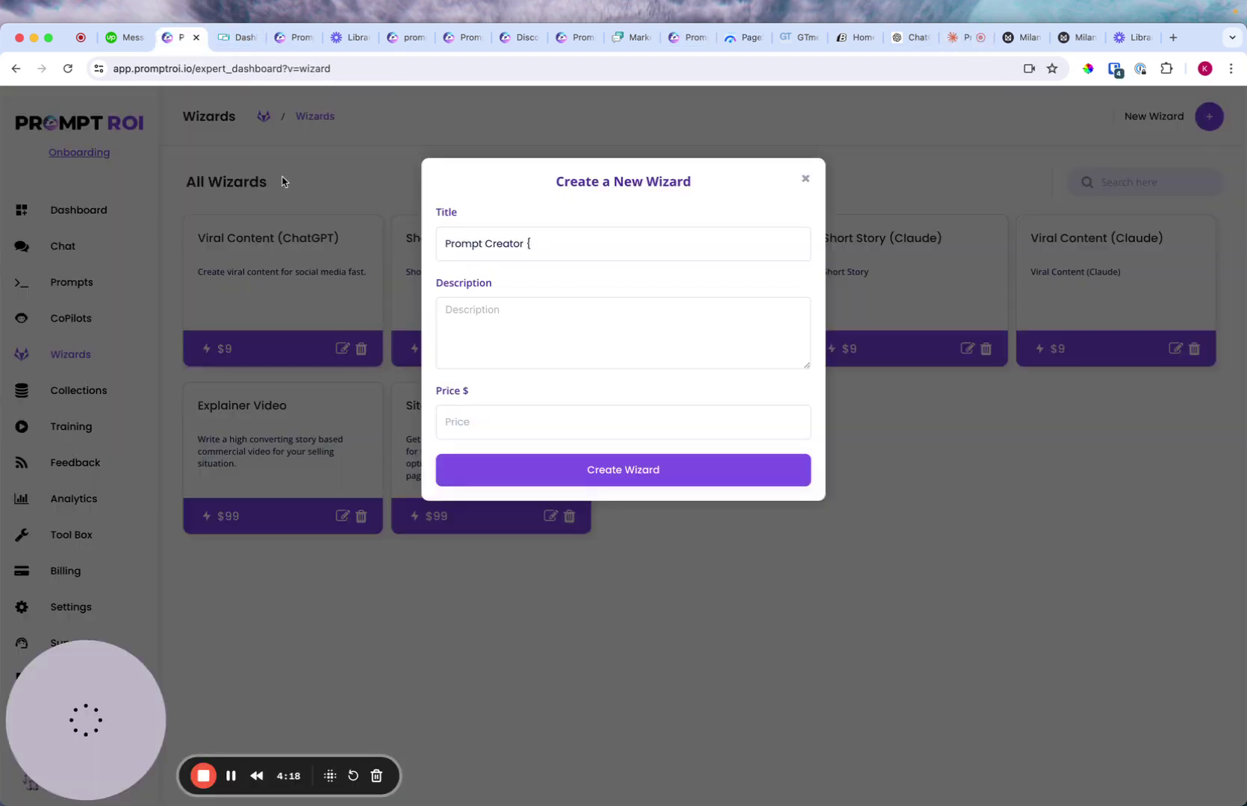
left_click(560, 350)
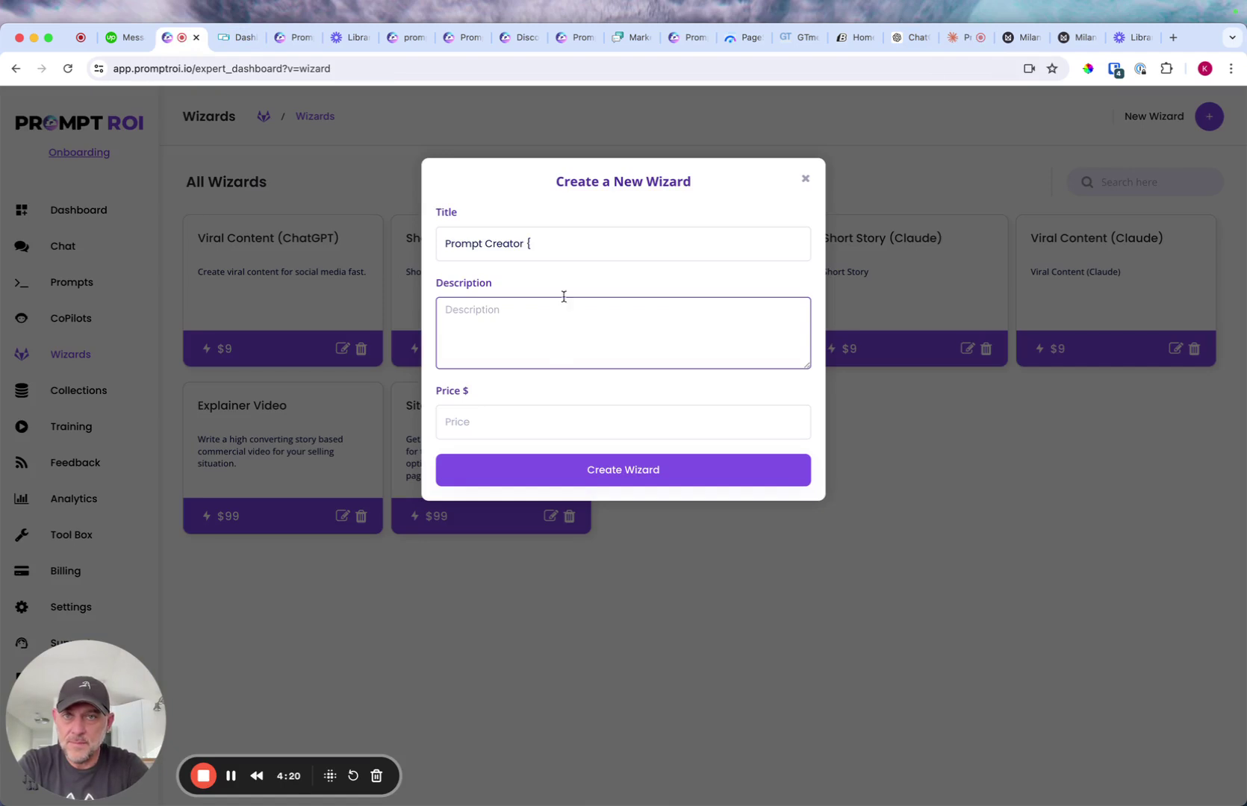
left_click(560, 244)
key("BackSpace")
type("(")
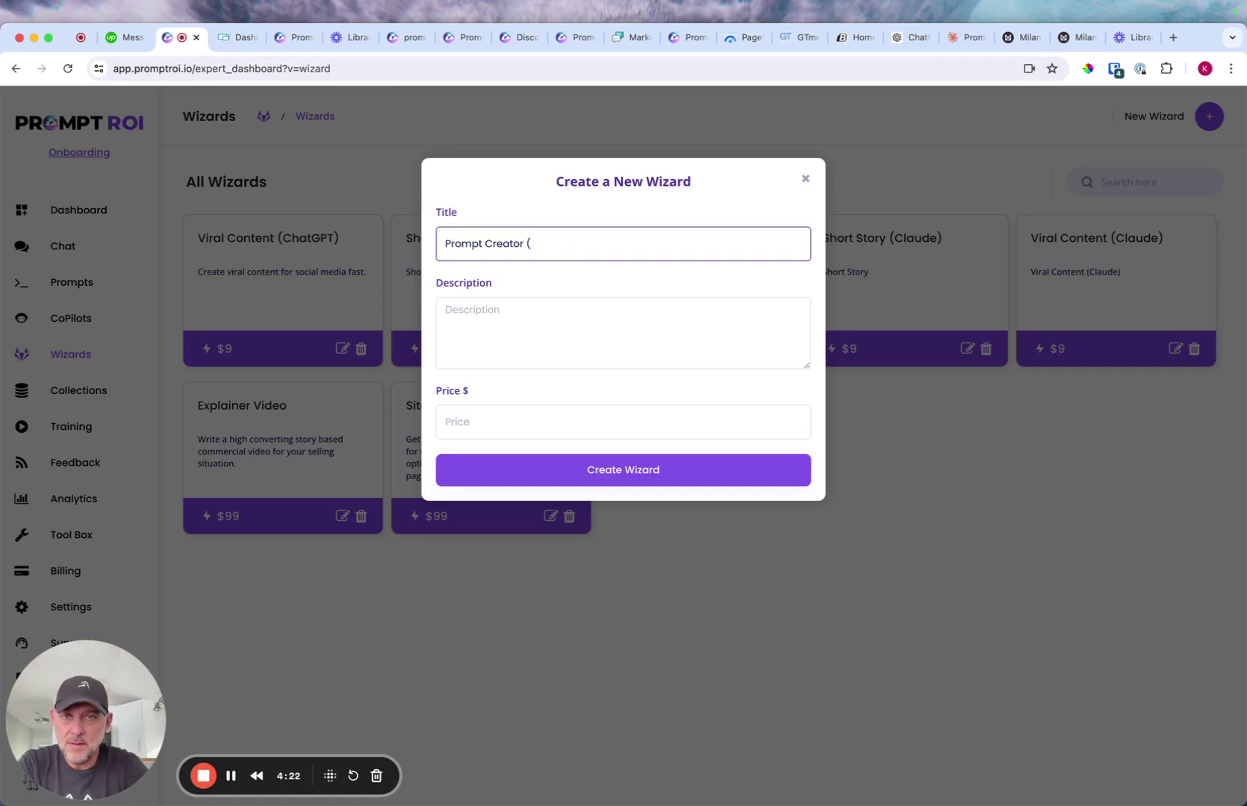
type("Claude")
- Describe it as 'Prompt Creator', price it at $9, create it and open its page
left_click(503, 322)
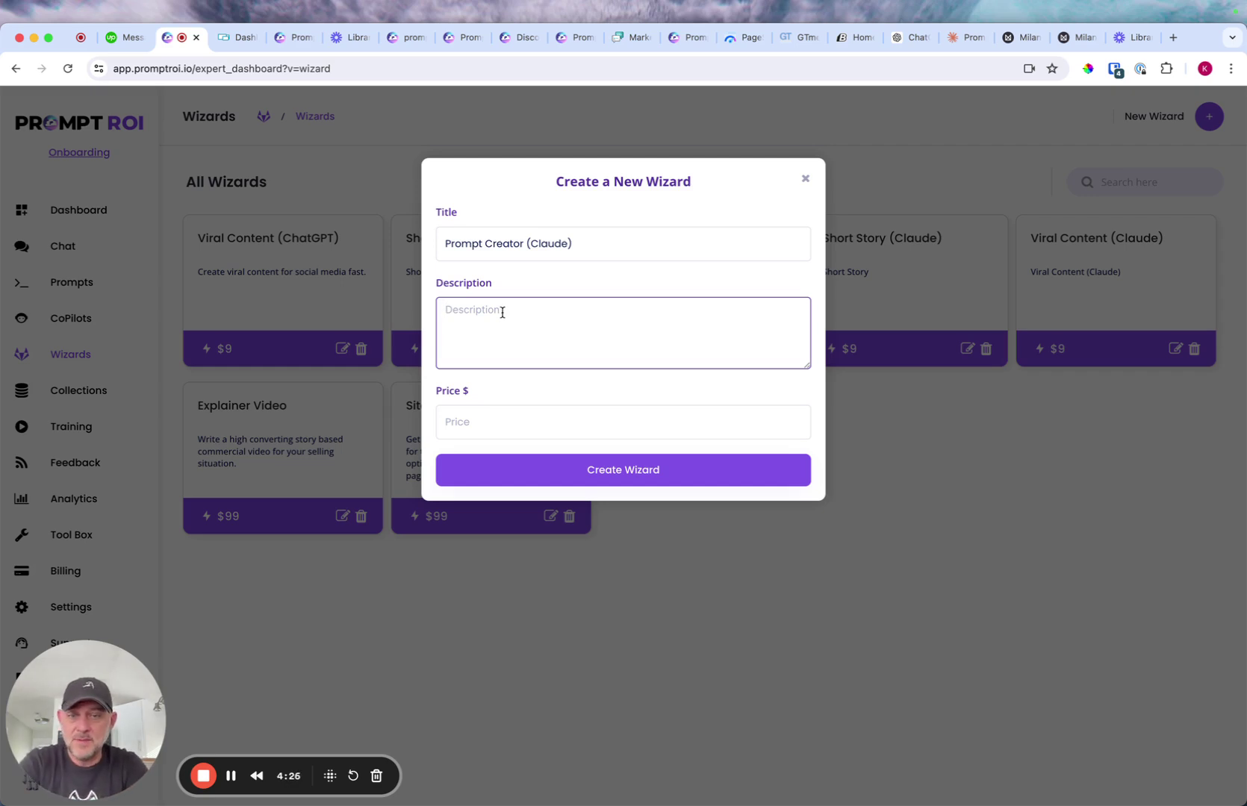
type("Prompt Creator")
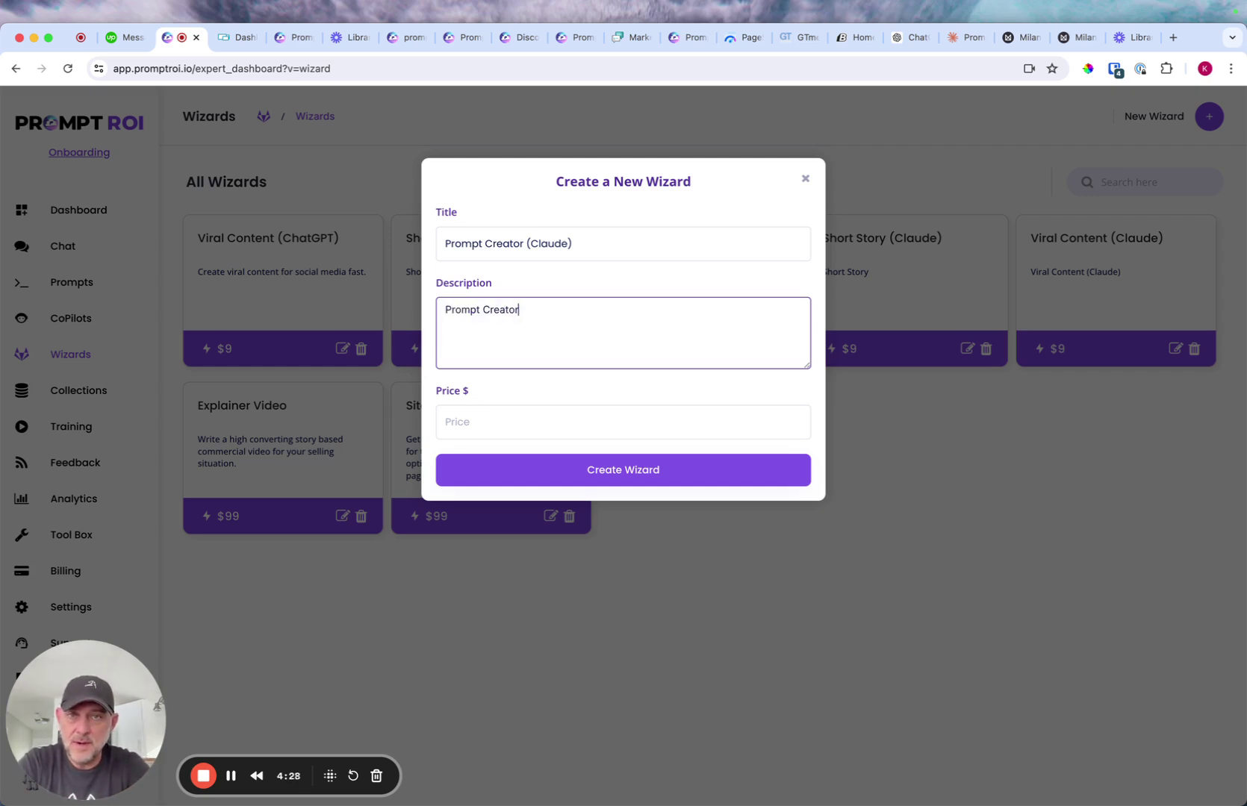
left_click(485, 417)
left_click(484, 419)
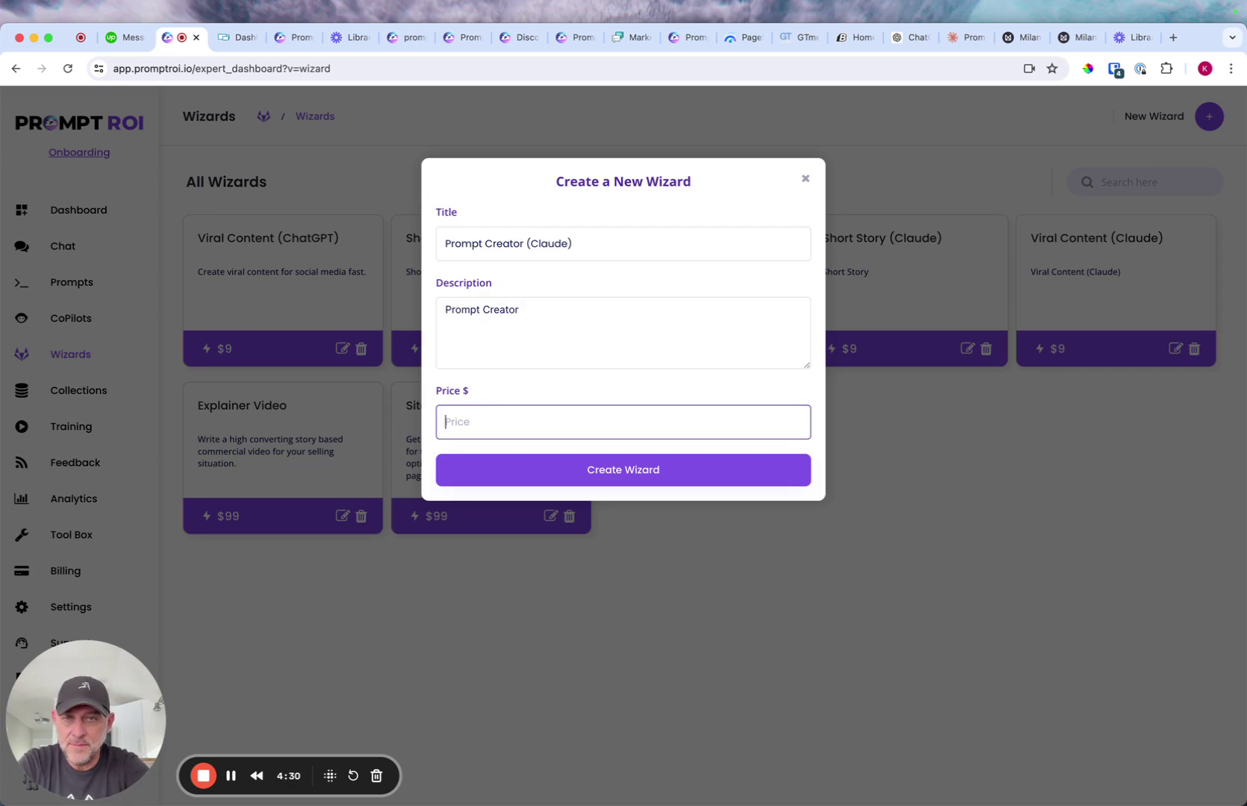
type("9")
left_click(605, 470)
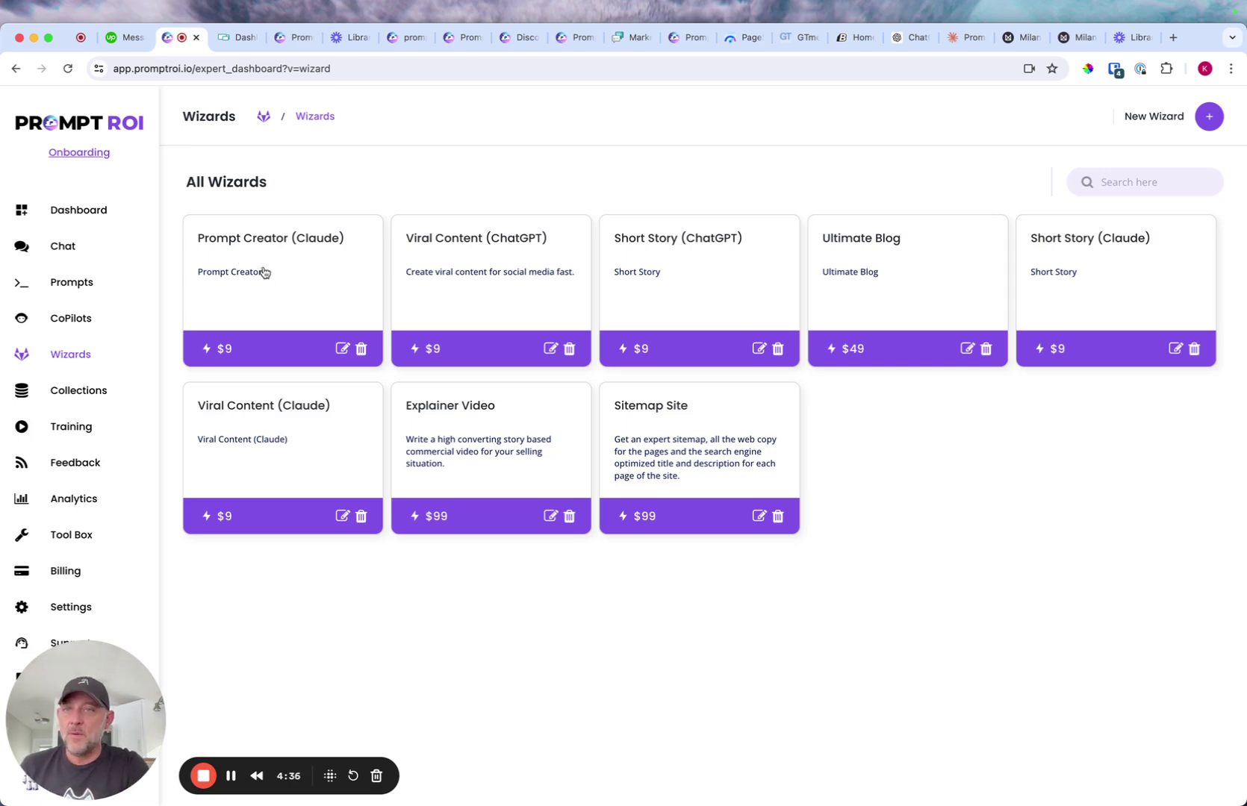
left_click(264, 271)
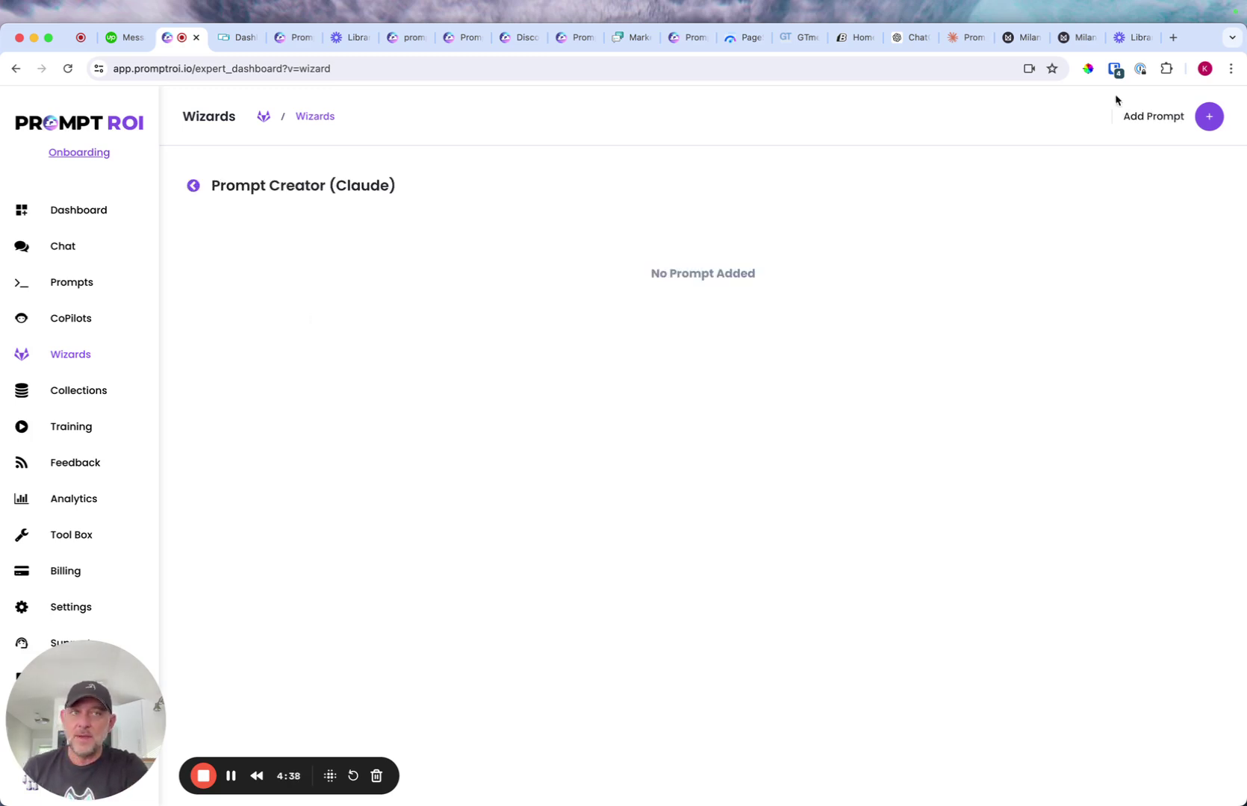
- Add a prompt to the wizard titled 'Write Prompt'
left_click(1209, 116)
left_click(525, 405)
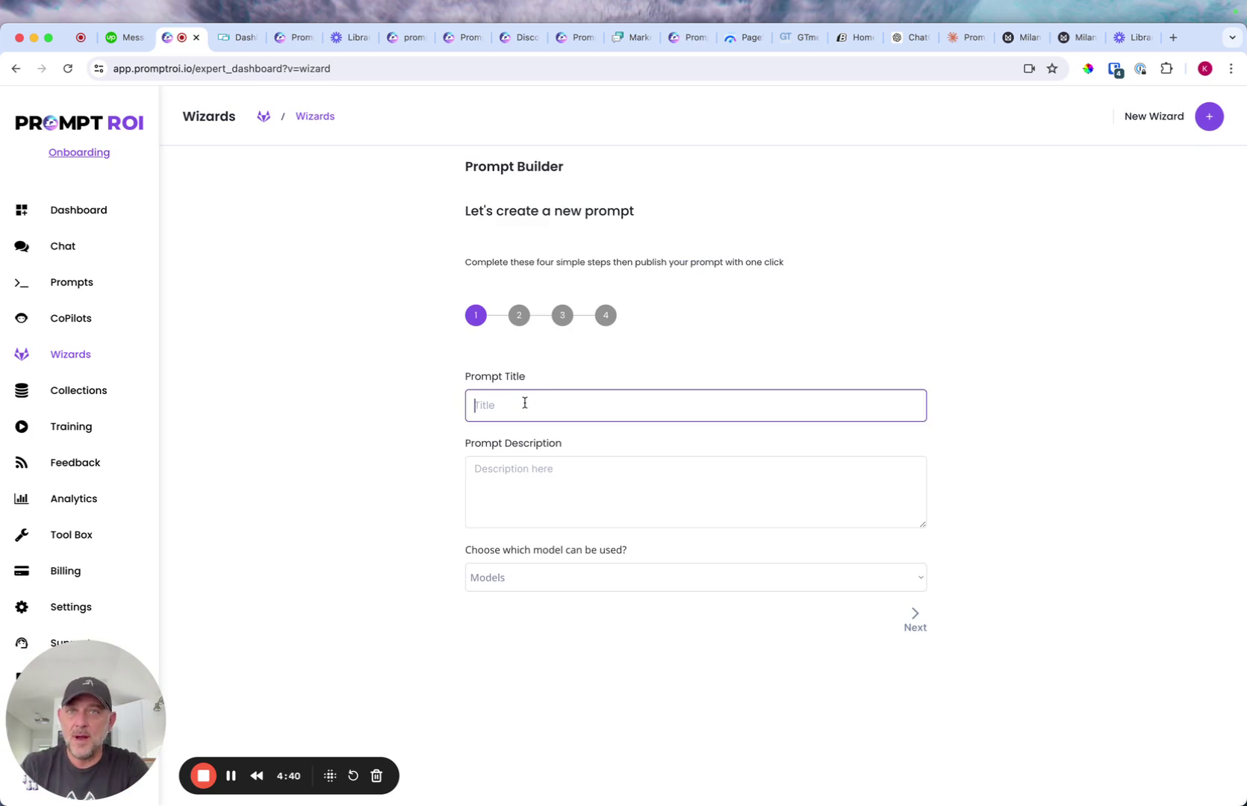
left_click(969, 37)
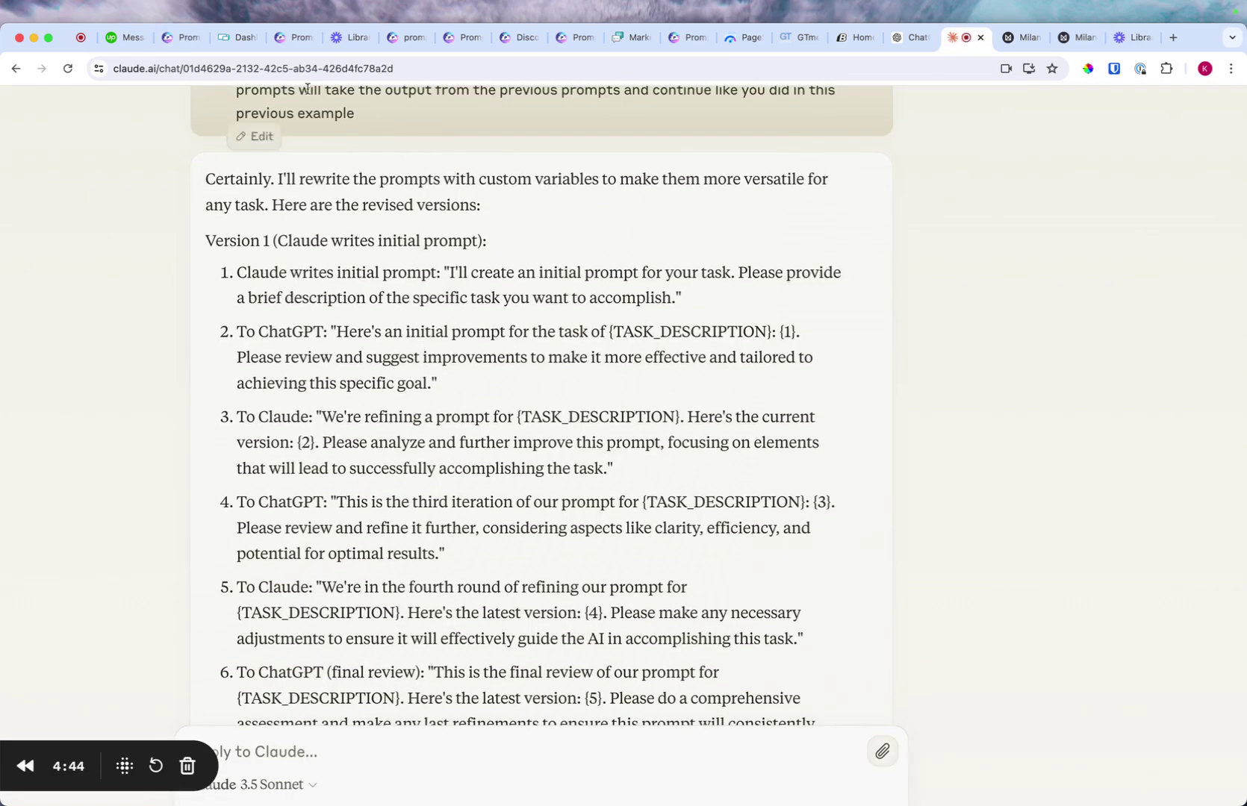
left_click(181, 44)
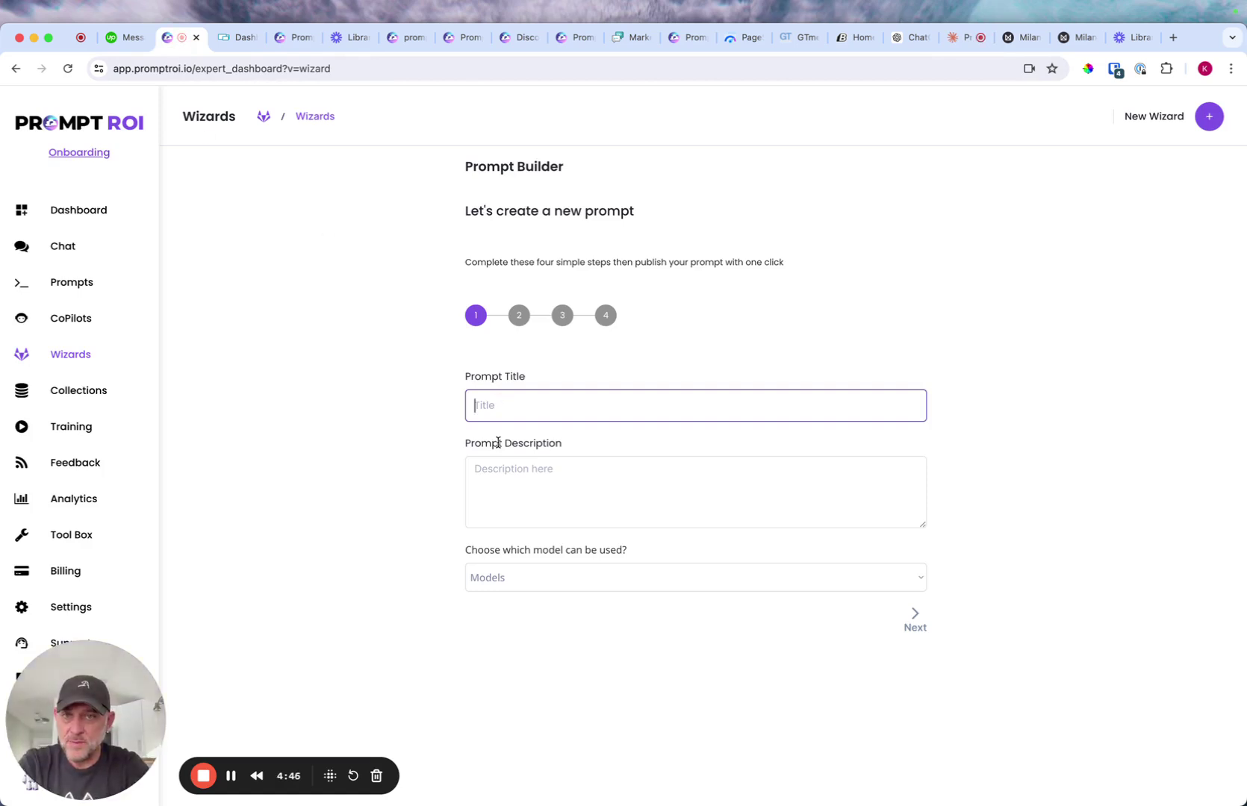
type("WRi")
key("BackSpace")
key("BackSpace")
type("R")
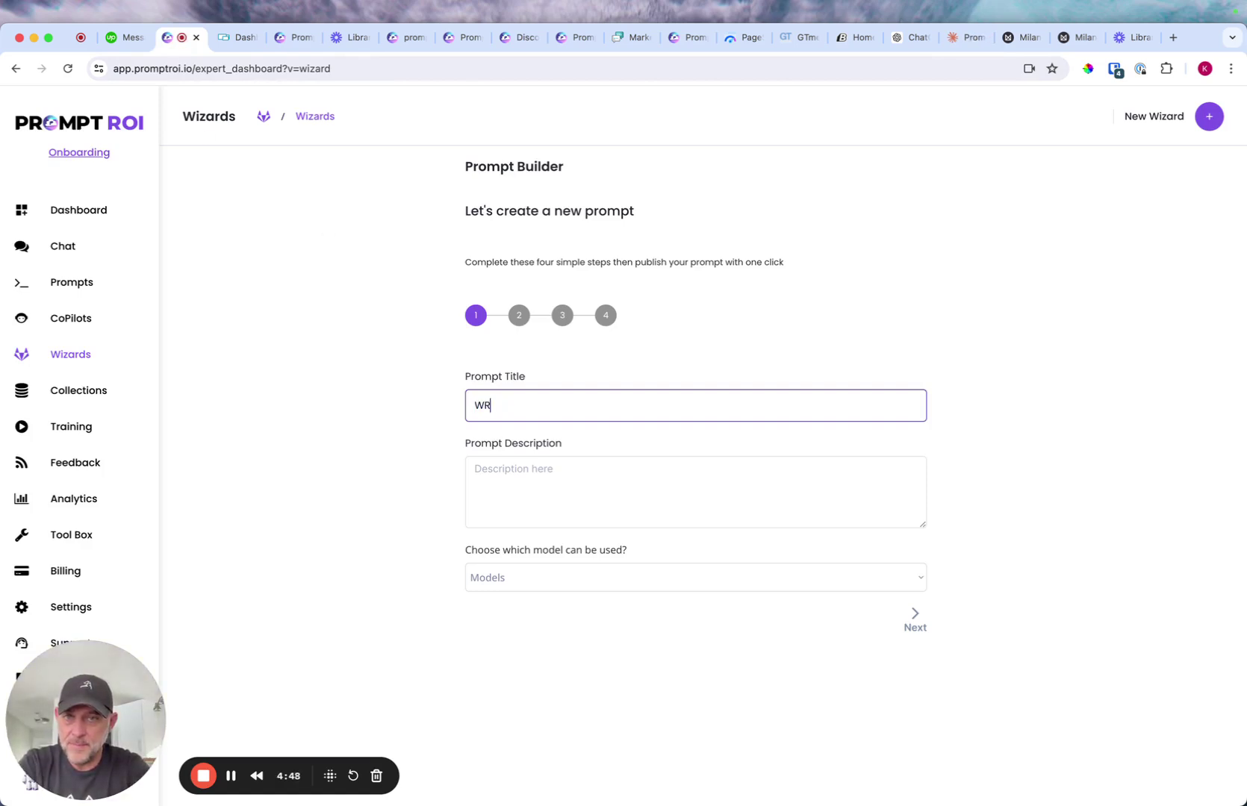
type("ite Prompt")
- Describe the prompt as 'Write Prompt', allow Claude 3.5 Sonnet, and continue to step 2
left_click(515, 478)
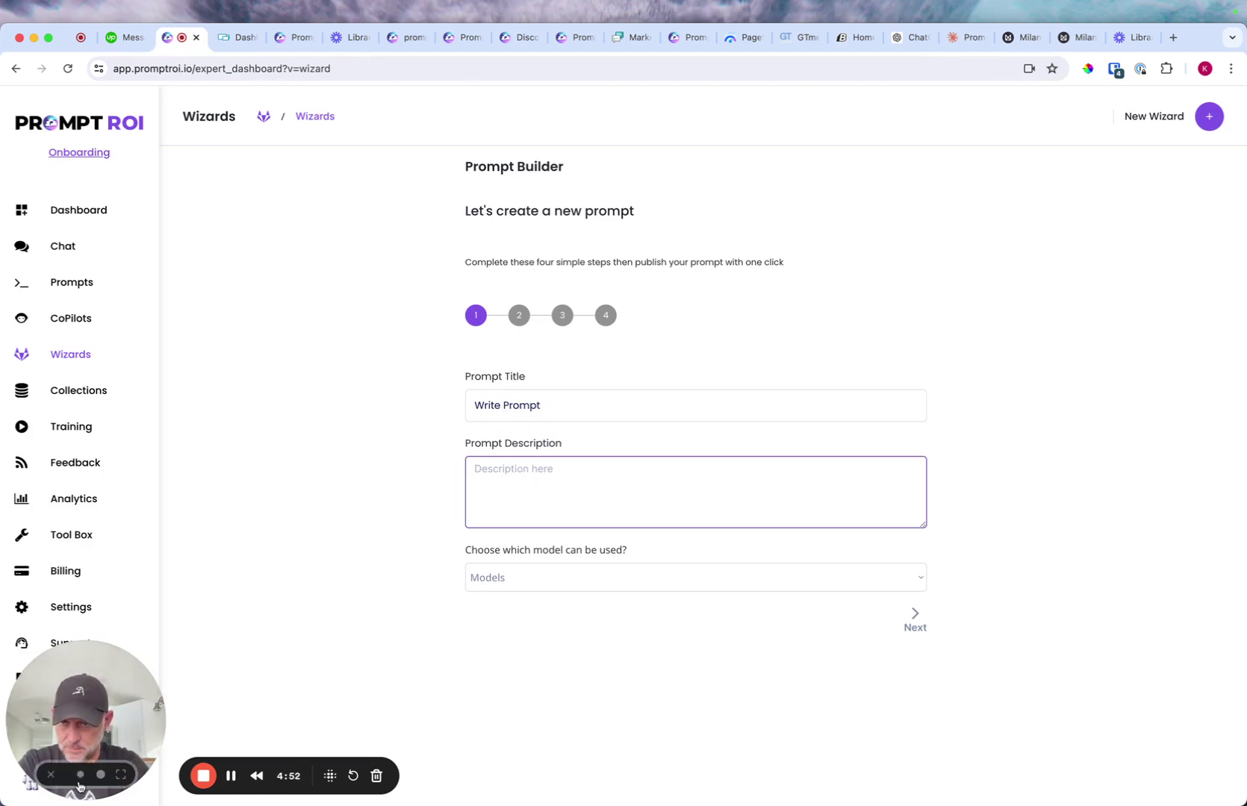
left_click(86, 775)
left_click(542, 478)
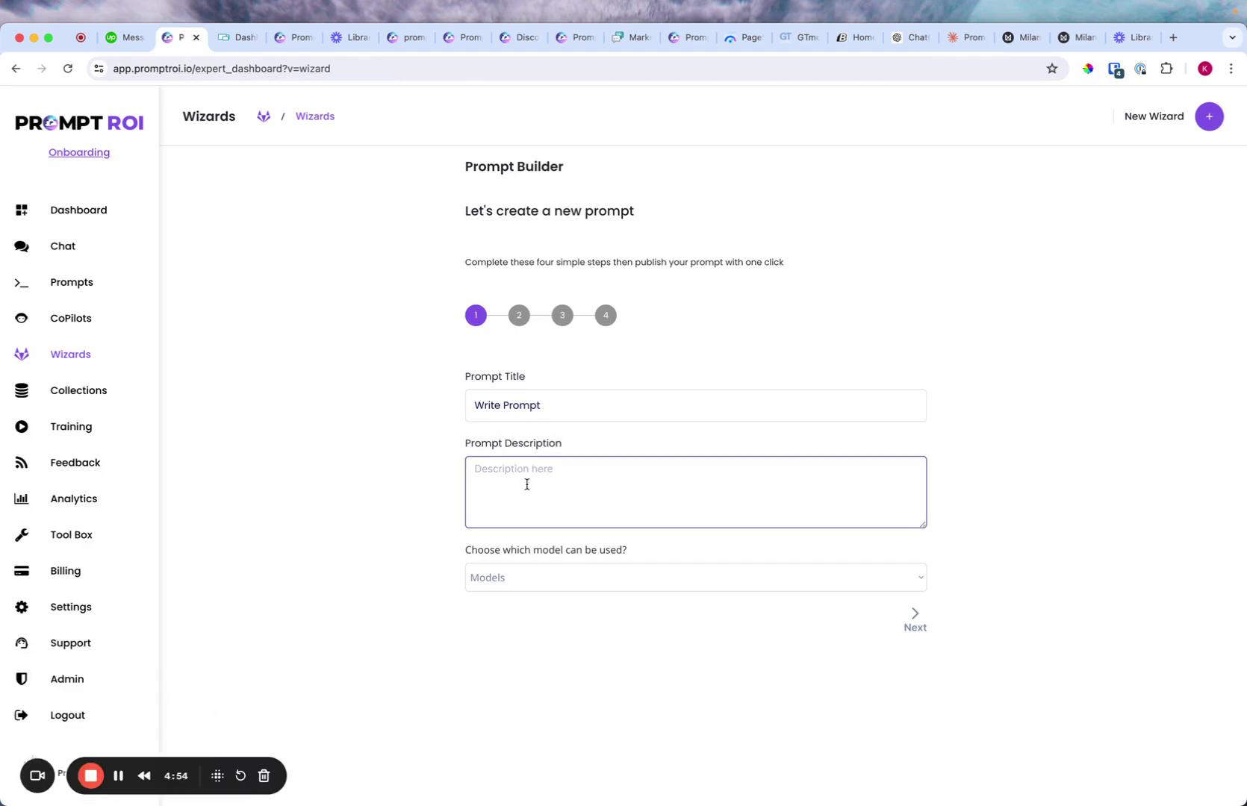
type("Write Prompt")
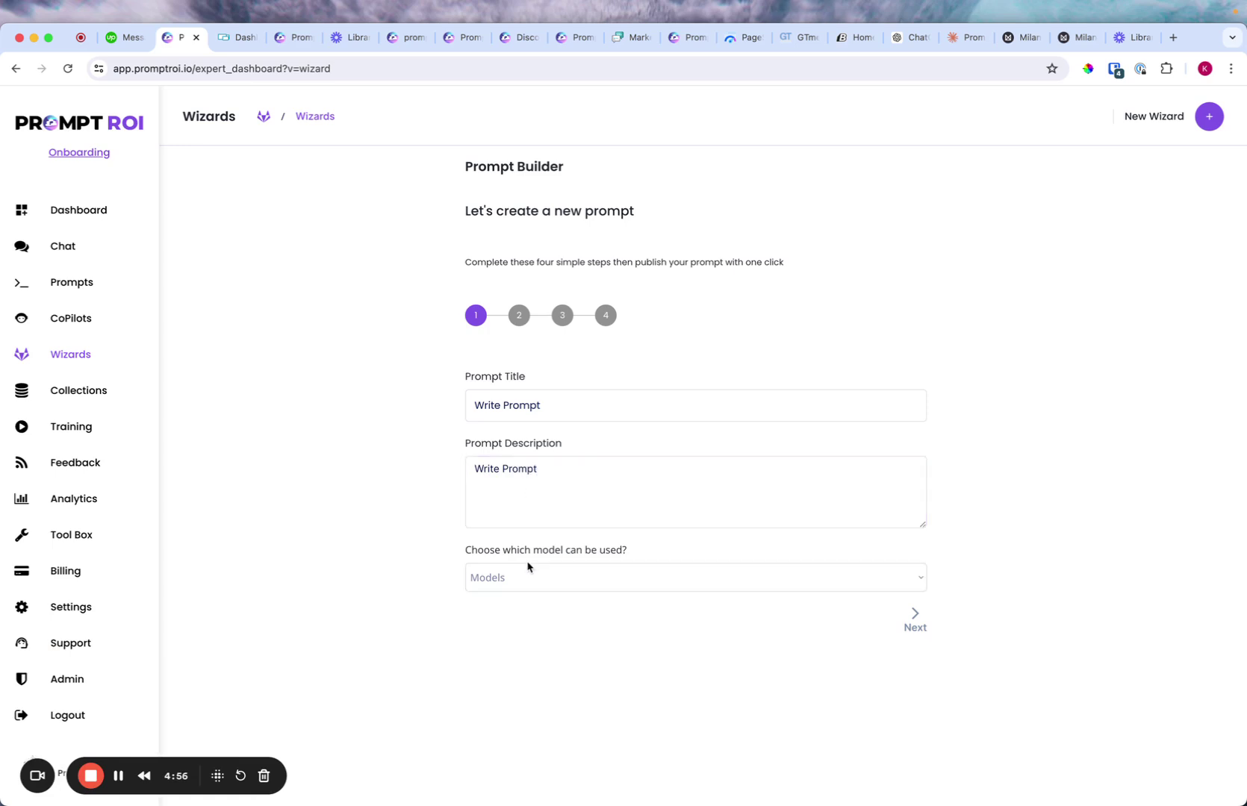
left_click(527, 581)
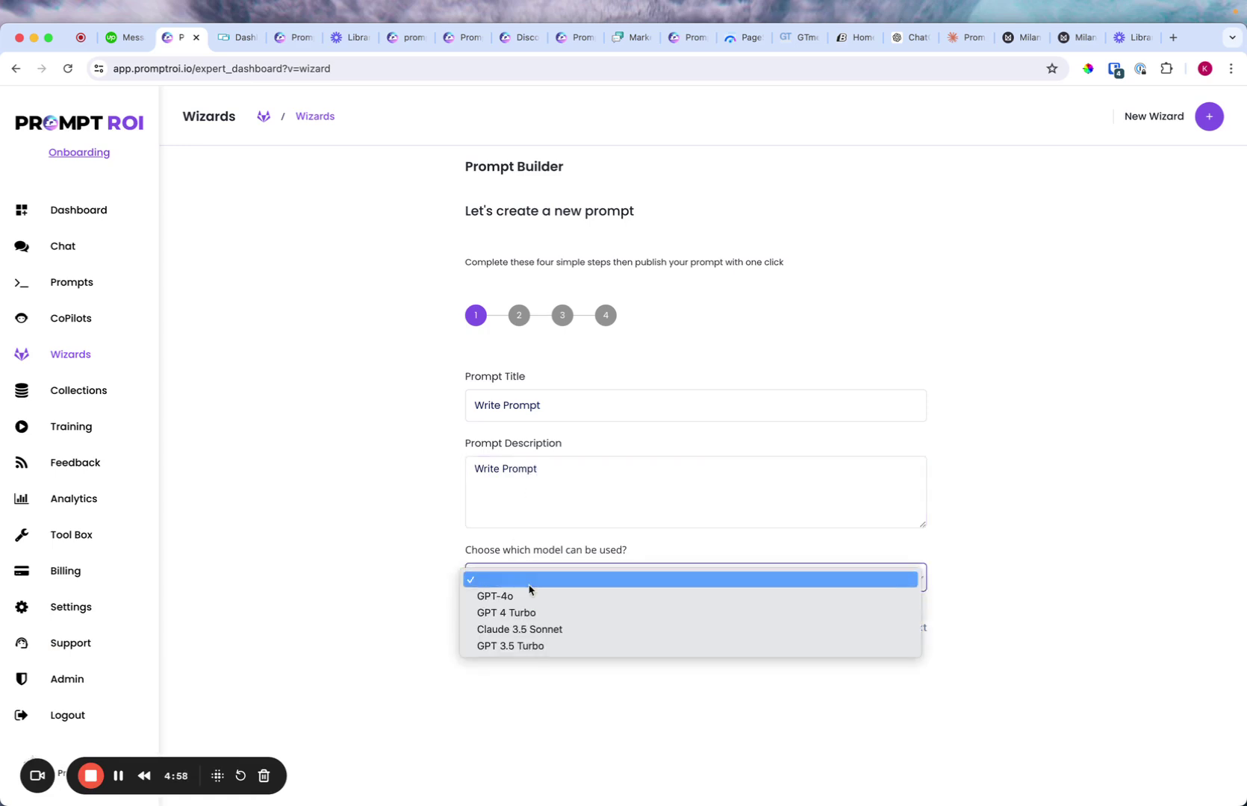
left_click(546, 629)
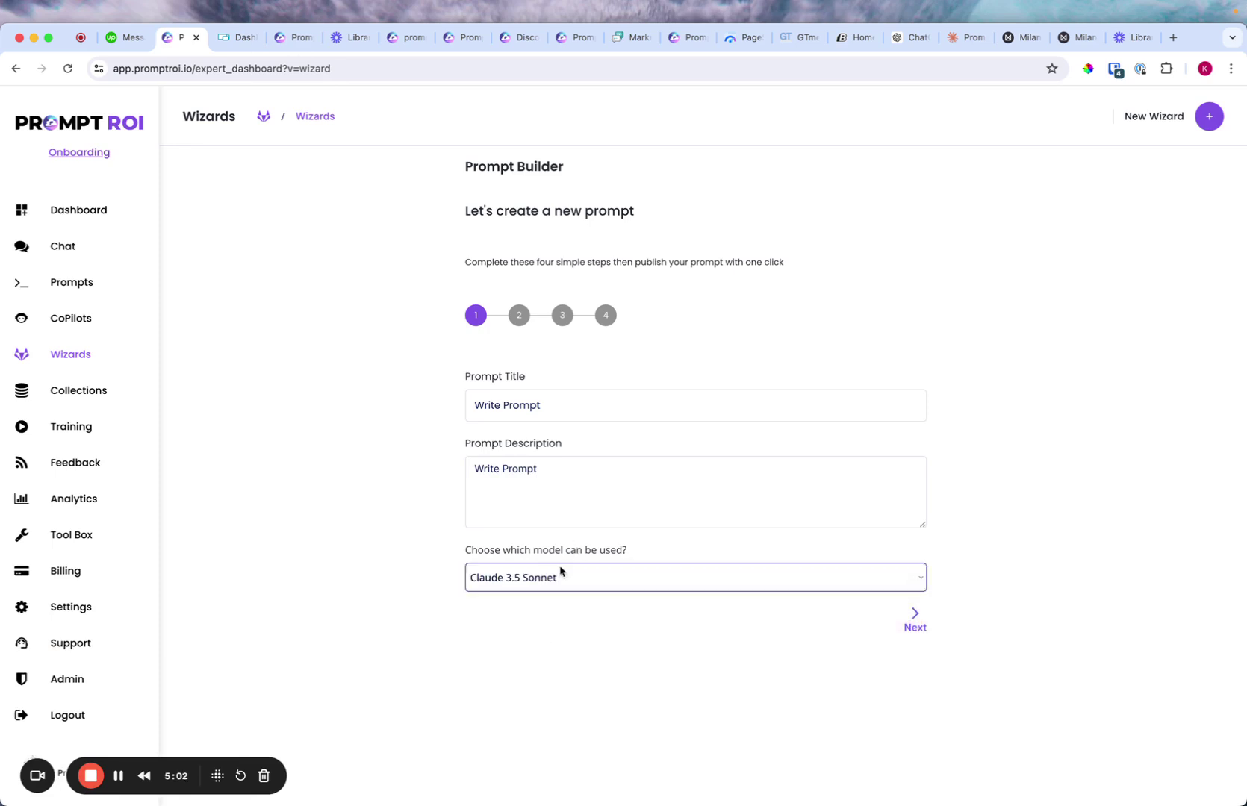
left_click(914, 623)
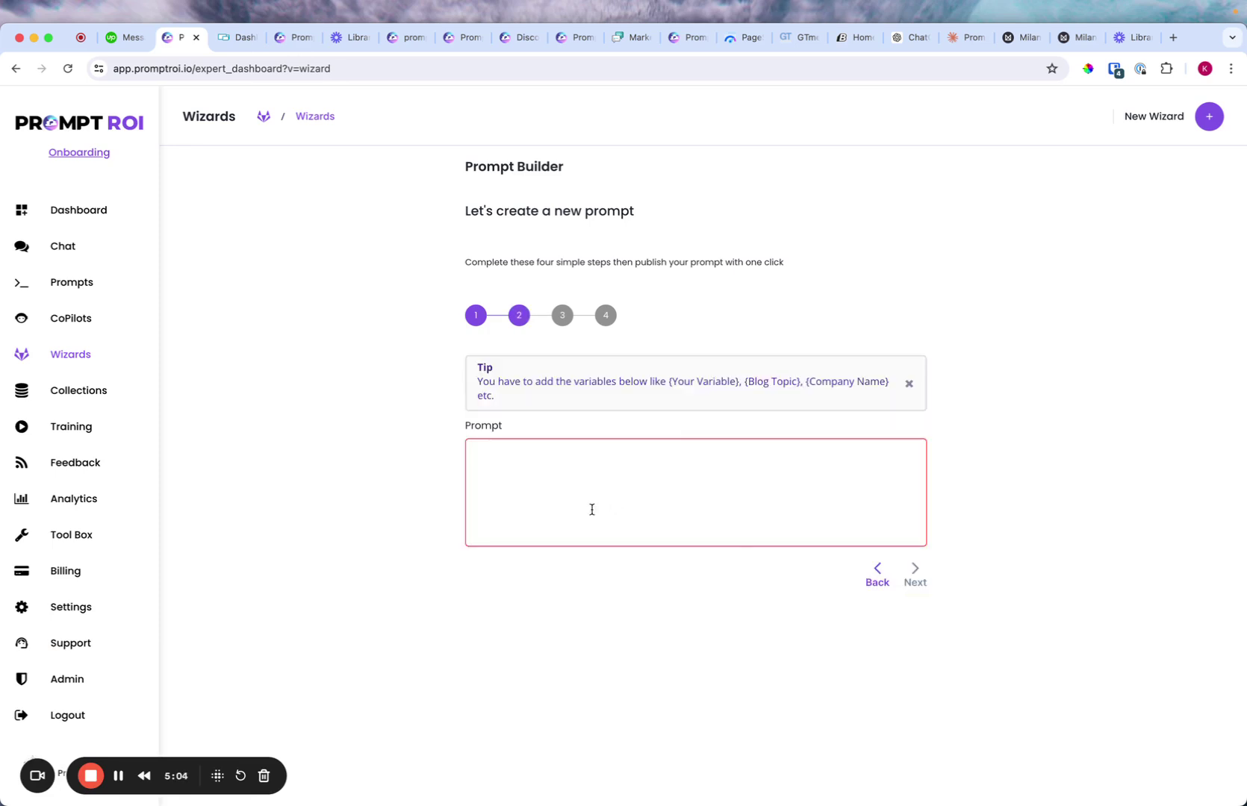
- Paste Claude's initial prompt into the prompt field, removing its heading line and opening quote
left_click(576, 468)
type("Claude writes initial prompt: \"I'll create an initial prompt for your task. Please provide a brief description of the specific task you want to accomplish.\"")
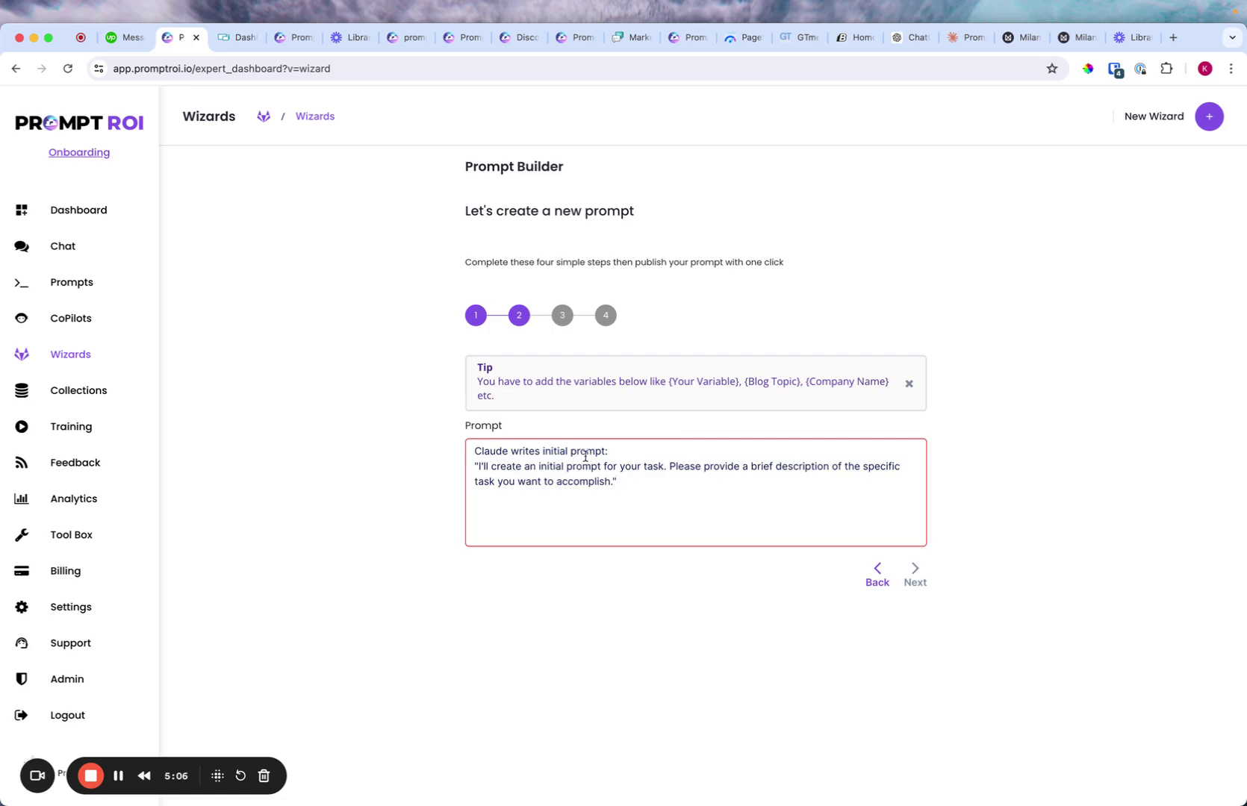
left_click_drag(612, 451, 377, 454)
key("BackSpace")
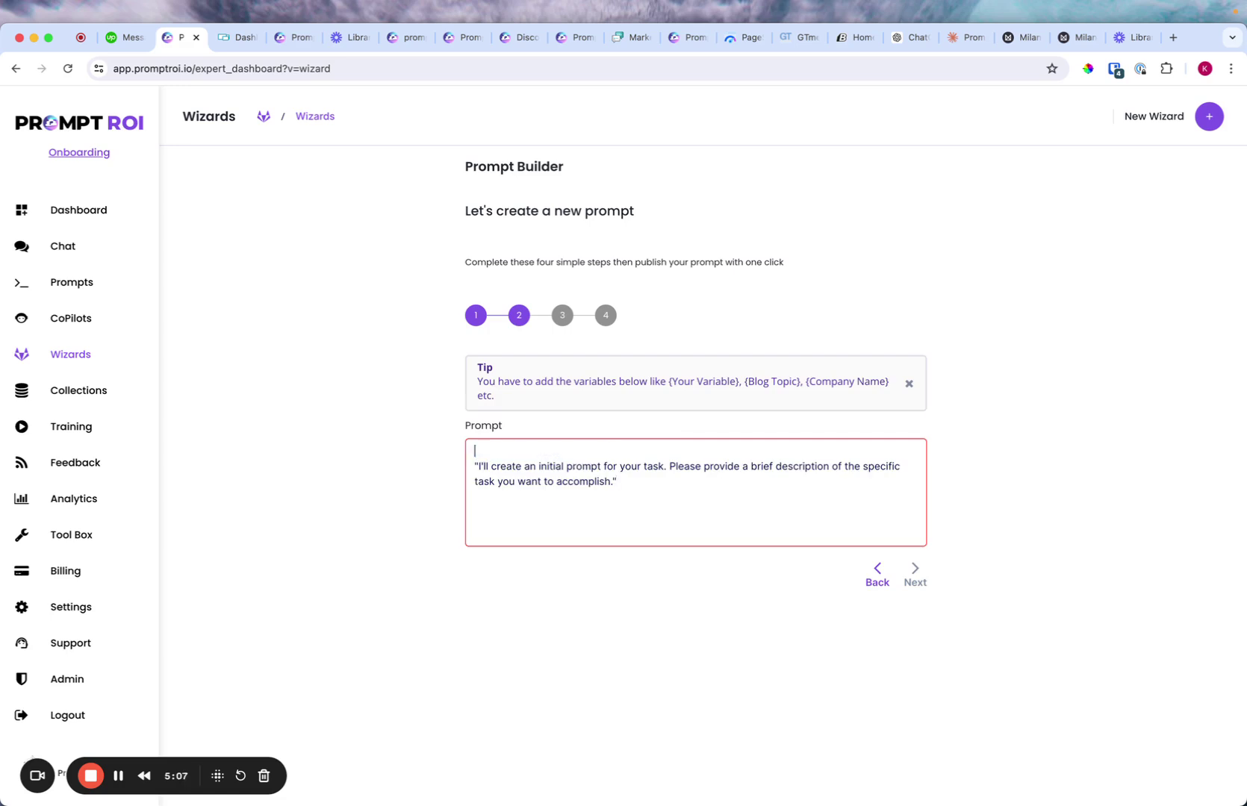
left_click(479, 467)
key("BackSpace")
key("BackSpace")
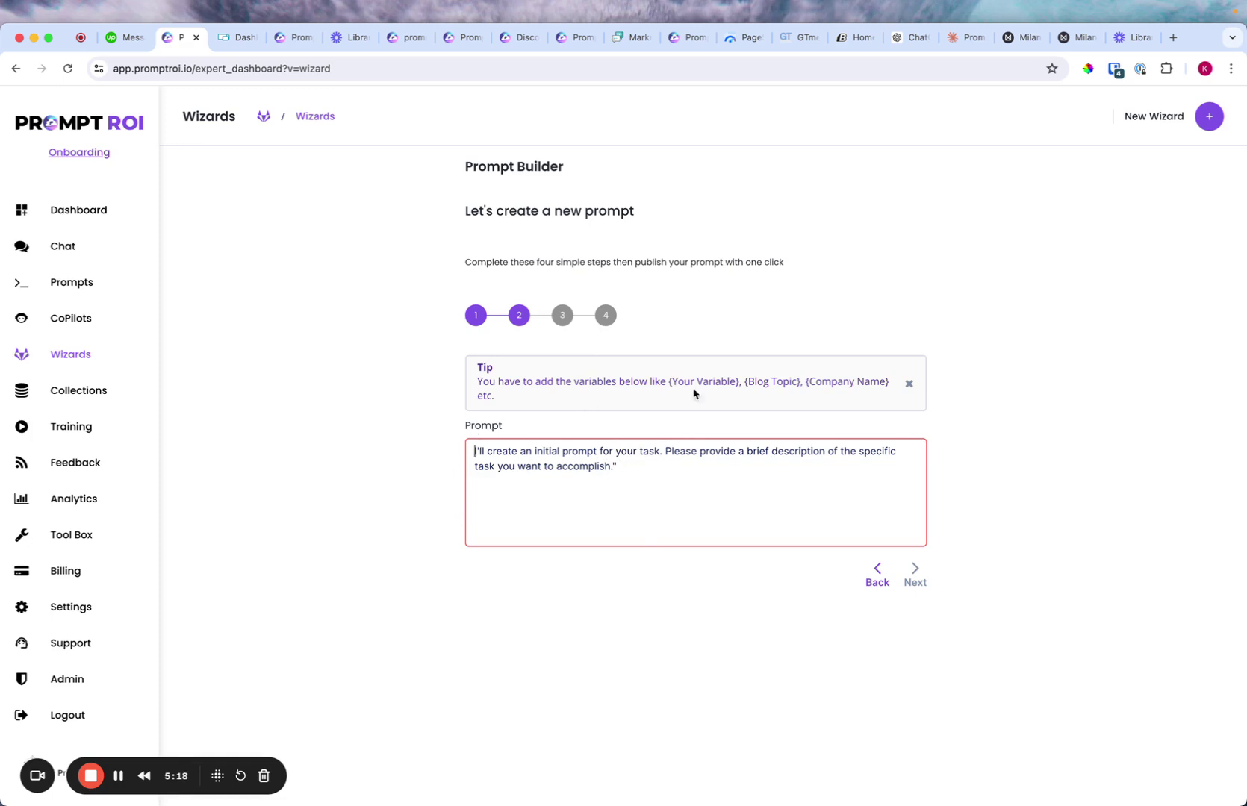
left_click(963, 37)
- Scroll through Claude's revised prompt versions, then return to the Prompt ROI wizard
scroll(697, 354, "down", 1)
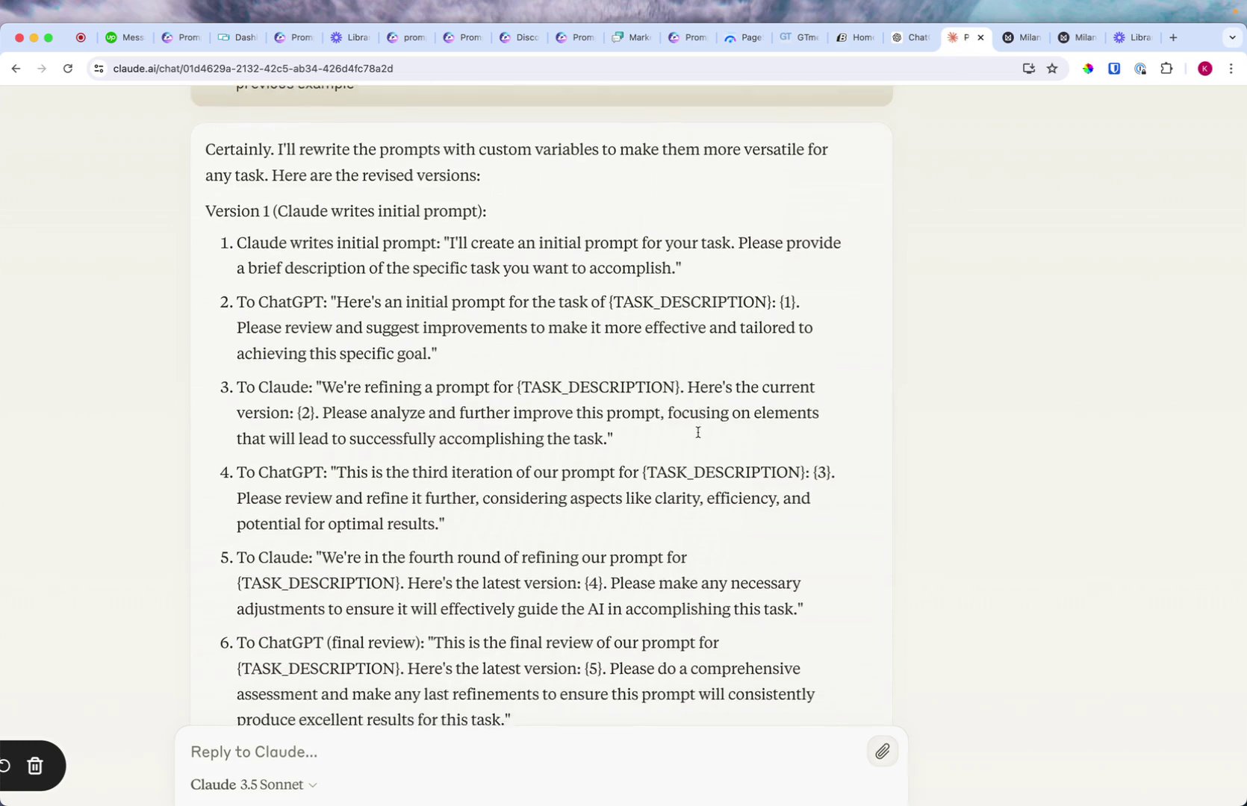
scroll(409, 426, "up", 2)
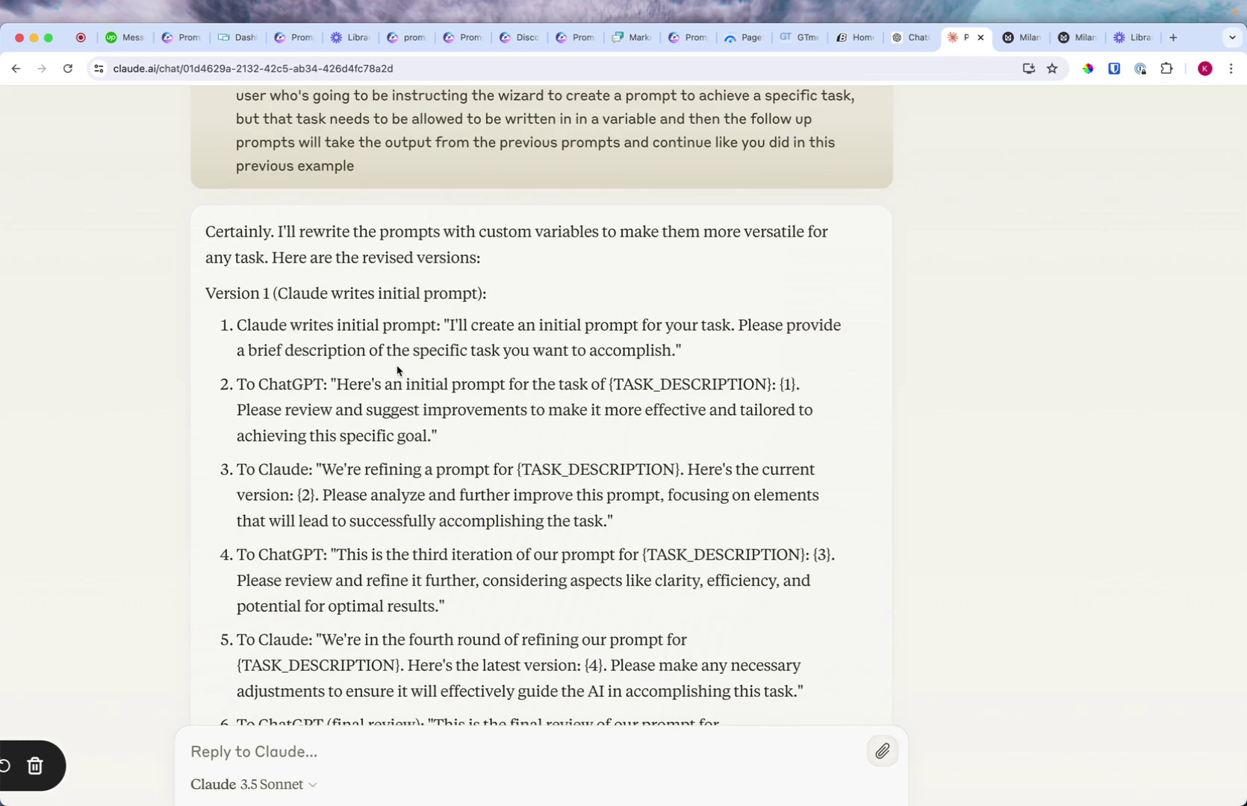
scroll(397, 370, "down", 1)
scroll(418, 396, "up", 2)
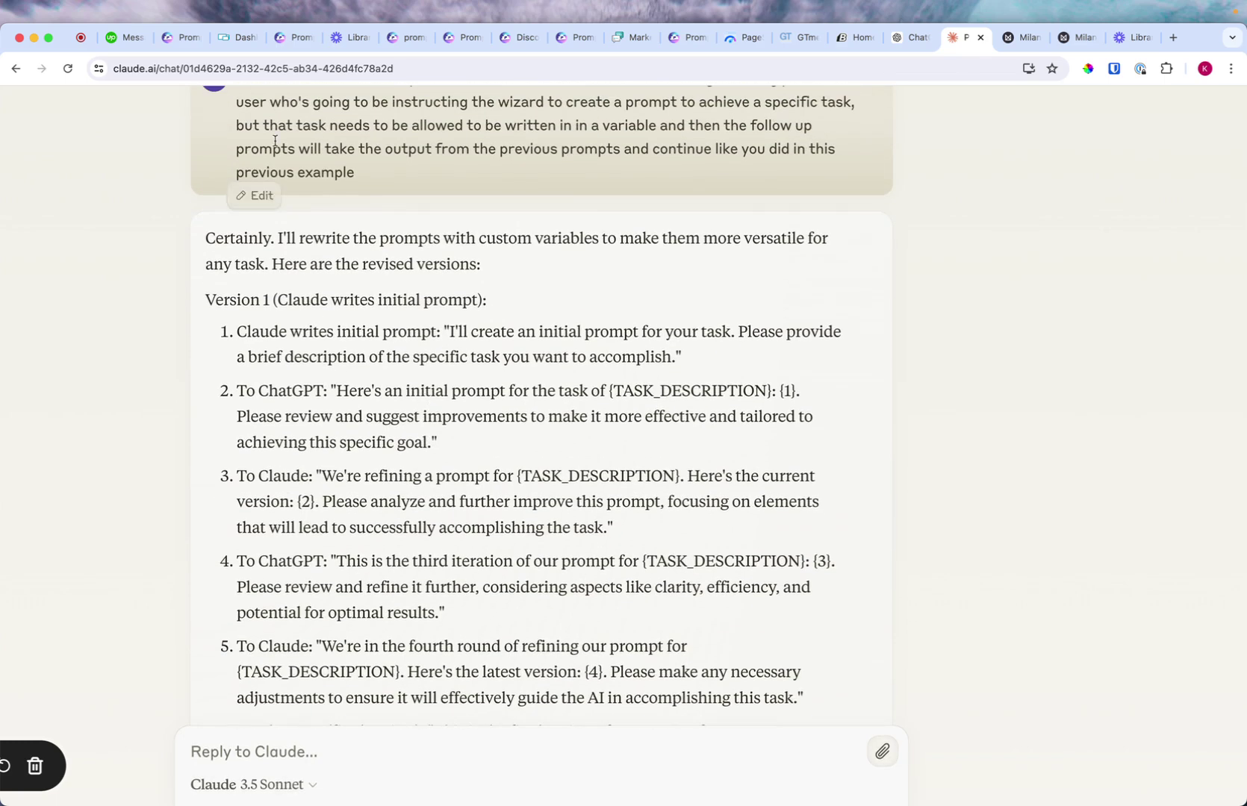
left_click(179, 37)
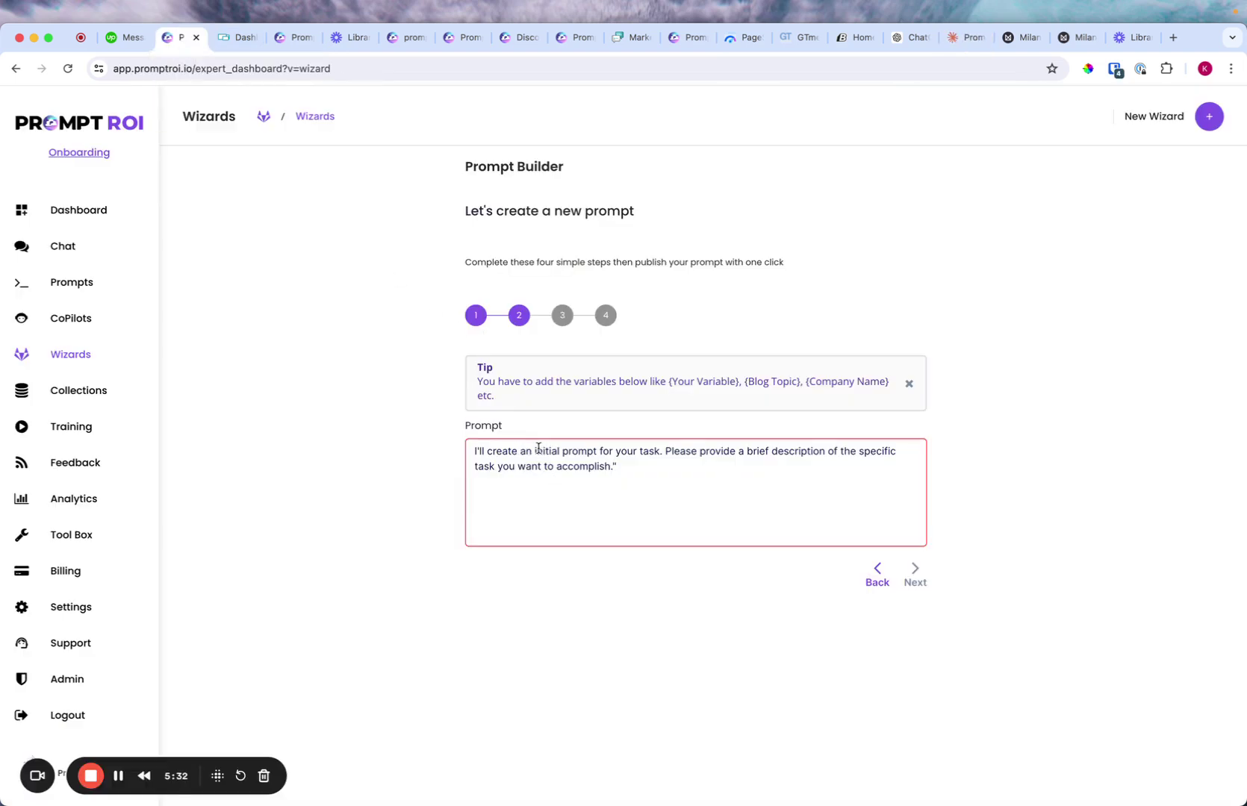
- Replace the prompt with a dictated prompt-engineer instruction ending in the {Task} variable
left_click_drag(497, 454, 436, 454)
type("C")
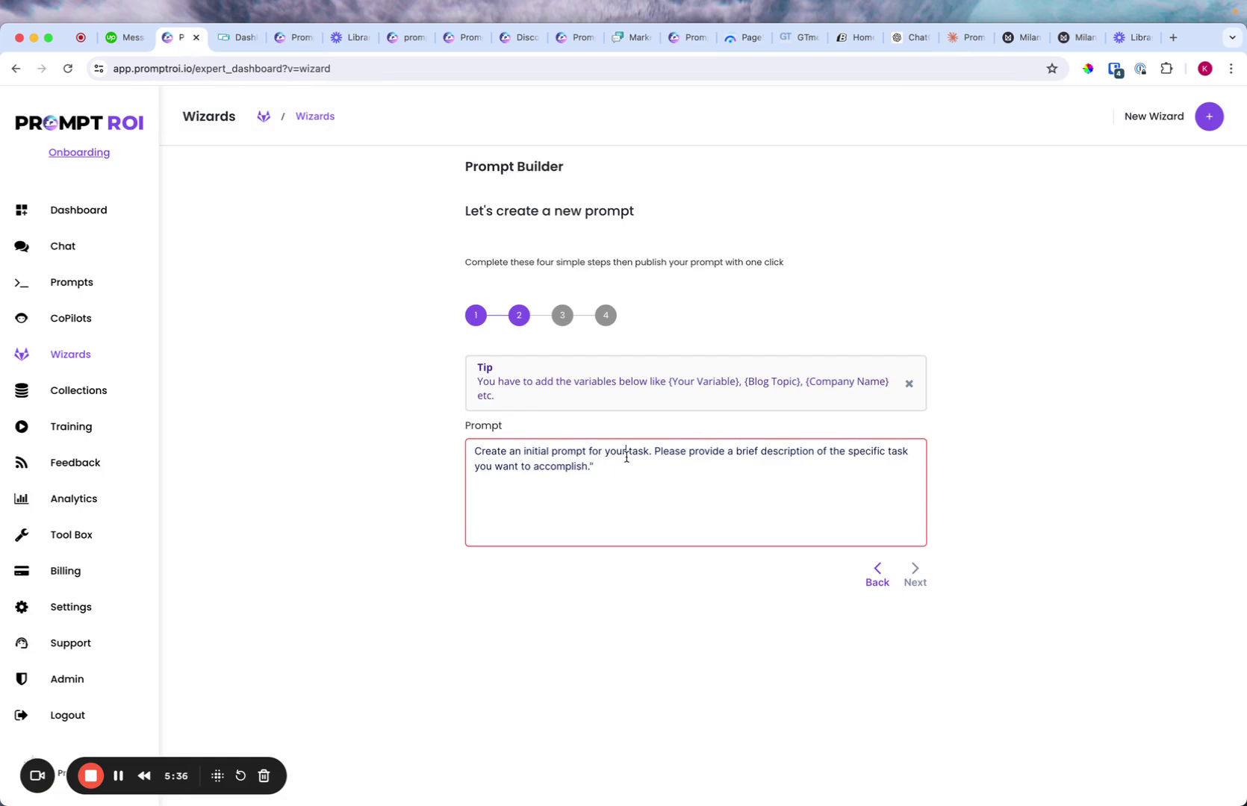
key("BackSpace")
key("BackSpace")
key("BackSpace")
key("BackSpace")
type("my")
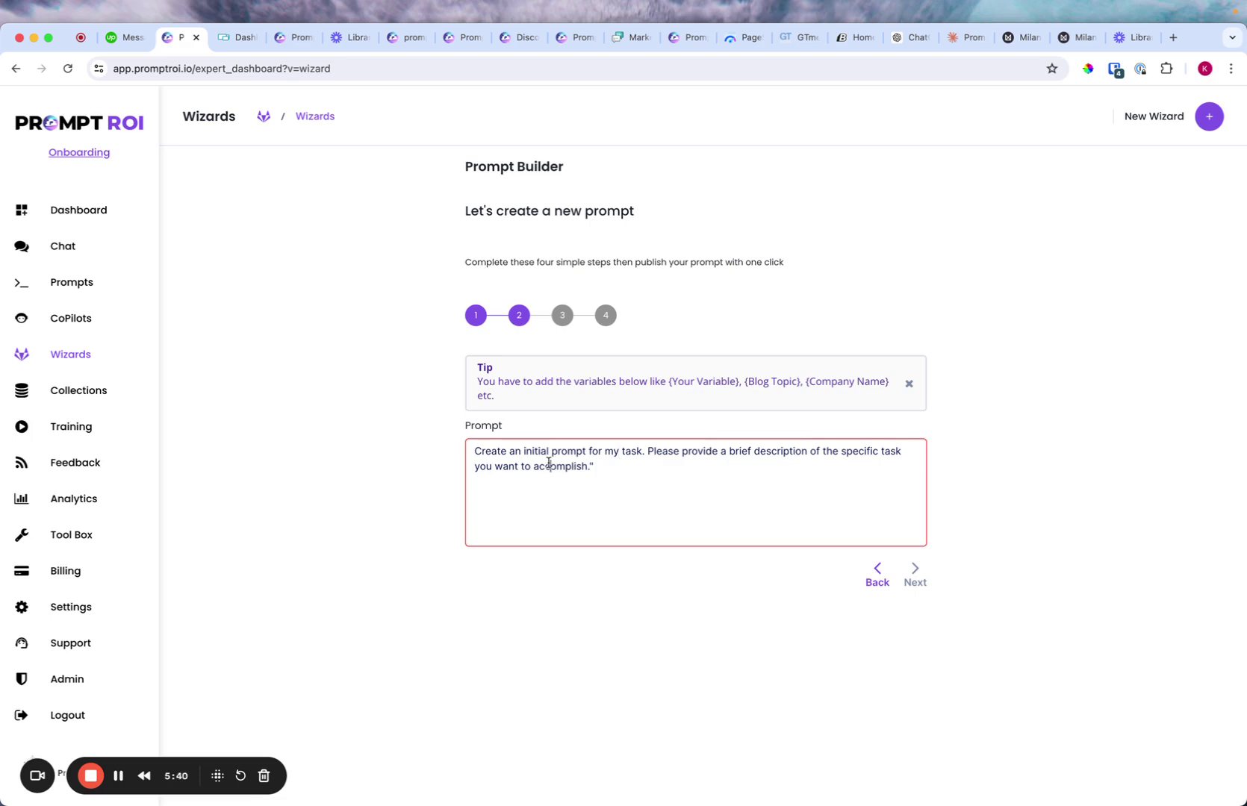
key("super+a")
left_click(591, 464)
key("super+a")
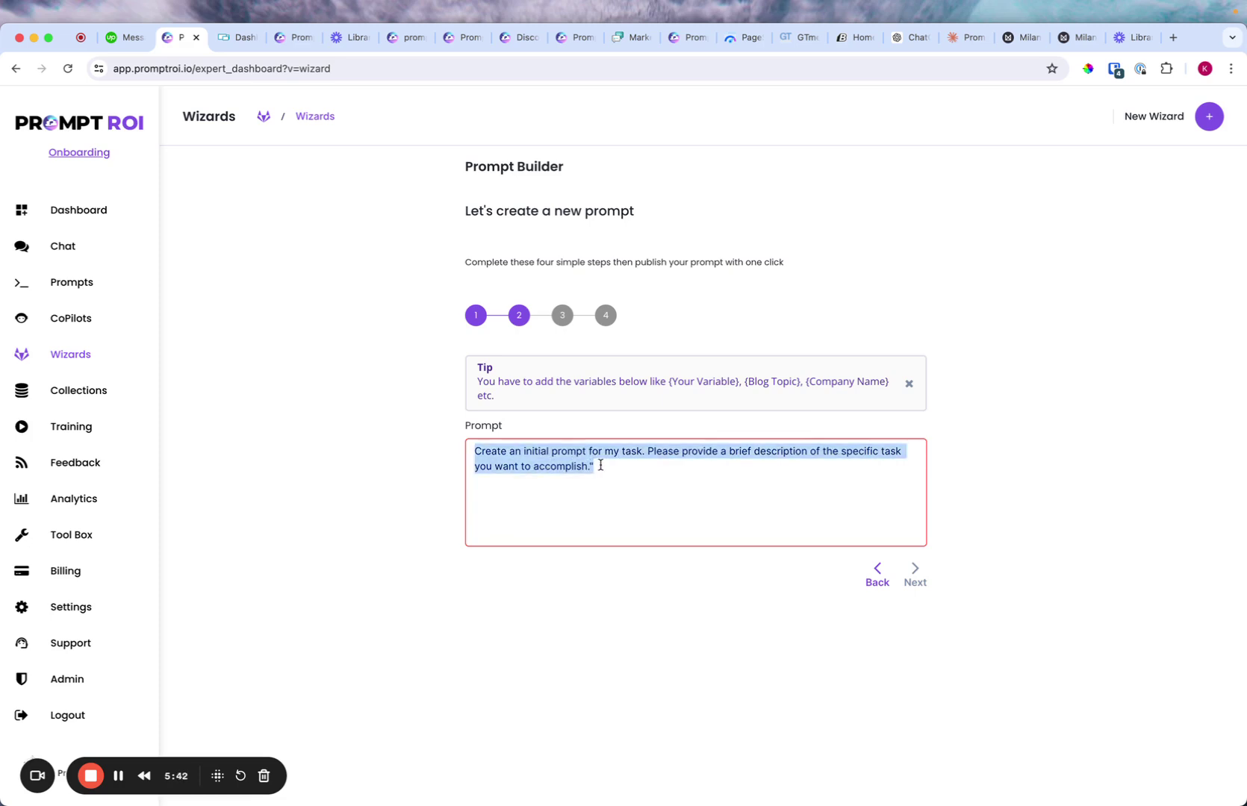
left_click(600, 464)
key("super+a")
key("fn")
key("fn")
type("Act as a world-class, prompt engineer")
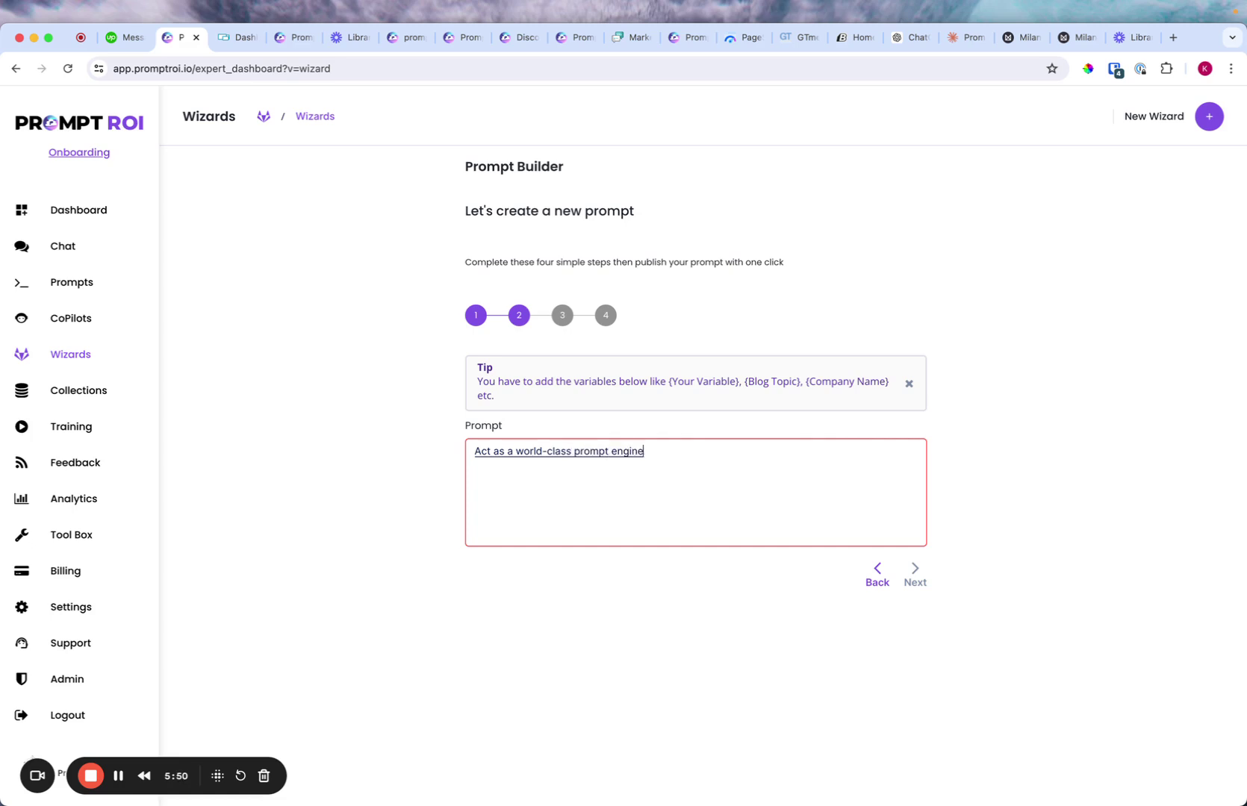
type(", and write a")
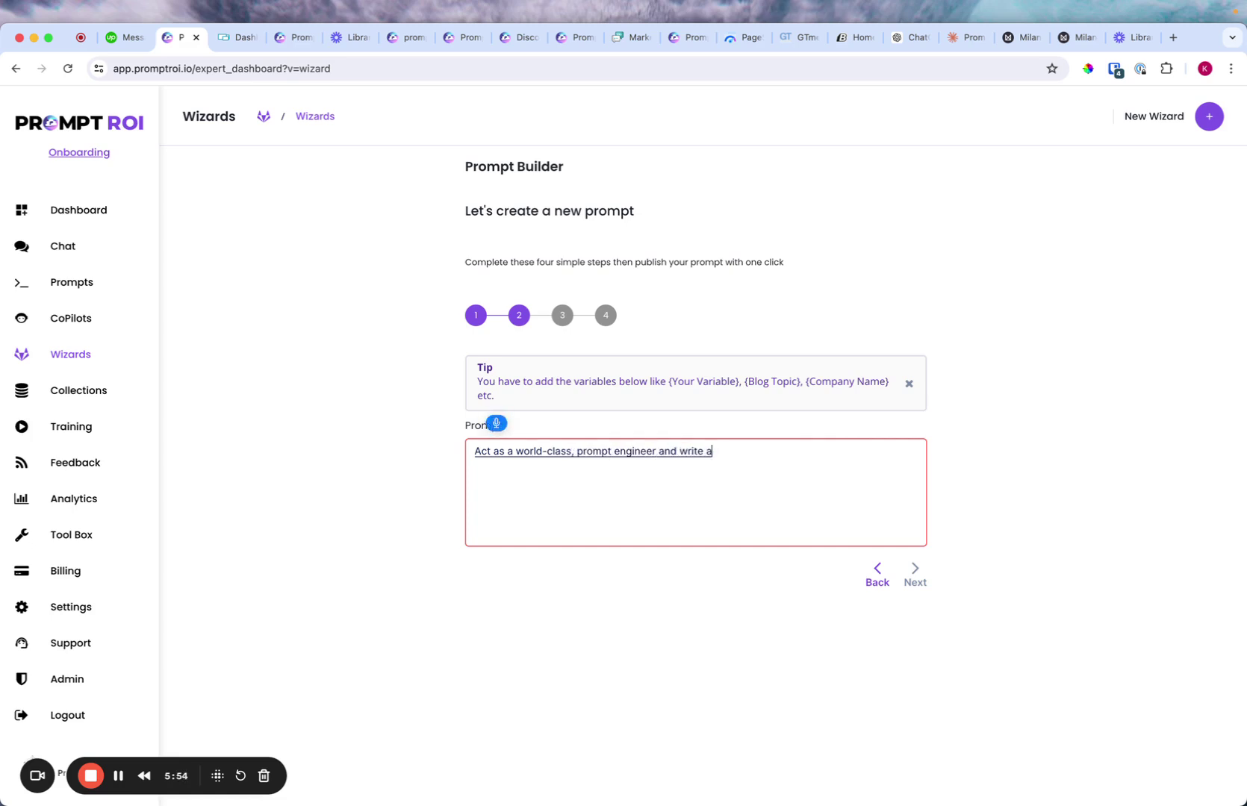
type(" highly effective prompt")
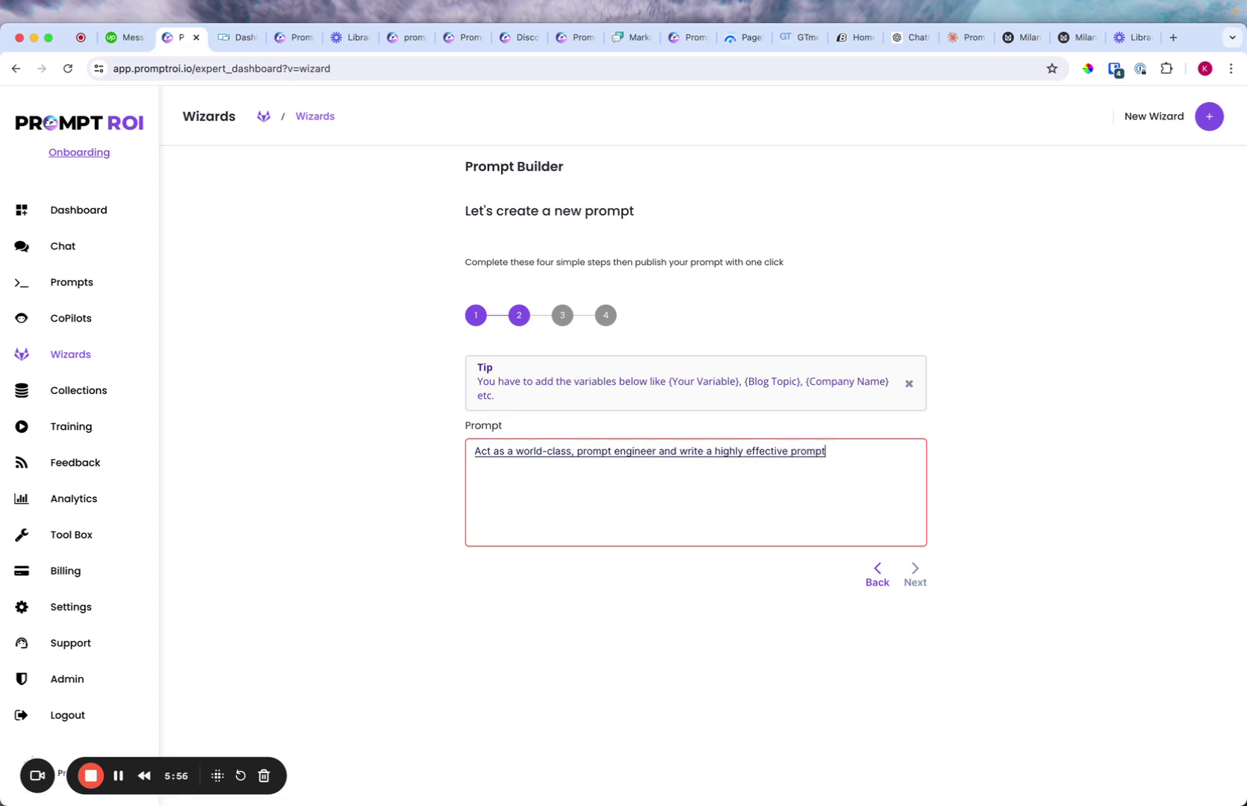
type(" that I can use in a large language model with custom variables")
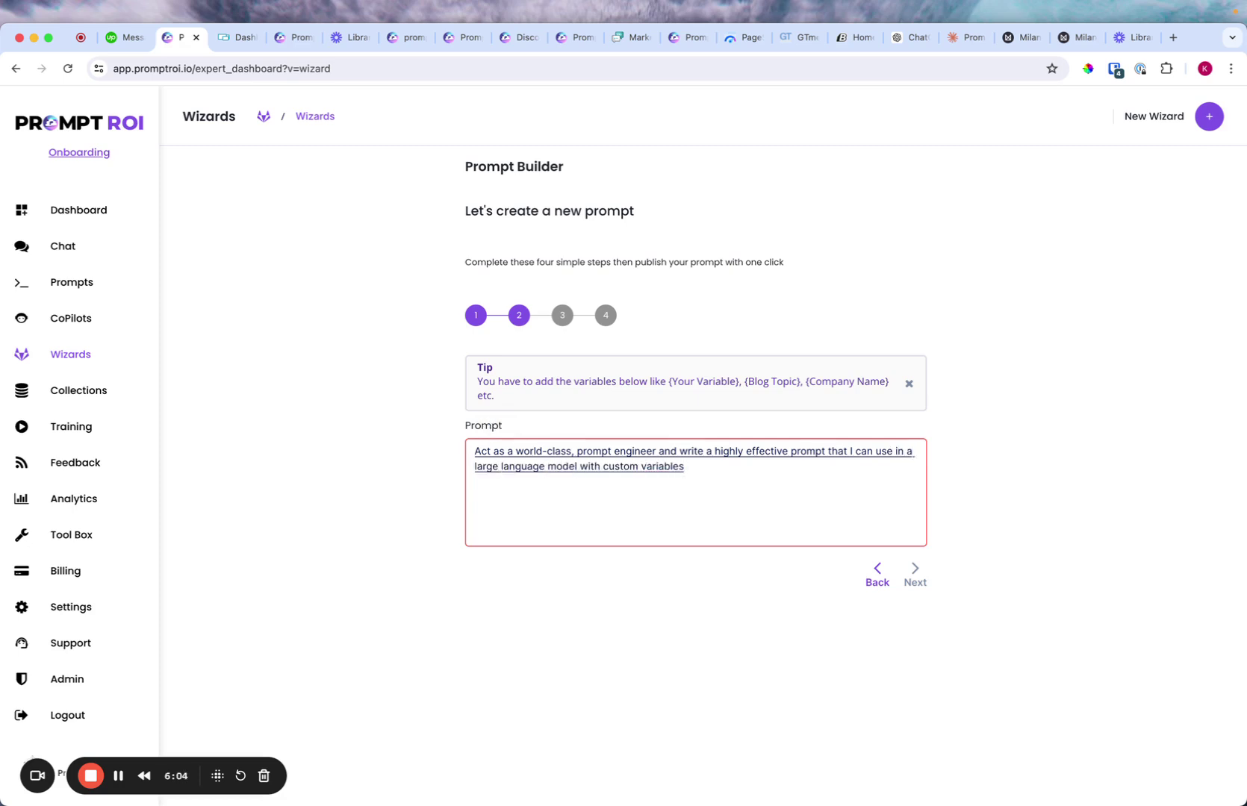
type(" that I can enter in whatever I want in the prompt will create")
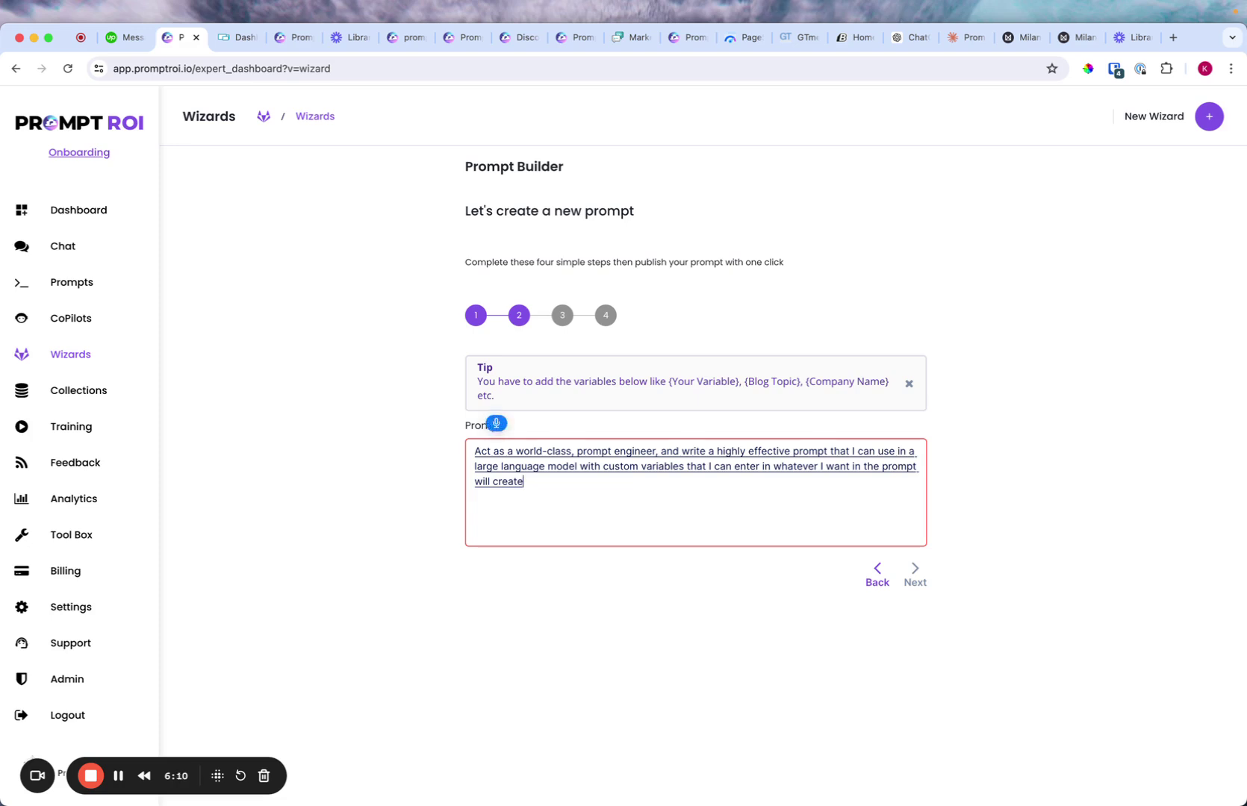
type(" custom output based on those variables")
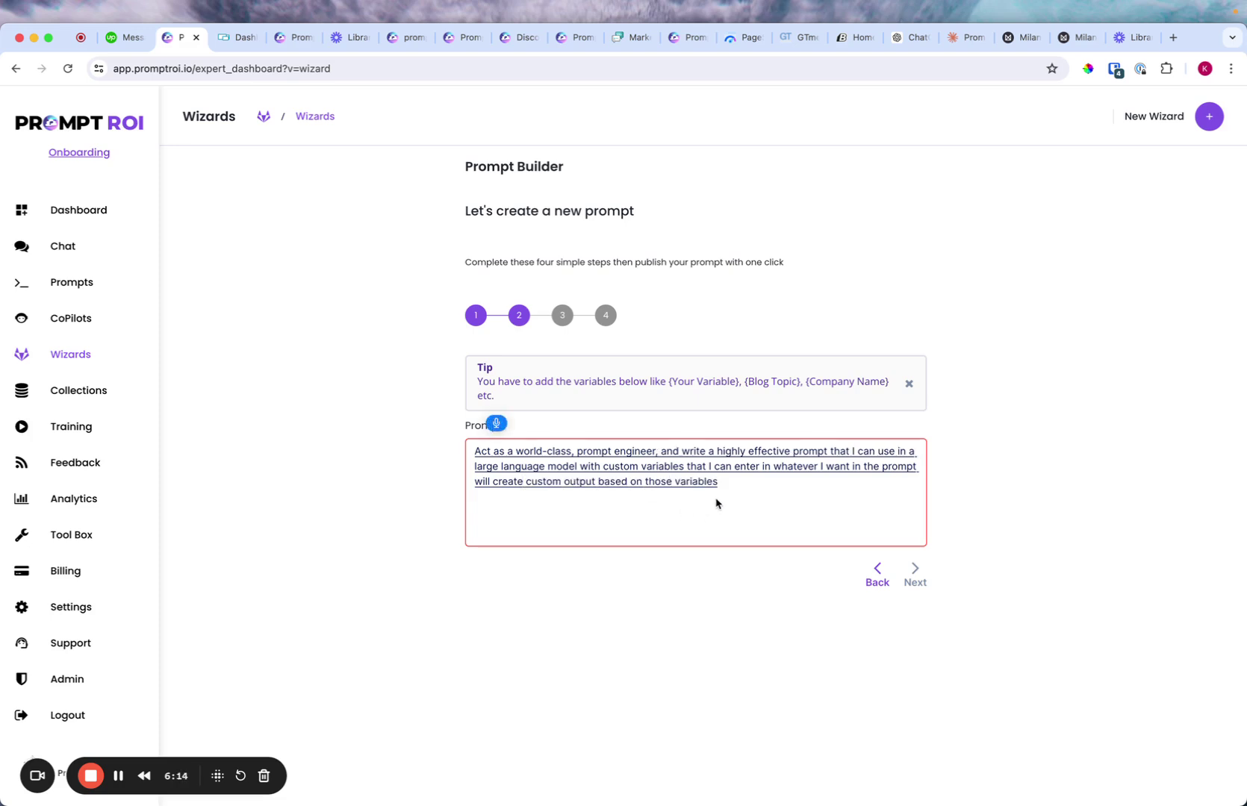
type(", I want you to")
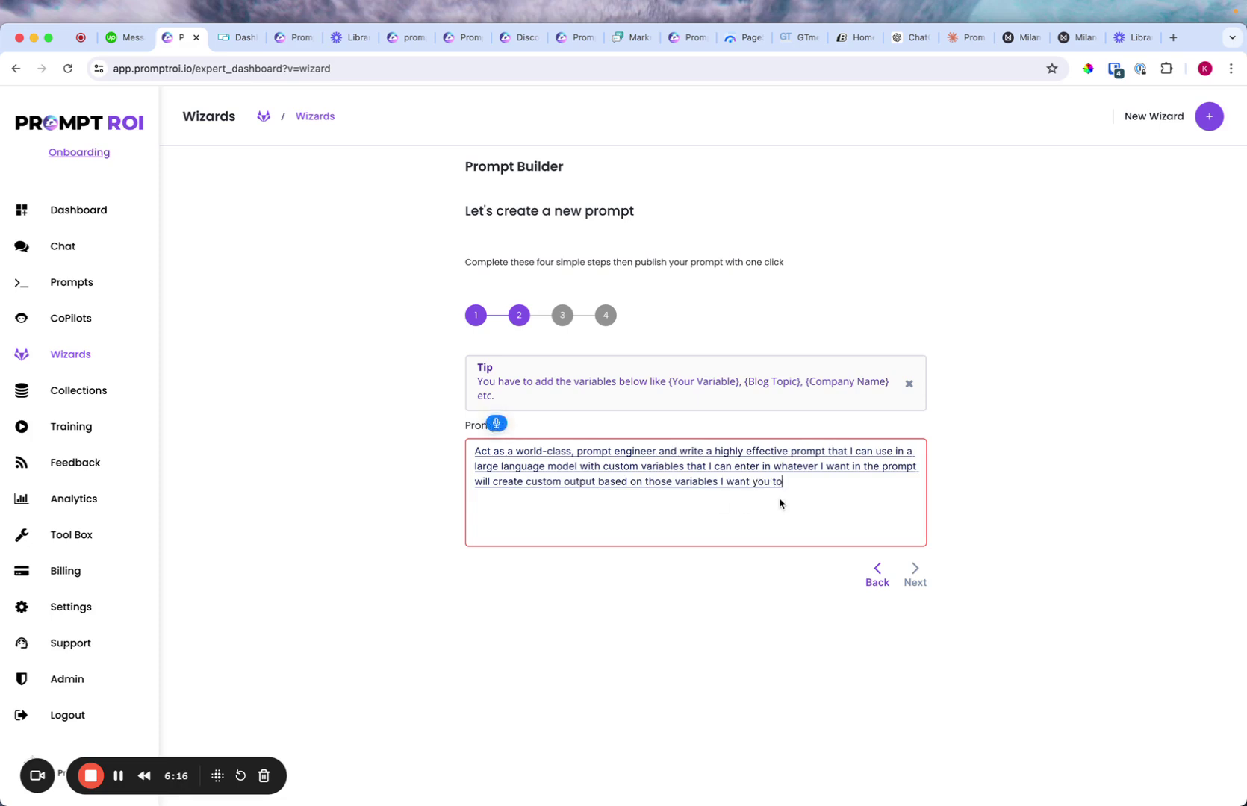
type(" create this prompt based off my task")
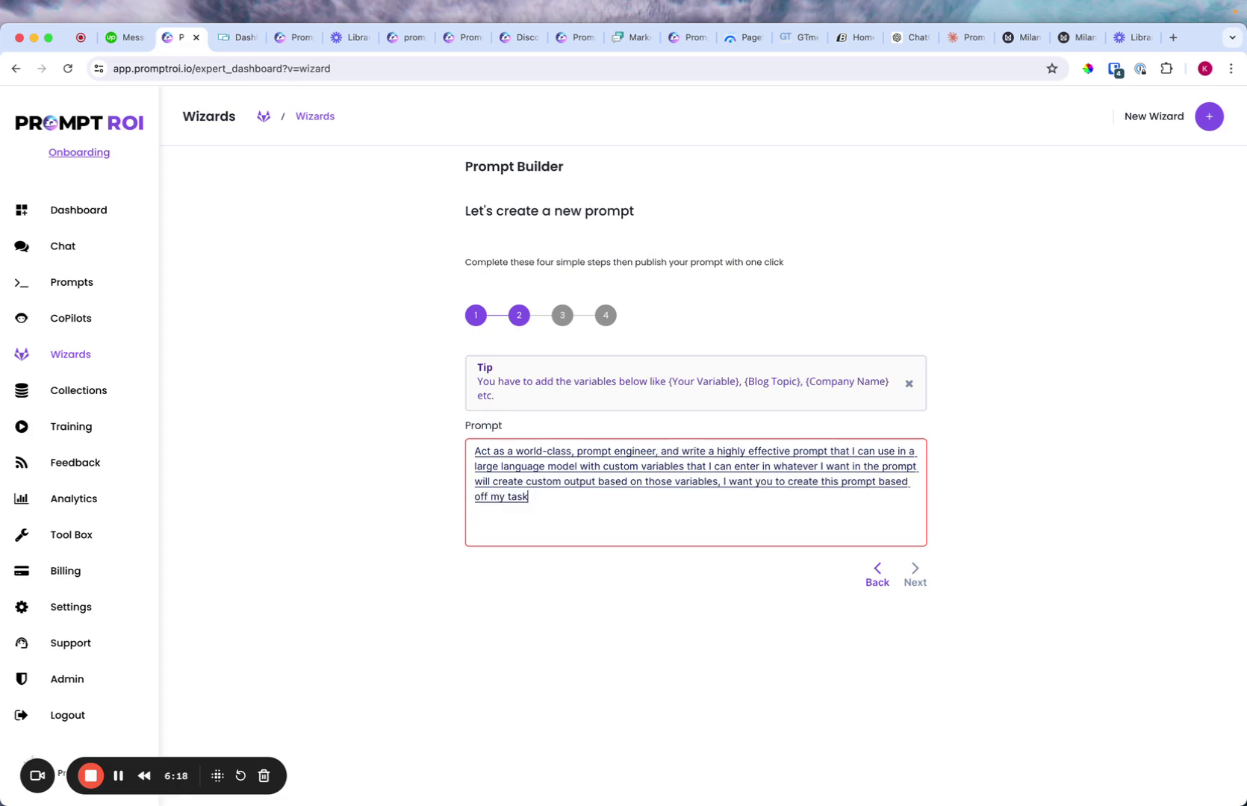
type(" that I want to be able")
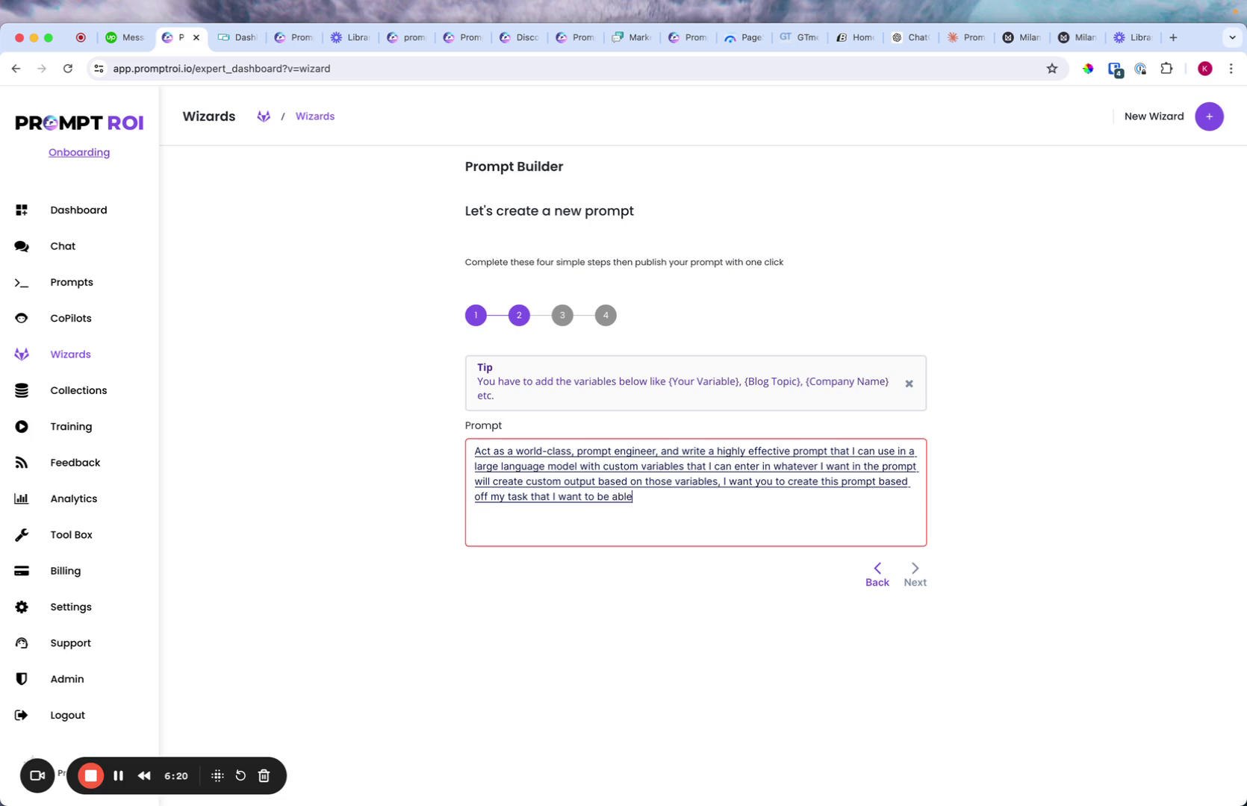
type(" to achieve in that task is")
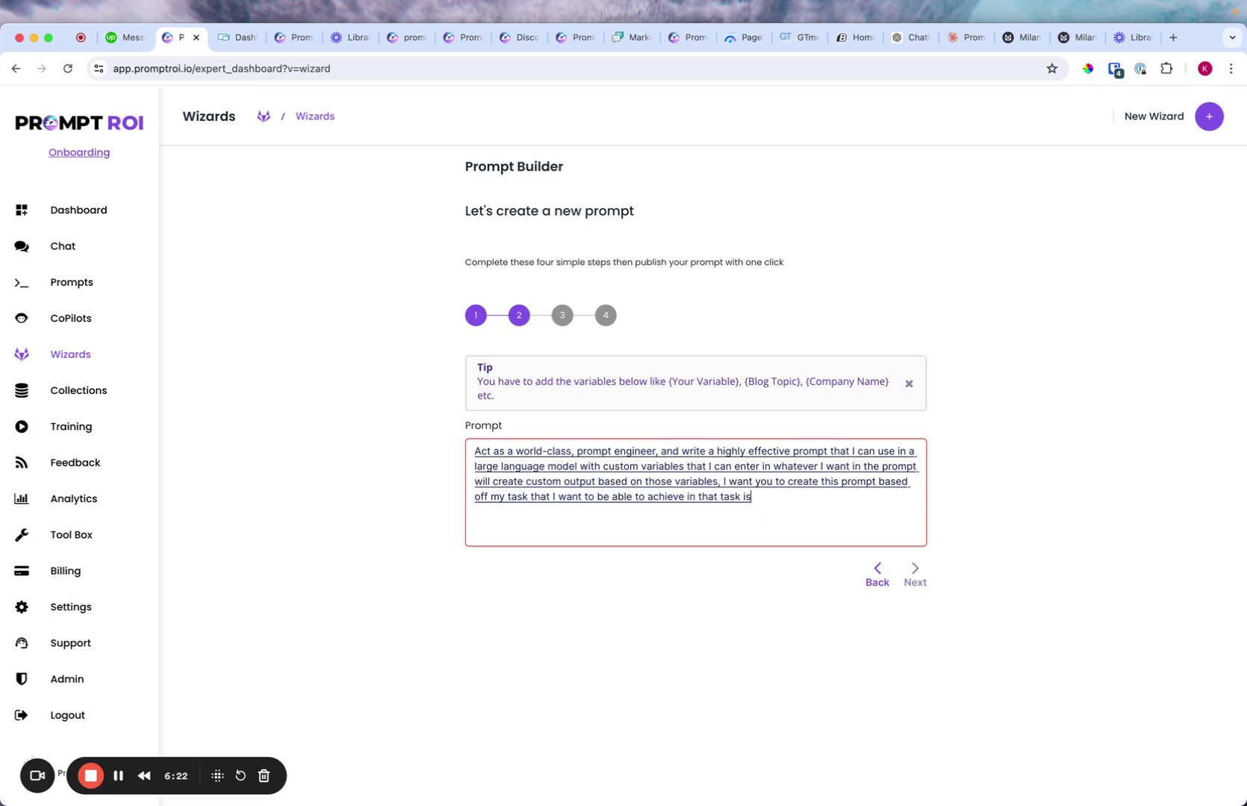
type(":")
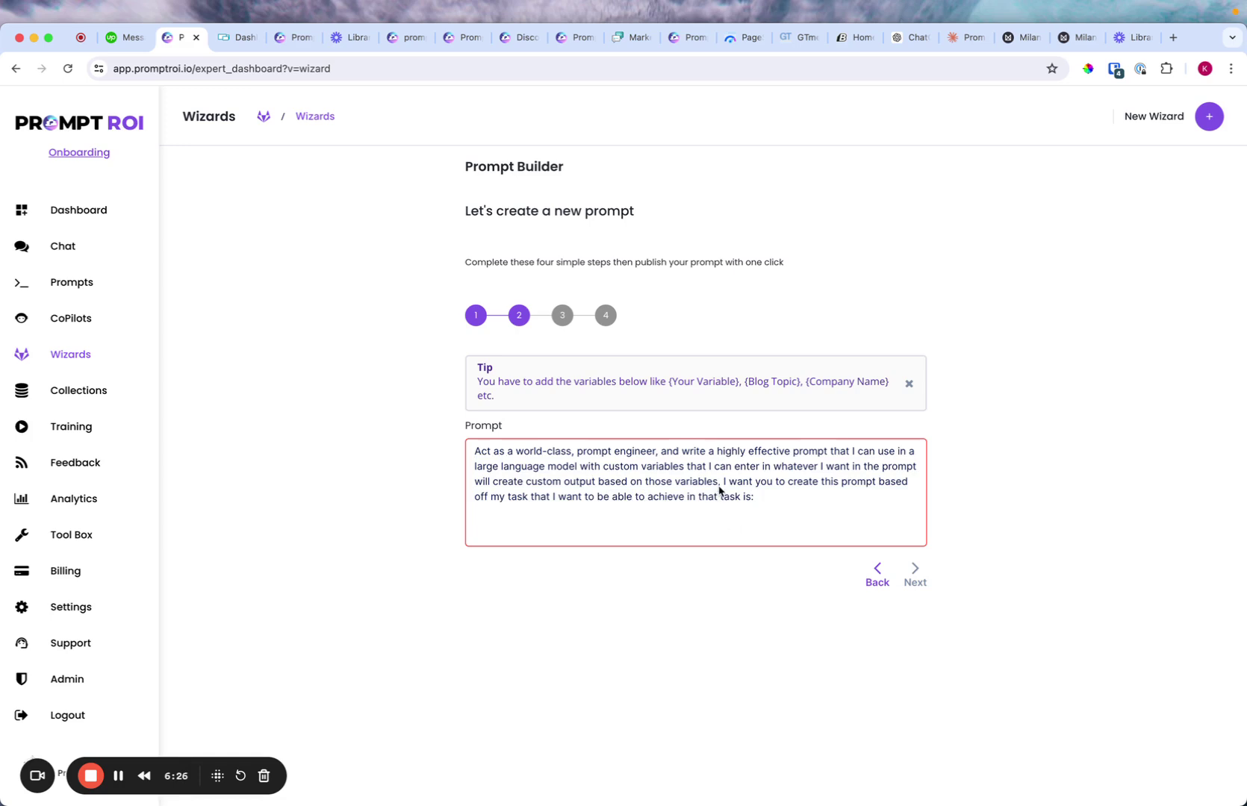
type(" {Task")
- Step through the Task variable and preview, and submit the prompt to the wizard
left_click(915, 575)
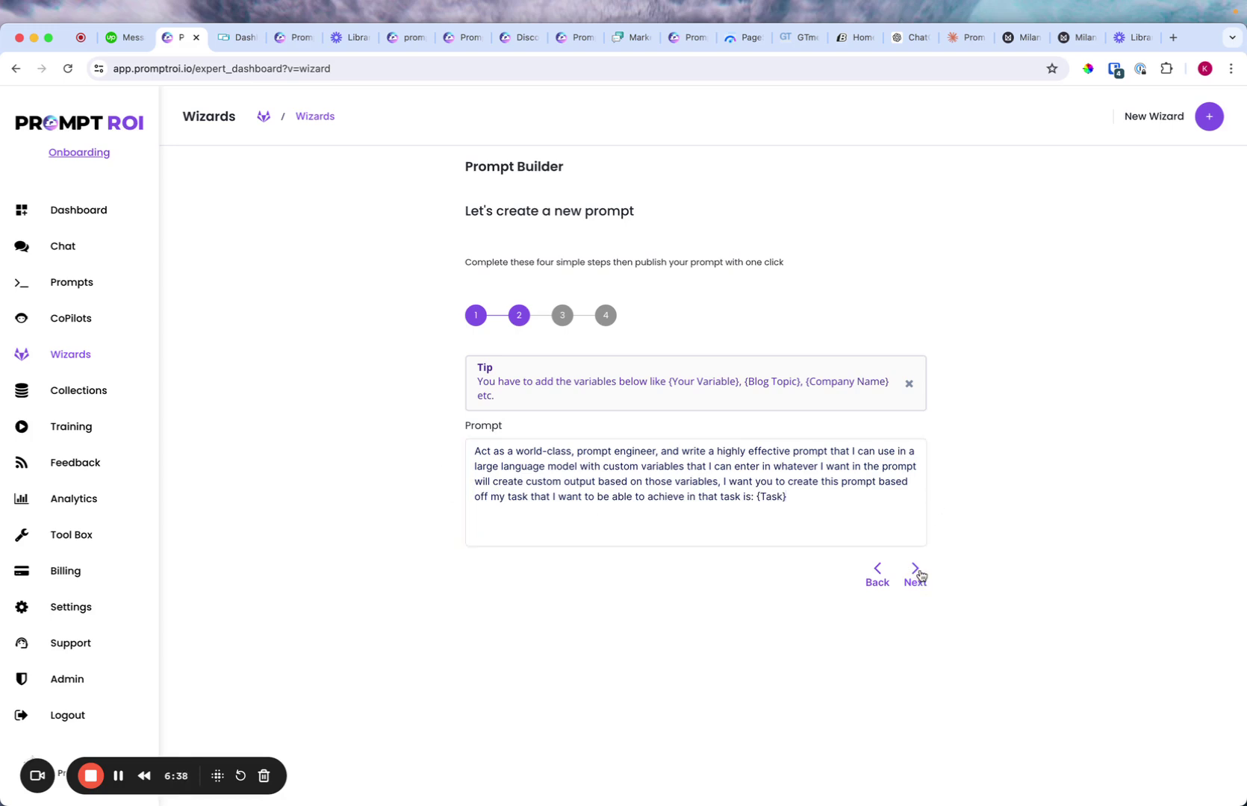
left_click(515, 444)
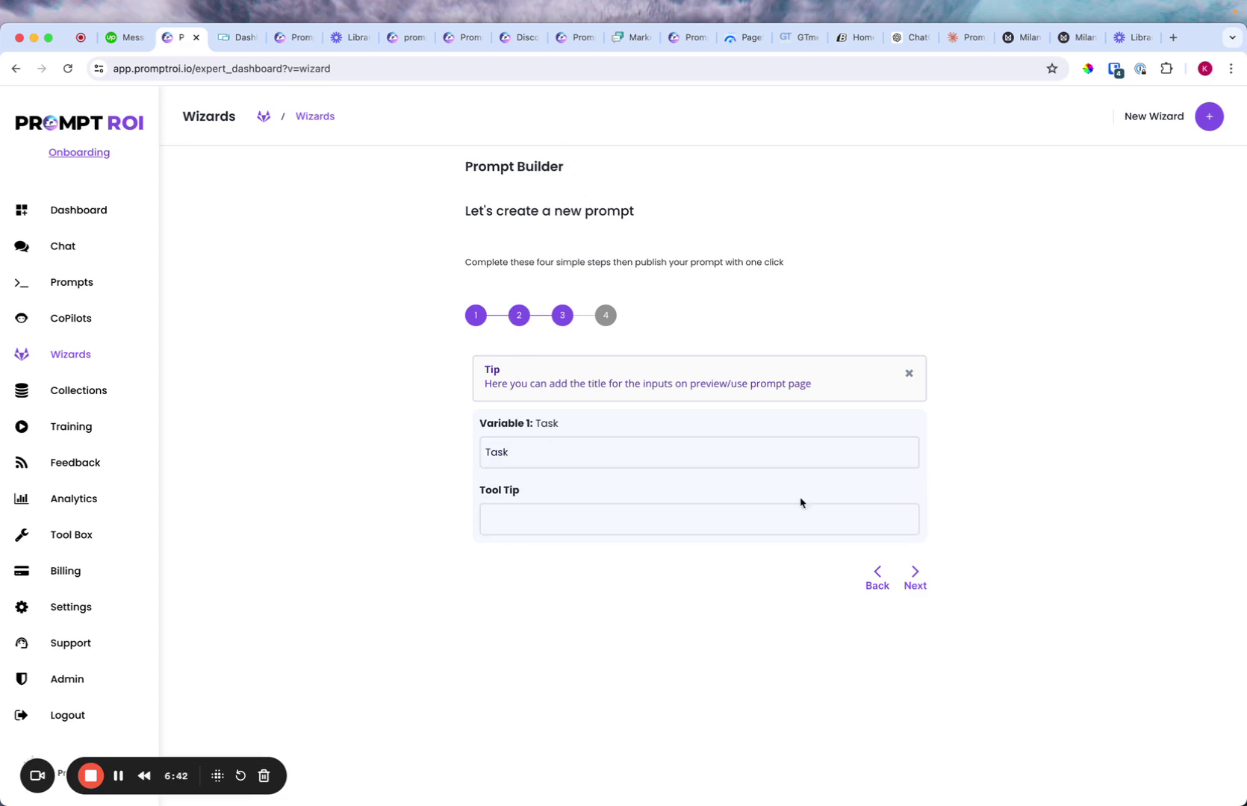
left_click(741, 520)
key("Return")
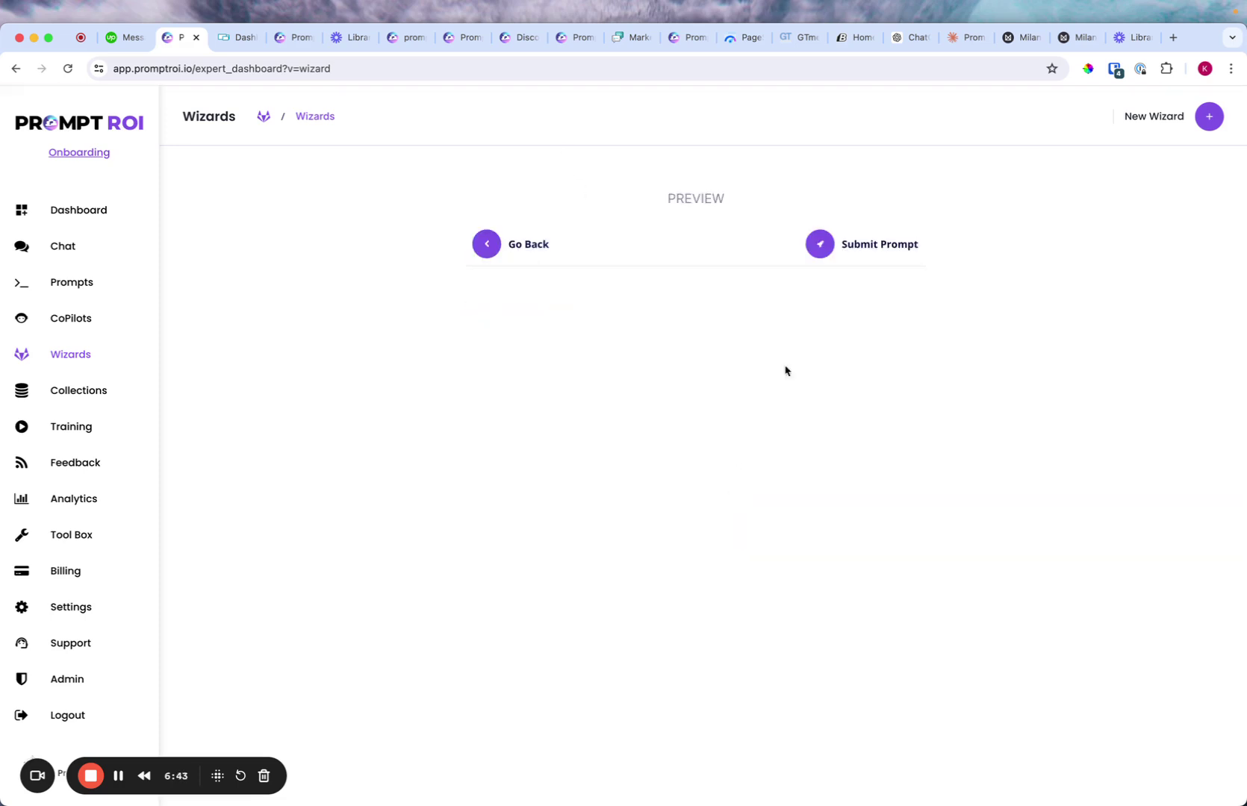
left_click(881, 246)
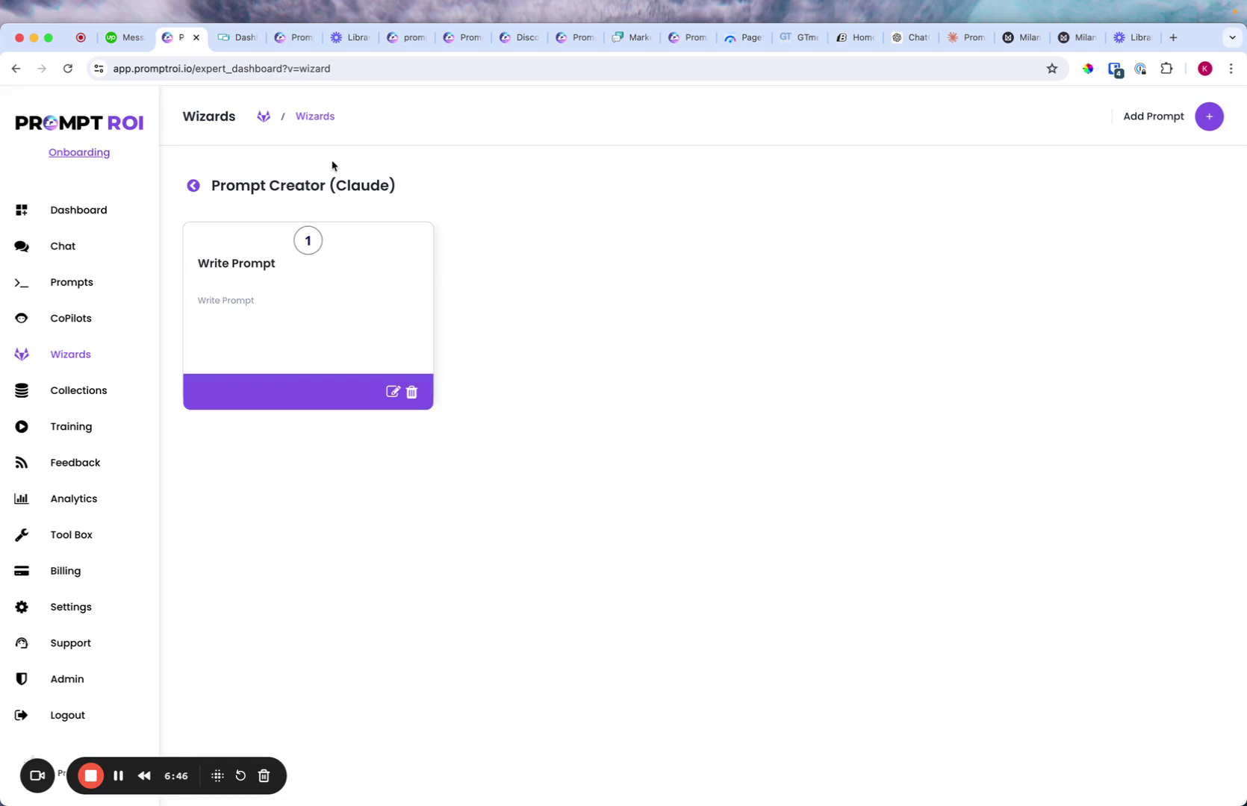
left_click(963, 38)
- Select item 2's quoted ChatGPT review prompt, then start a new prompt in the Prompt ROI wizard
scroll(571, 373, "down", 1)
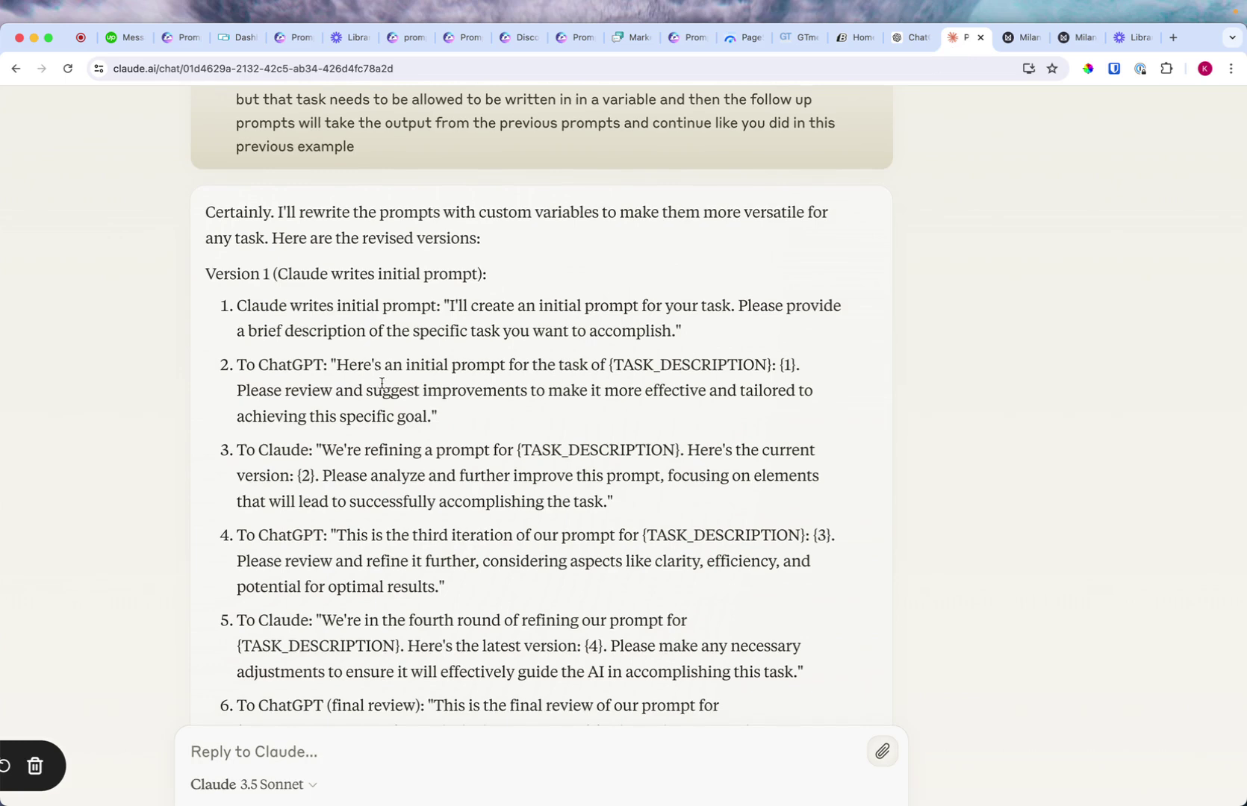
scroll(617, 362, "down", 2)
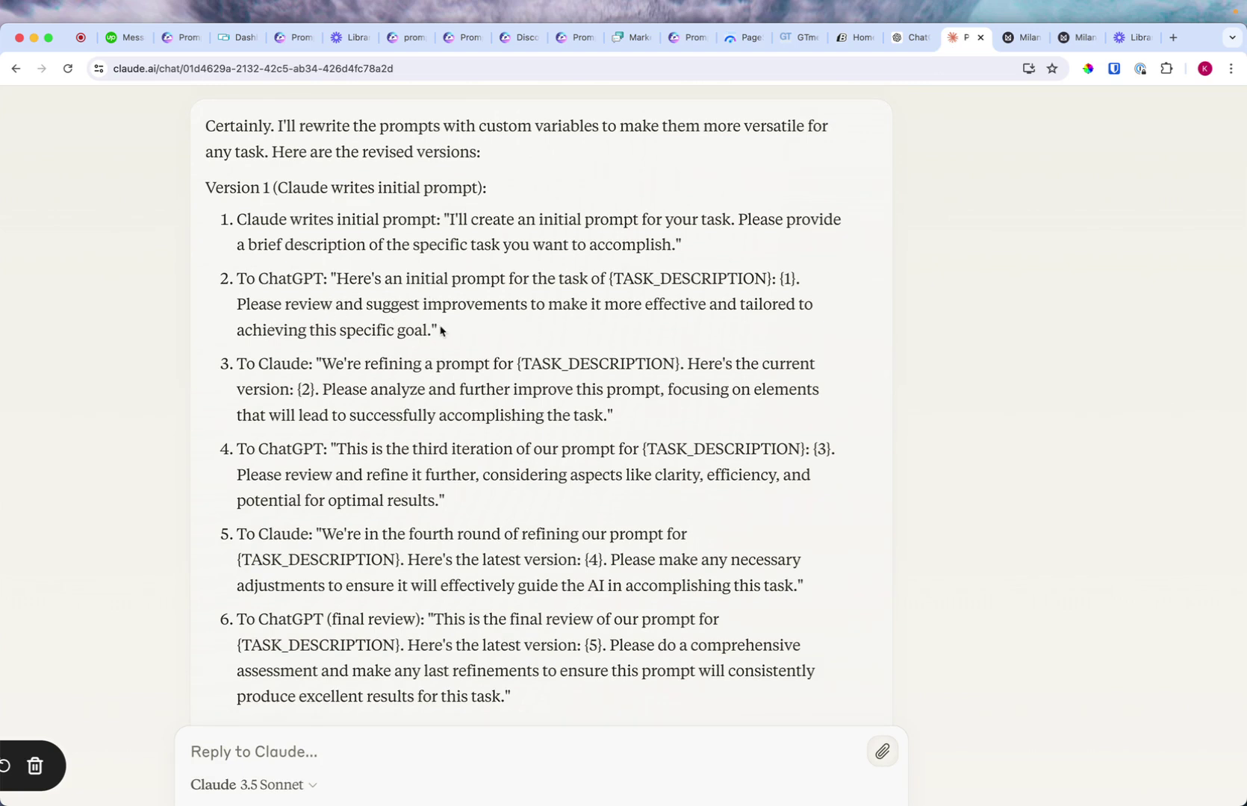
left_click_drag(440, 330, 226, 310)
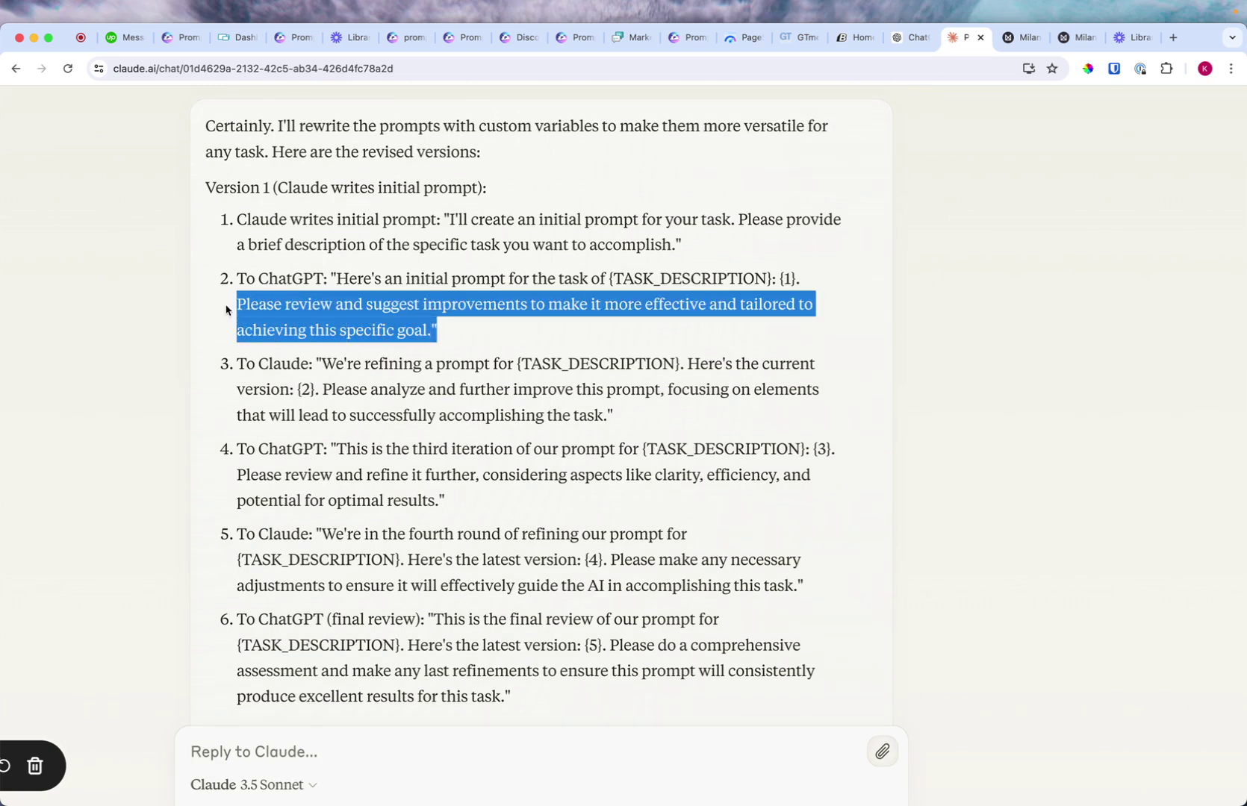
left_click(335, 310)
left_click_drag(329, 274, 441, 328)
key("super+c")
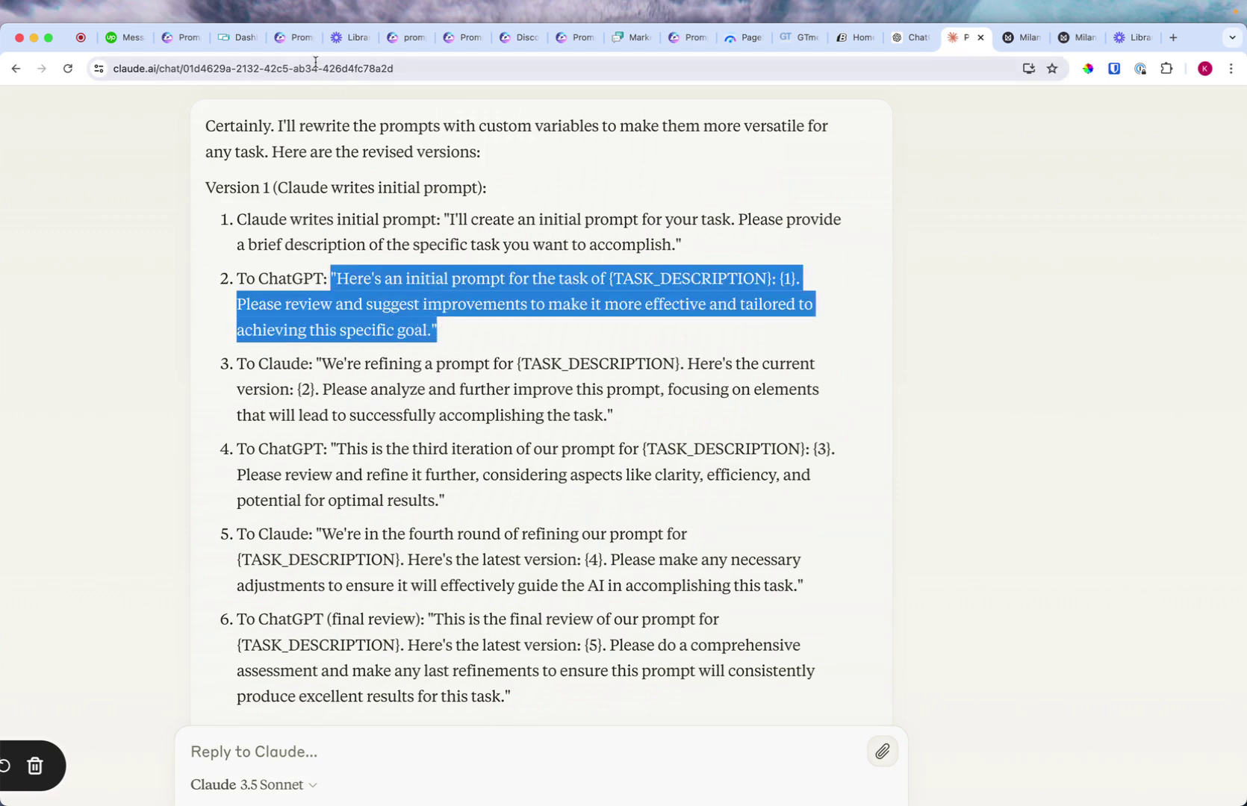
left_click(179, 37)
left_click(1209, 117)
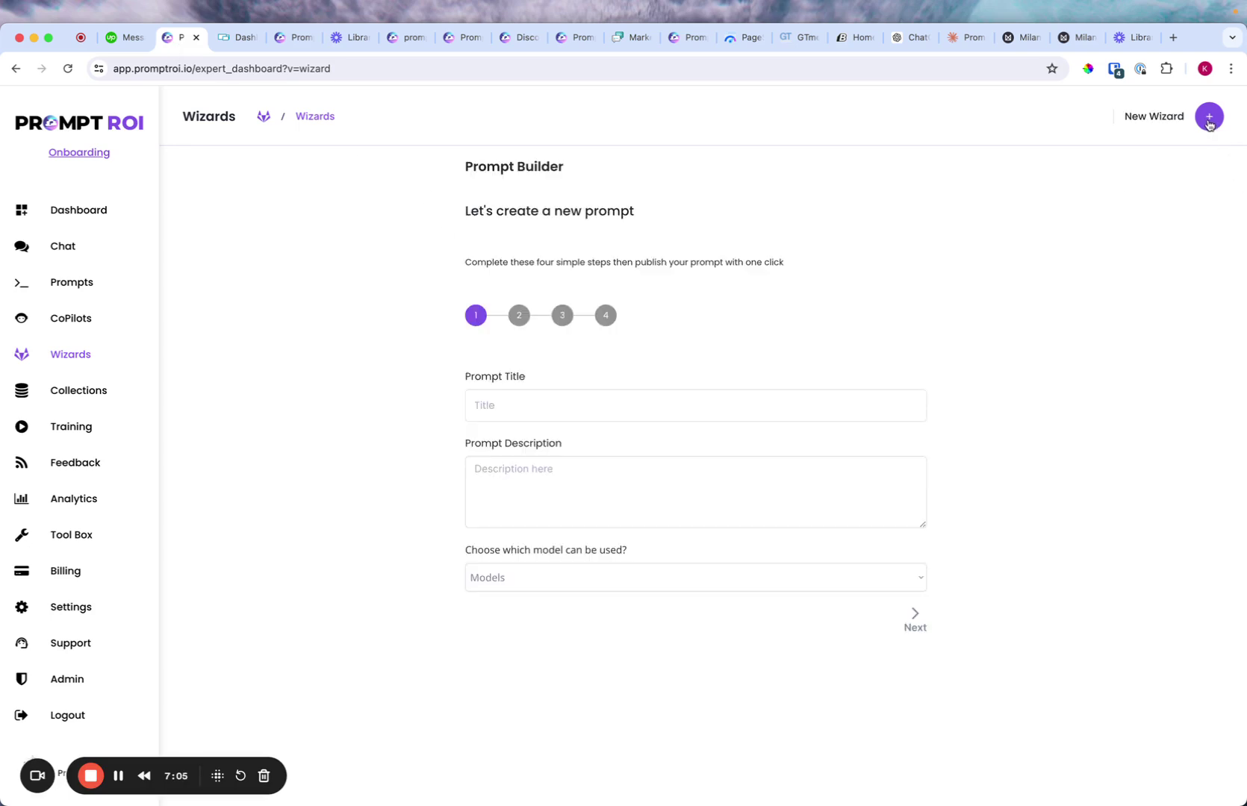
- Title and describe the new prompt 'ChatGPT Revise' and choose GPT-4o as its model
left_click(526, 396)
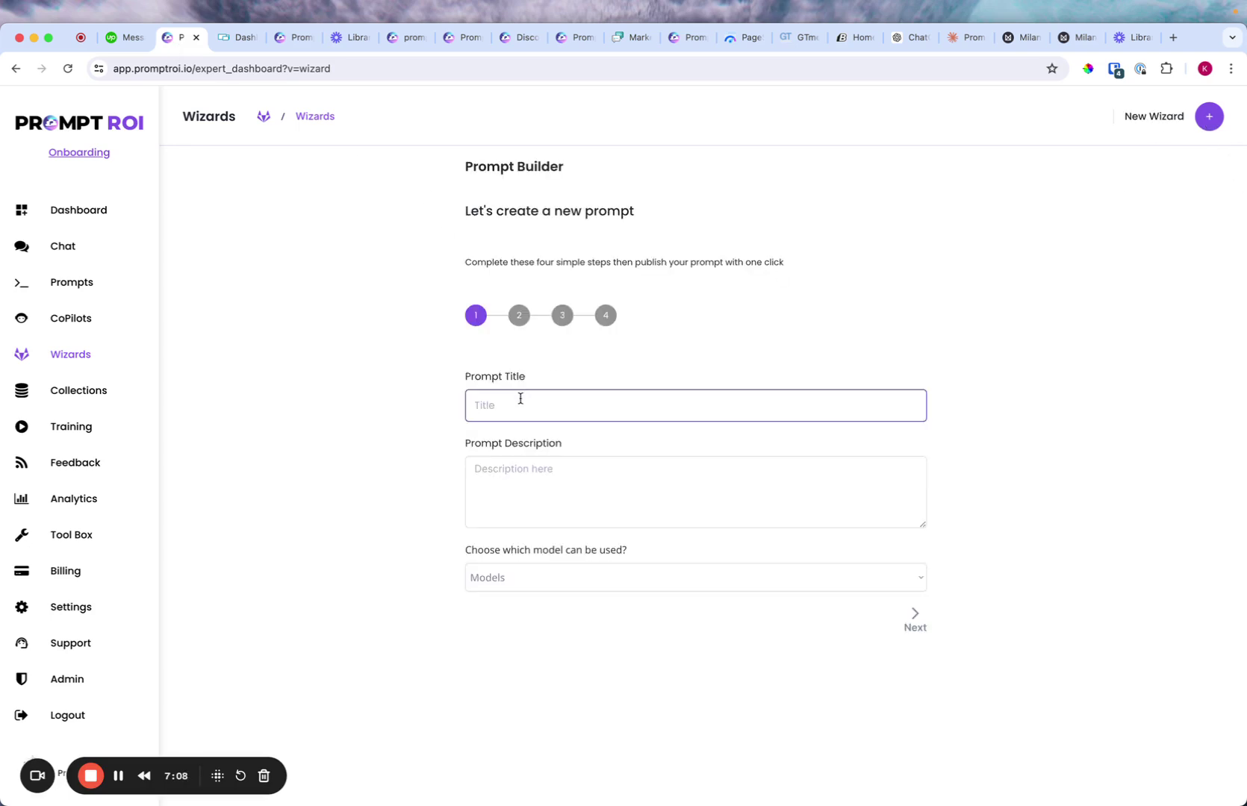
type("ChatGPT Reviewse")
left_click(498, 494)
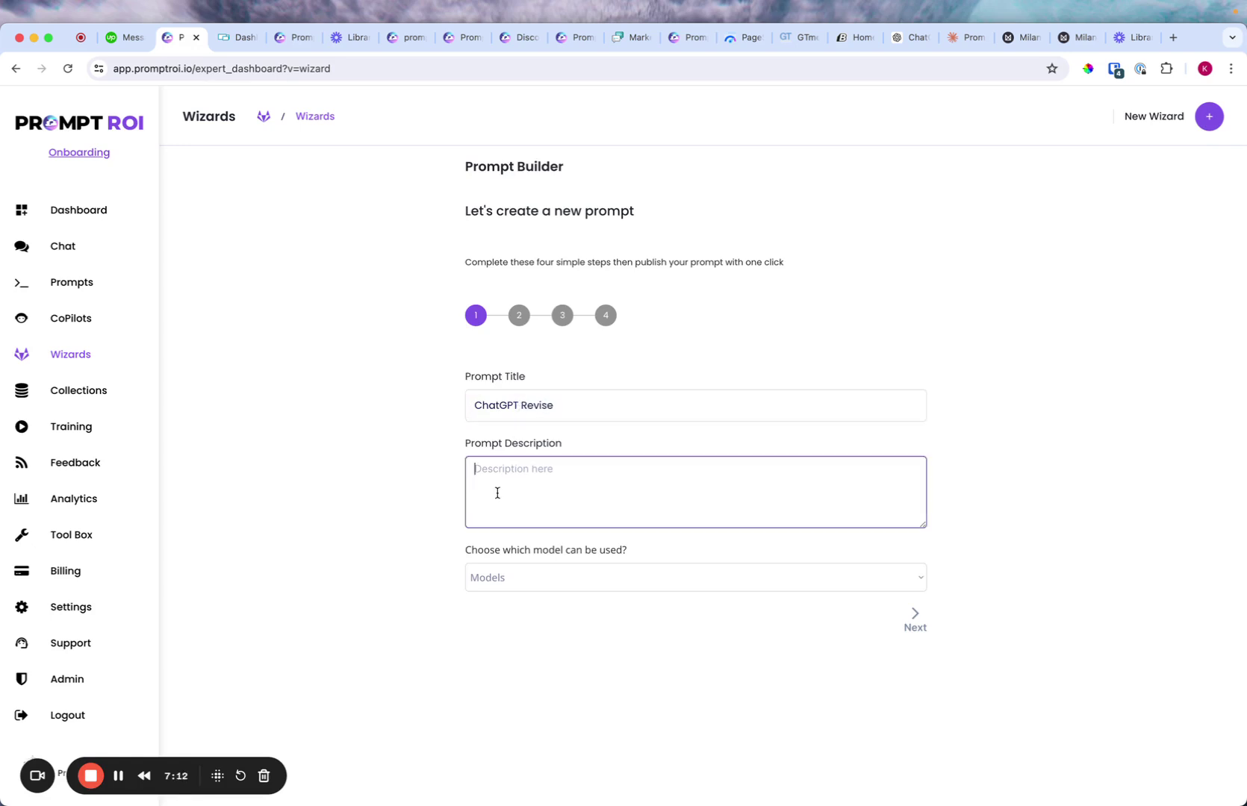
type("ChatgPT Reviseview")
left_click(515, 580)
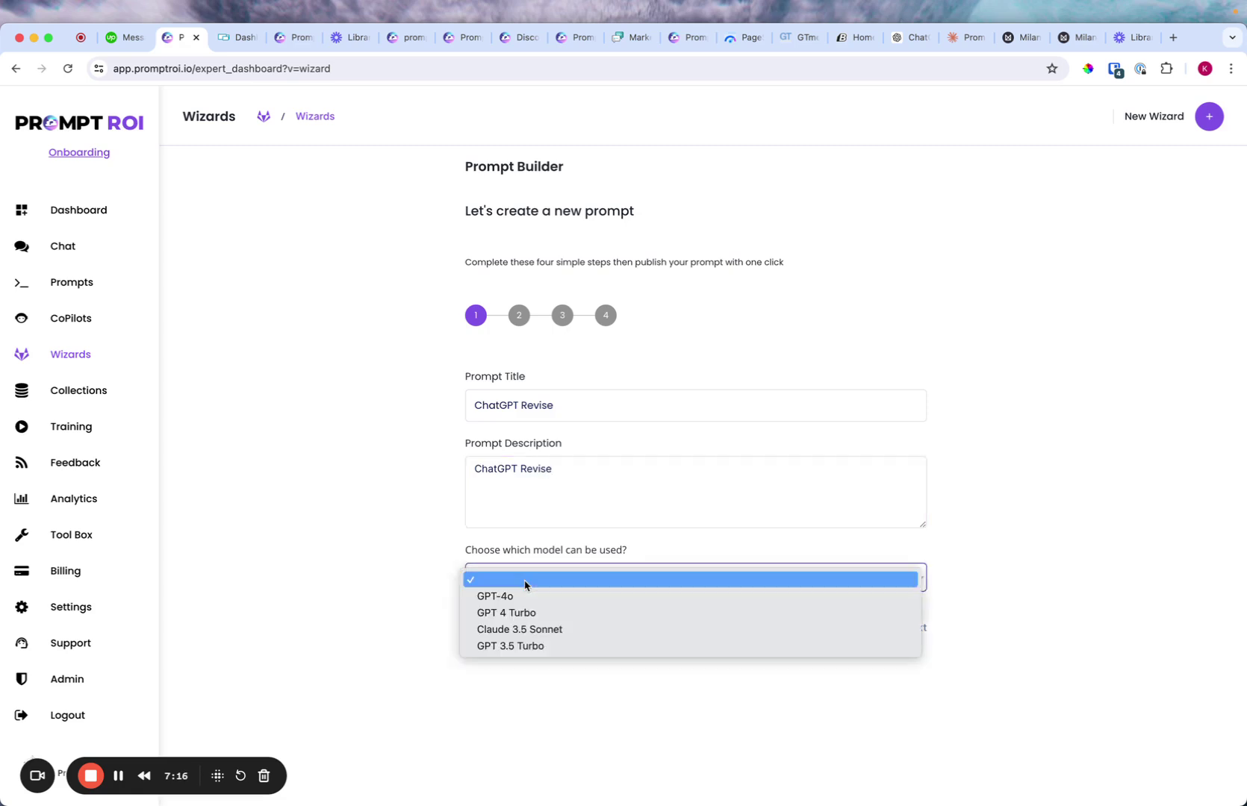
left_click(521, 597)
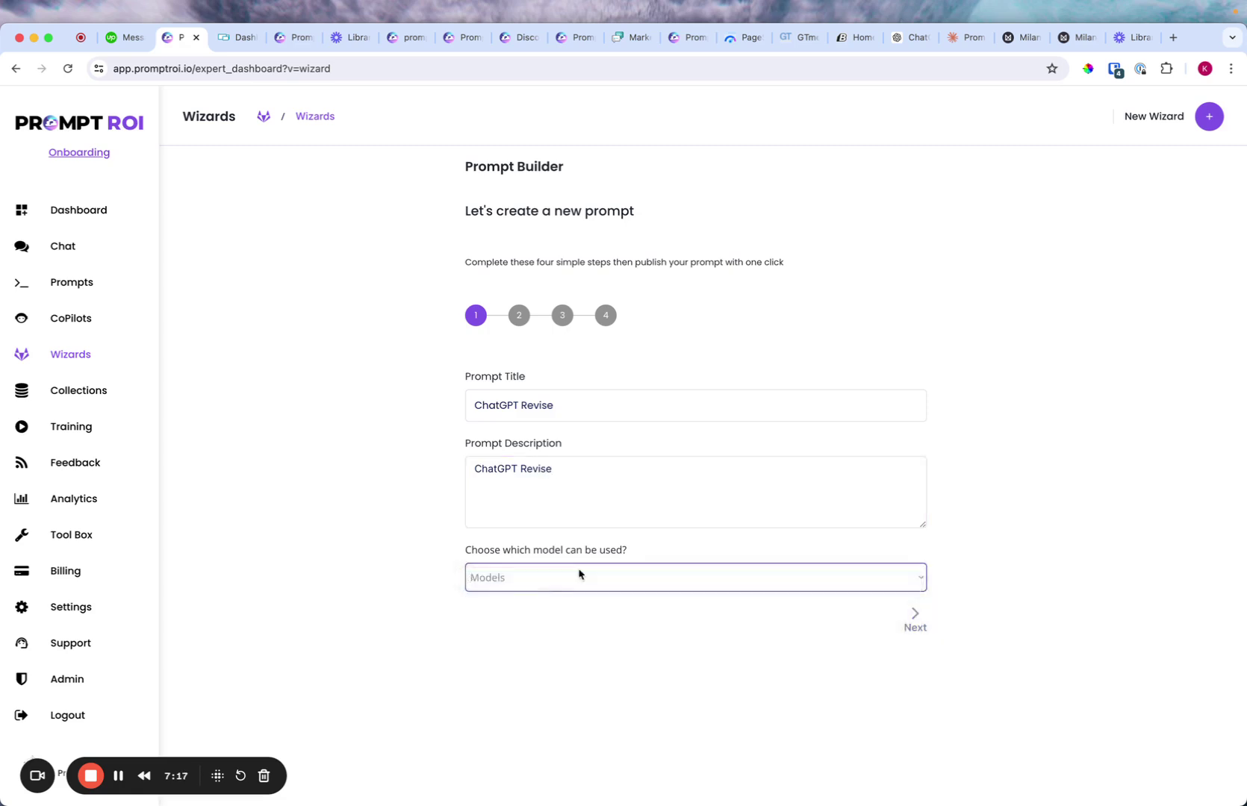
left_click(913, 618)
- Paste the review prompt, strip its quote marks, and replace TASK_DESCRIPTION with Task
left_click(577, 530)
key("super+v")
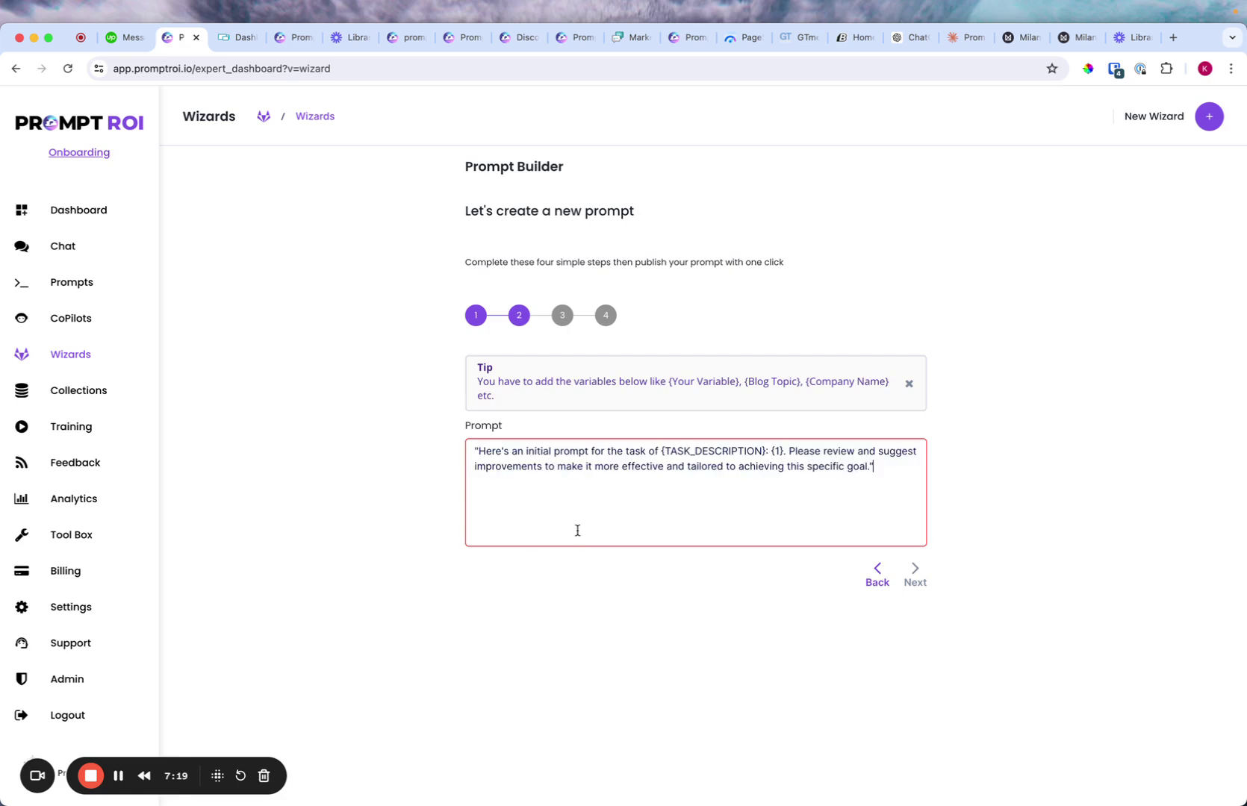
left_click(478, 451)
key("BackSpace")
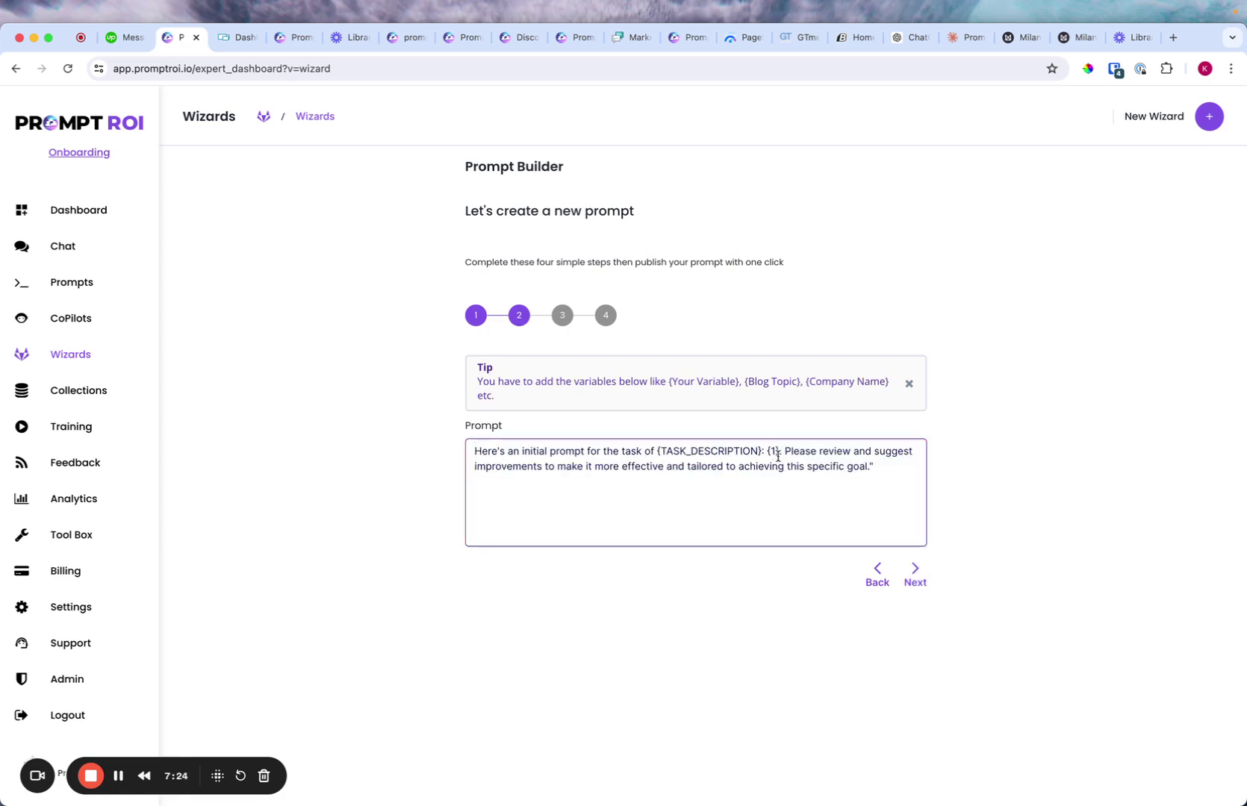
left_click_drag(758, 451, 660, 452)
type("Task")
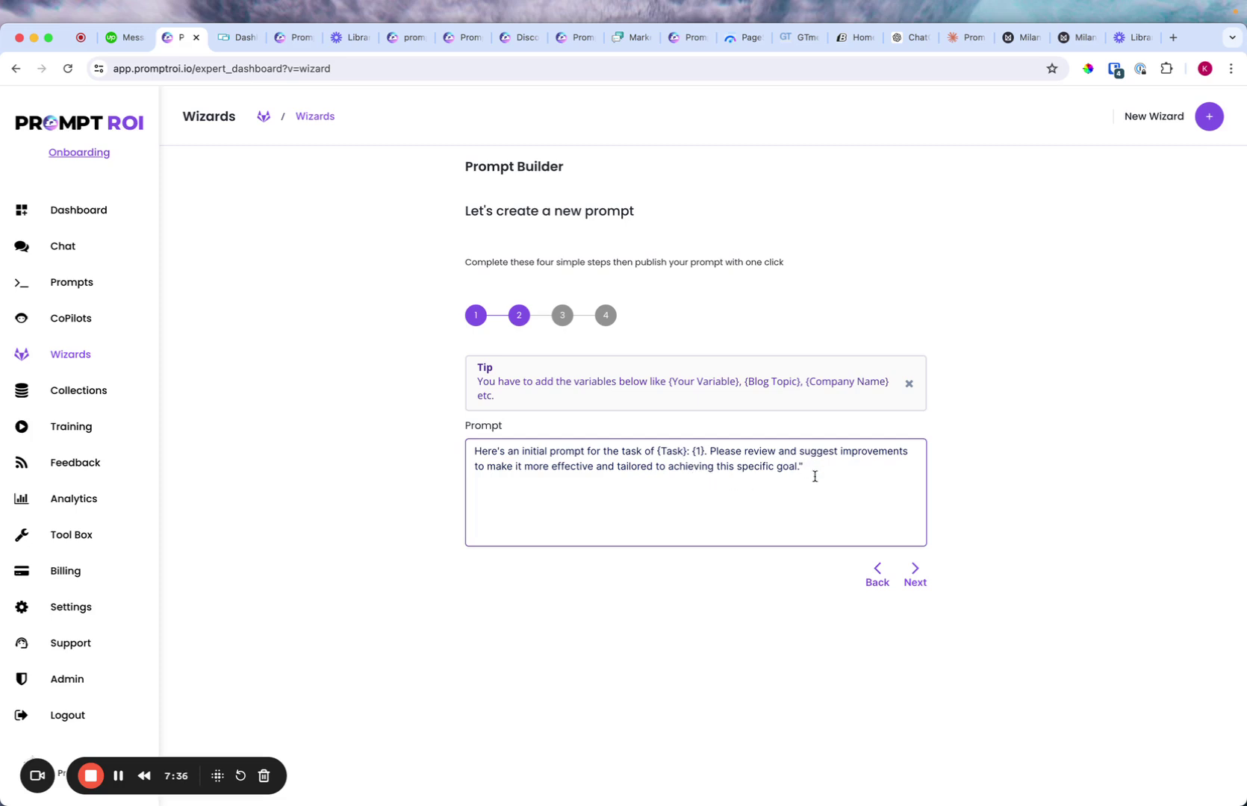
key("BackSpace")
- Step through the {Task} and {1} variables and submit the ChatGPT Revise prompt
left_click(914, 573)
left_click(567, 595)
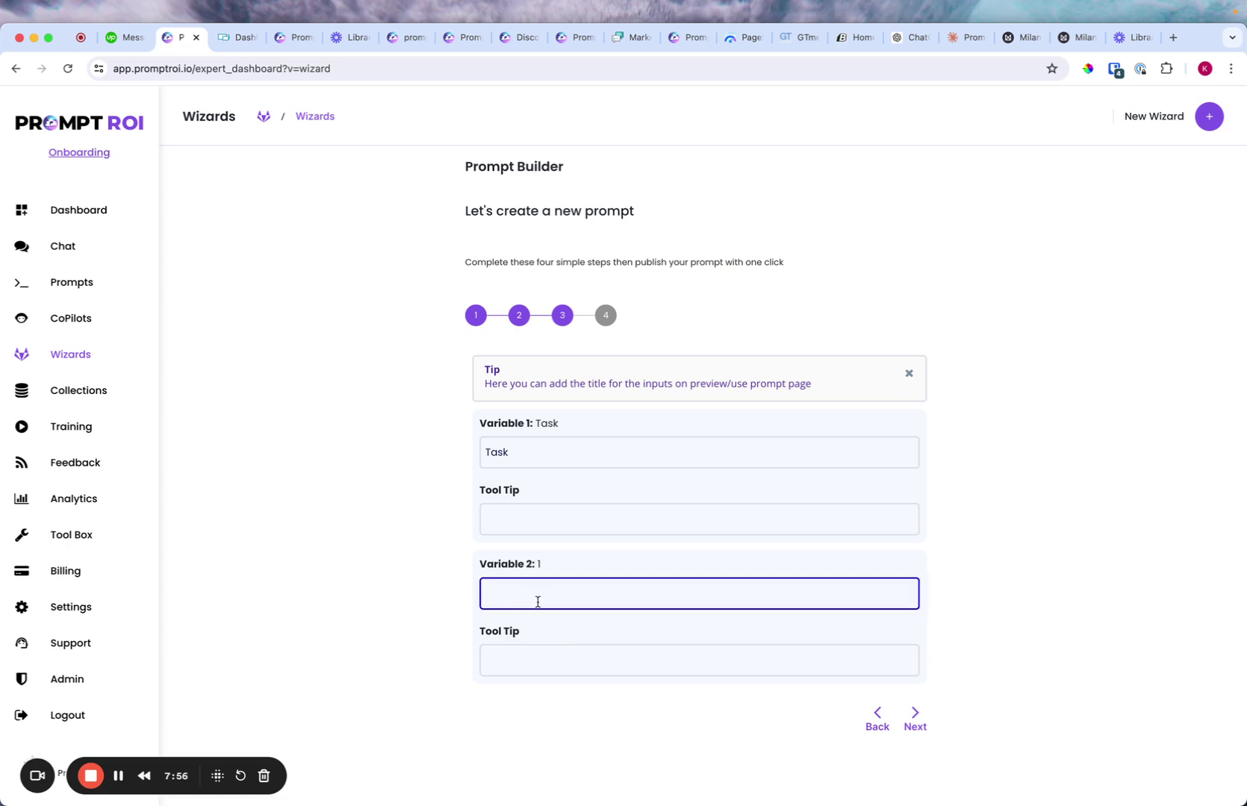
left_click(615, 656)
left_click(875, 717)
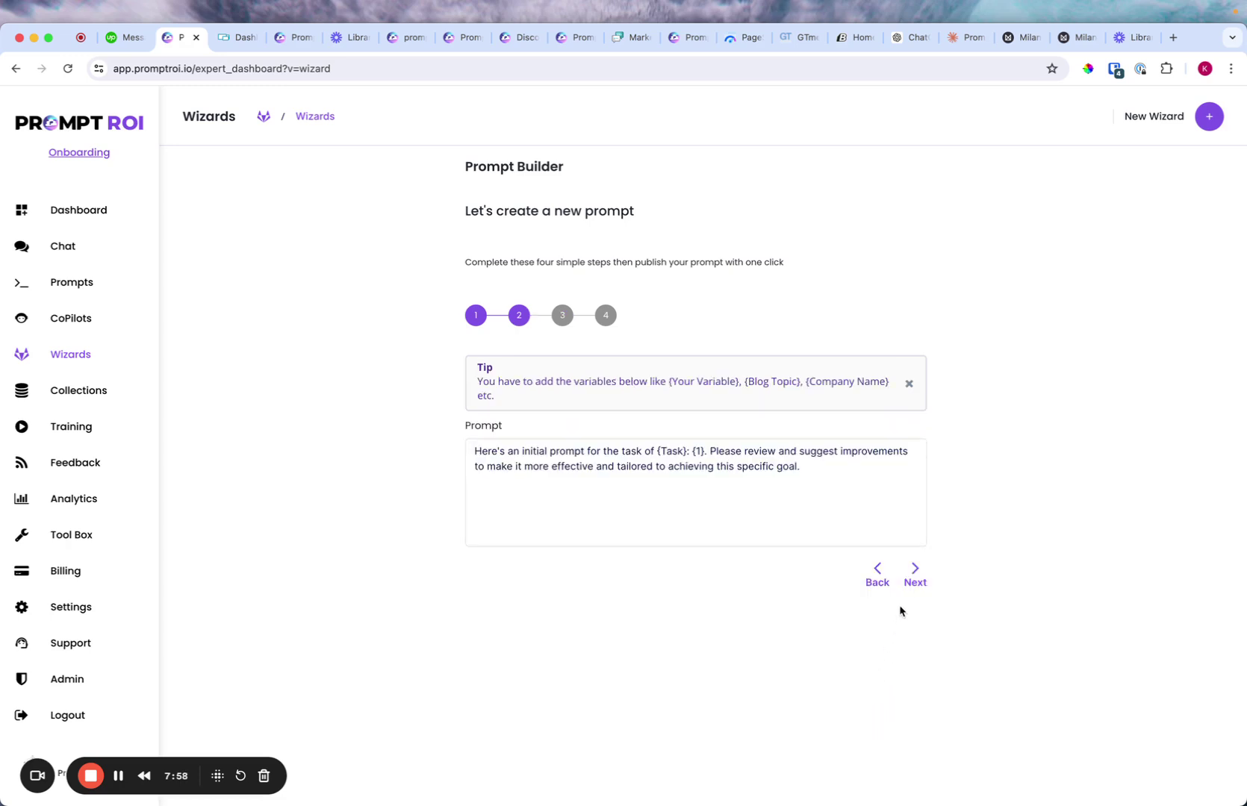
left_click(913, 575)
left_click(626, 582)
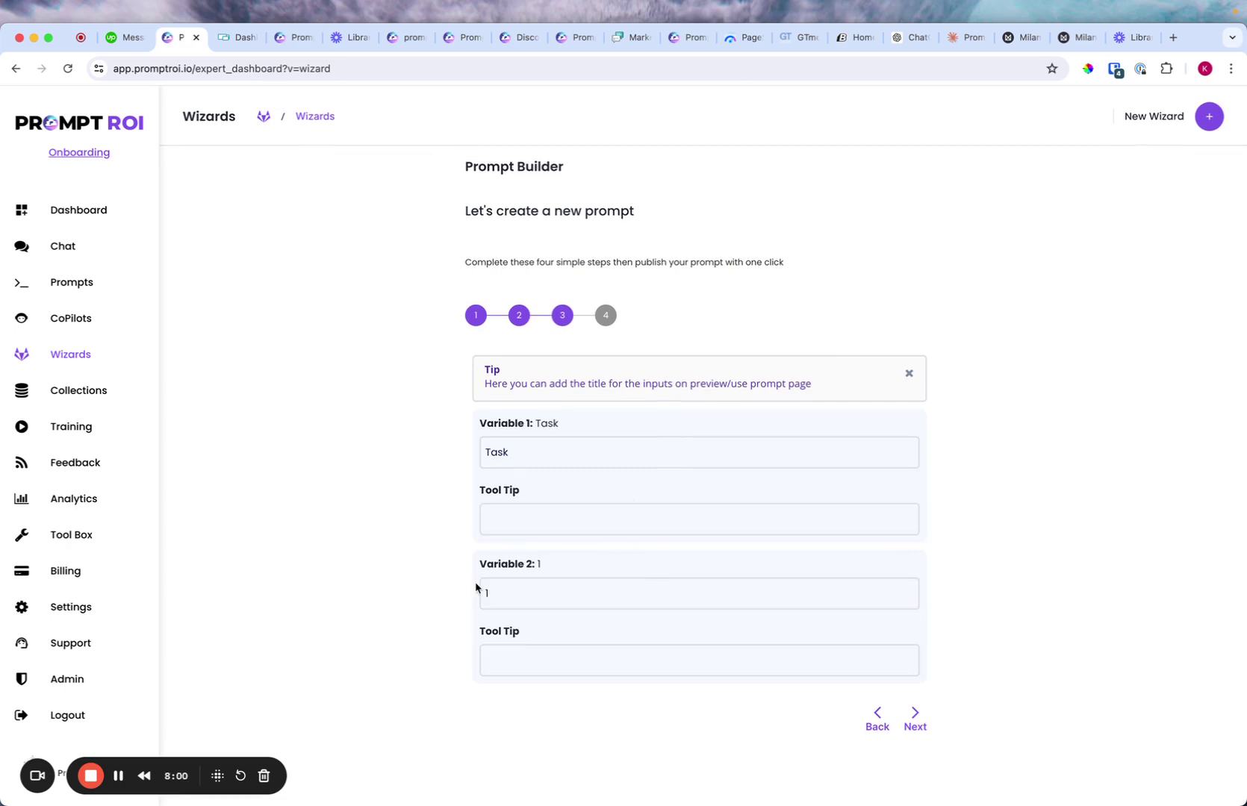
left_click(818, 669)
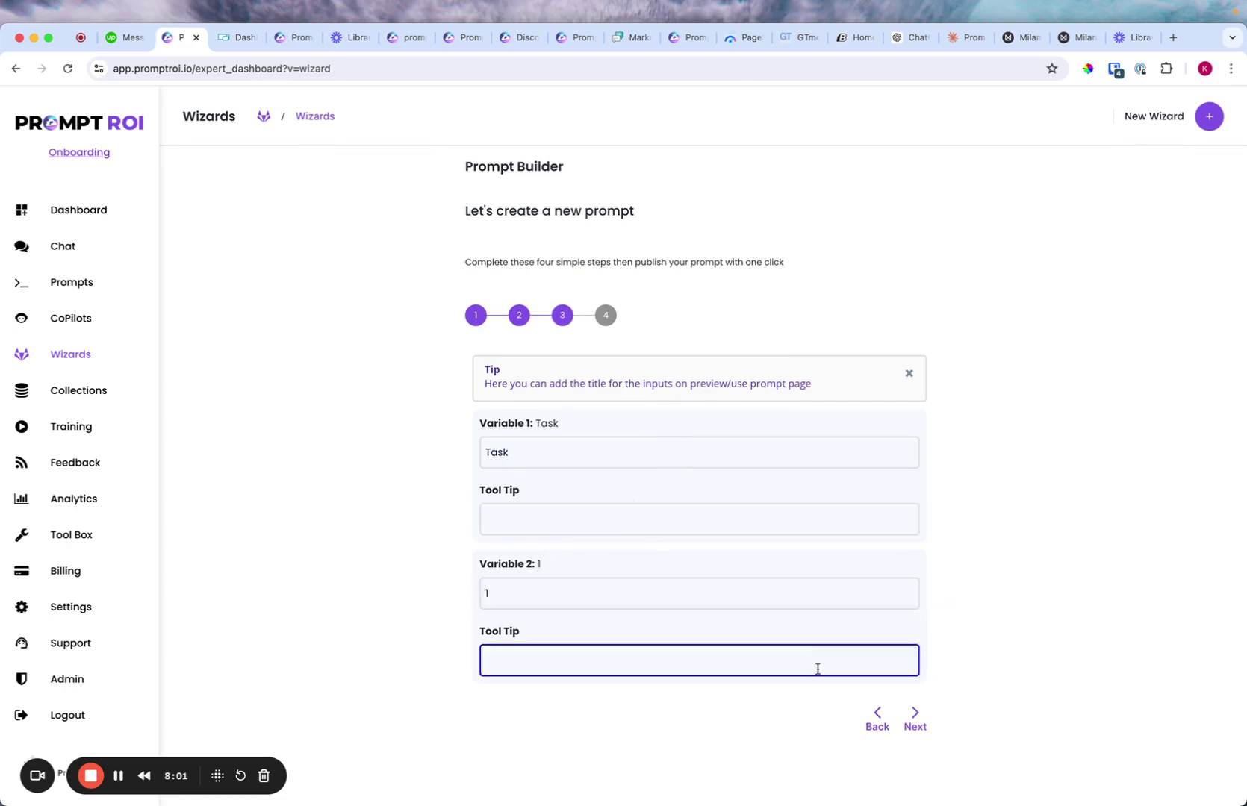
left_click(916, 717)
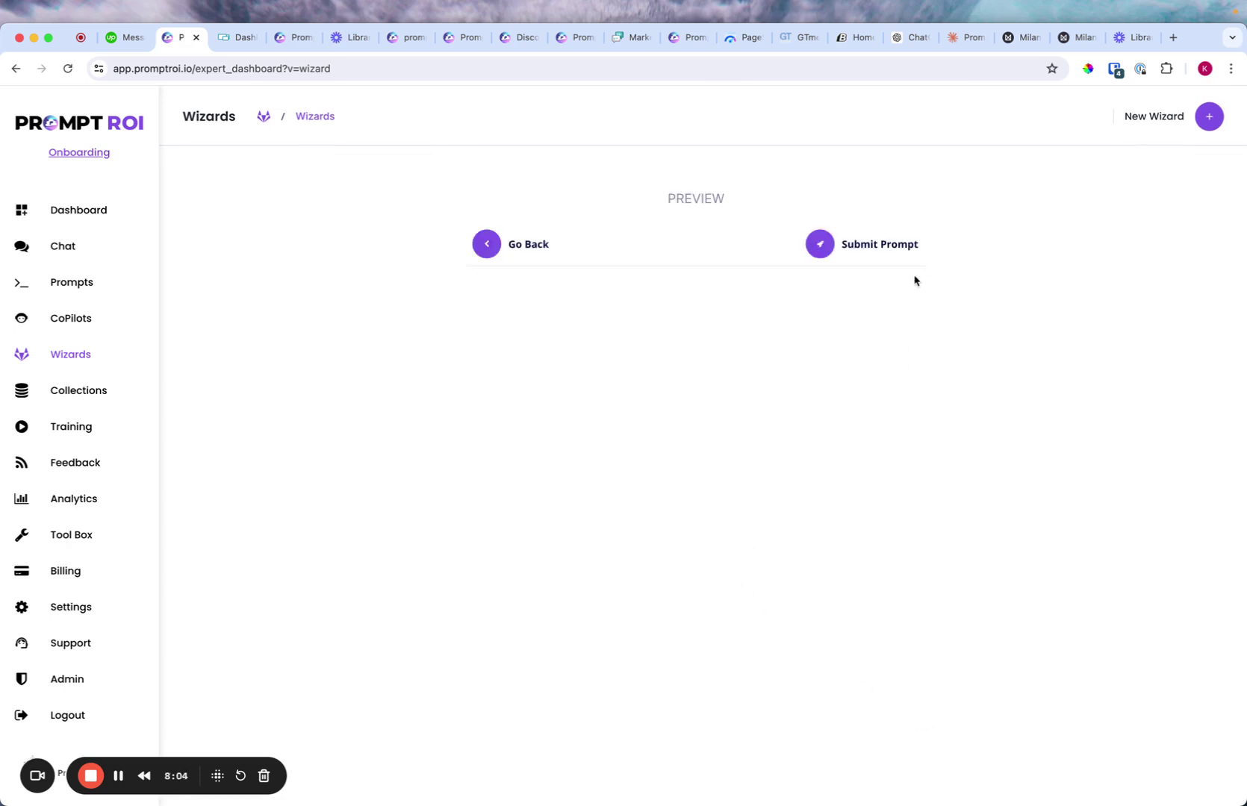
left_click(891, 254)
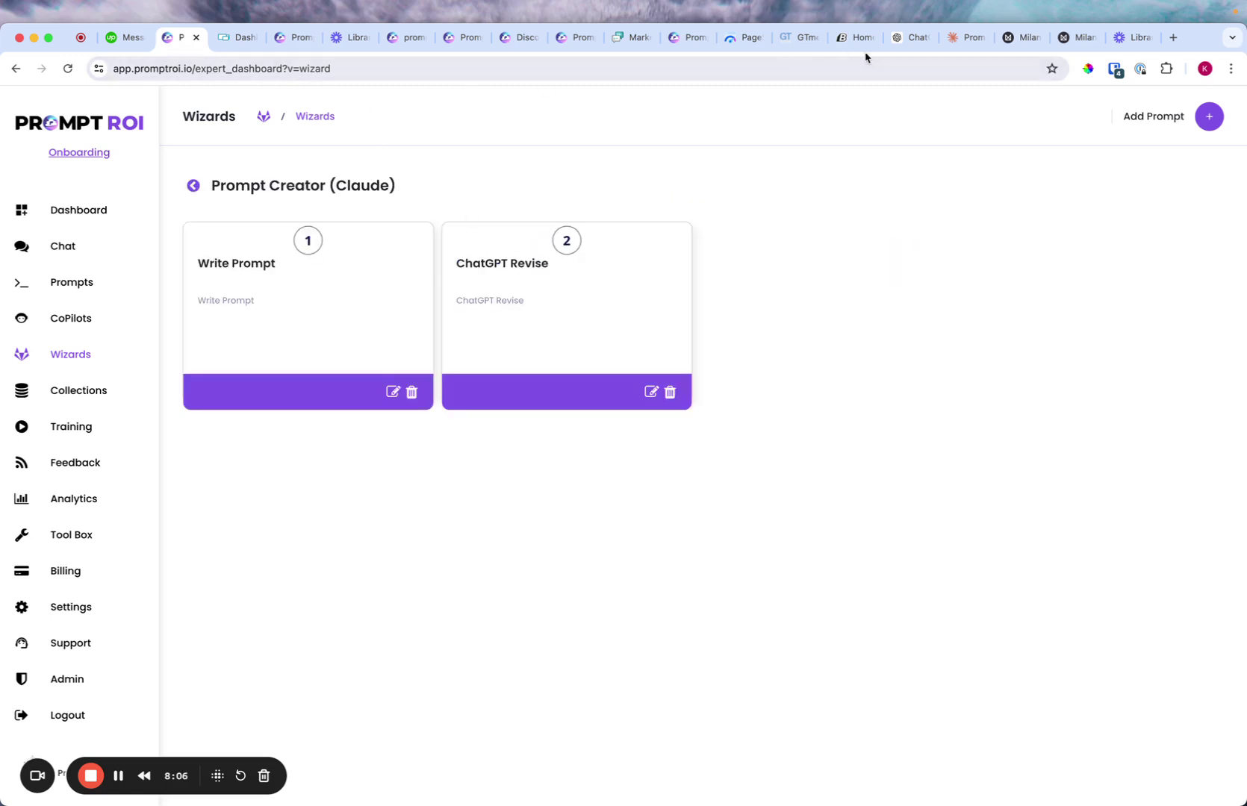
- Select item 3's quoted Claude refinement prompt in Version 1 of the revised chain
left_click(967, 38)
scroll(545, 340, "down", 1)
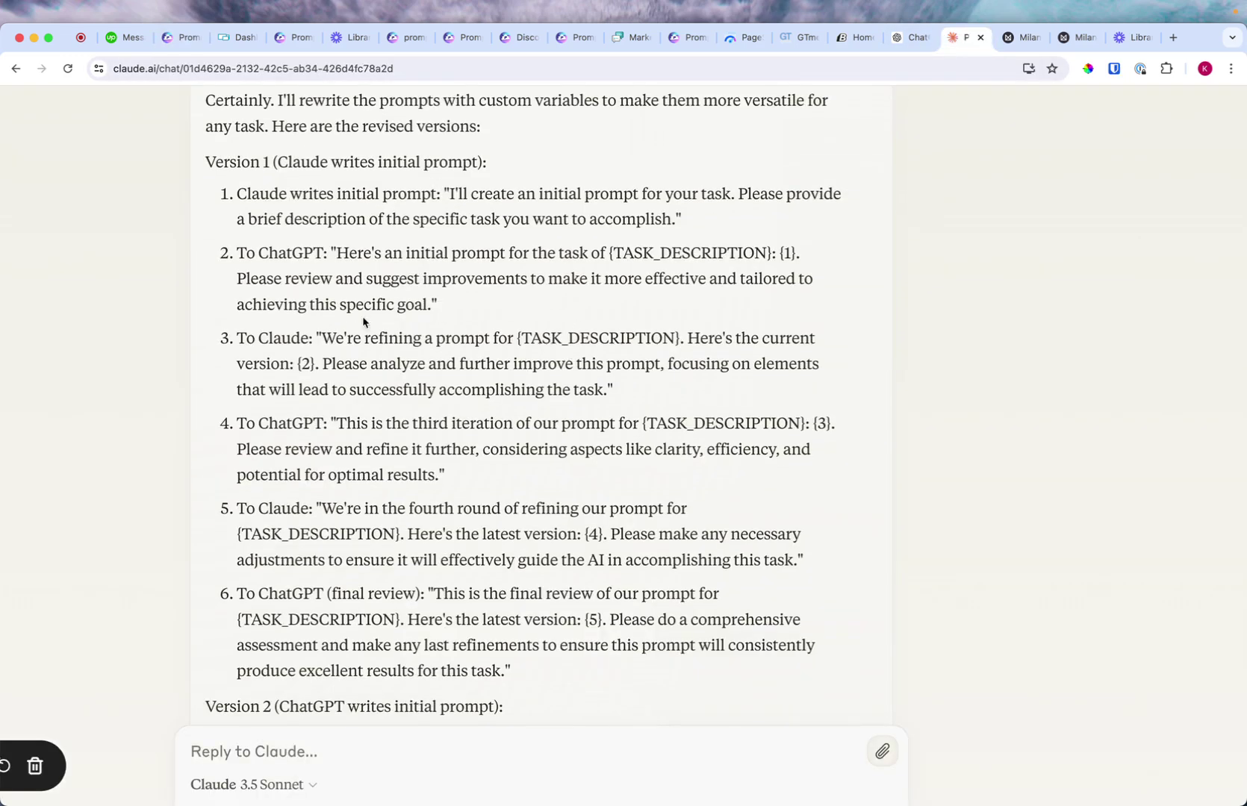
left_click_drag(316, 336, 632, 392)
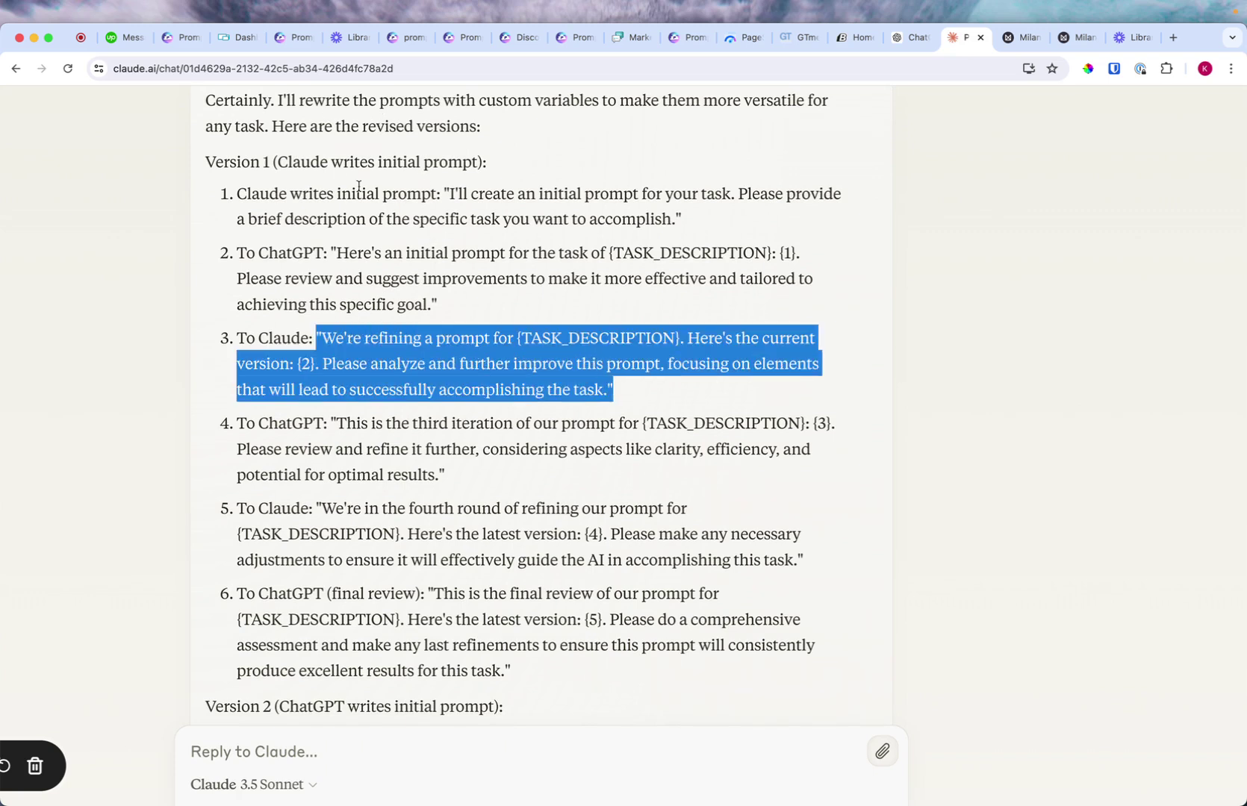
- Start a new wizard prompt titled and described 'Claude Refine' using Claude 3.5 Sonnet
left_click(185, 38)
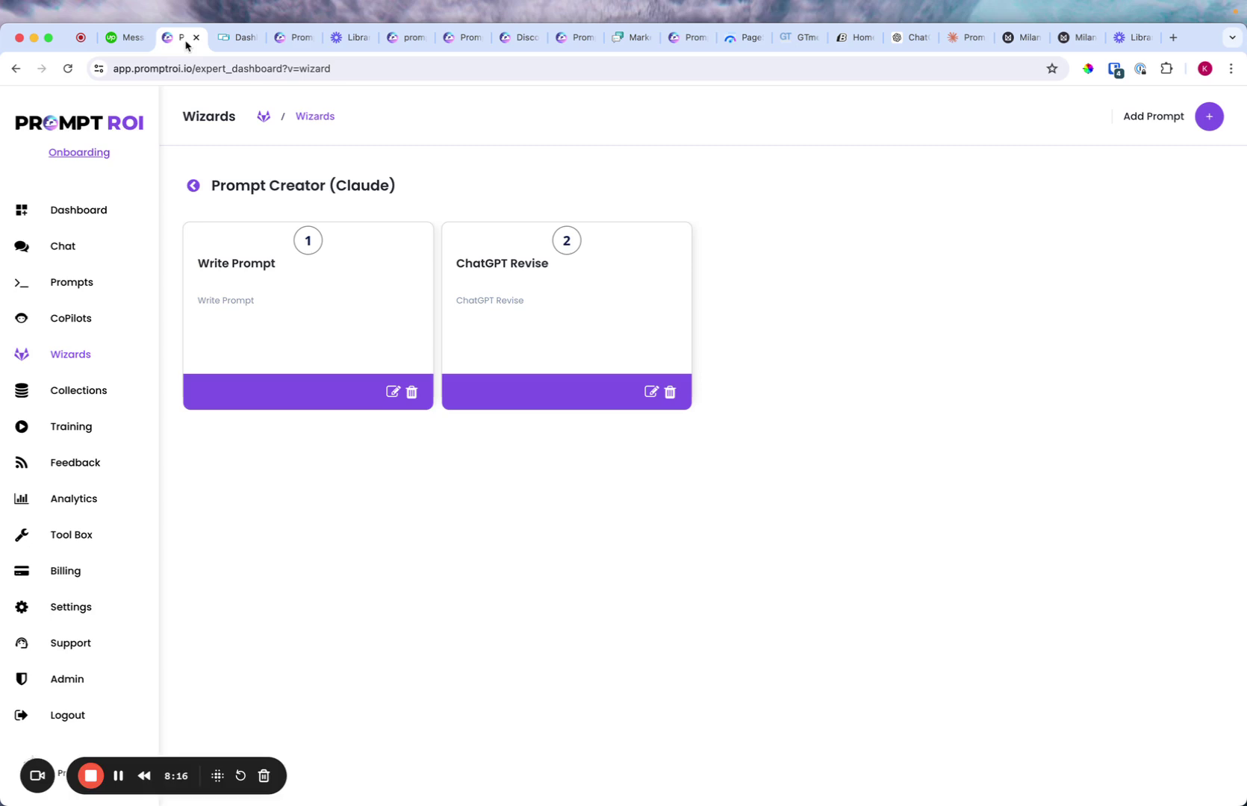
left_click(1208, 116)
left_click(523, 407)
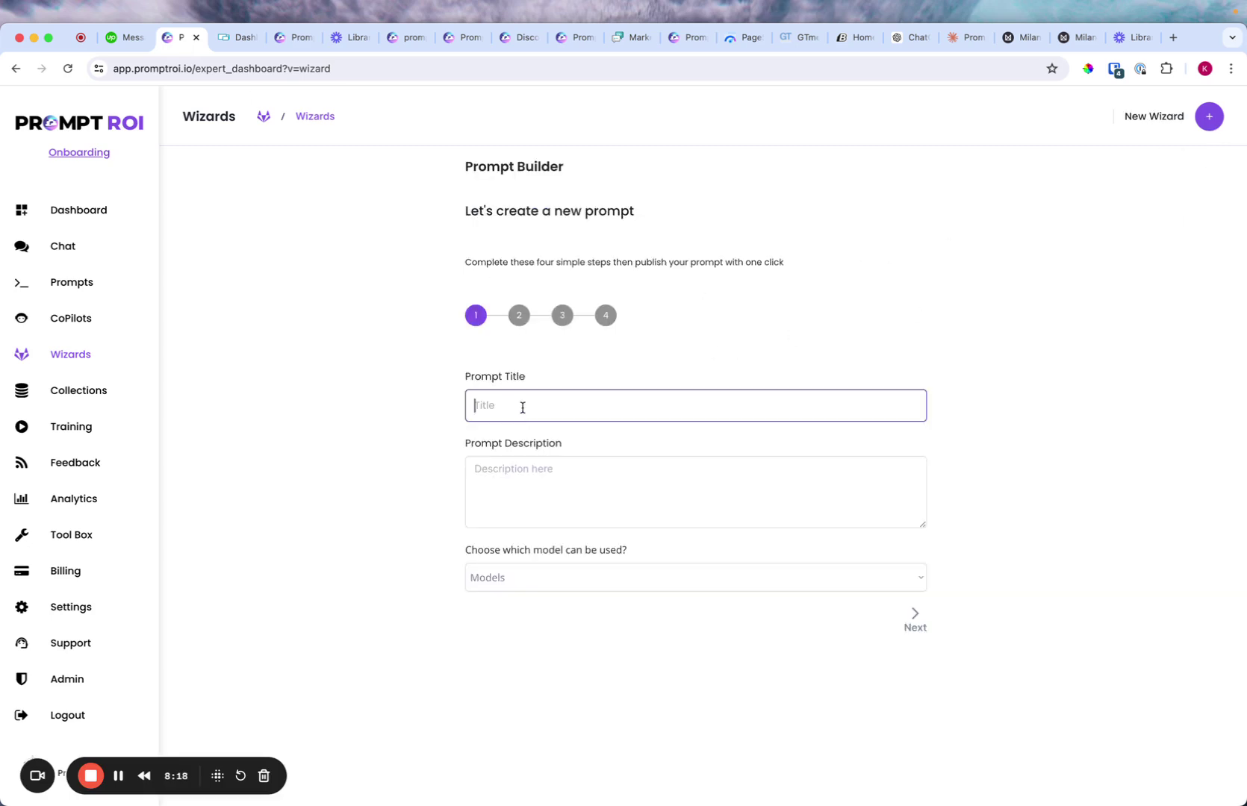
type("Claude Refine")
left_click(527, 508)
type("Claude Refin")
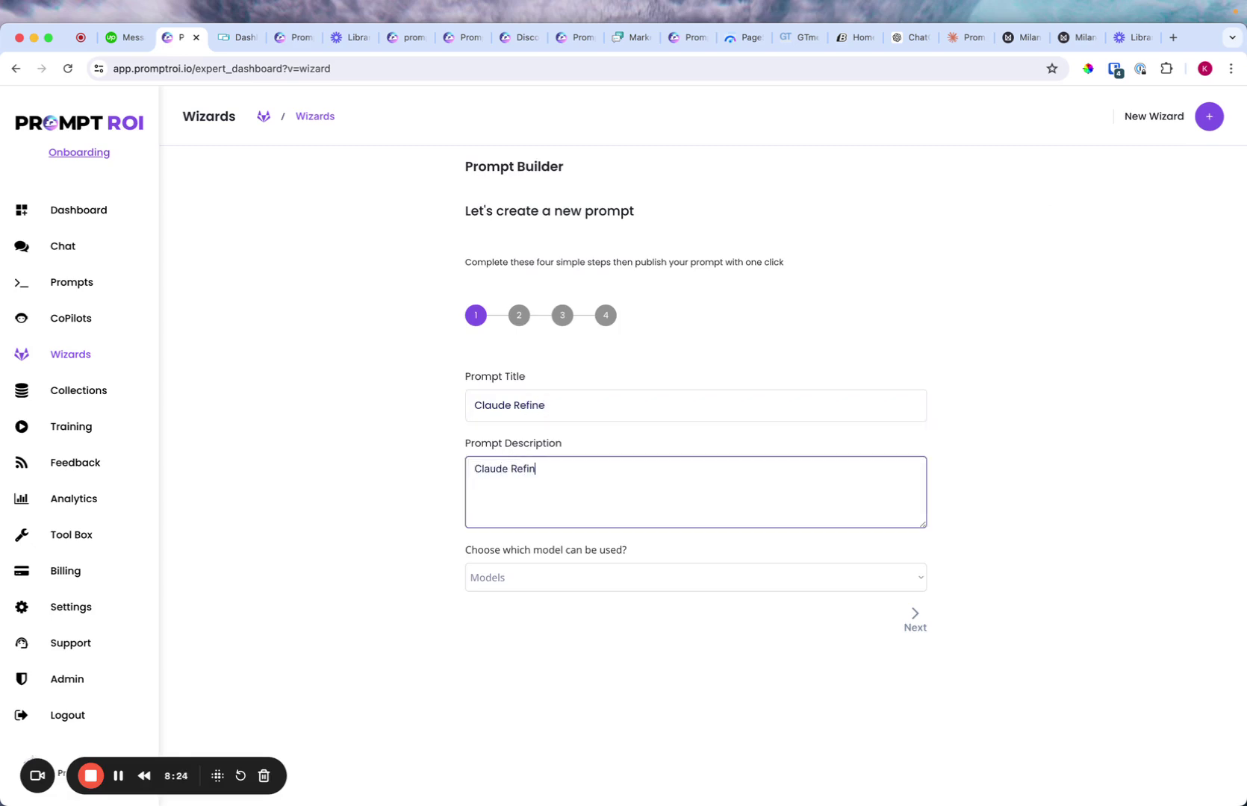
type("e")
left_click(528, 576)
left_click(521, 632)
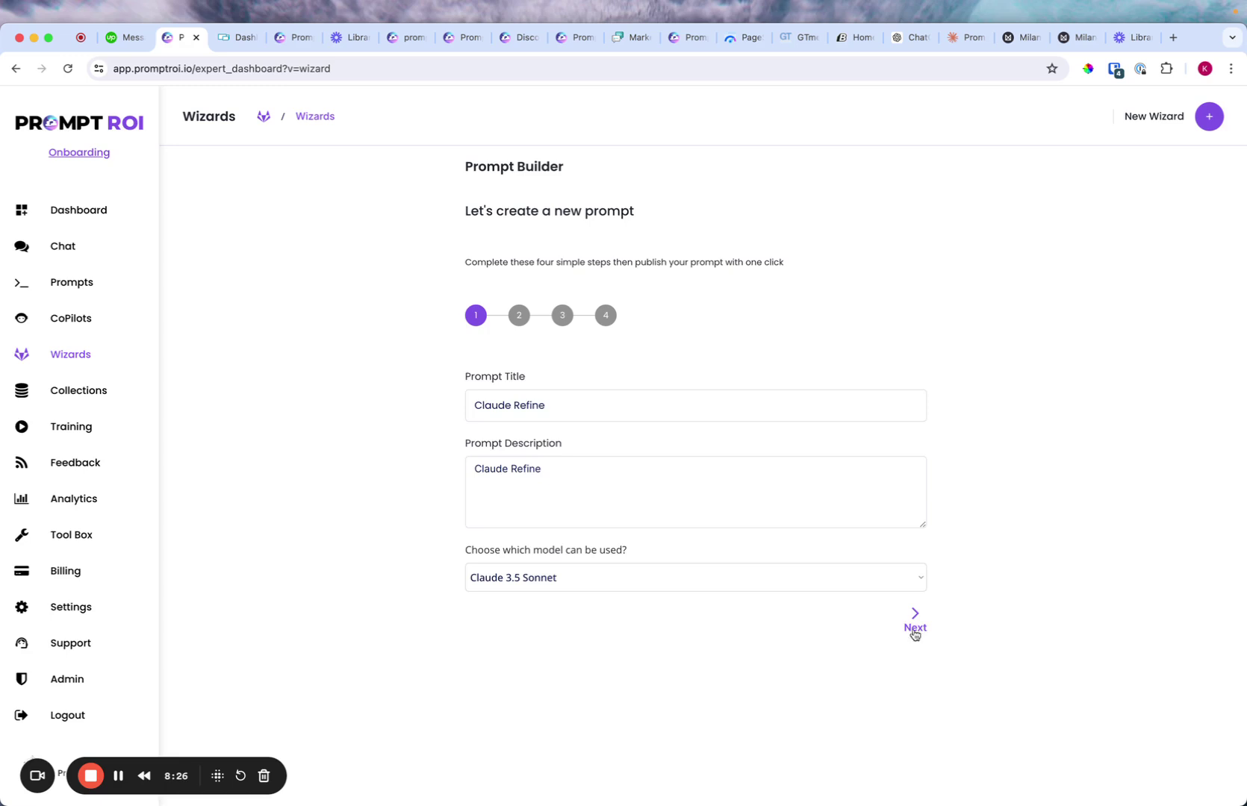
left_click(915, 631)
- Paste the review prompt, drop its leading quote, and rename TASK_DESCRIPTION to {Task}
type("\"Here's an initial prompt for the task of {TASK_DESCRIPTION}: {1}. Please review and suggest improvements to make it more effective and tailored to achieving this specific goal.\"")
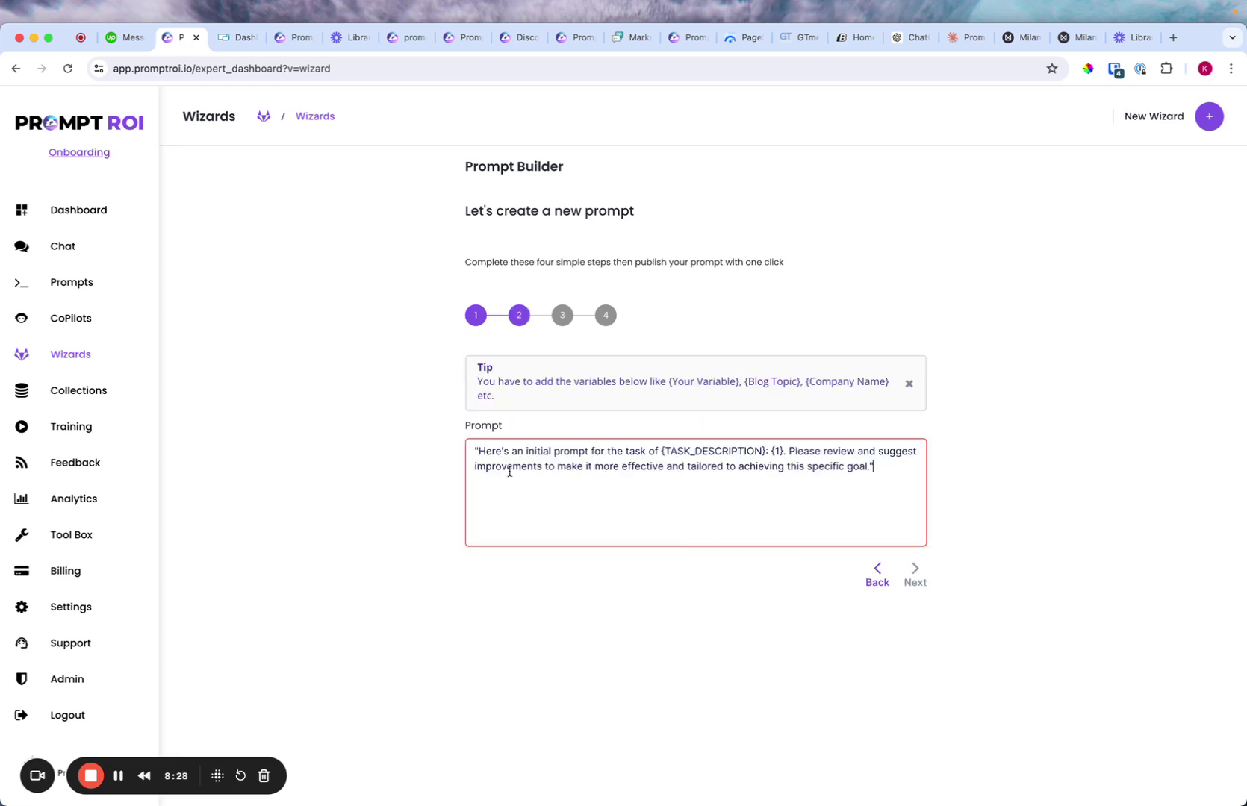
key("BackSpace")
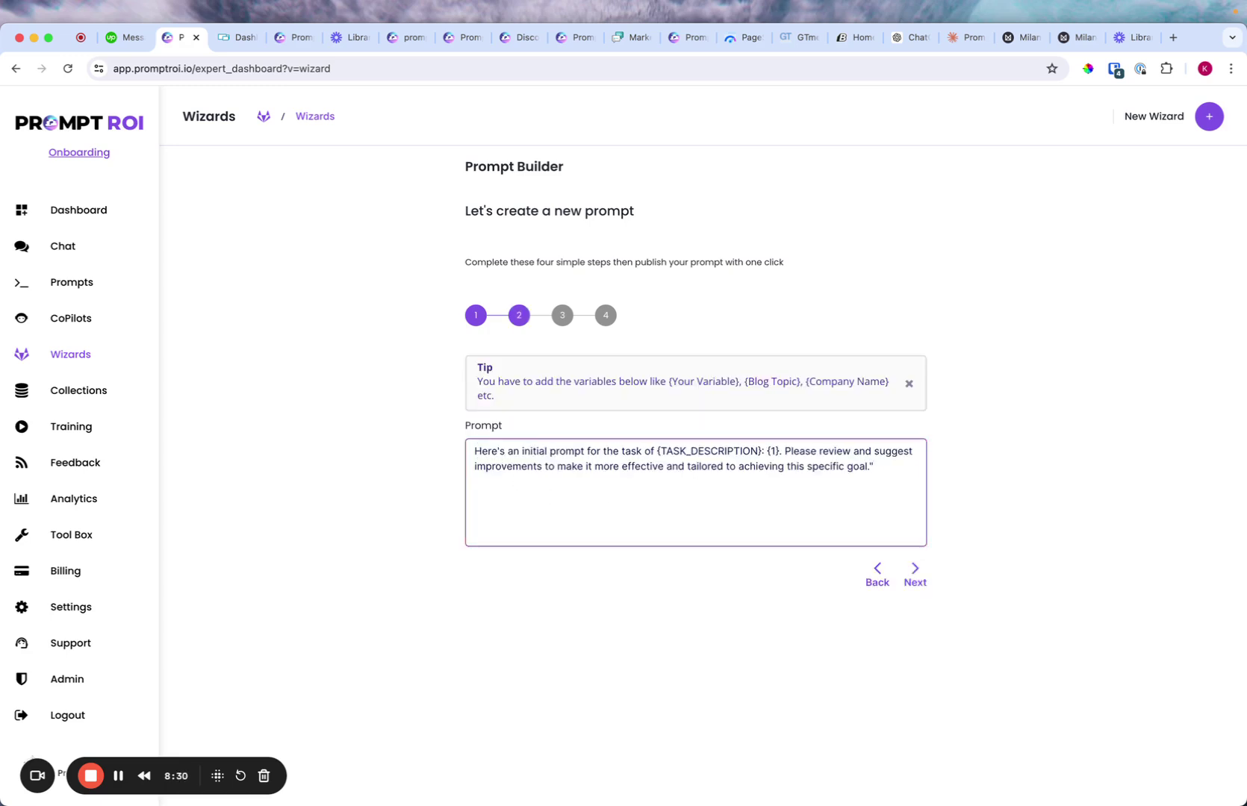
left_click_drag(662, 453, 753, 451)
type("Task")
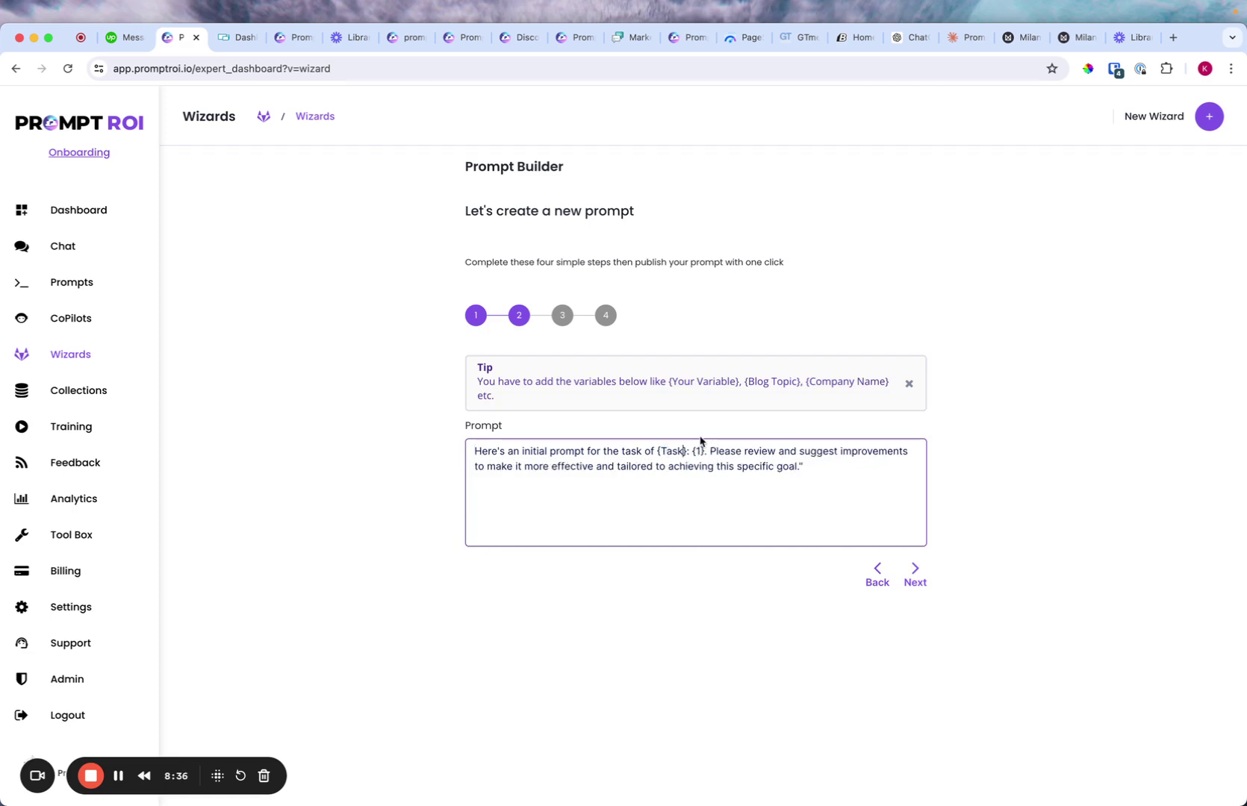
left_click(963, 38)
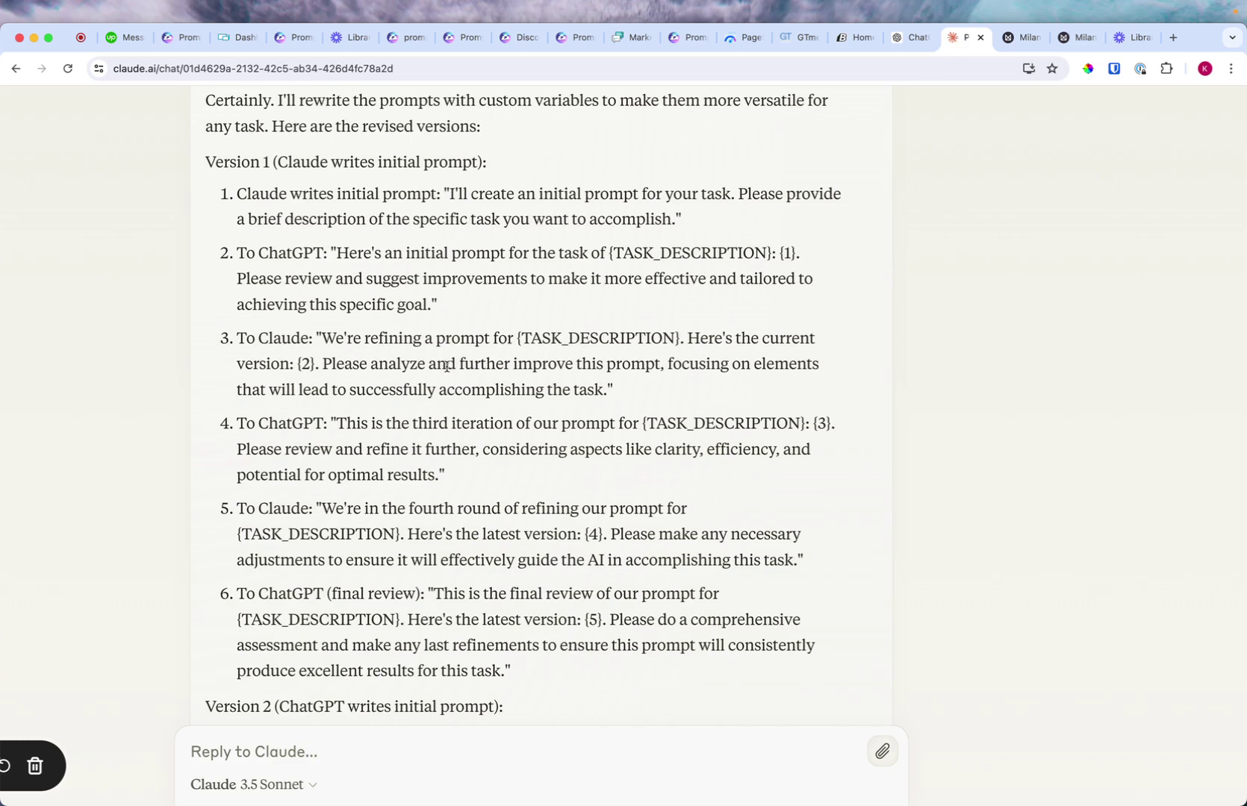
- Copy item 3's quoted Claude refinement prompt from the chat to the clipboard
scroll(446, 366, "up", 1)
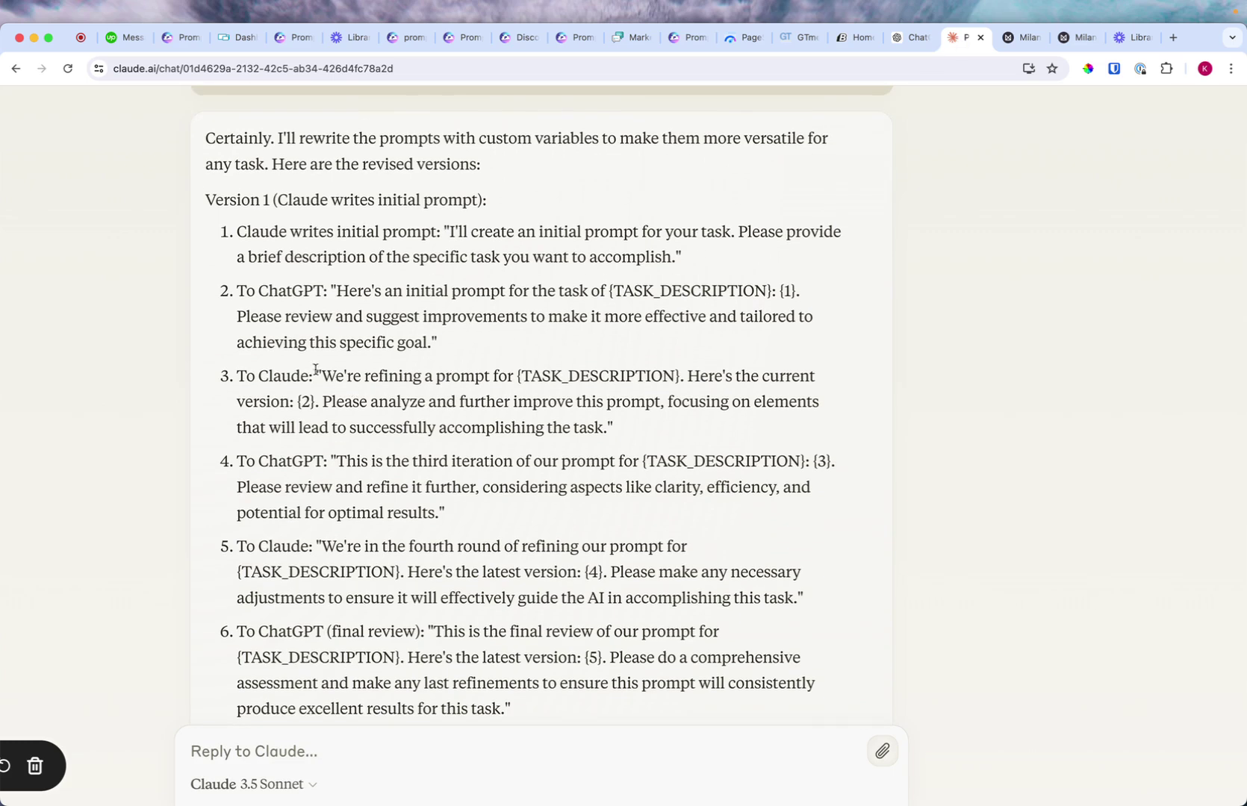
left_click_drag(315, 373, 618, 431)
right_click(521, 407)
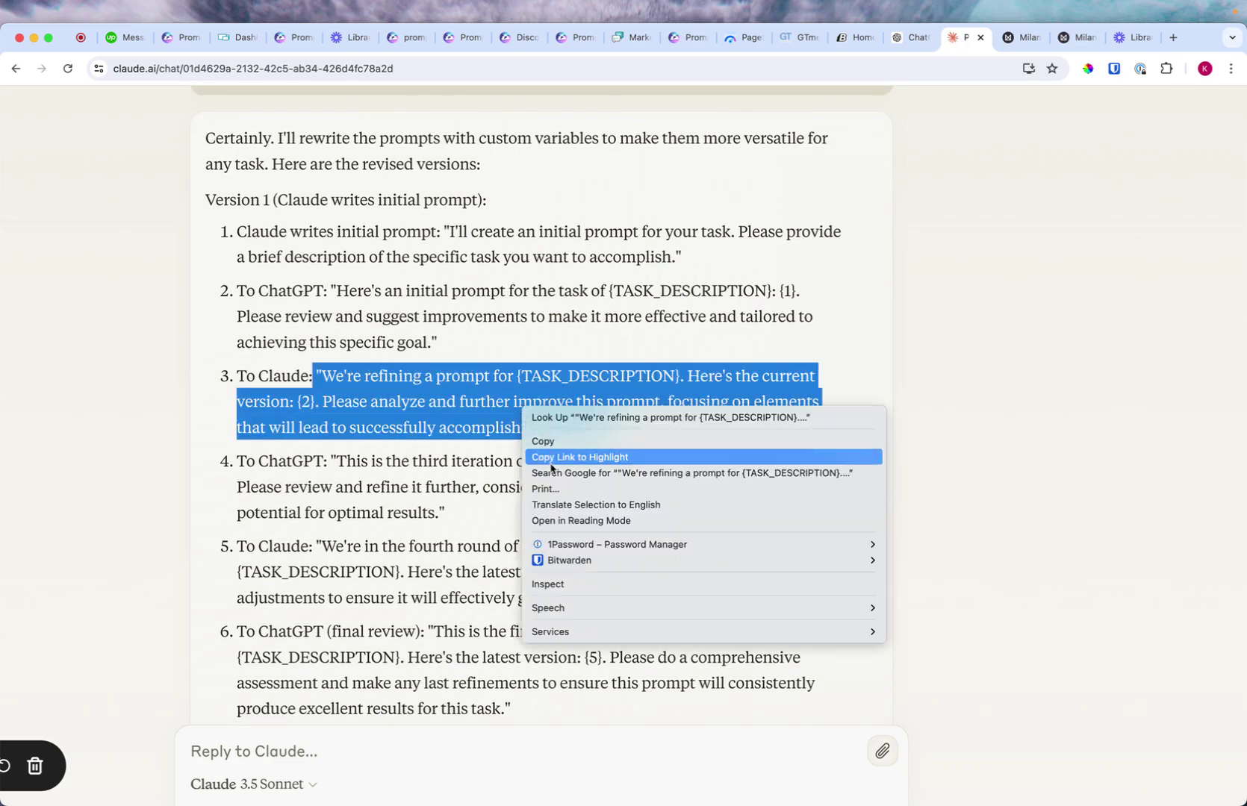
left_click(553, 441)
left_click(386, 332)
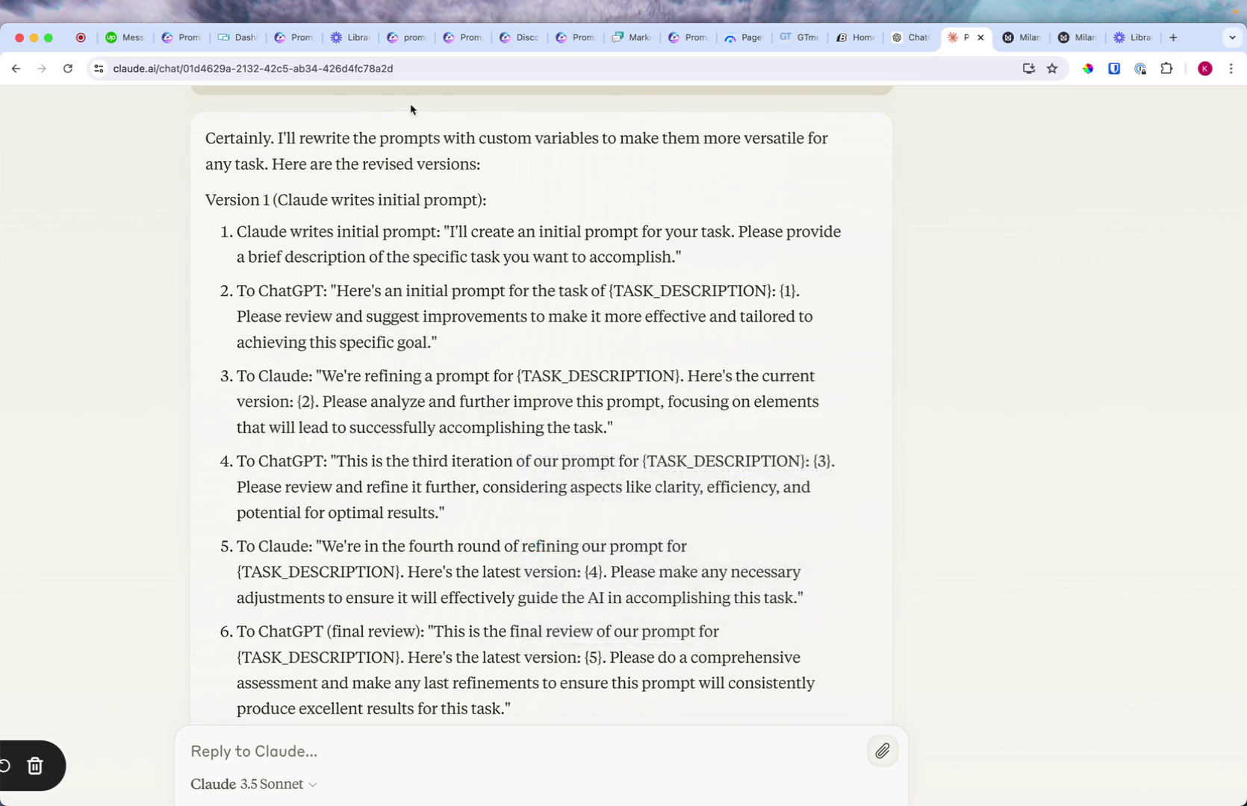
left_click(180, 39)
triple_click(680, 452)
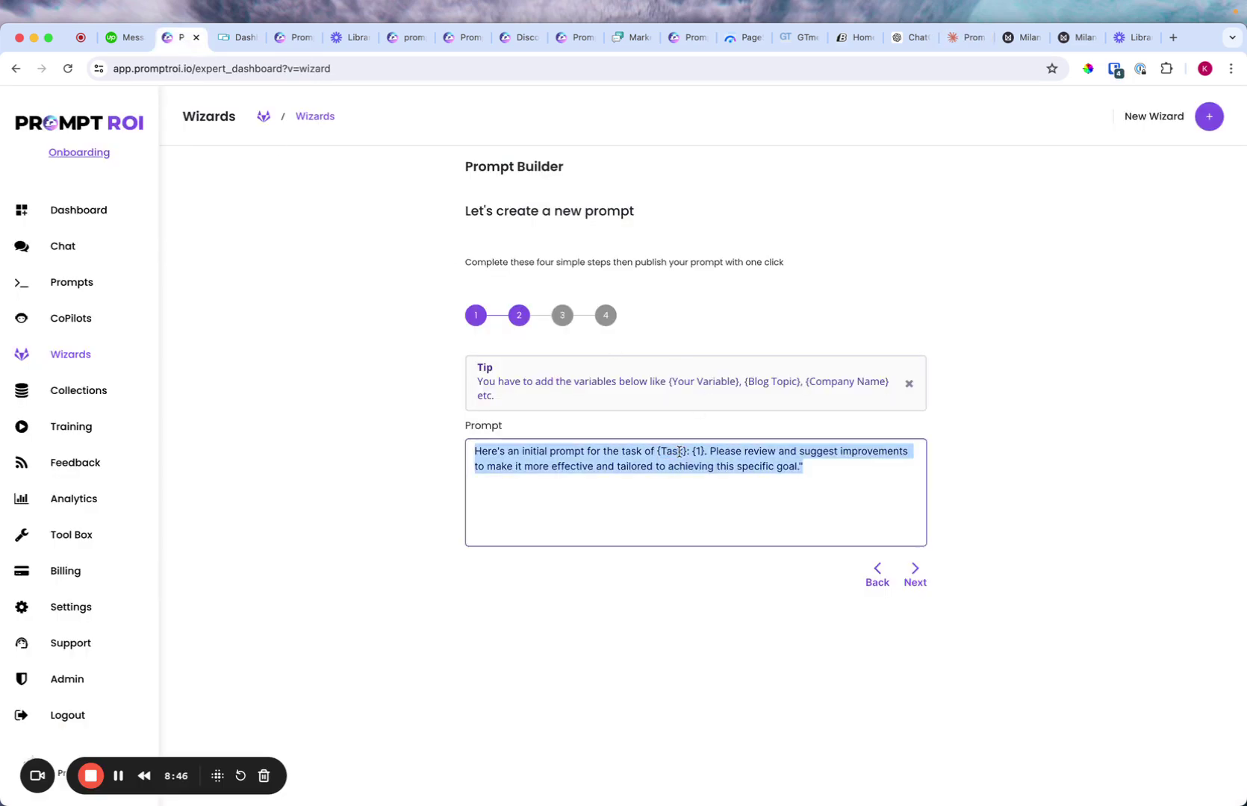
- Replace the prompt text with the copied refinement prompt, without the leading quote, using {Task}
key("BackSpace")
key("cmd+v")
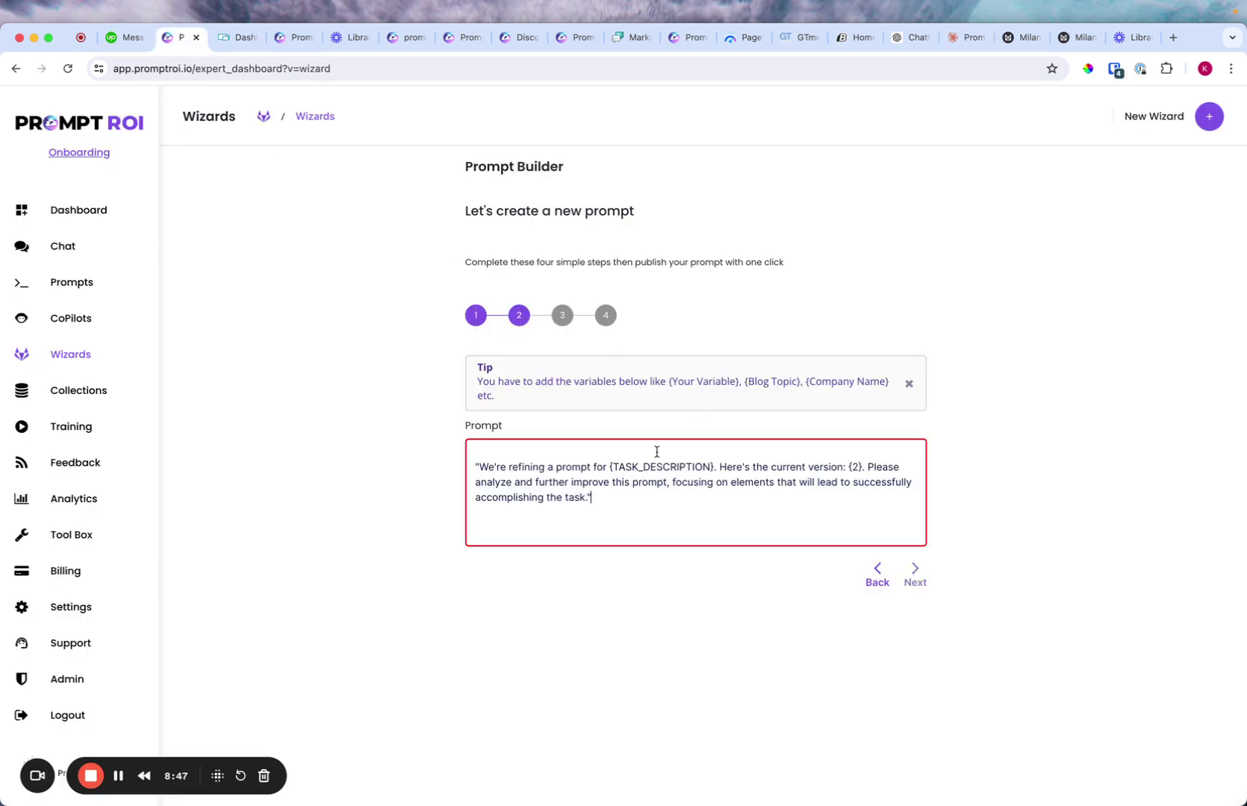
left_click(480, 467)
key("BackSpace")
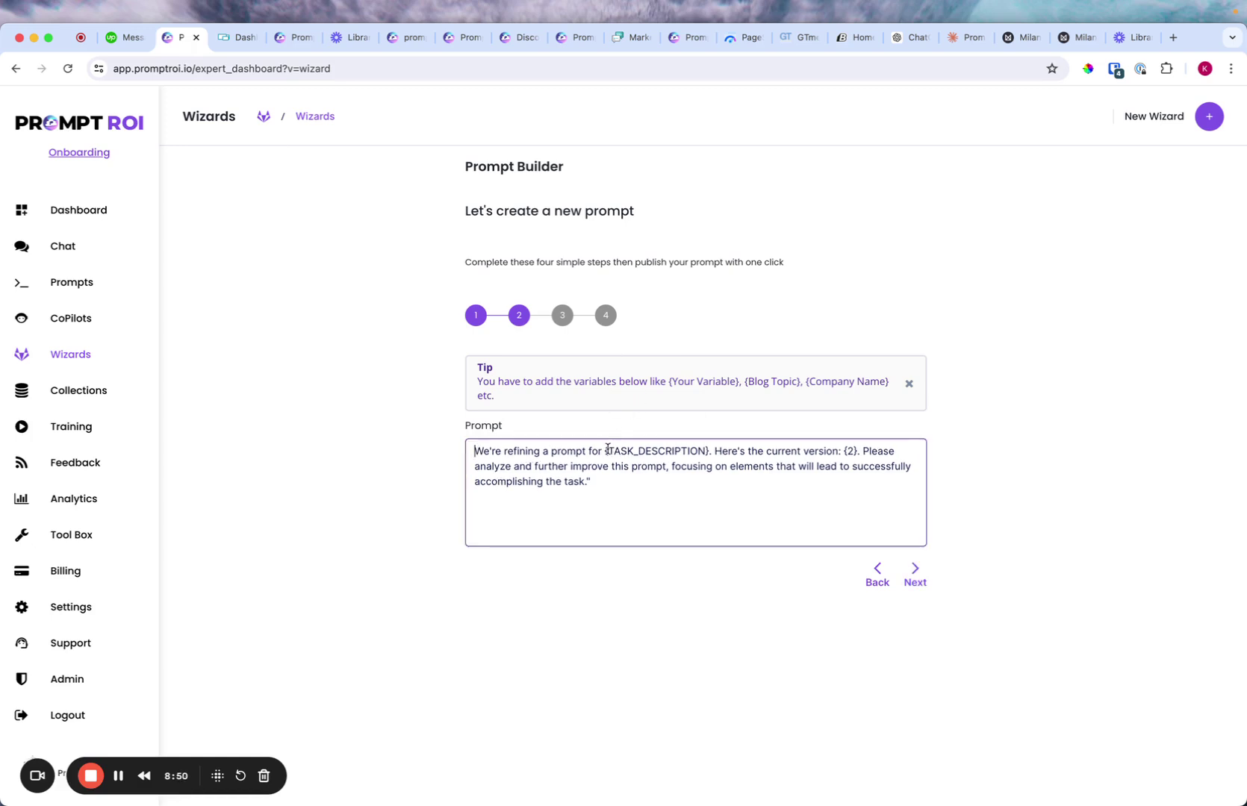
left_click_drag(608, 451, 706, 452)
type("Task")
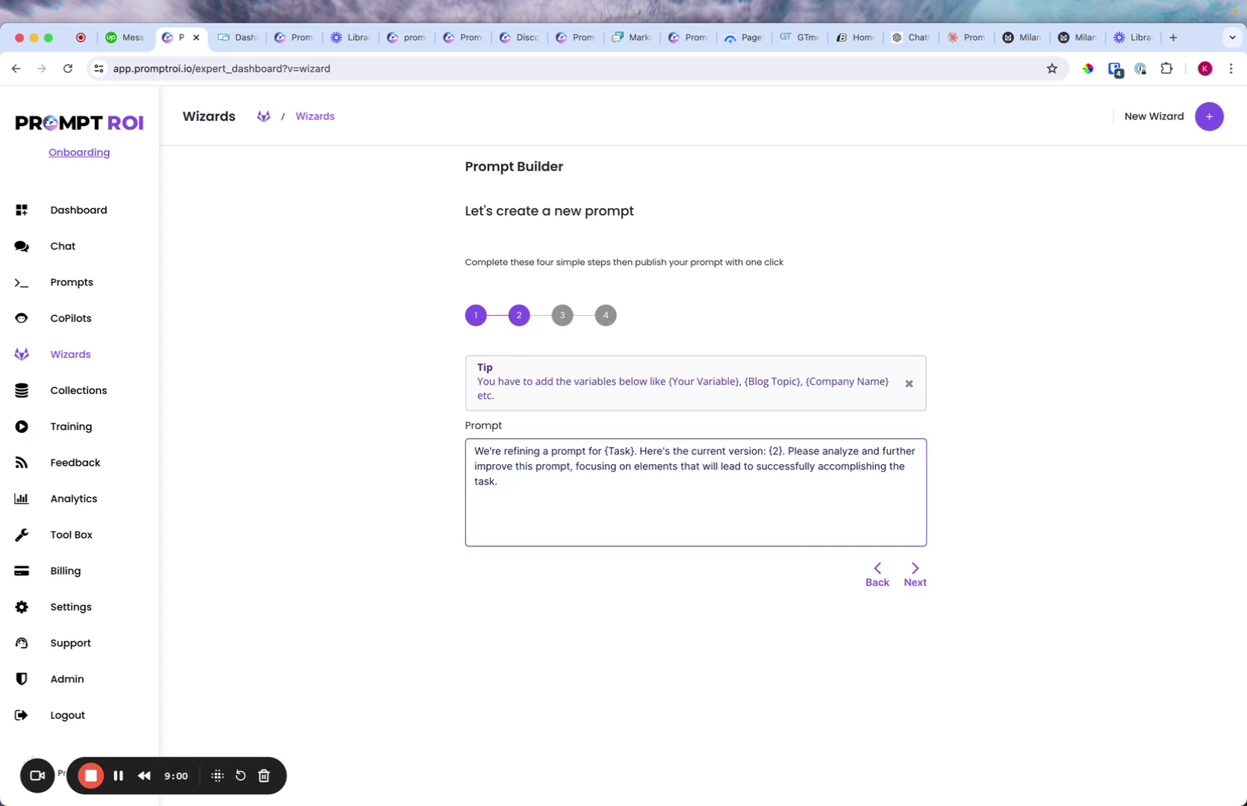
- Submit Claude Refine as the wizard's third step via variables and preview
left_click(915, 572)
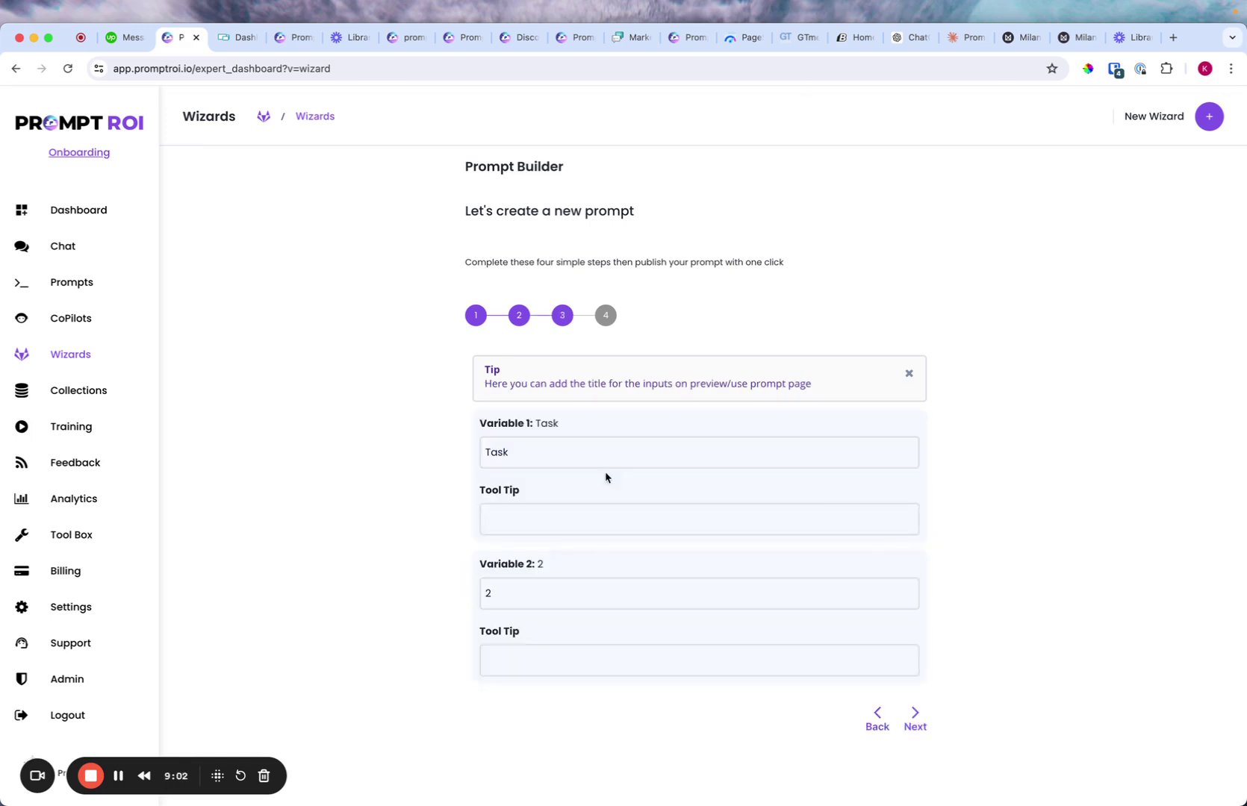
left_click(915, 717)
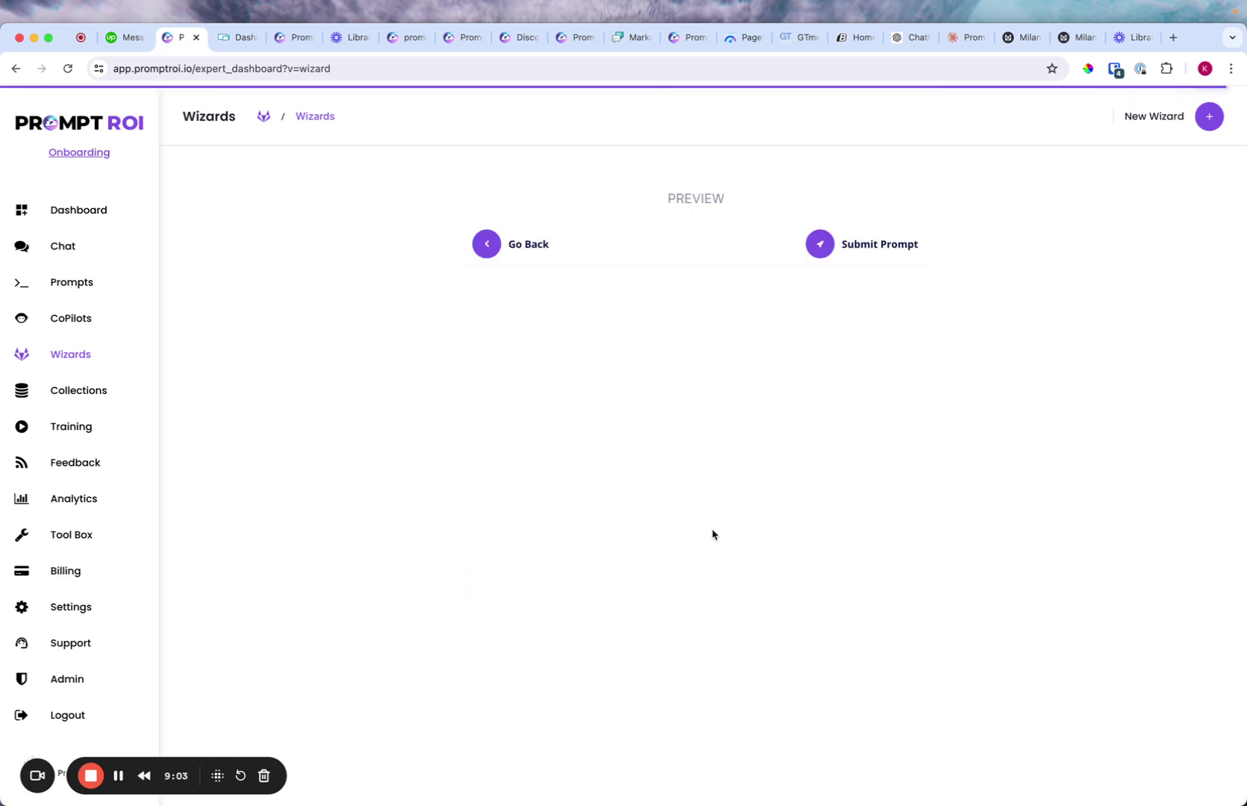
left_click(896, 247)
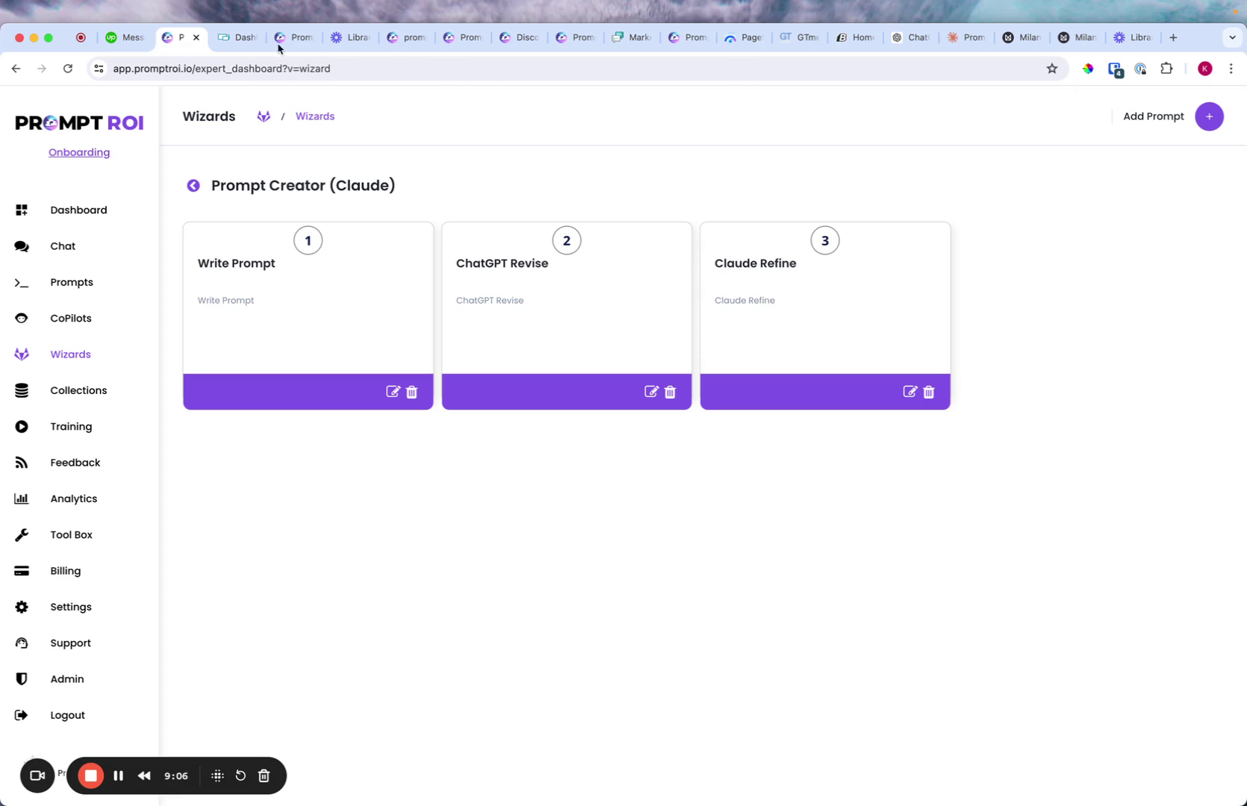
left_click(971, 39)
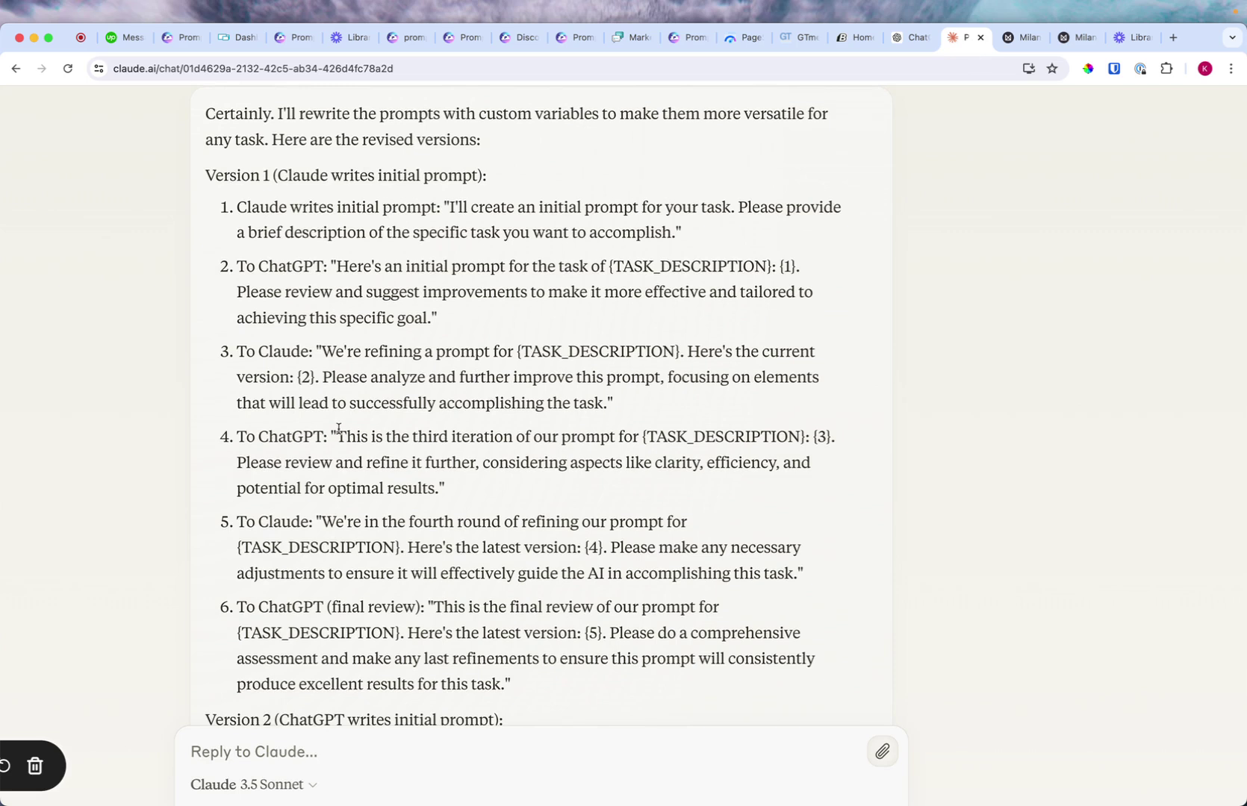
- Select item 4's quoted third-iteration ChatGPT prompt in Claude's chat
left_click_drag(331, 437, 491, 492)
key("super+c")
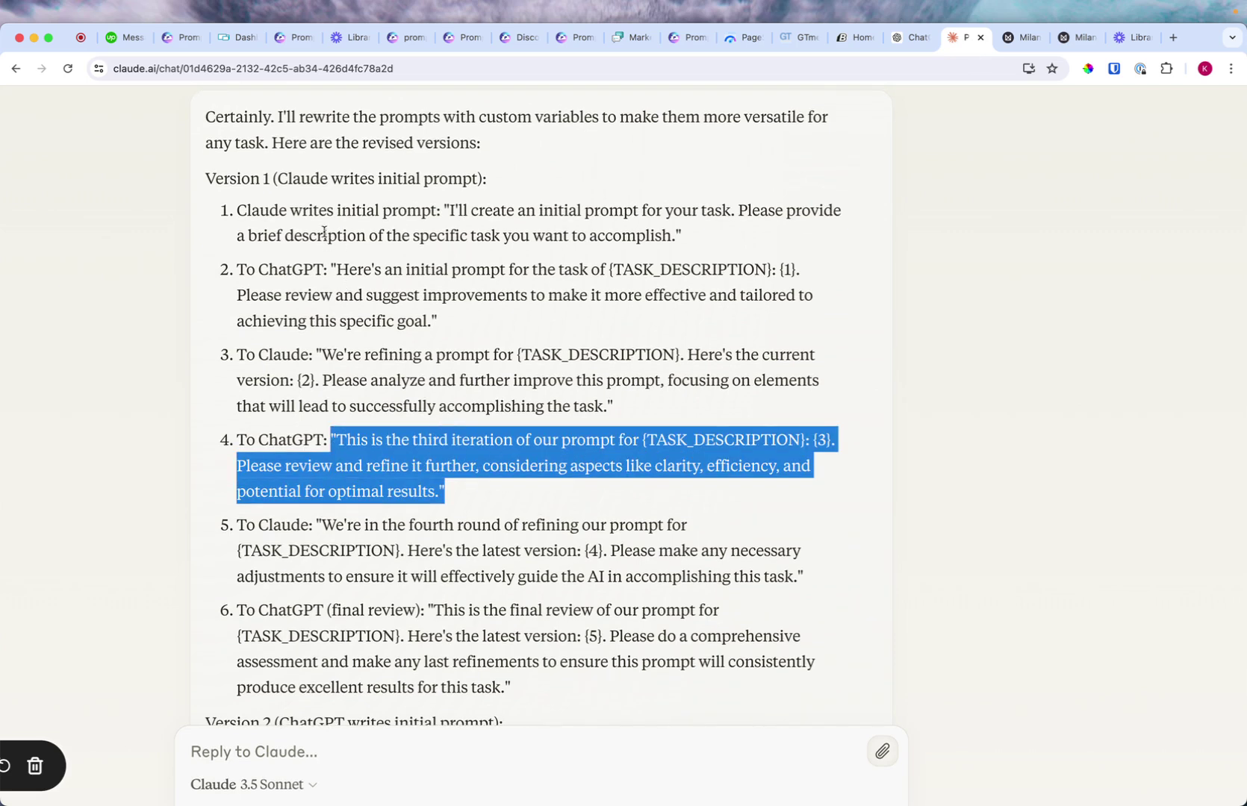
left_click(185, 39)
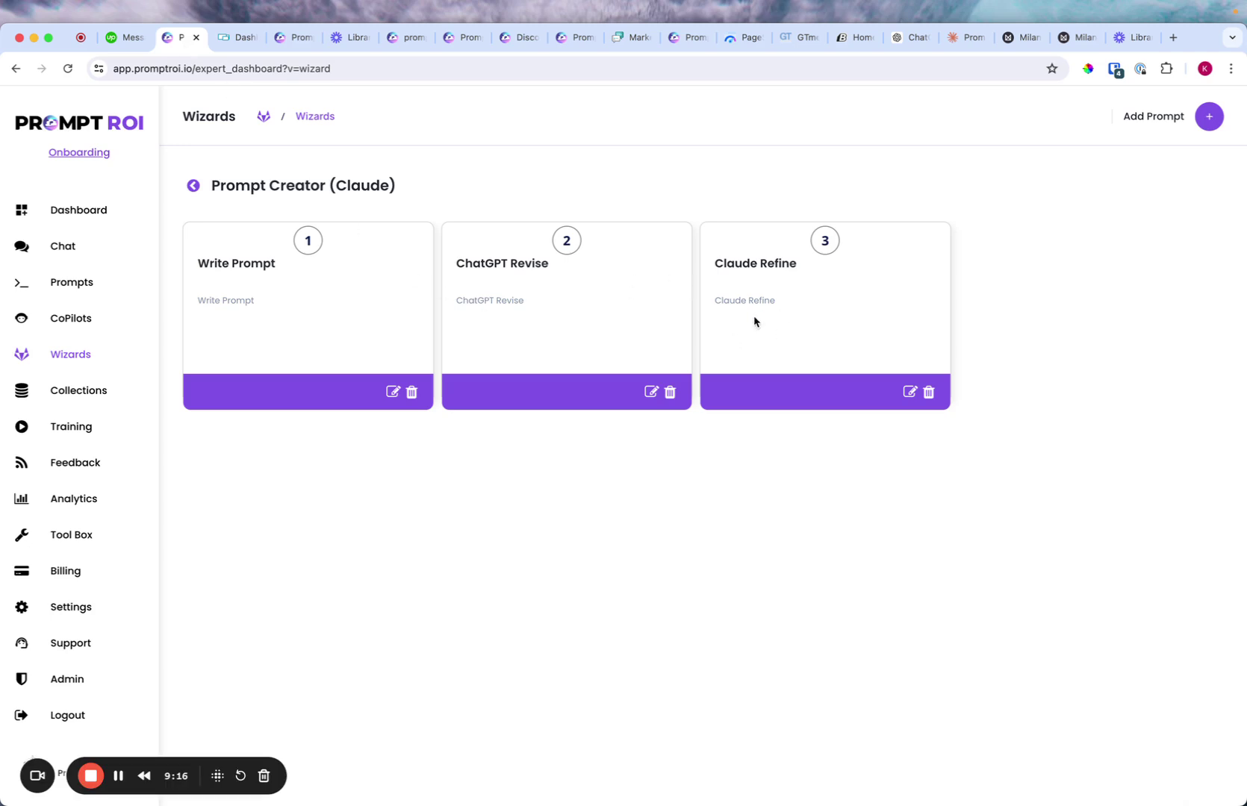
- Rename step 2 from 'ChatGPT Revise' to 'ChatGPT Refine' and resubmit it
left_click(650, 392)
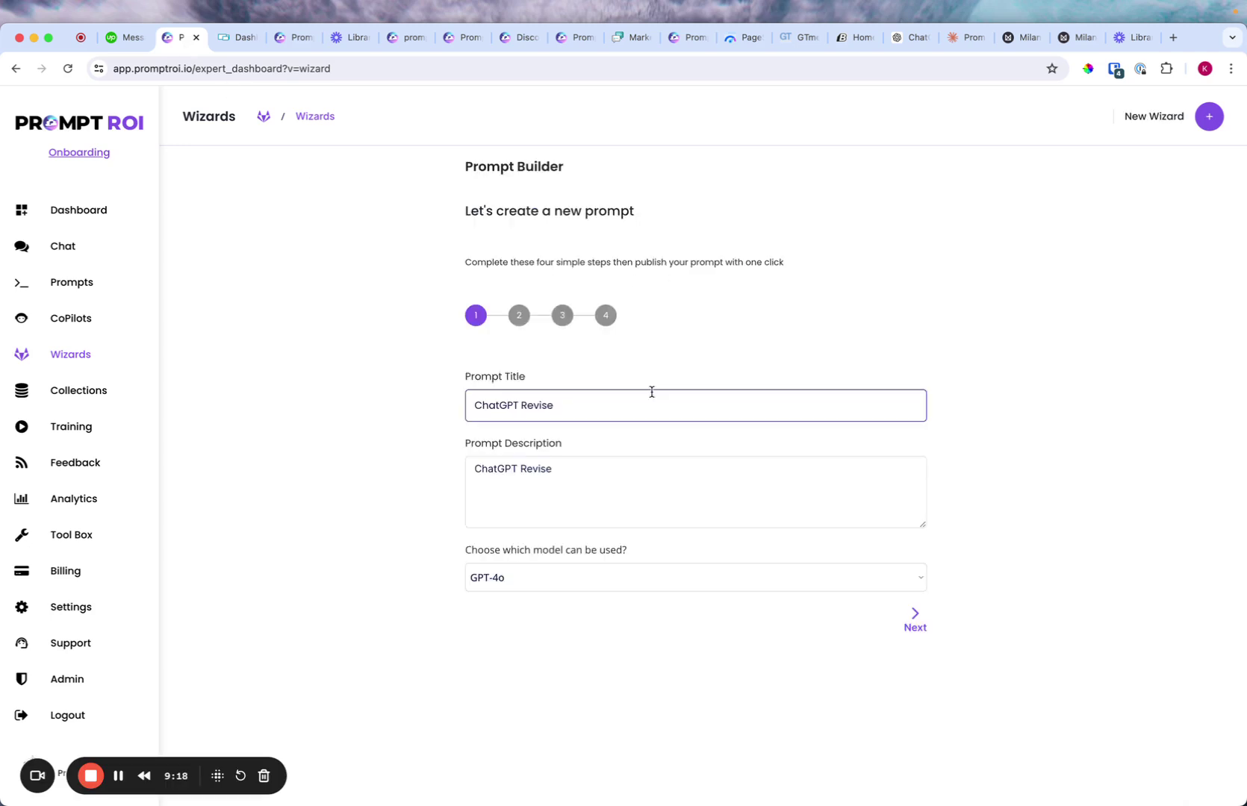
double_click(535, 405)
type("Refine")
left_click(917, 620)
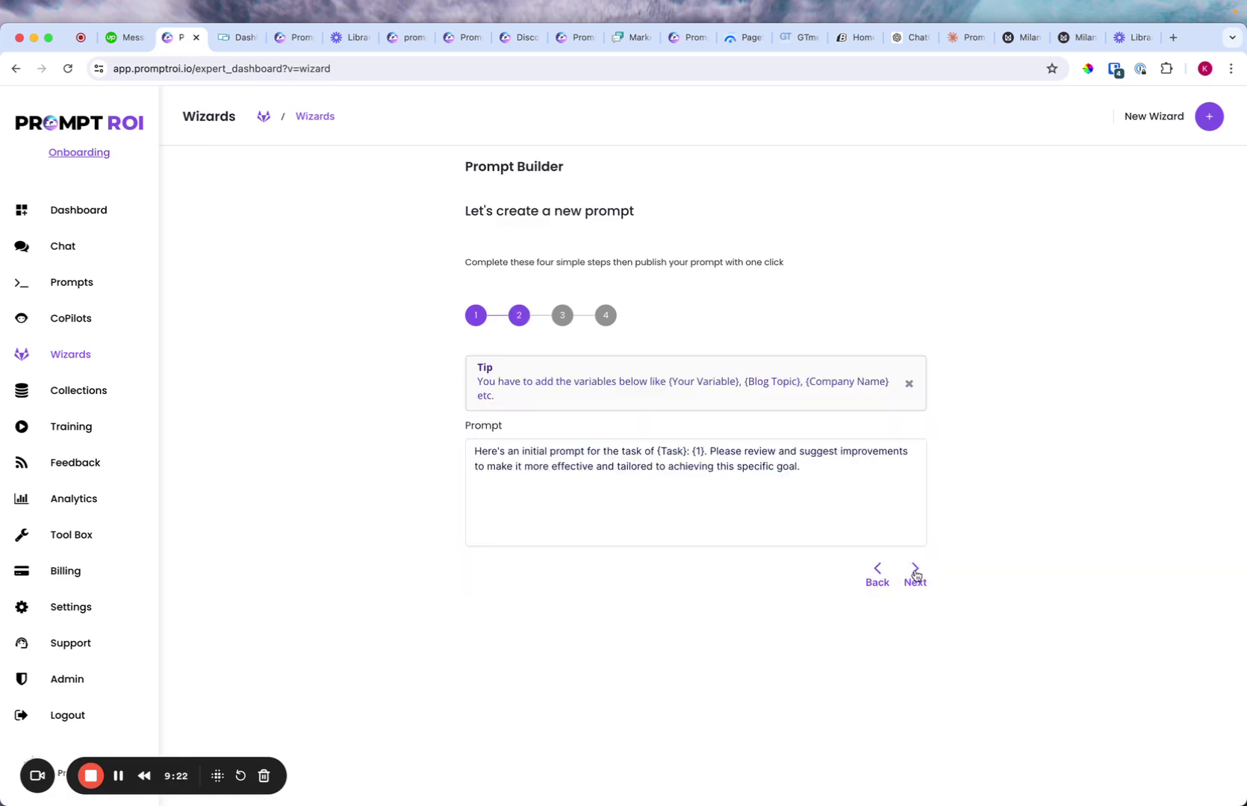
left_click(915, 576)
left_click(911, 715)
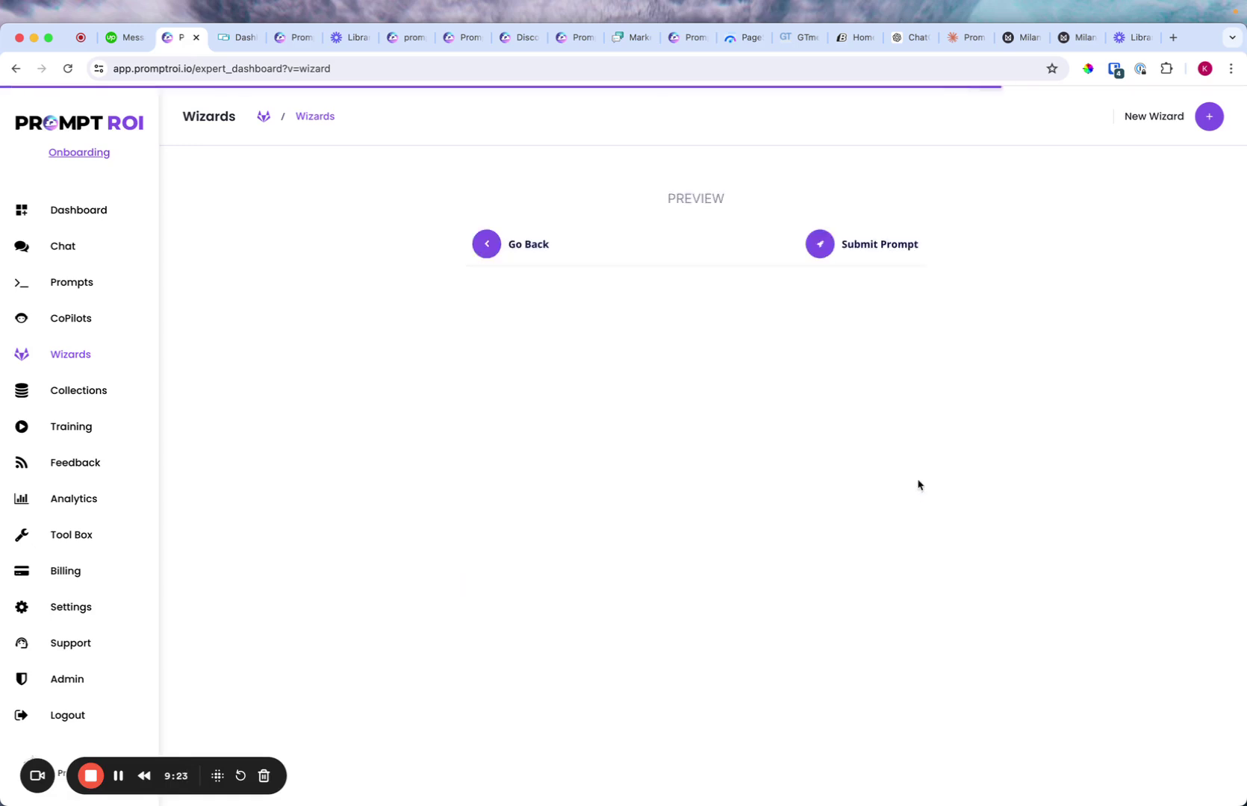
left_click(872, 254)
- Start a new step titled and described 'ChatGPT Refine' using GPT-4o
left_click(1209, 116)
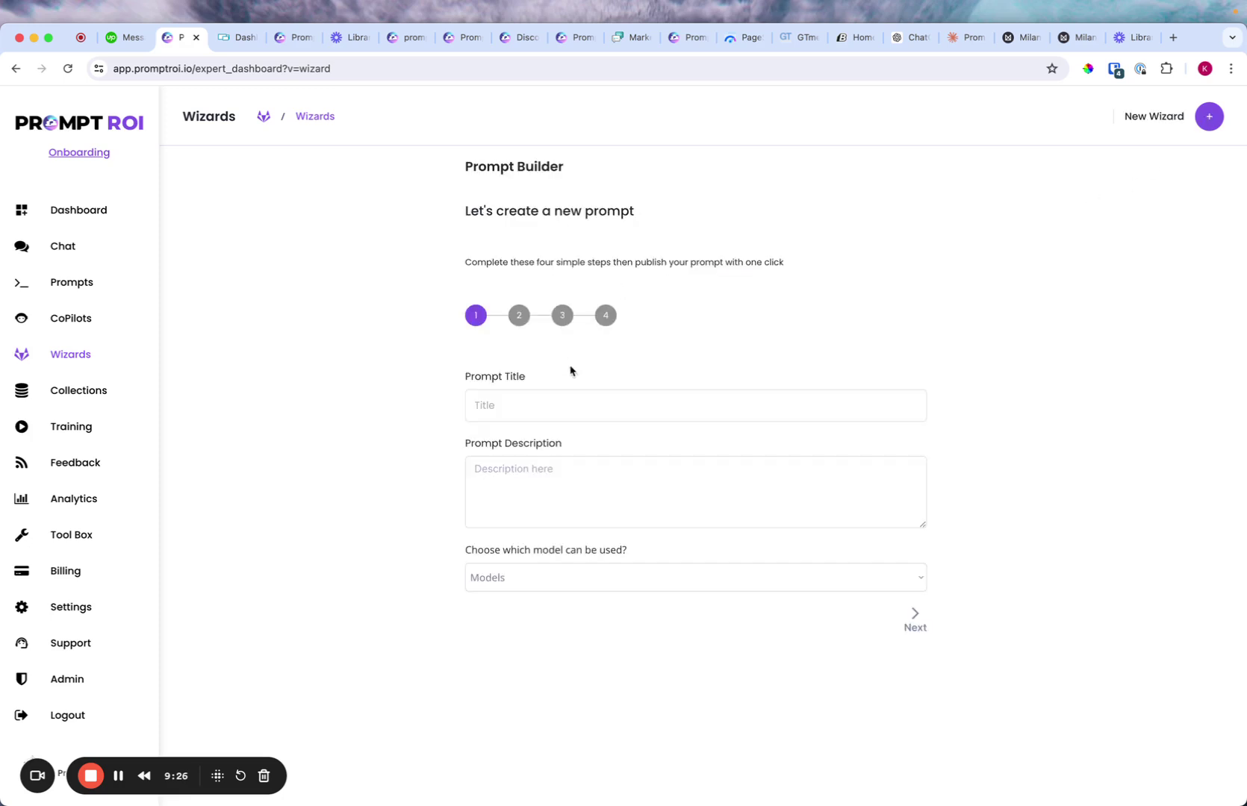
left_click(552, 400)
type("ChatGPT Refine")
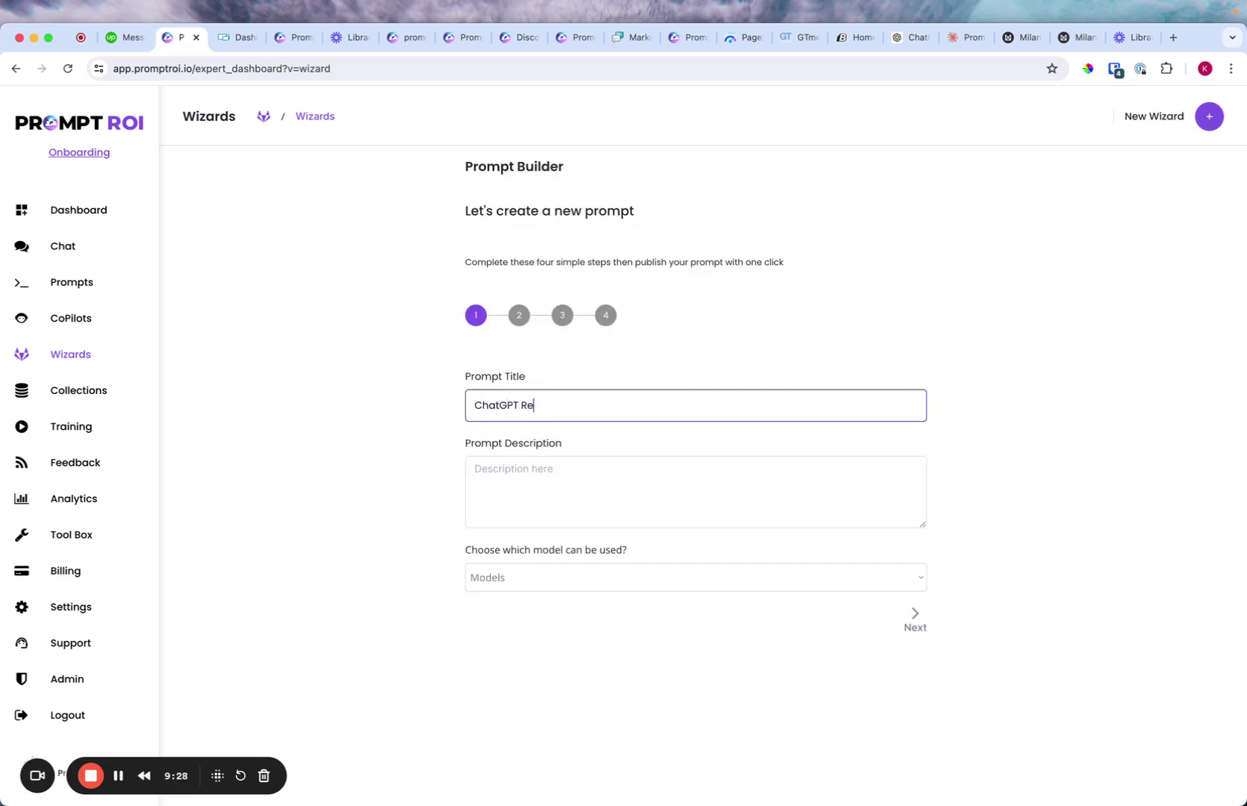
left_click(490, 469)
type("ChatGPT Refine")
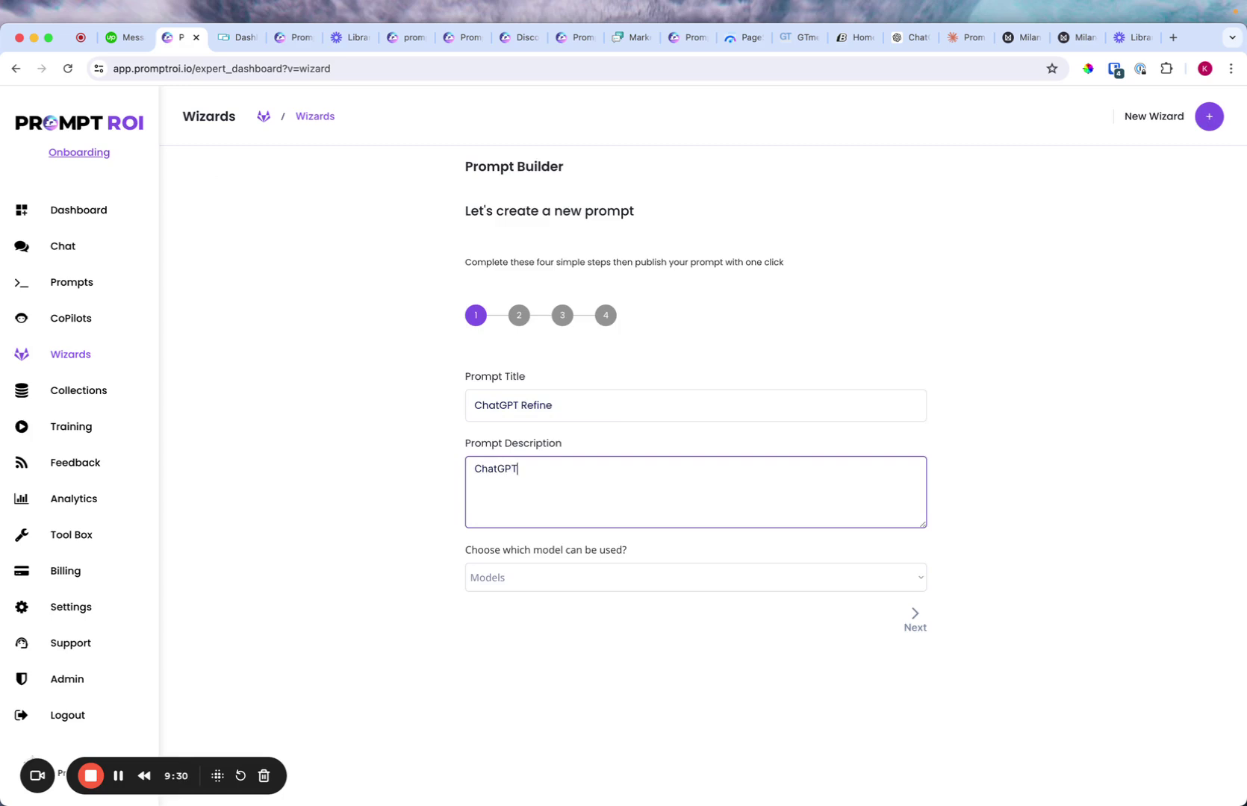
left_click(587, 591)
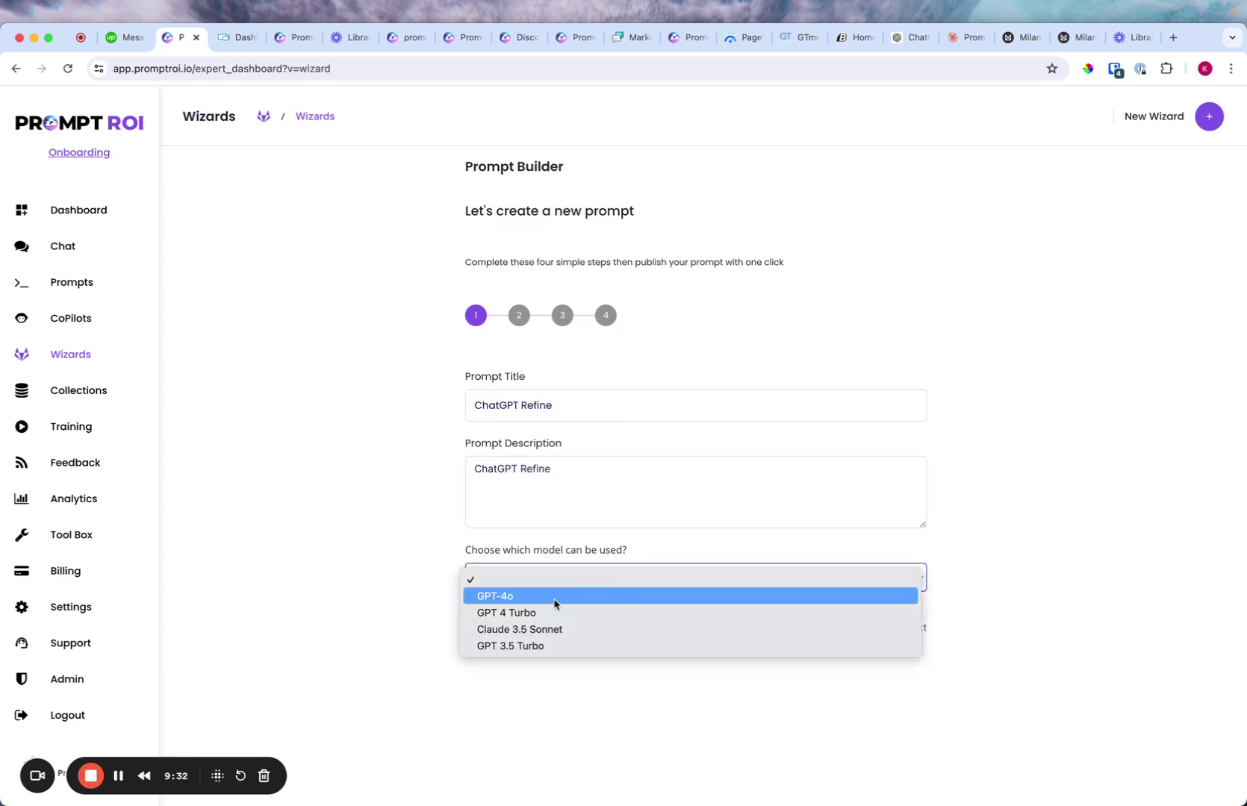
left_click(550, 602)
left_click(915, 620)
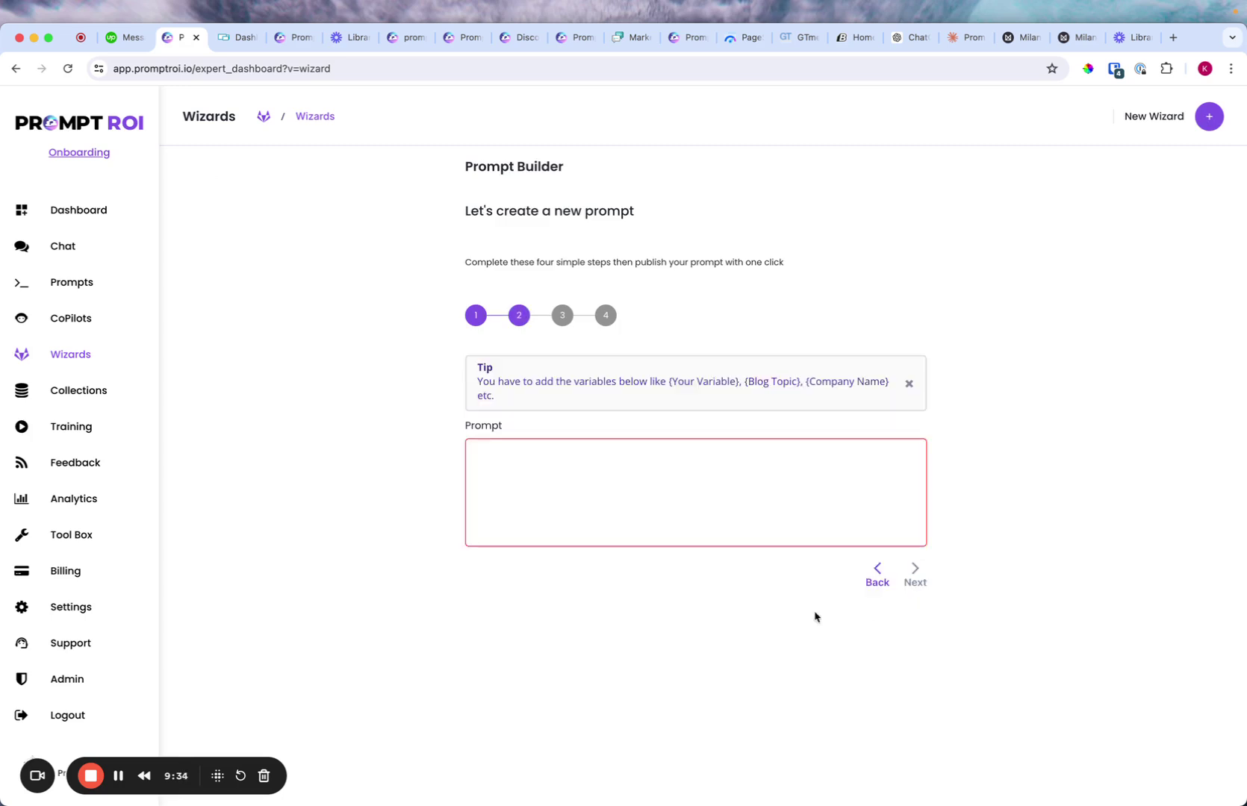
- Paste the third-iteration prompt without its leading quote, using {Task}, adding a period after {3}
left_click(642, 495)
key("super+v")
left_click(480, 450)
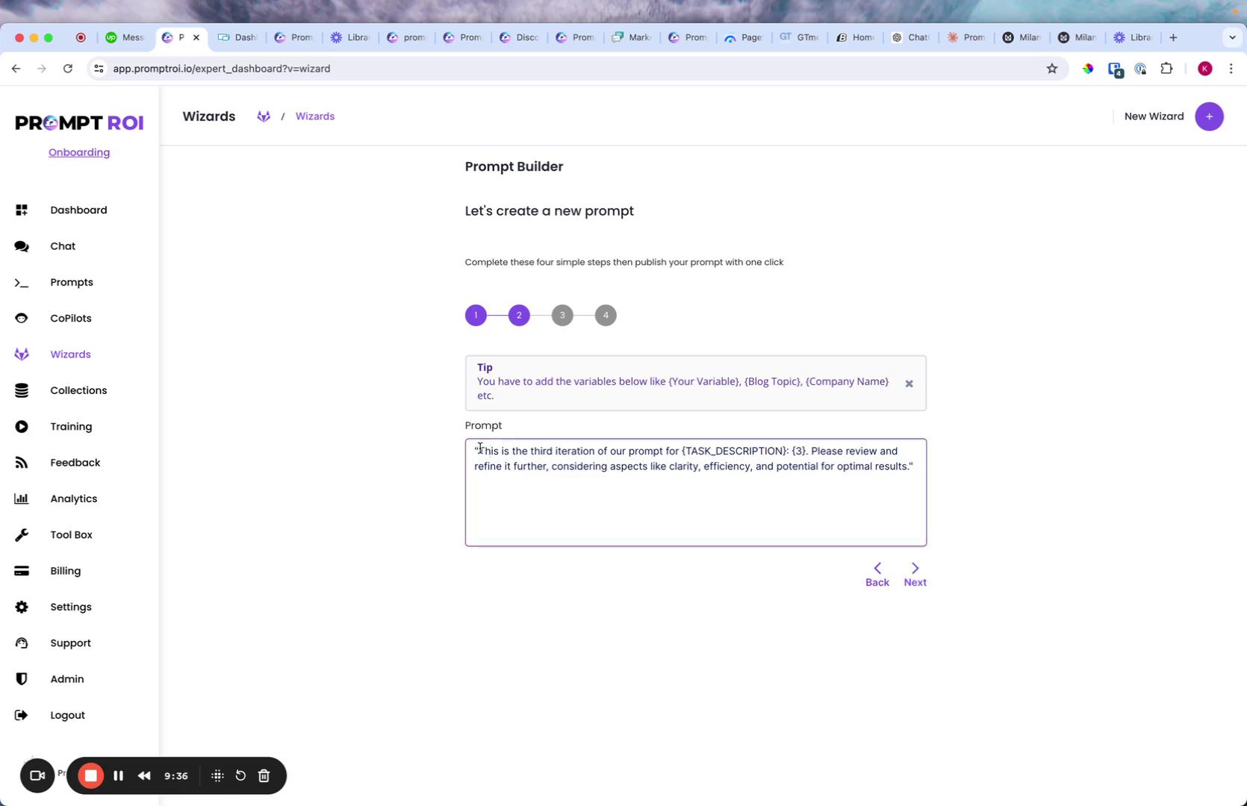
key("BackSpace")
left_click(684, 452)
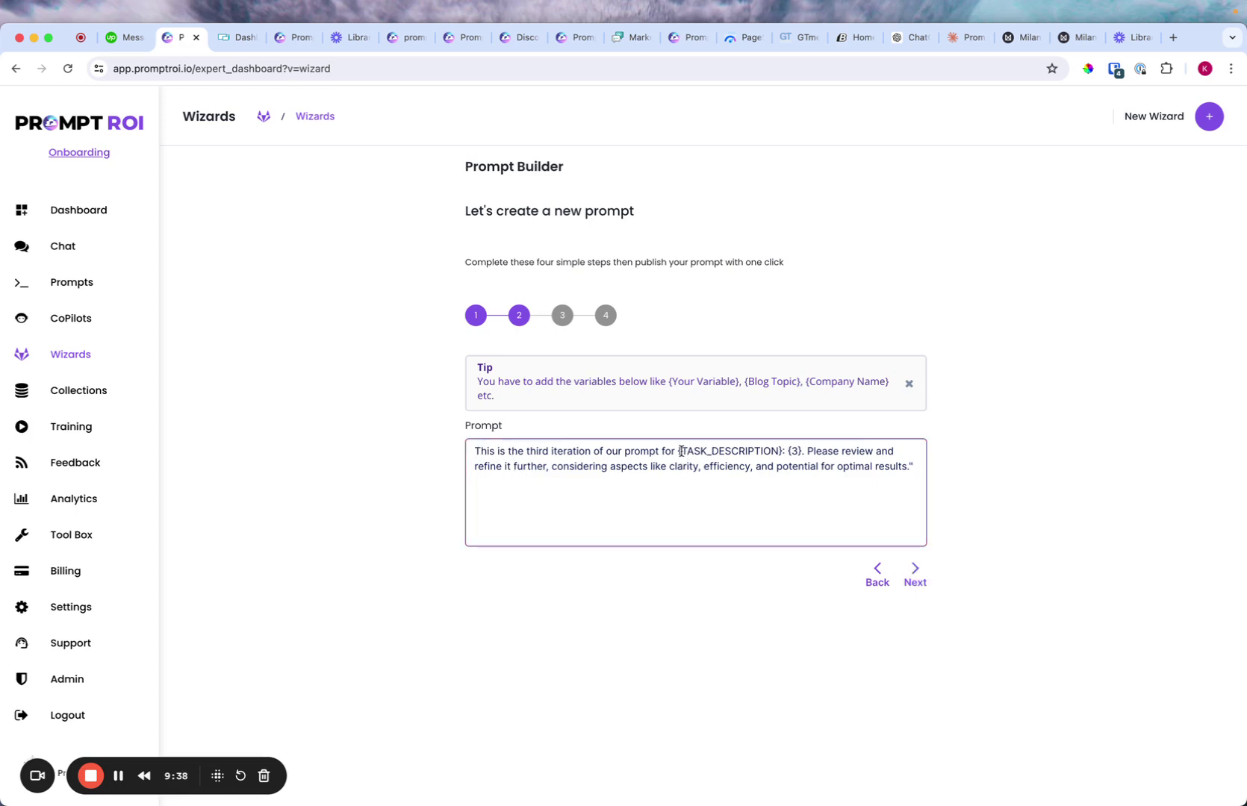
key("shift+Right")
key("shift+Right")
key("shift+Right")
key("shift+Right")
key("shift+Right")
key("shift+Right")
key("shift+Right")
key("shift+Right")
key("shift+Right")
key("shift+Right")
key("shift+Right")
key("shift+Right")
key("shift+Right")
key("shift+Right")
key("shift+Right")
key("shift+Right")
type("Task")
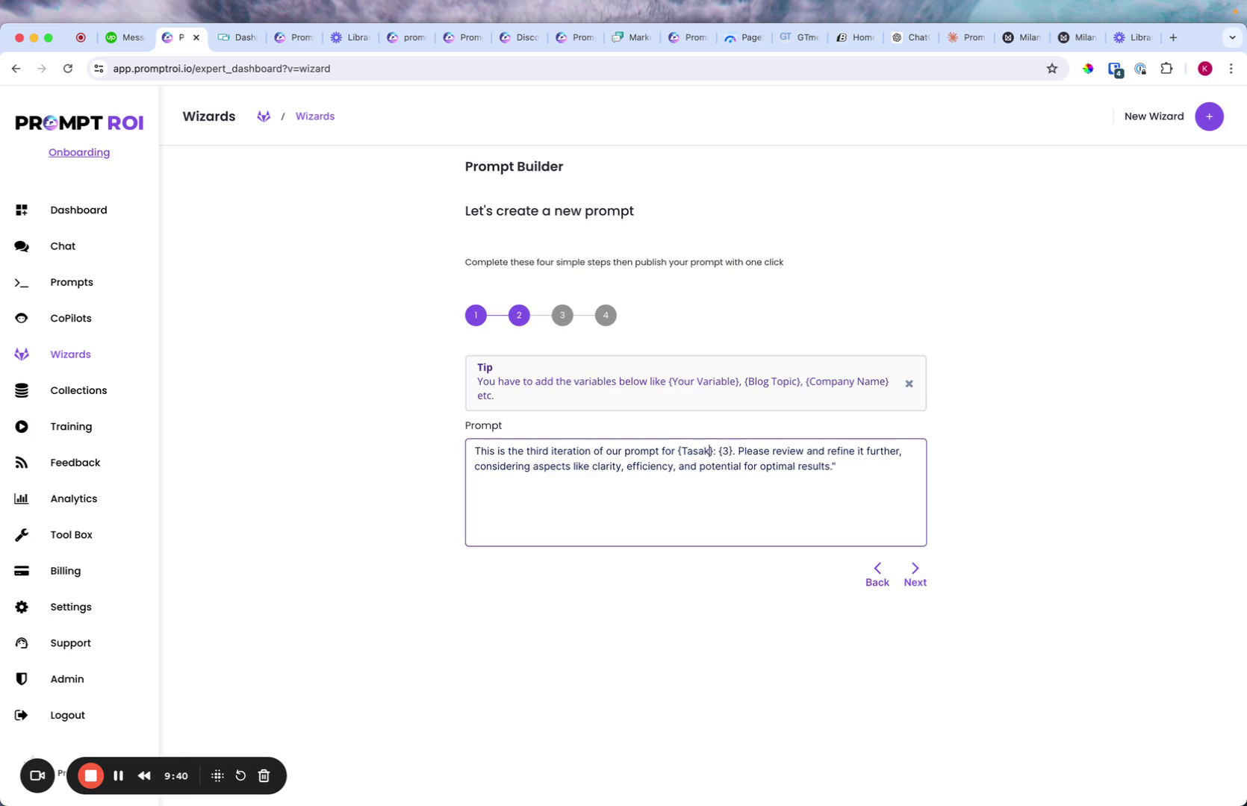
left_click(727, 451)
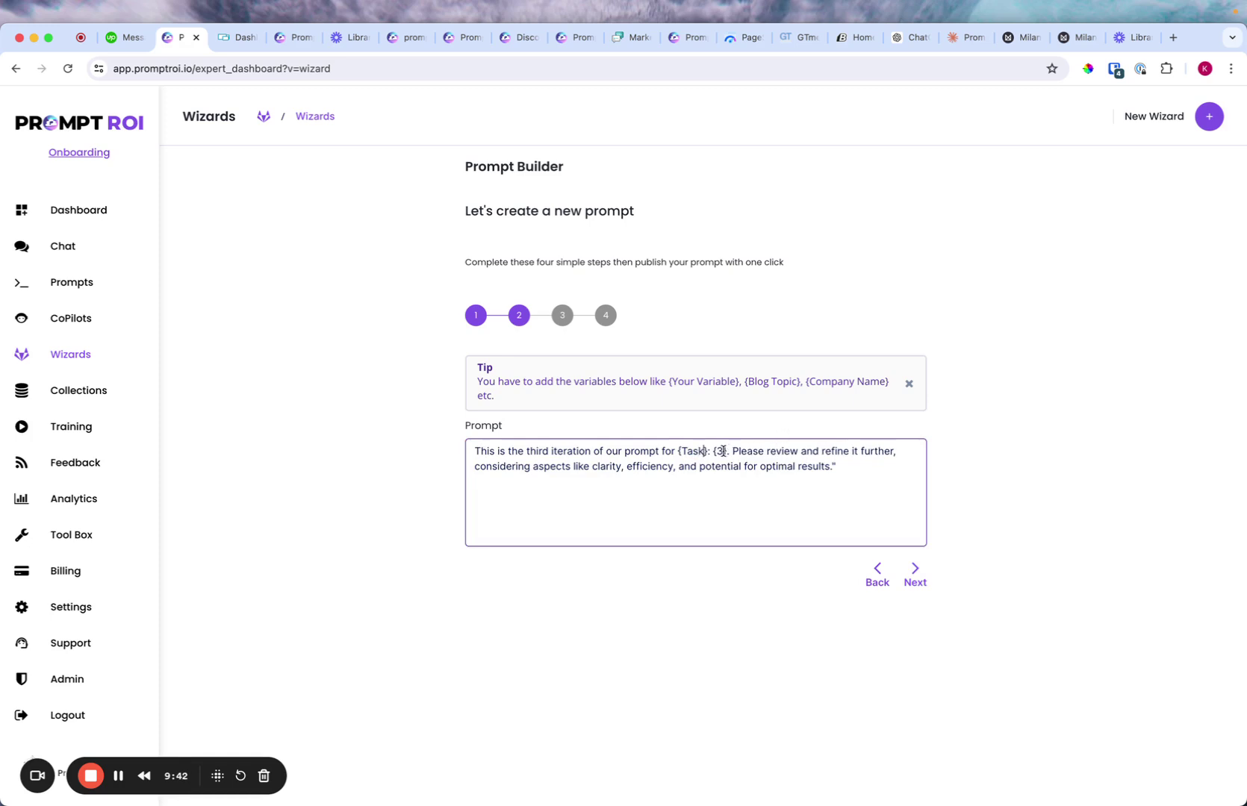
type(".")
left_click(857, 464)
- Submit ChatGPT Refine as the wizard's fourth step
left_click(913, 575)
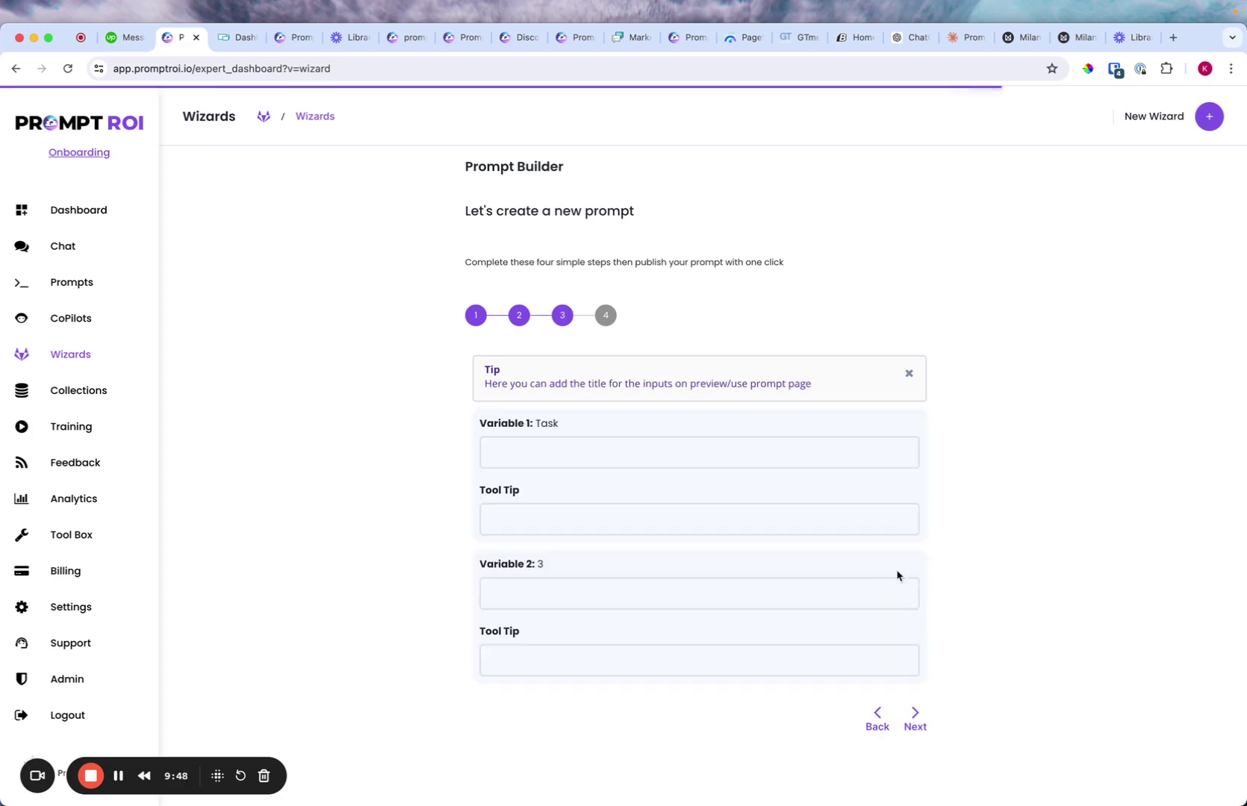
left_click(916, 718)
left_click(889, 255)
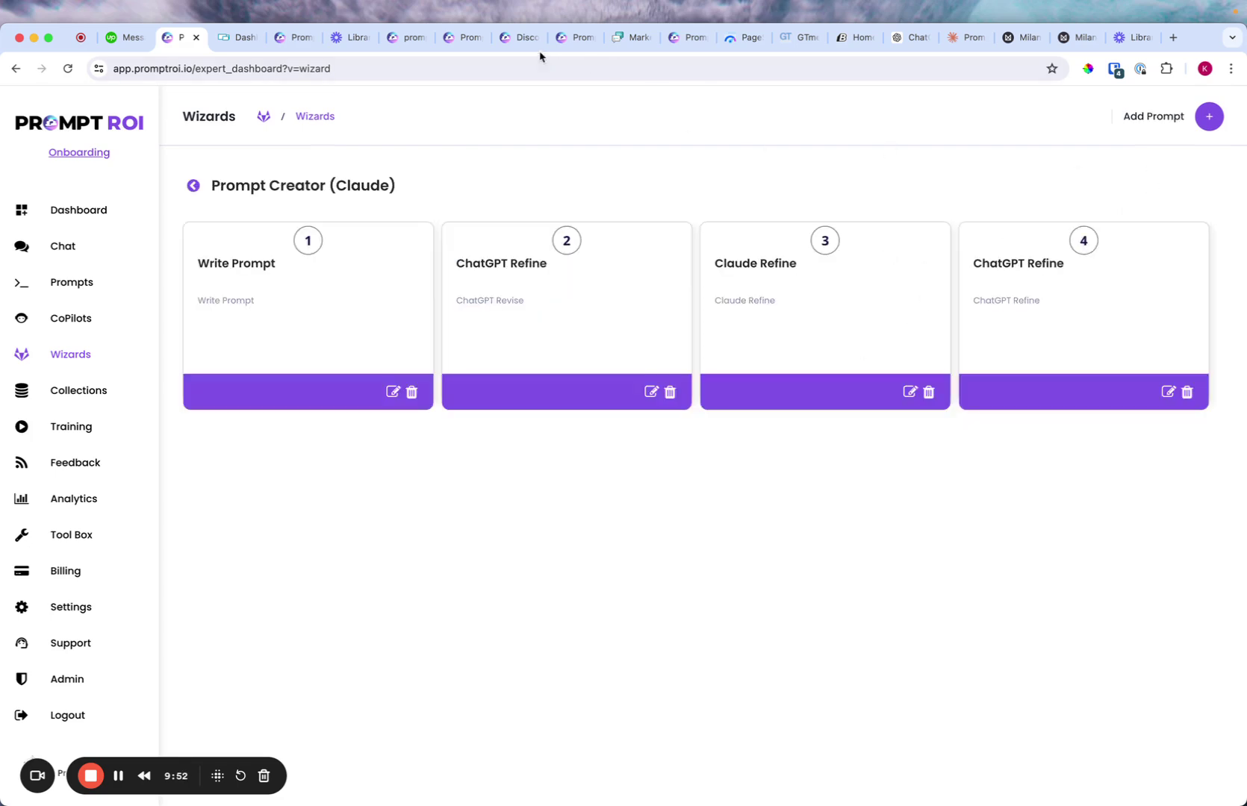
- Select the fourth-round Claude refinement prompt in Claude's chat
left_click(951, 42)
scroll(453, 398, "down", 3)
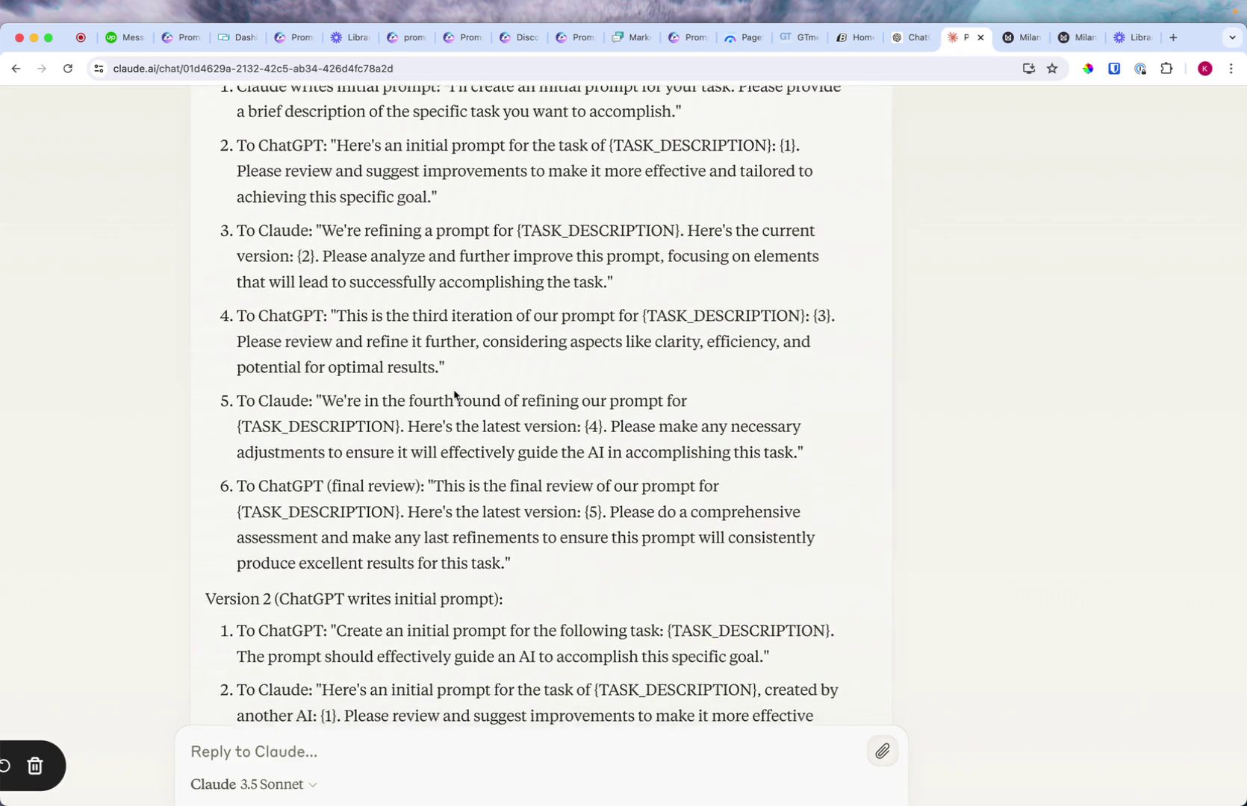
left_click_drag(319, 357, 812, 416)
key("super+c")
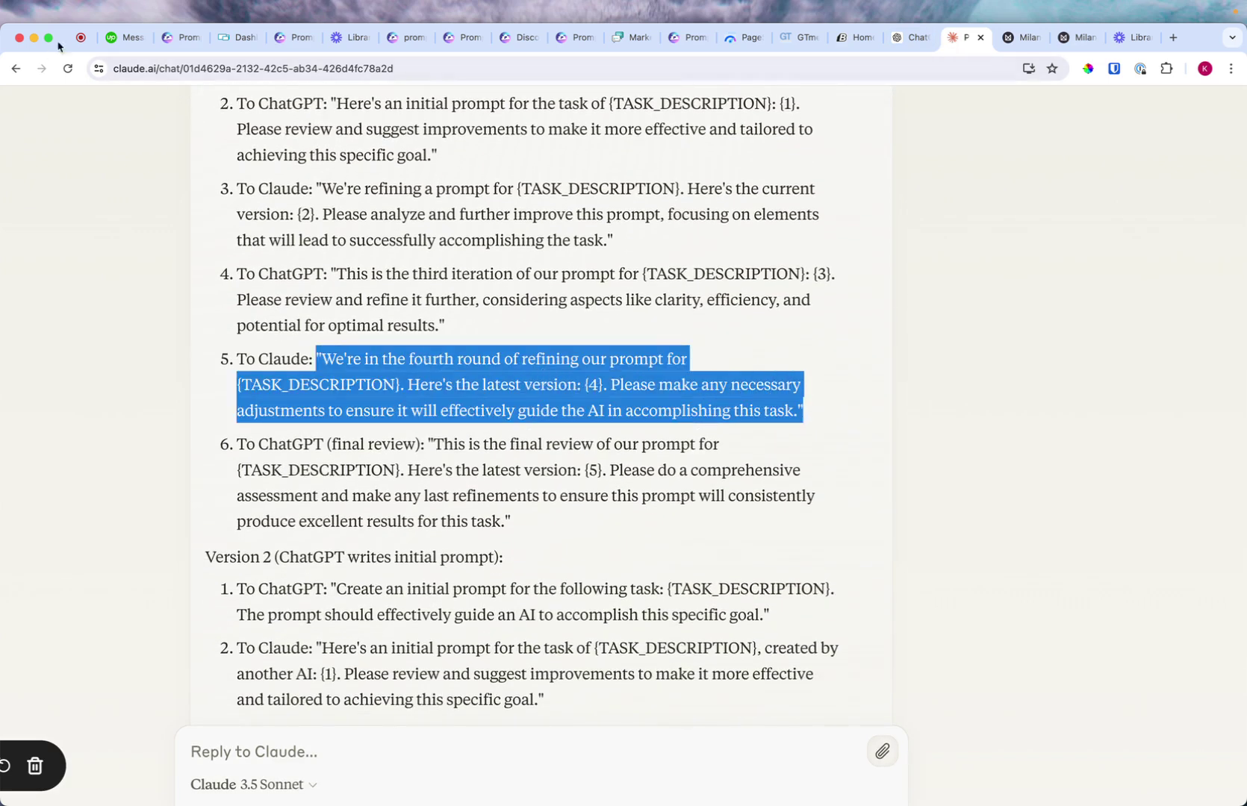
left_click(180, 39)
left_click(1210, 118)
- Title and describe the new step 'Claude Refine' and choose Claude 3.5 Sonnet
left_click(512, 399)
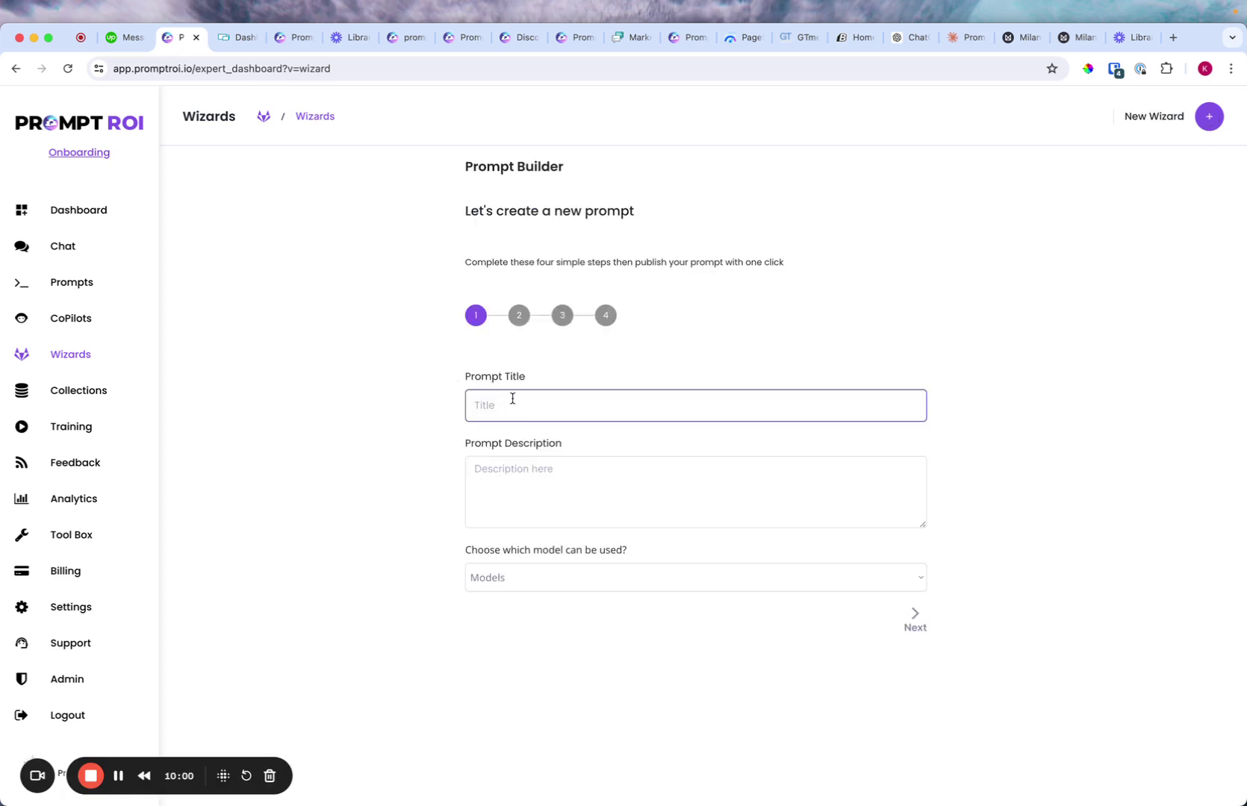
type("Claude Refine")
key("Tab")
type("Claude Refi")
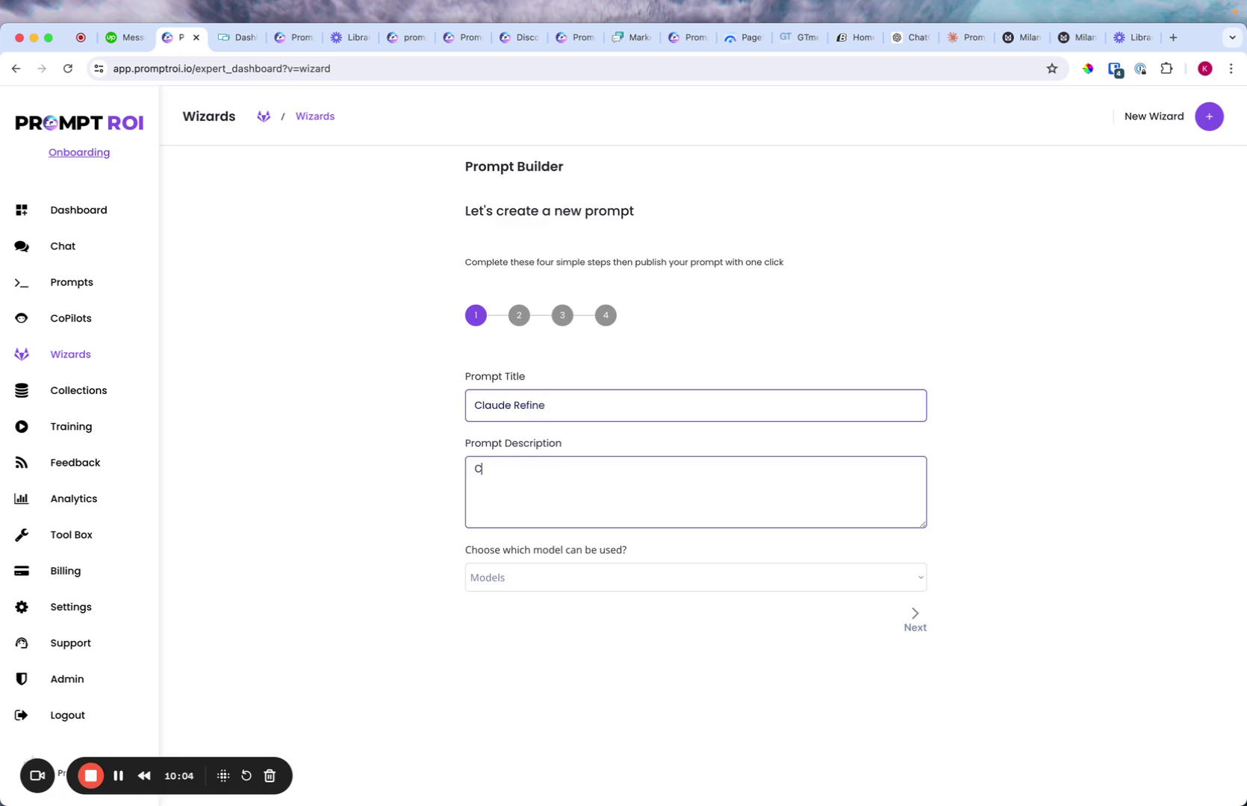
type("ne")
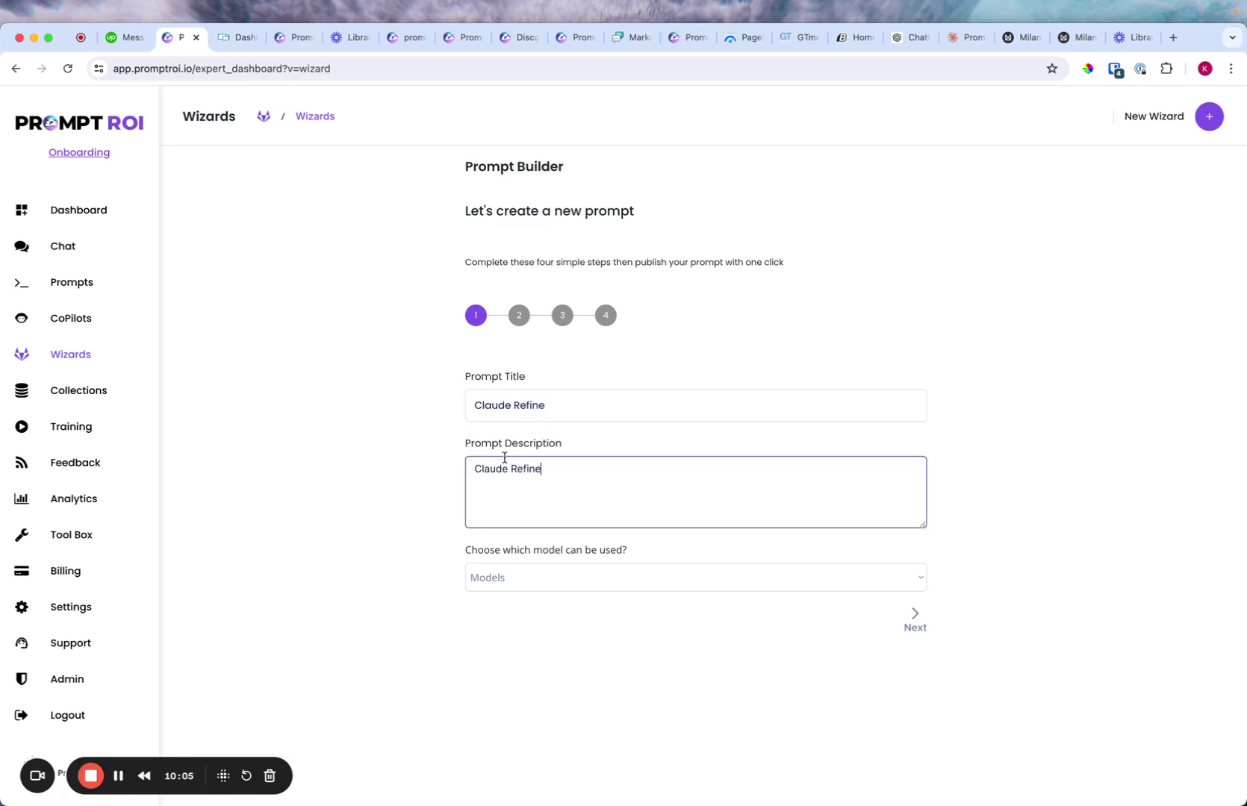
left_click(523, 571)
left_click(526, 631)
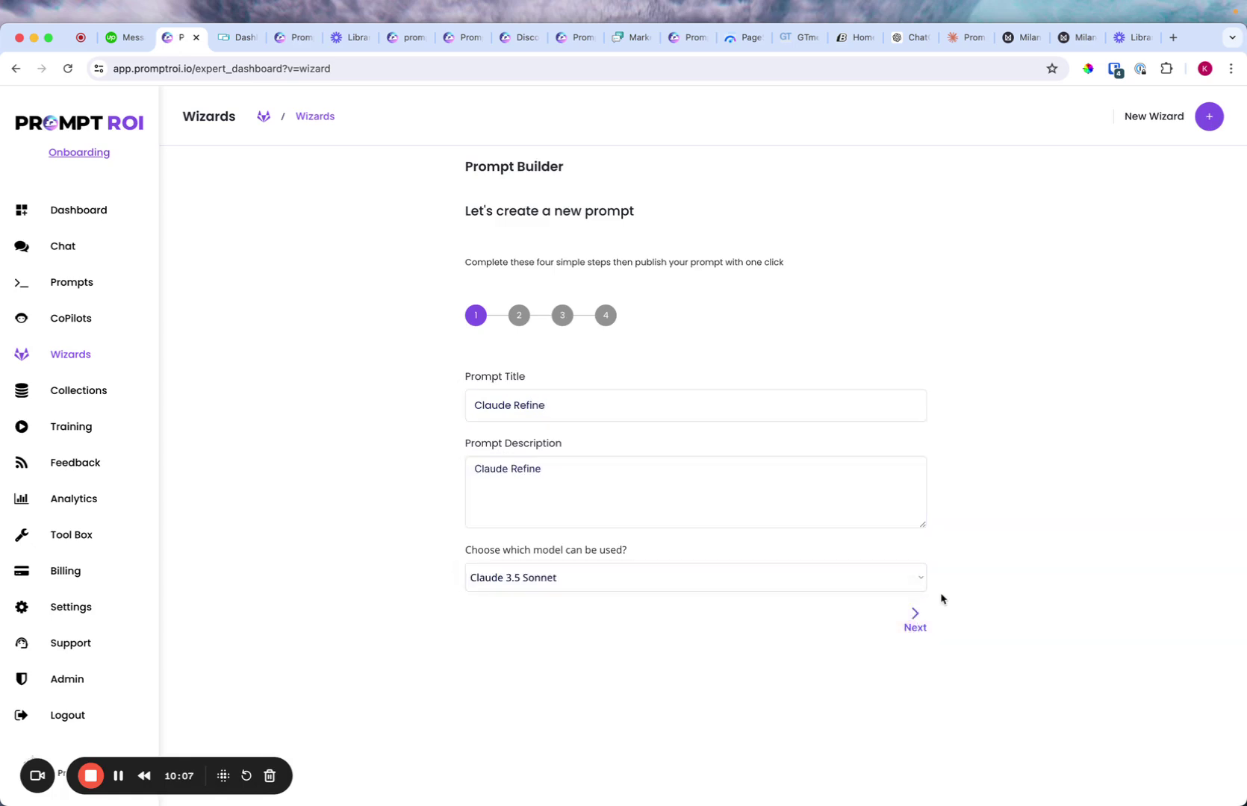
left_click(912, 619)
- Paste the fourth-round prompt with TASK_DESCRIPTION renamed to {Task}, and submit it
key("super+v")
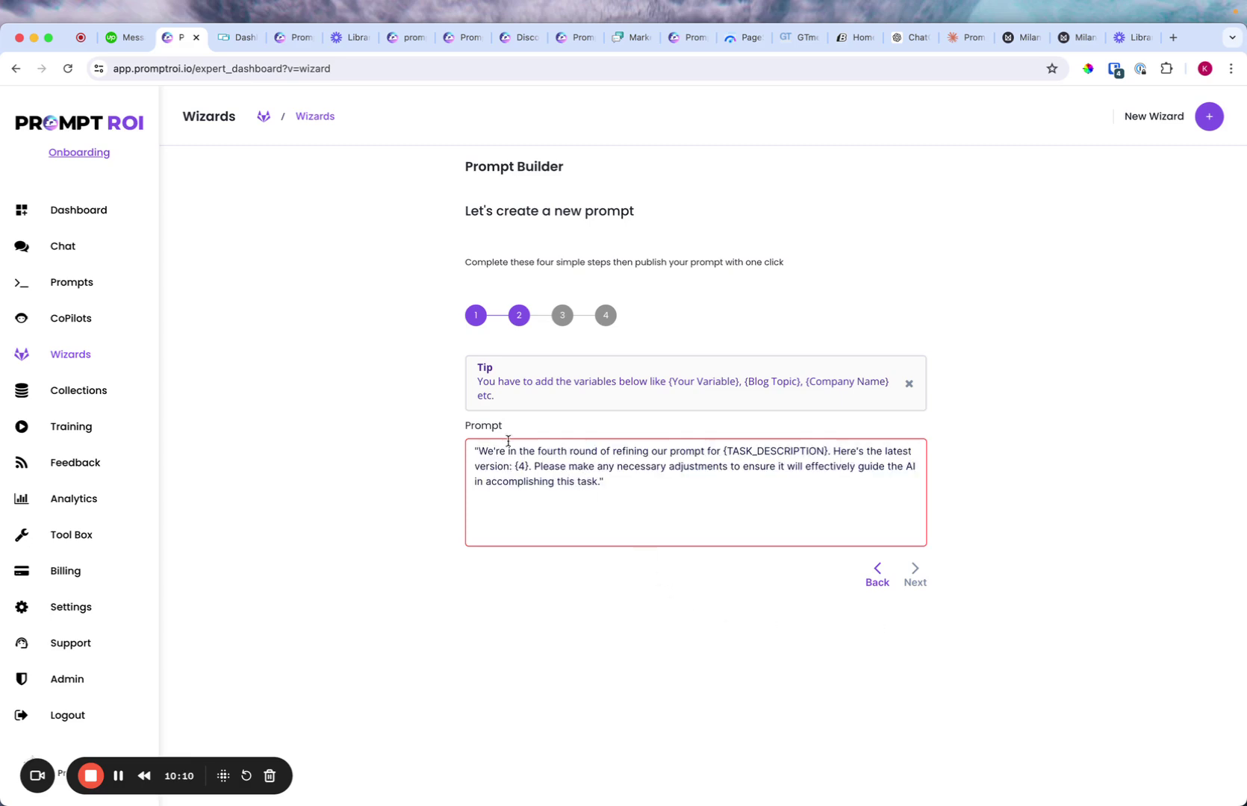
left_click(478, 451)
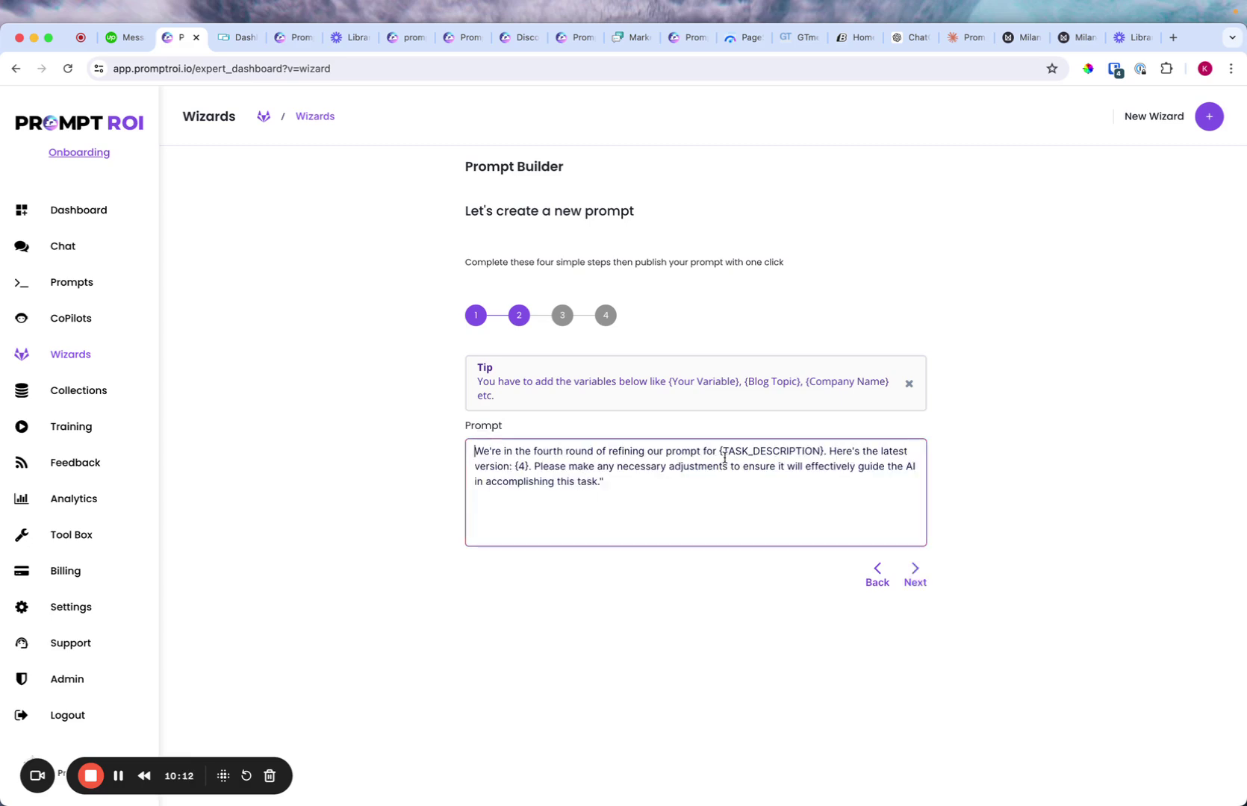
left_click_drag(721, 450, 819, 450)
type("Task")
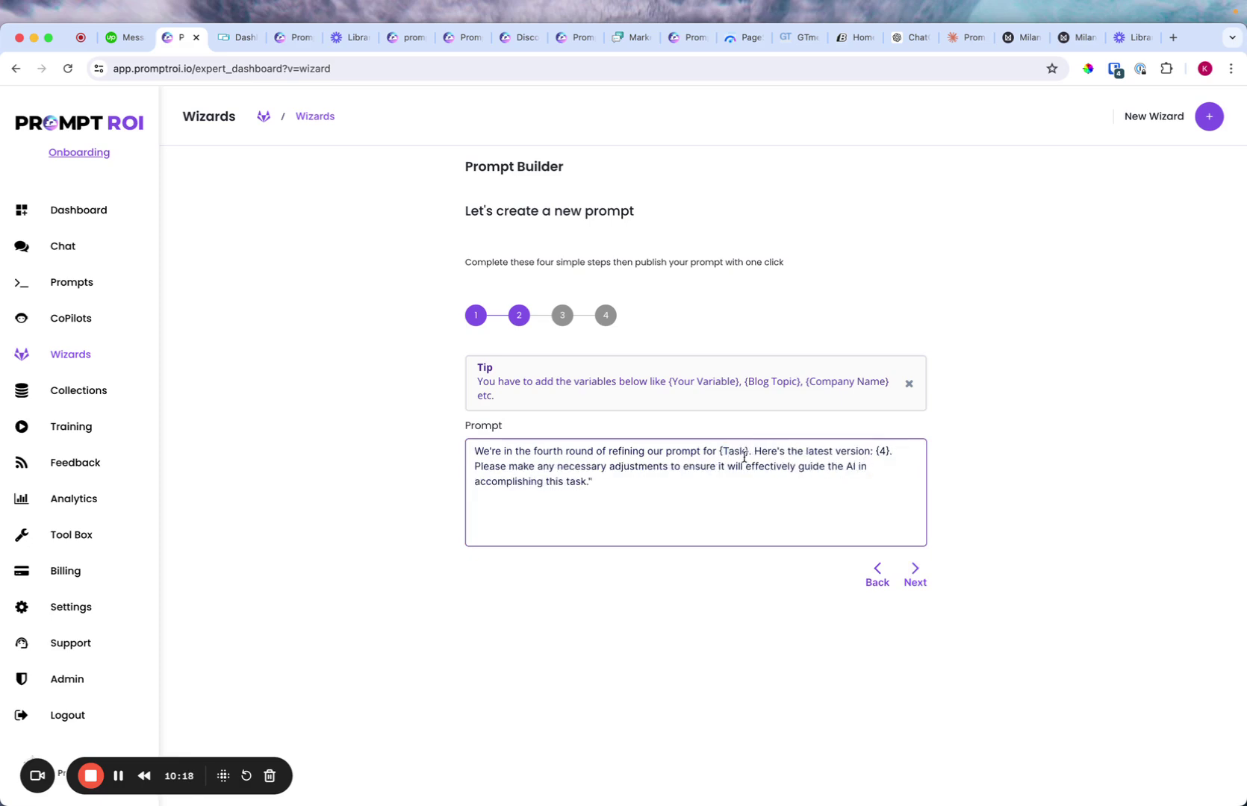
left_click(697, 474)
left_click(917, 581)
left_click(913, 718)
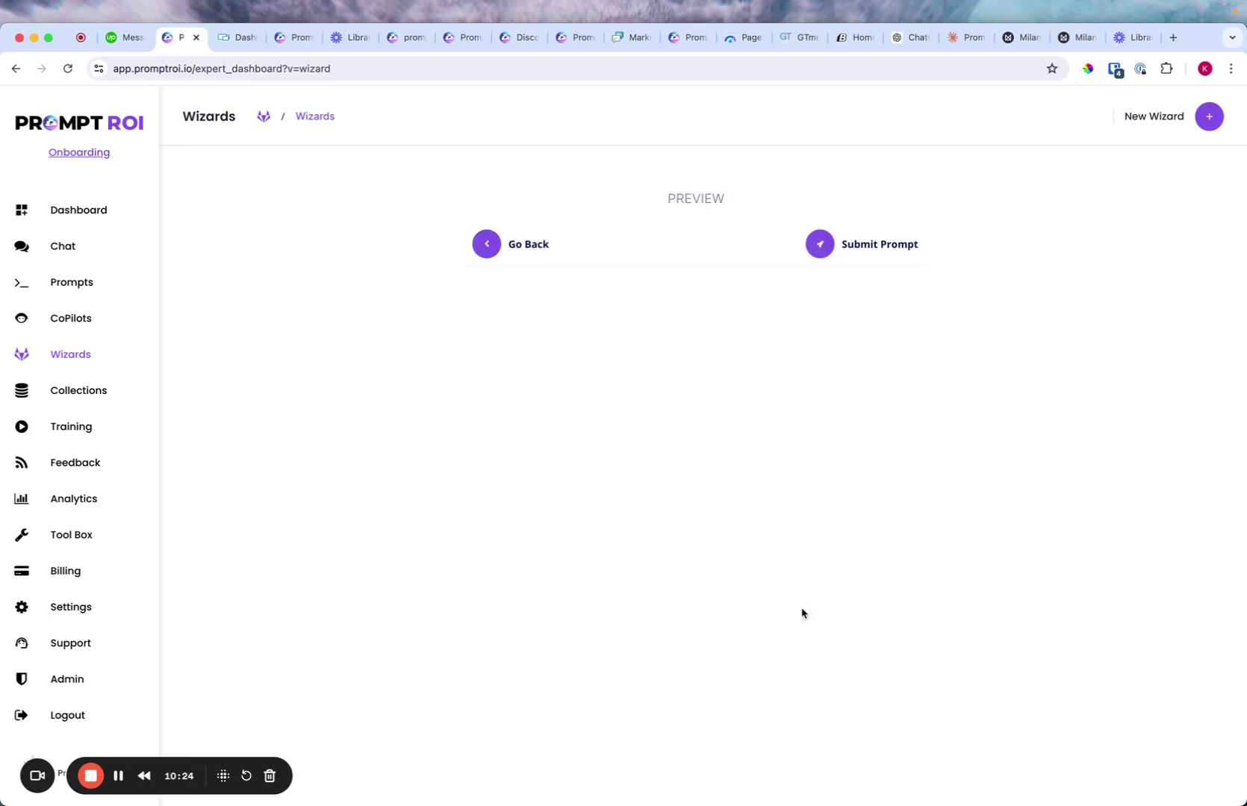
left_click(875, 250)
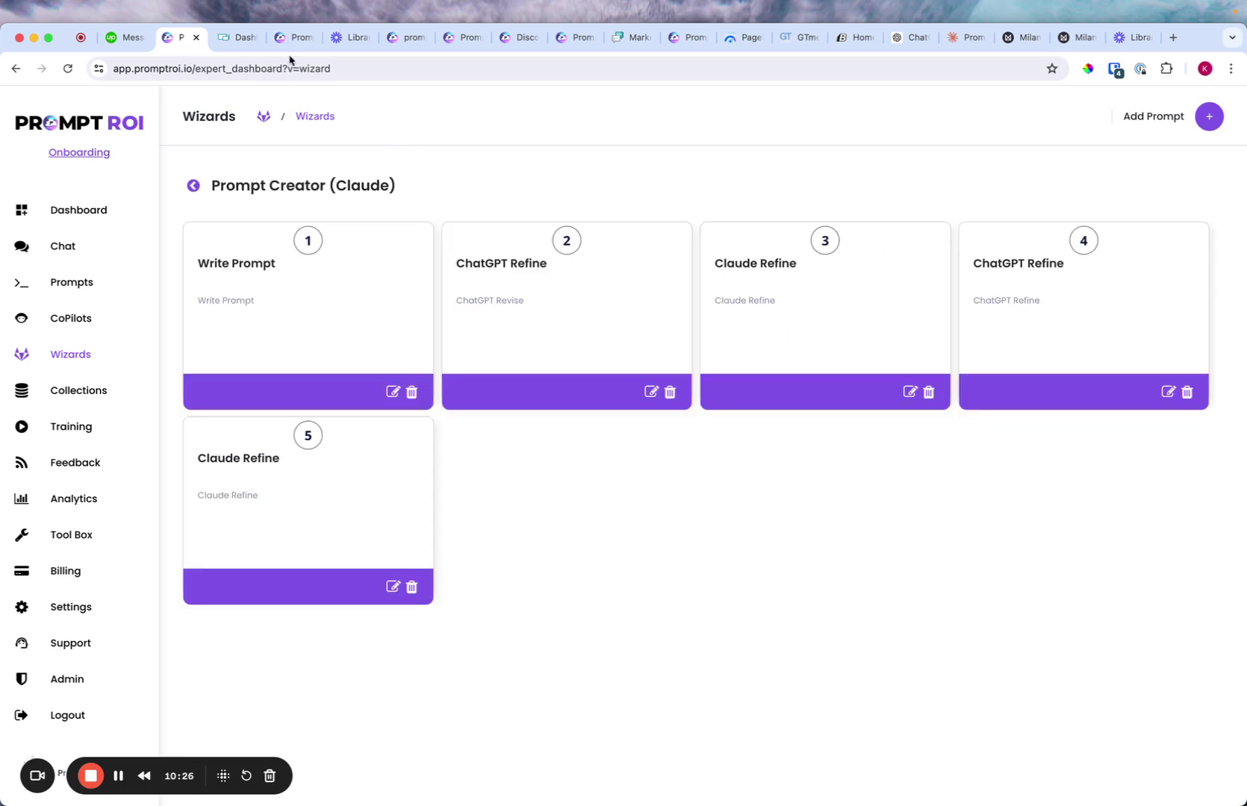
- Select item 6's quoted final-review prompt in Claude's refinement sequence
left_click(974, 38)
scroll(549, 420, "down", 1)
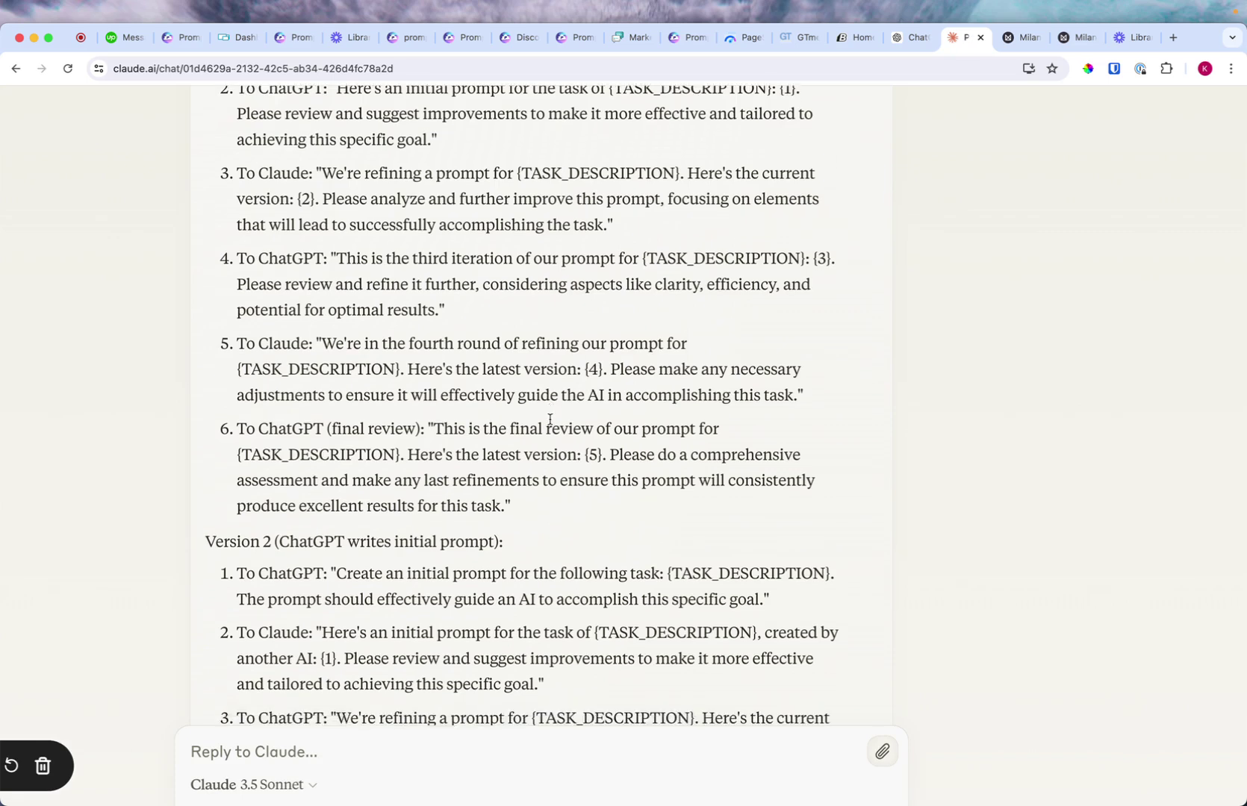
scroll(429, 413, "up", 1)
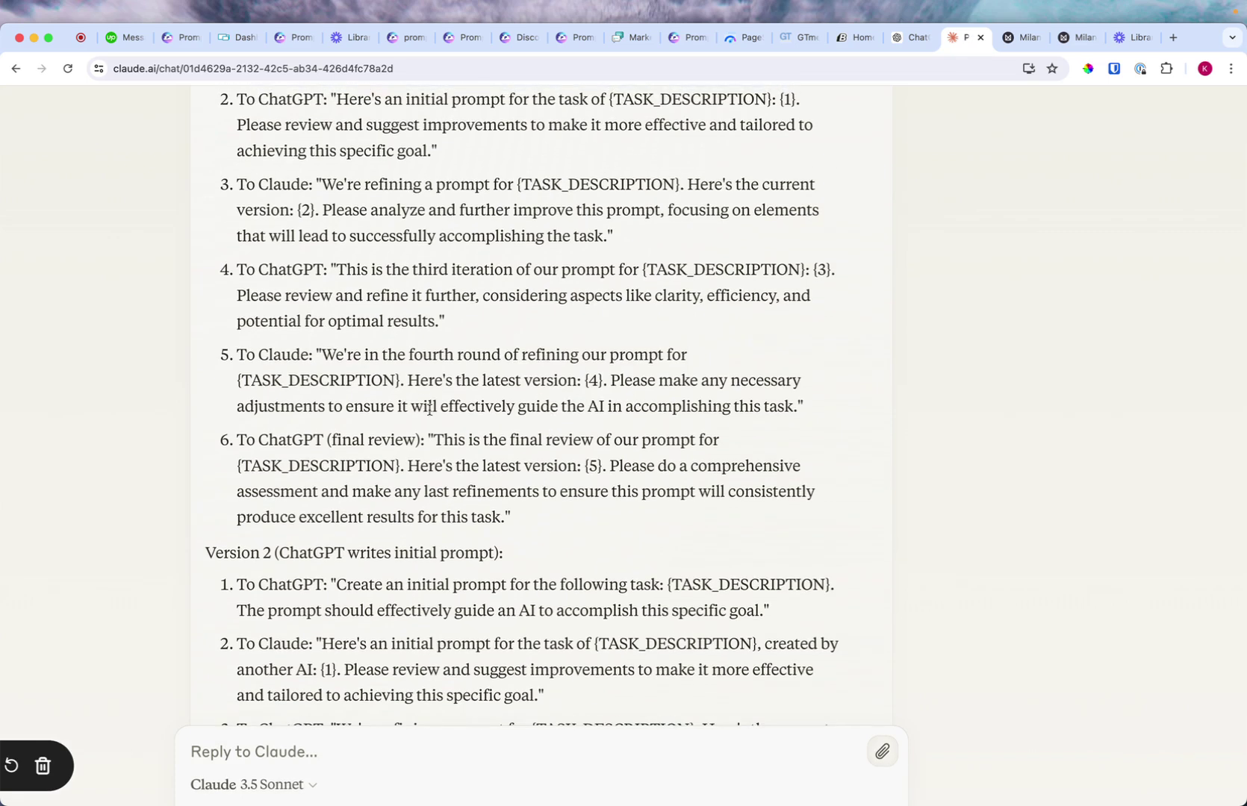
scroll(403, 330, "down", 2)
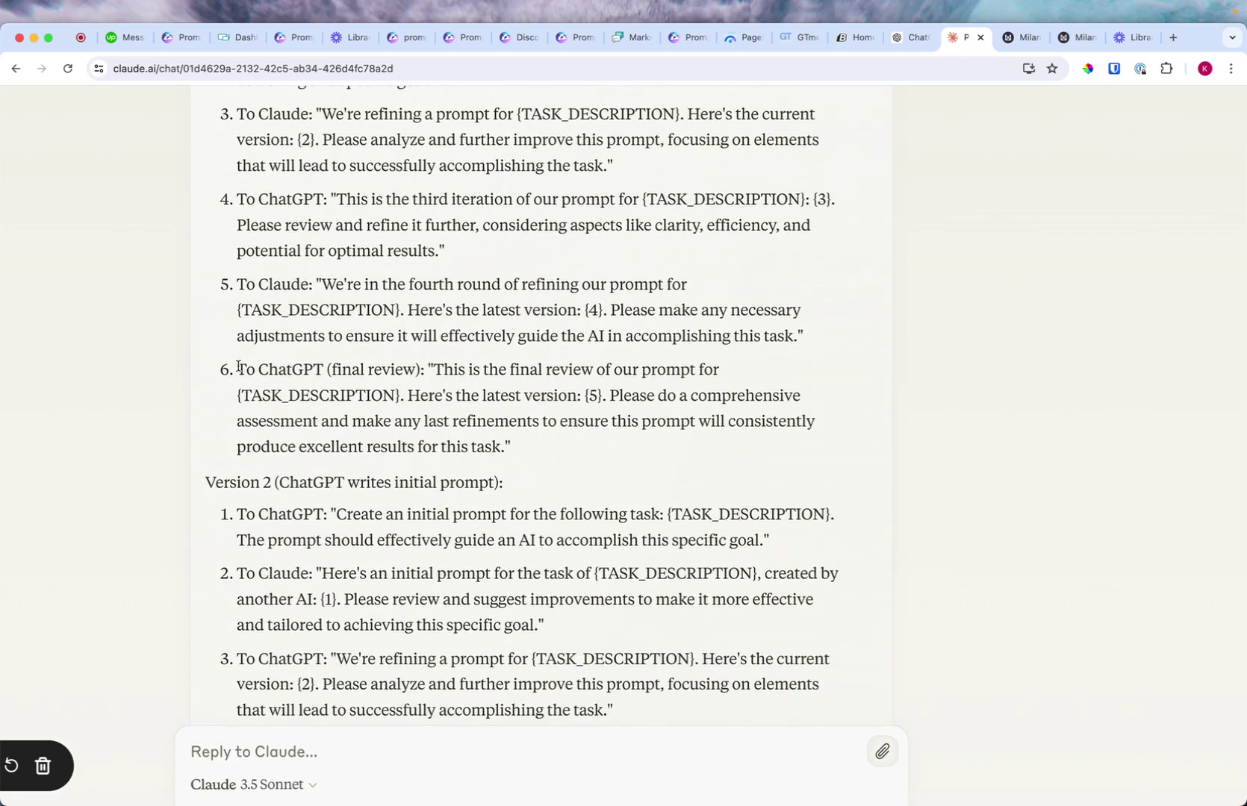
left_click_drag(424, 369, 563, 463)
key("super+c")
- Start a new step titled and described 'ChatGPT Refine' using GPT-4o
left_click(243, 38)
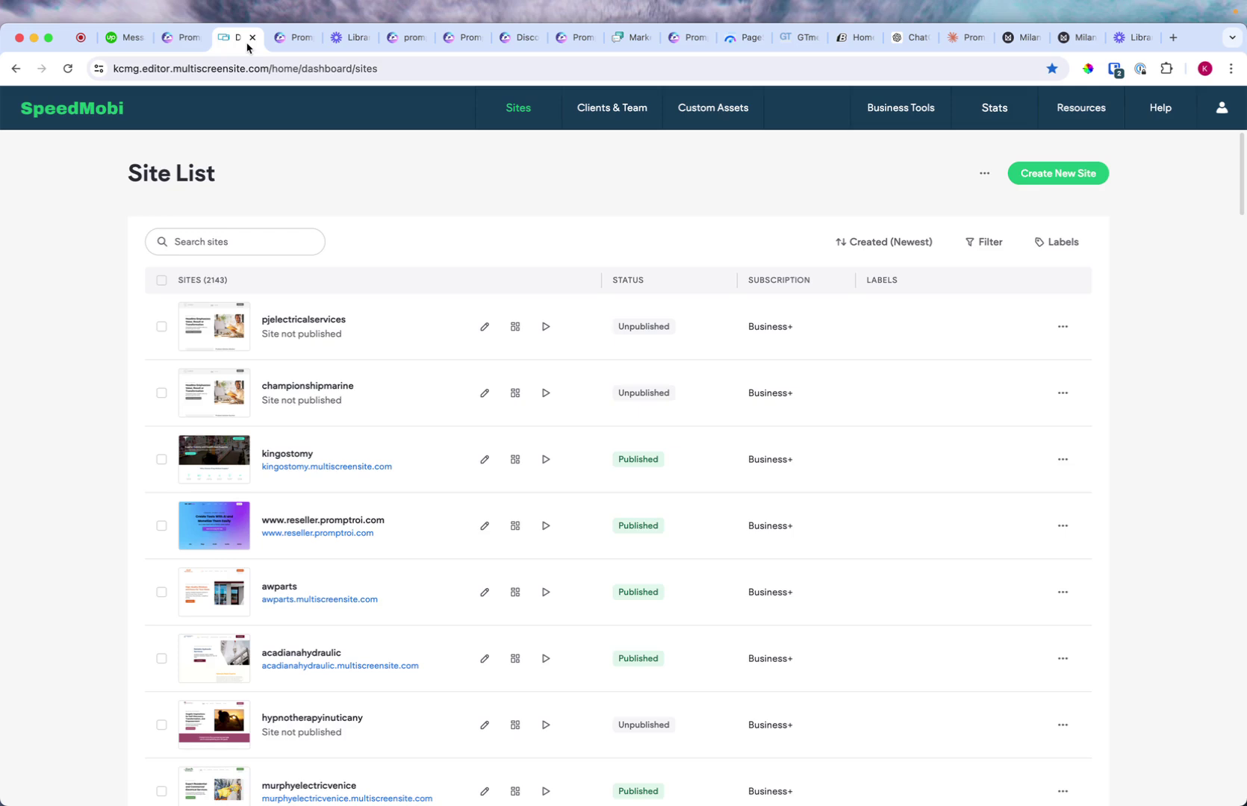
left_click(190, 38)
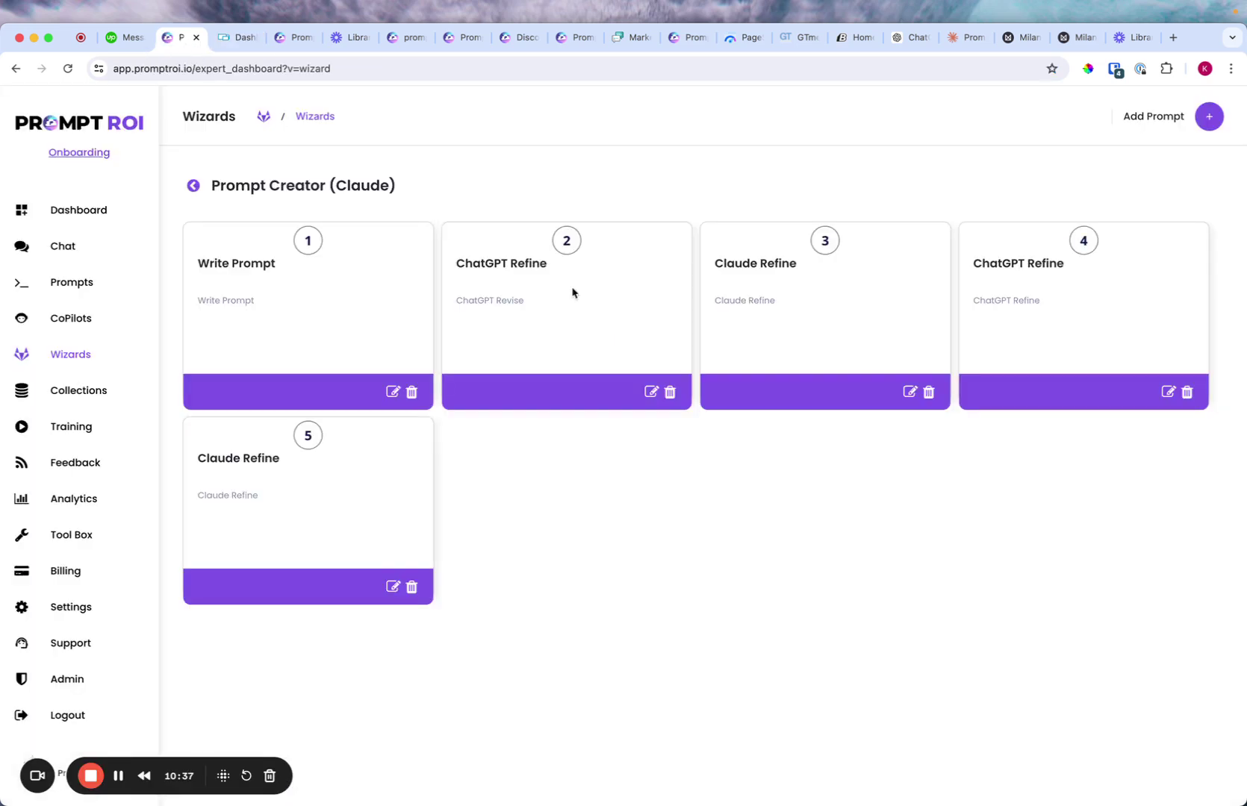
left_click(1162, 119)
left_click(671, 395)
type("ChatGP")
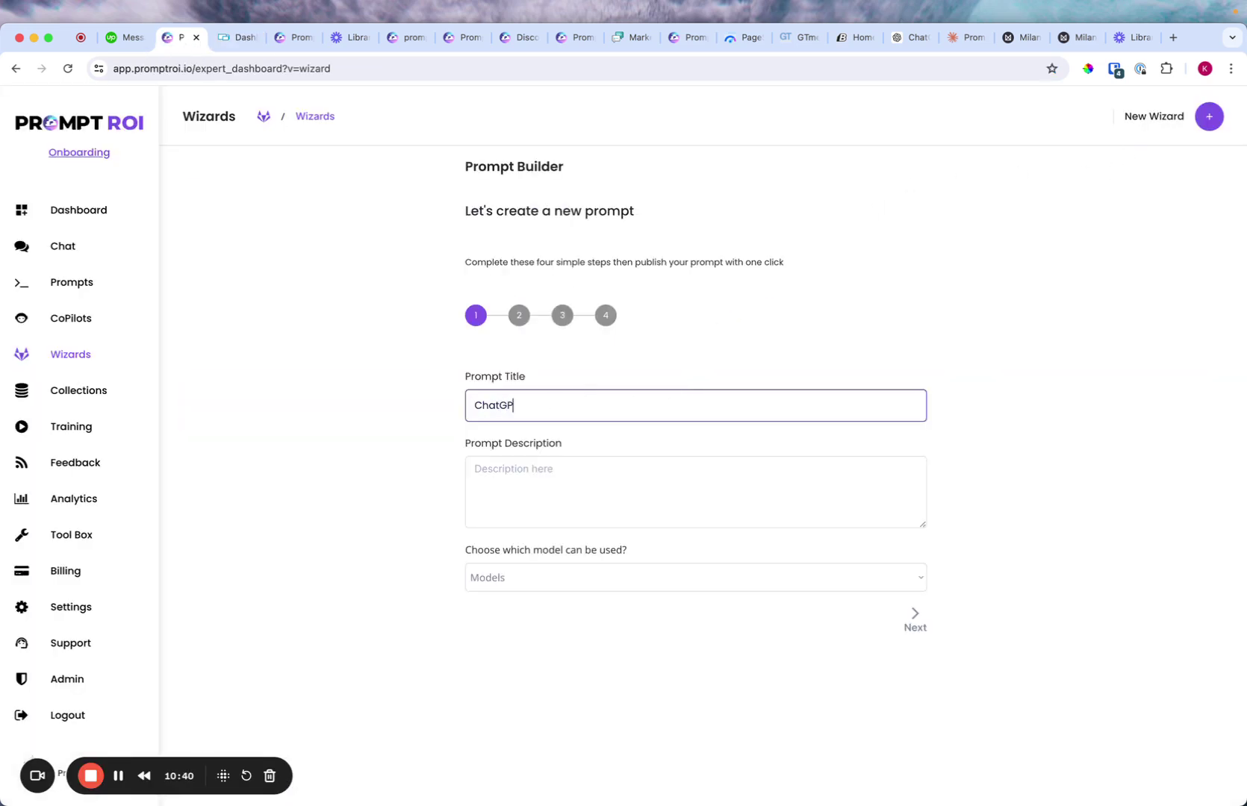
type("T Refine")
key("Tab")
type("Ch")
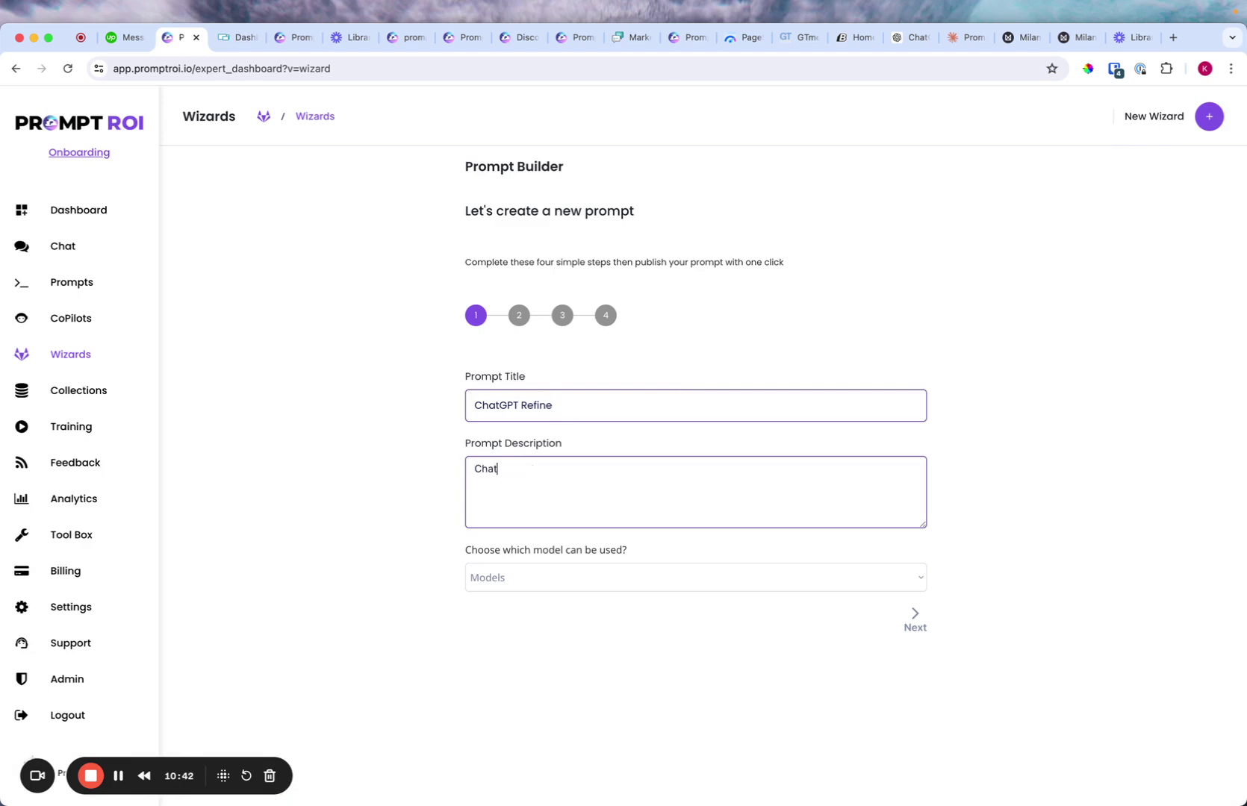
type("atGPT Refine")
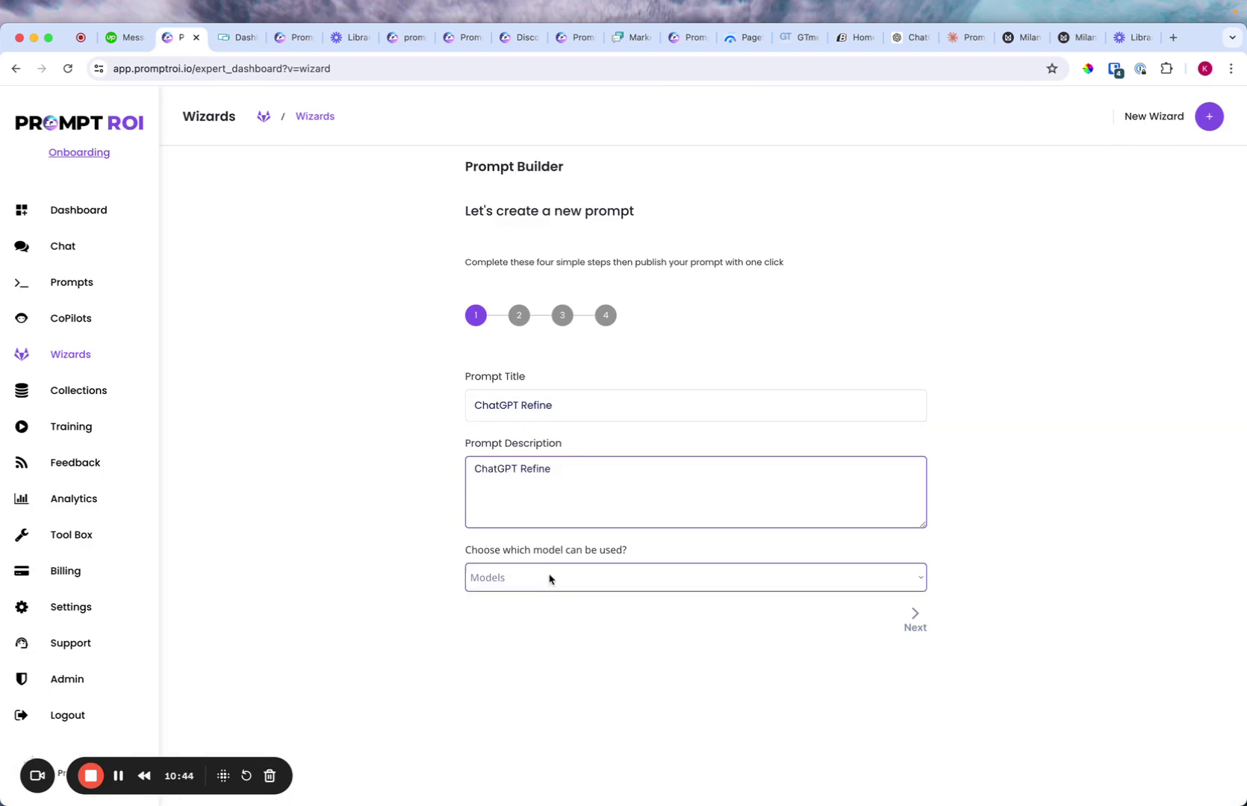
left_click(548, 579)
left_click(896, 595)
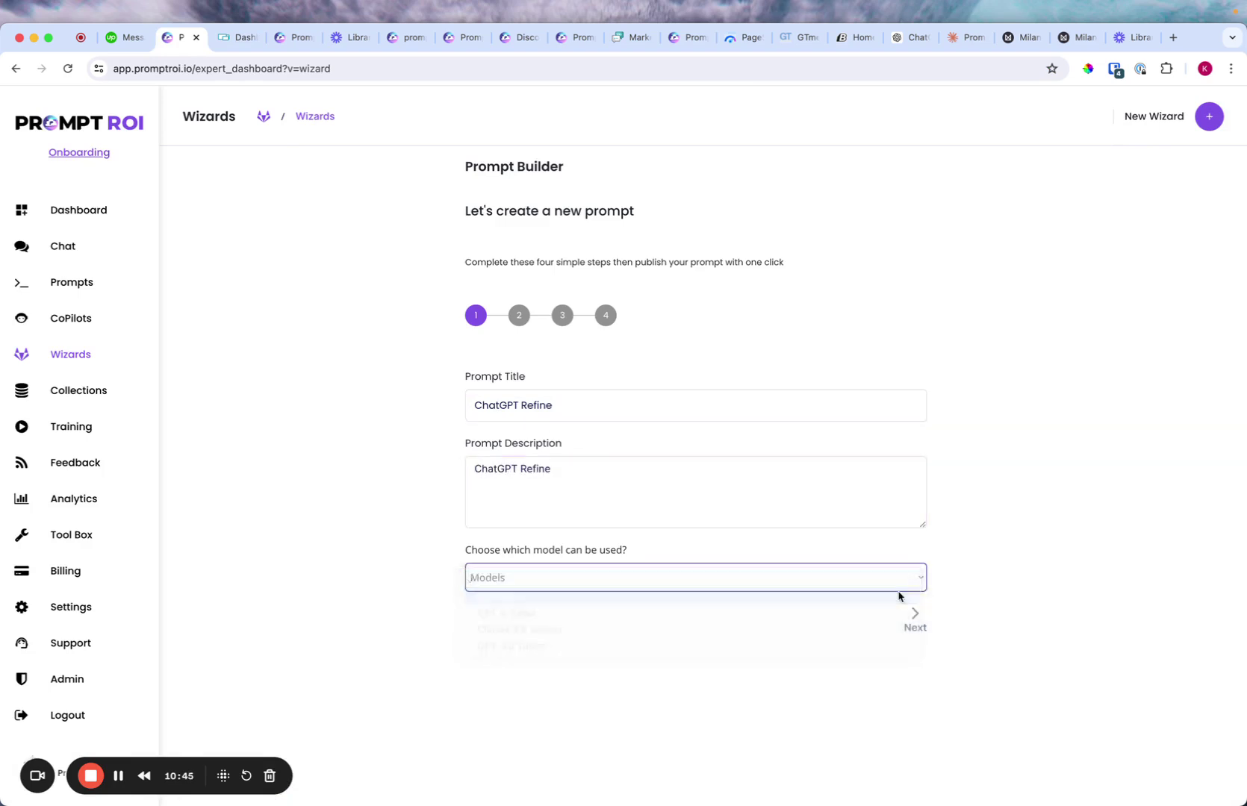
left_click(915, 627)
- Paste the final-review prompt without its leading quote, rename TASK_DESCRIPTION to {Task}, and preview
left_click(660, 520)
key("super+v")
left_click(478, 451)
key("BackSpace")
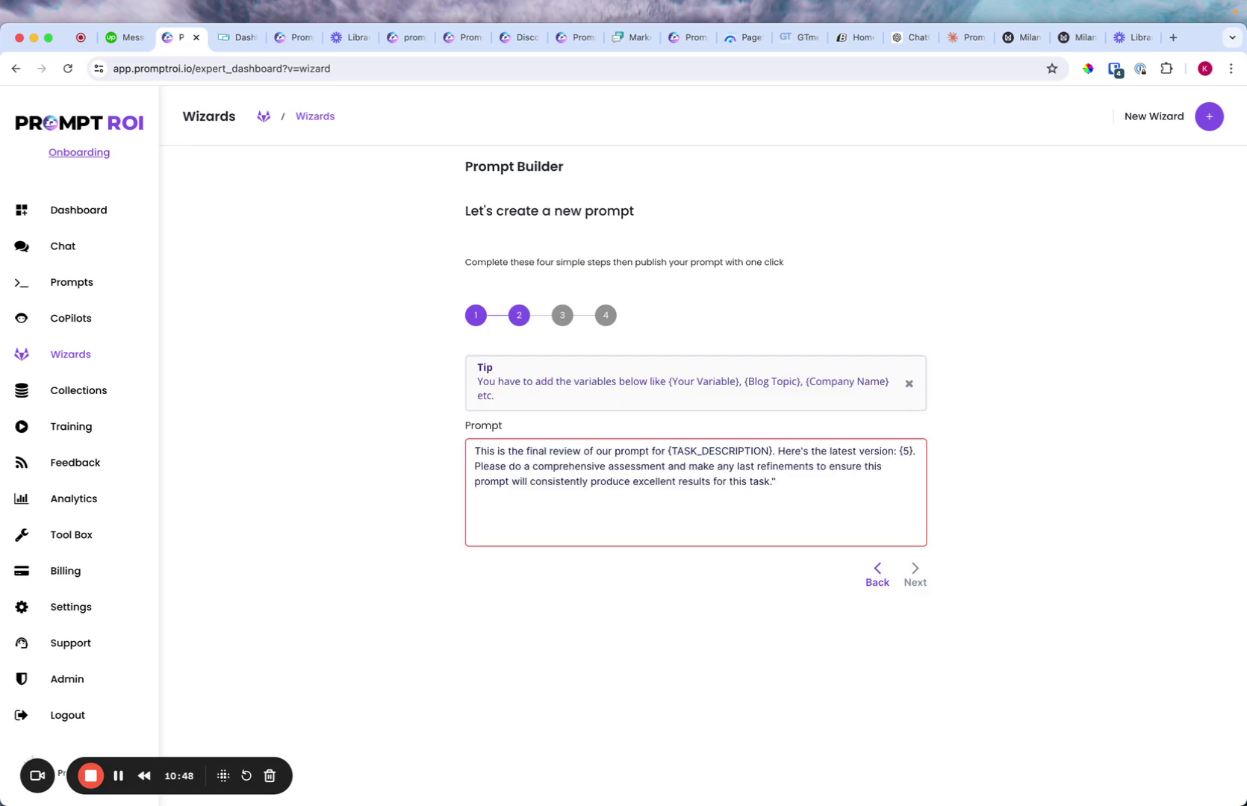
left_click_drag(770, 451, 679, 450)
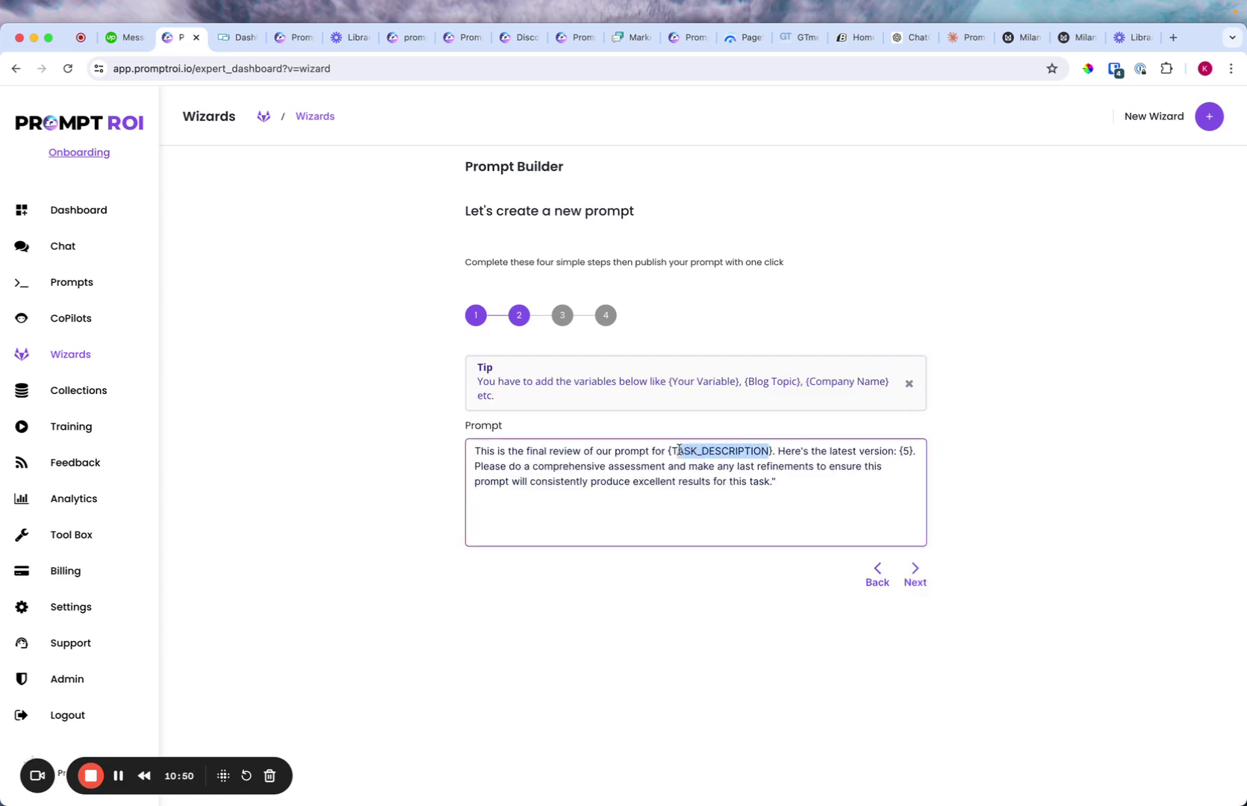
key("BackSpace")
type("ask")
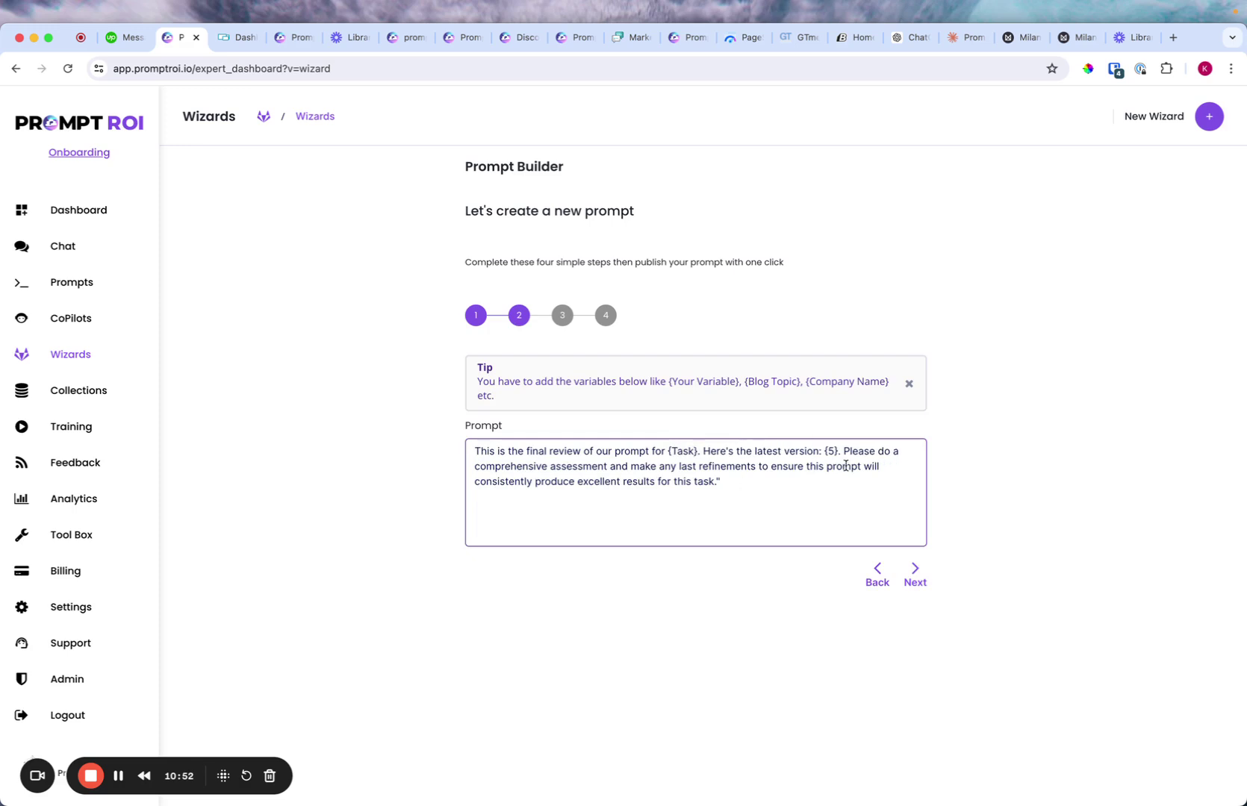
left_click(740, 480)
left_click(917, 575)
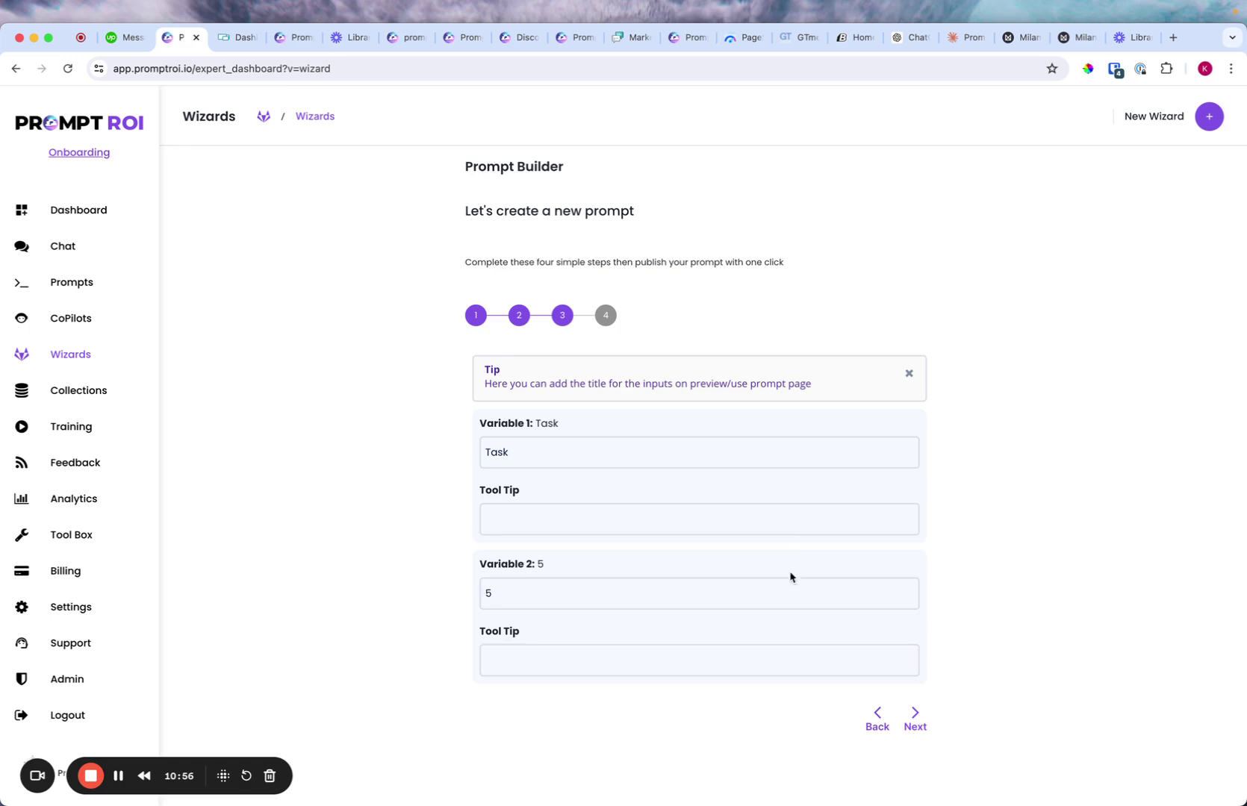
left_click(915, 717)
- Save the new step, then append 1 to step 2's Prompt Title and re-save it
left_click(894, 251)
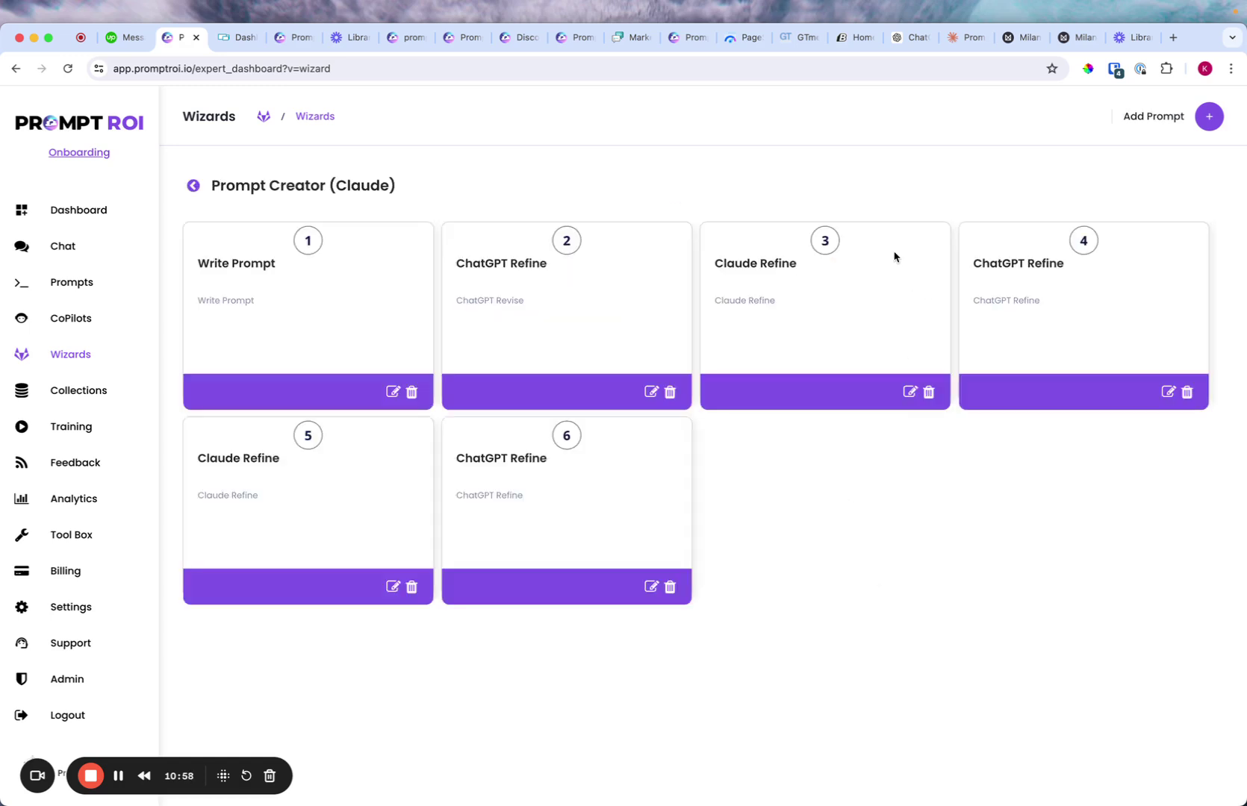
left_click(651, 392)
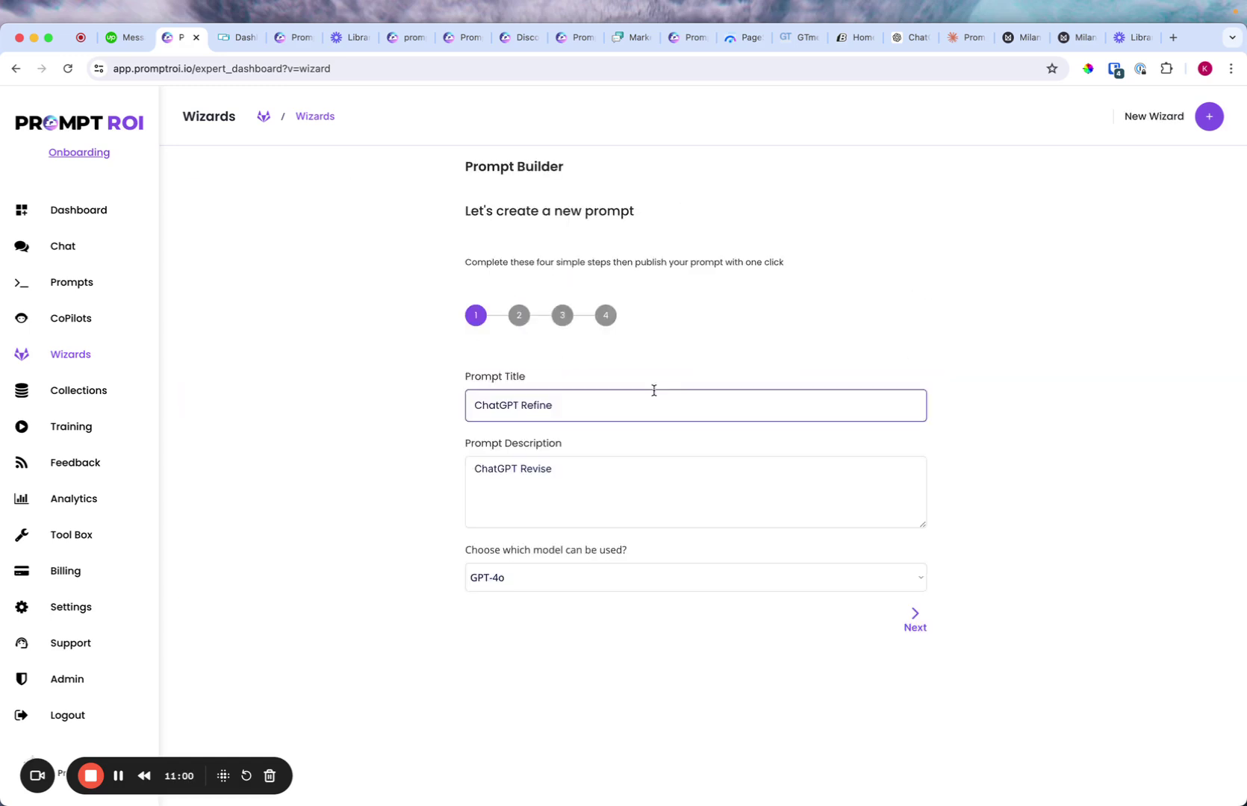
left_click(562, 407)
type("1")
left_click(915, 623)
left_click(916, 580)
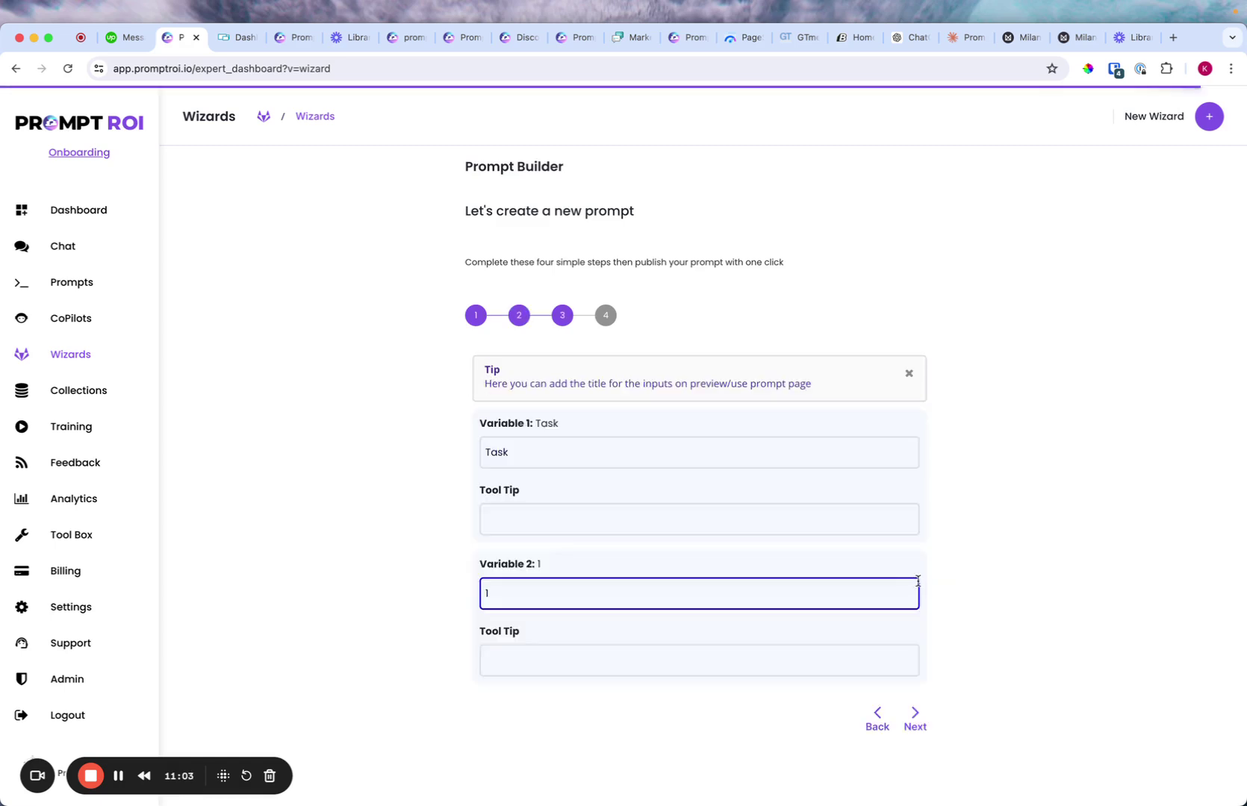
left_click(913, 715)
left_click(889, 257)
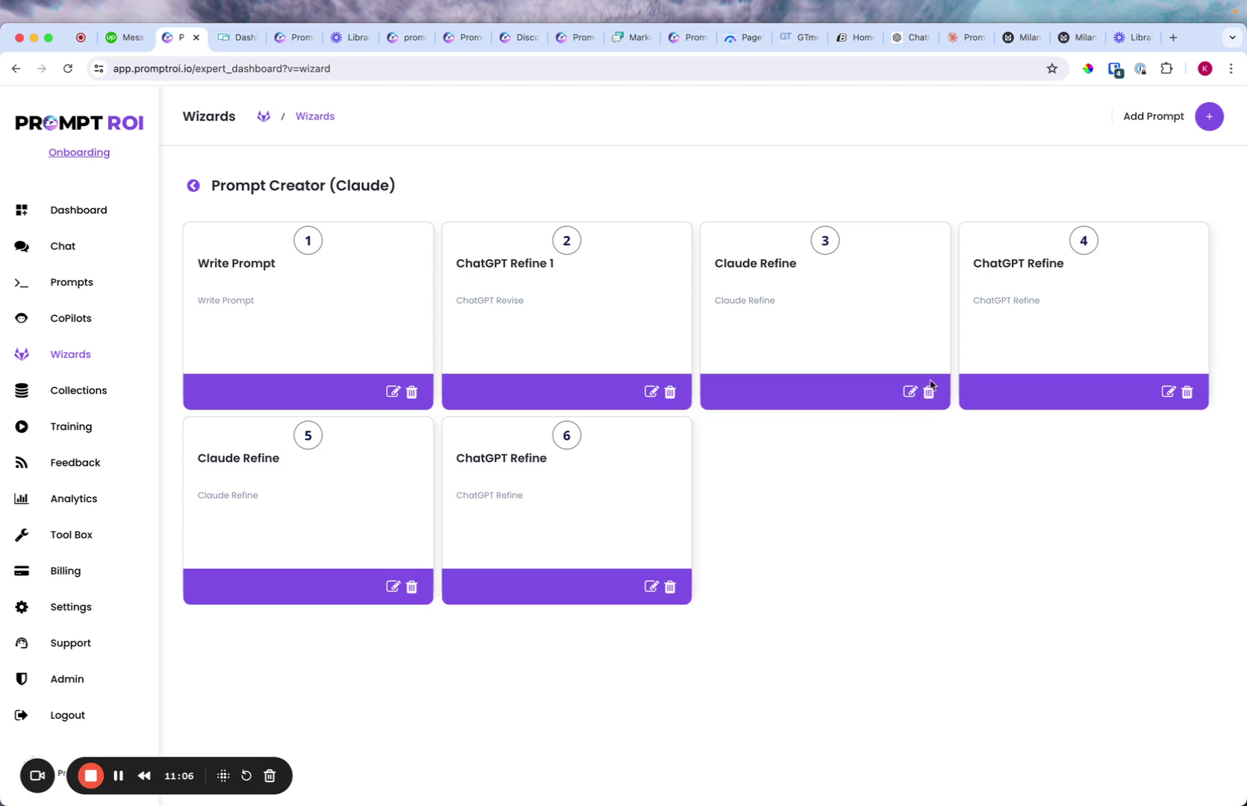
- Step through step 3's edit screens and save it with its title unchanged
left_click(910, 392)
left_click(591, 407)
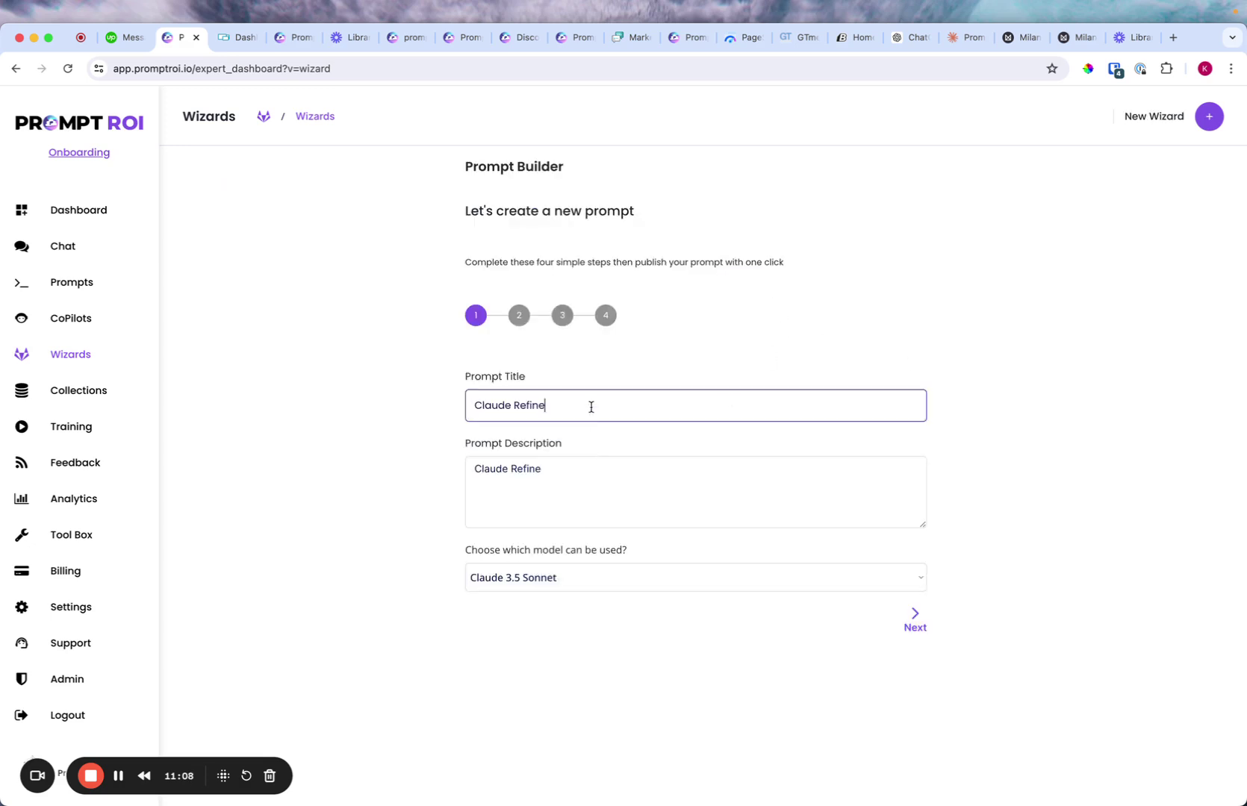
left_click(916, 620)
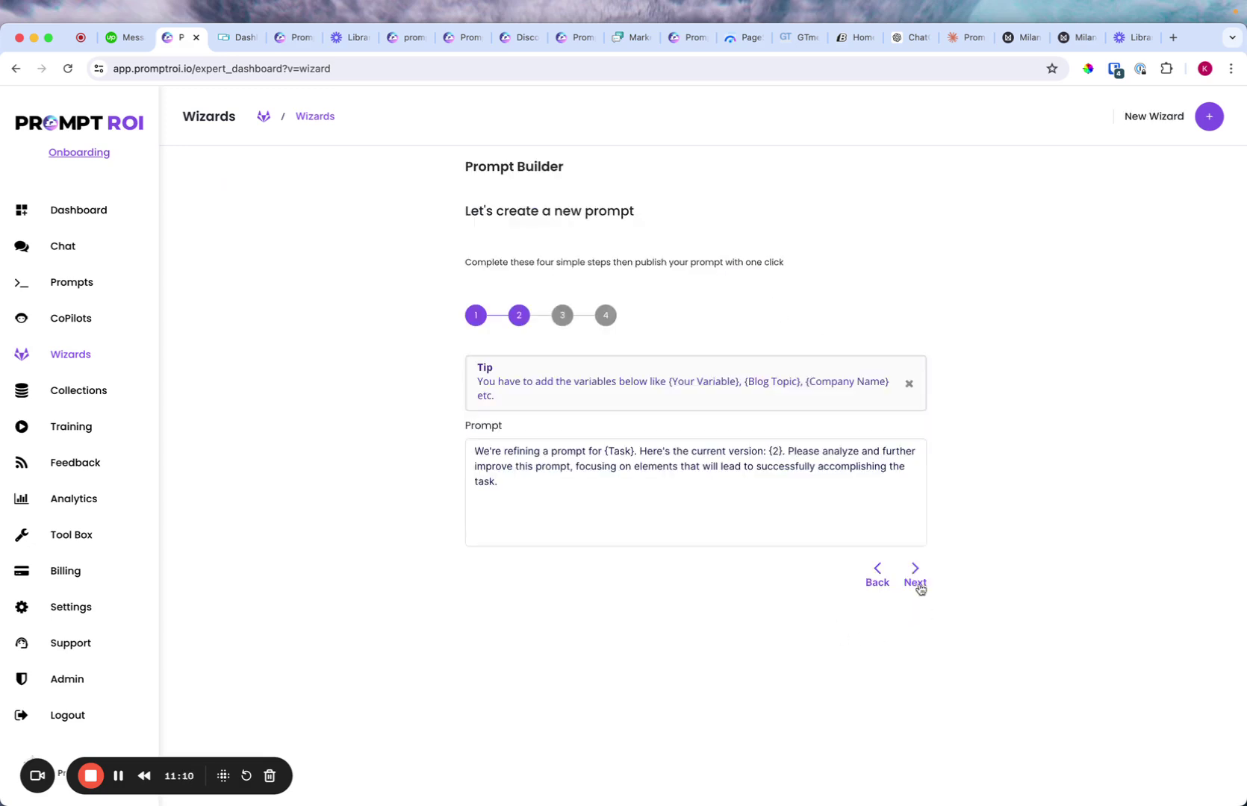
left_click(915, 583)
left_click(915, 720)
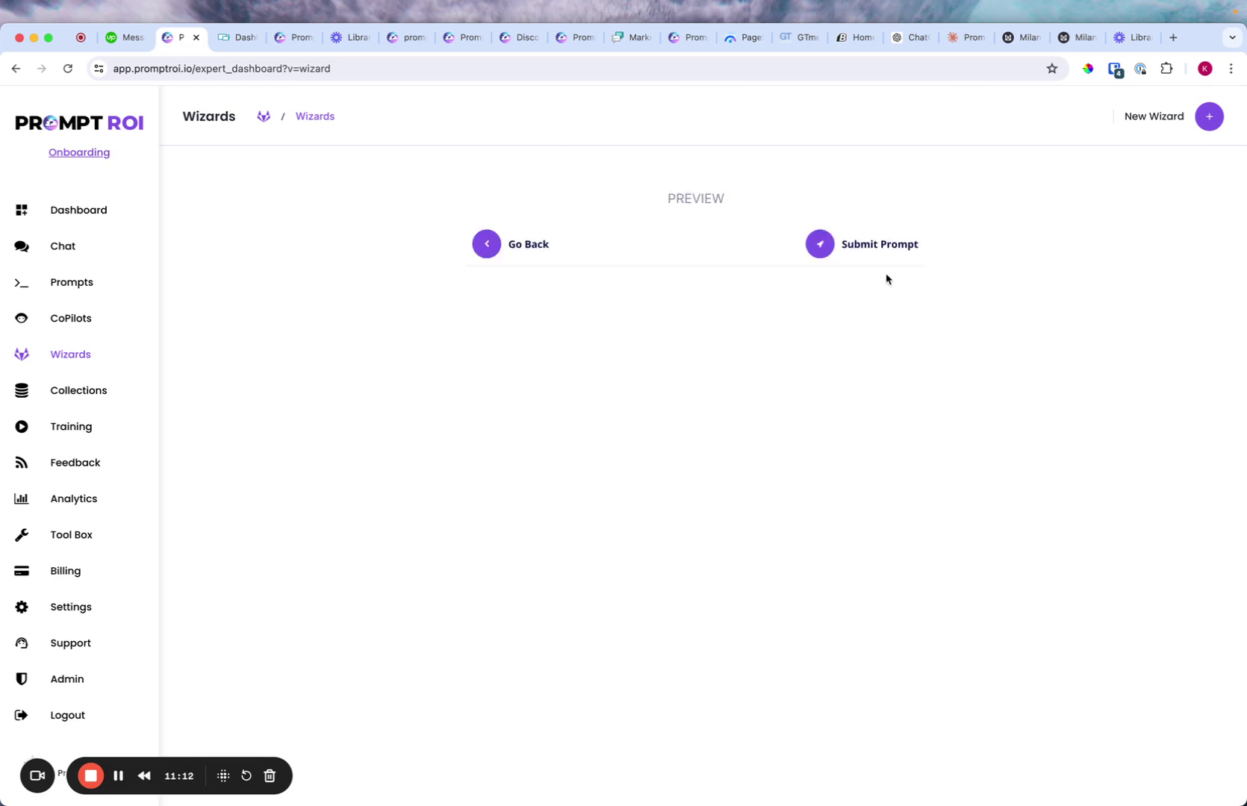
left_click(883, 245)
- Append 2 to step 4's Prompt Title and save the step
left_click(1169, 392)
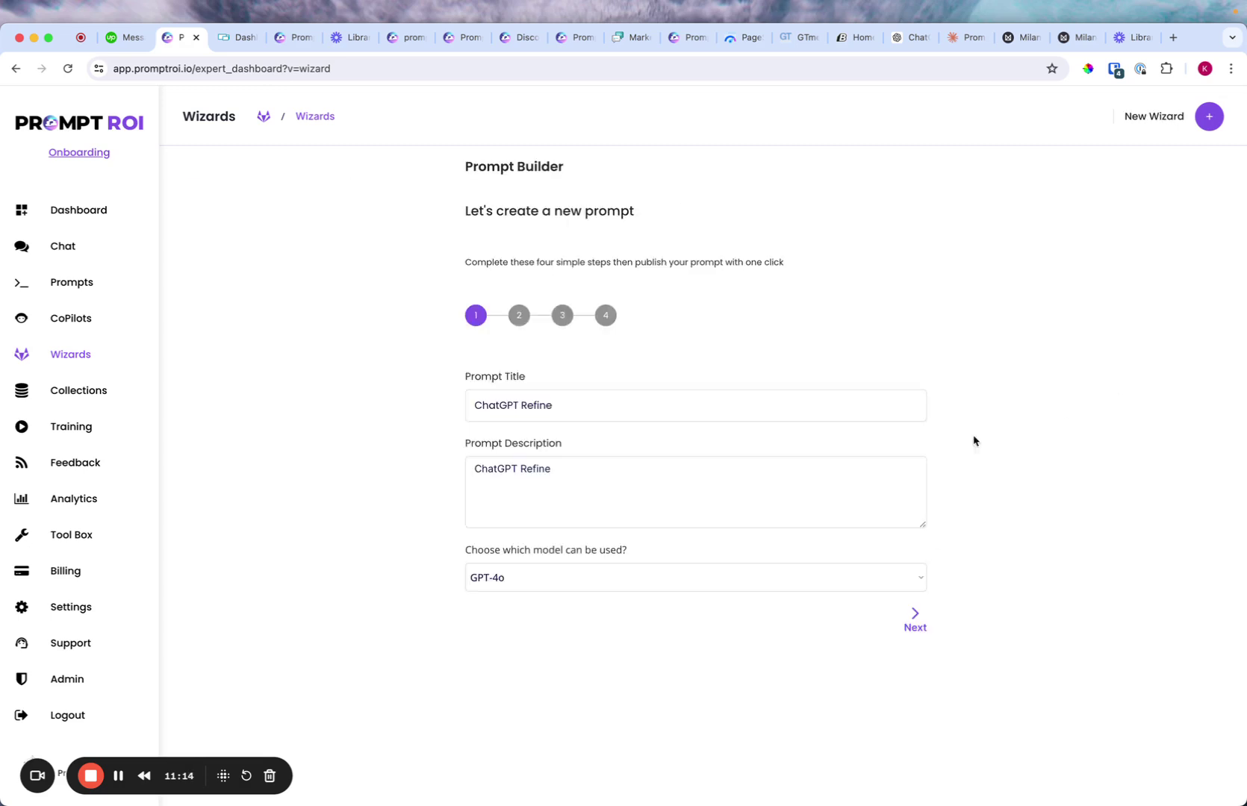
left_click(668, 411)
type("2")
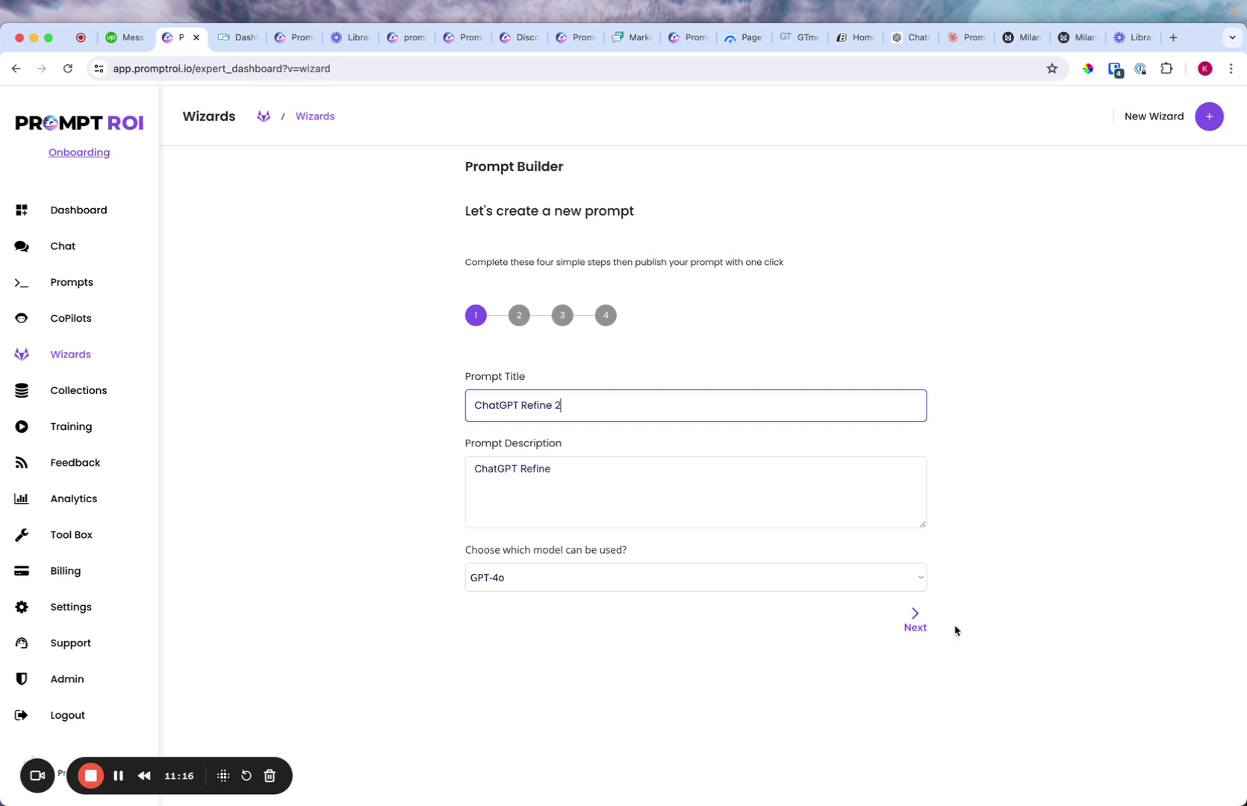
left_click(917, 620)
left_click(918, 571)
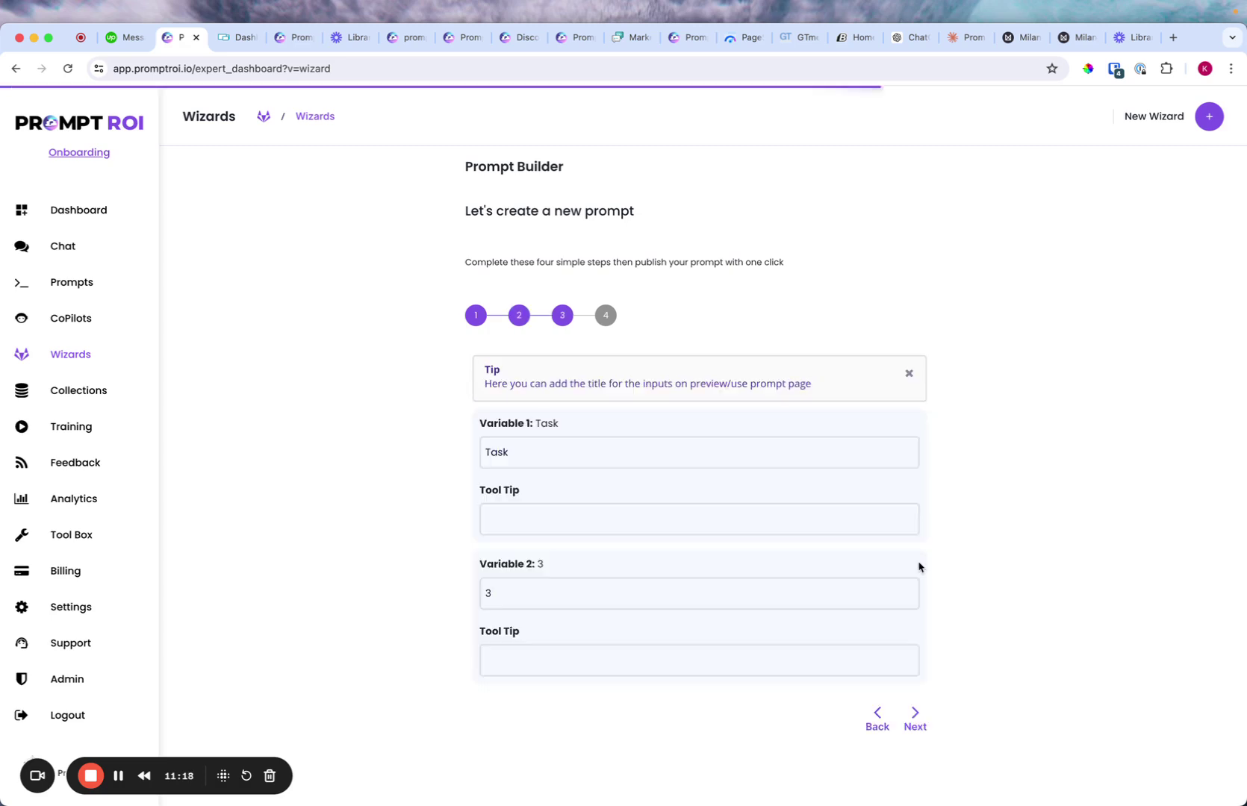
left_click(916, 717)
left_click(884, 251)
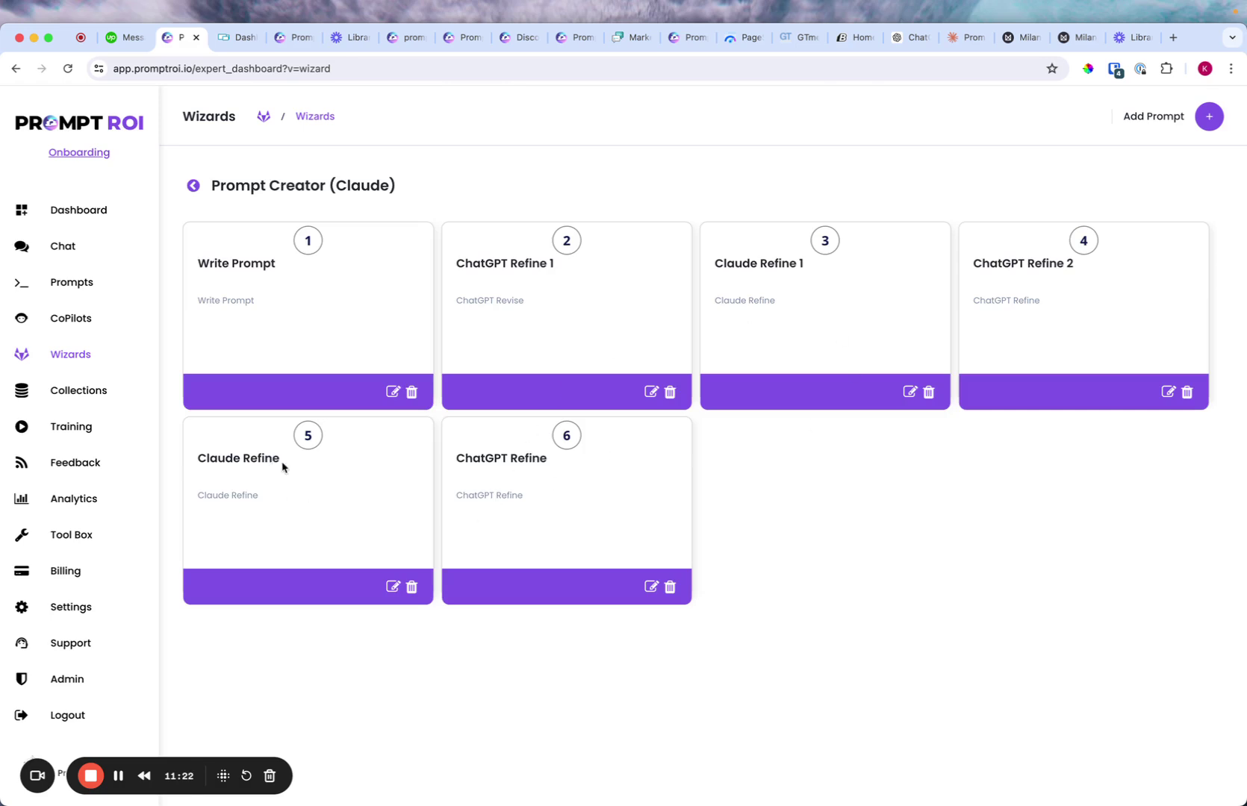
- Append 2 to step 5's Prompt Title and save that step too
left_click(398, 584)
left_click(590, 409)
type("2")
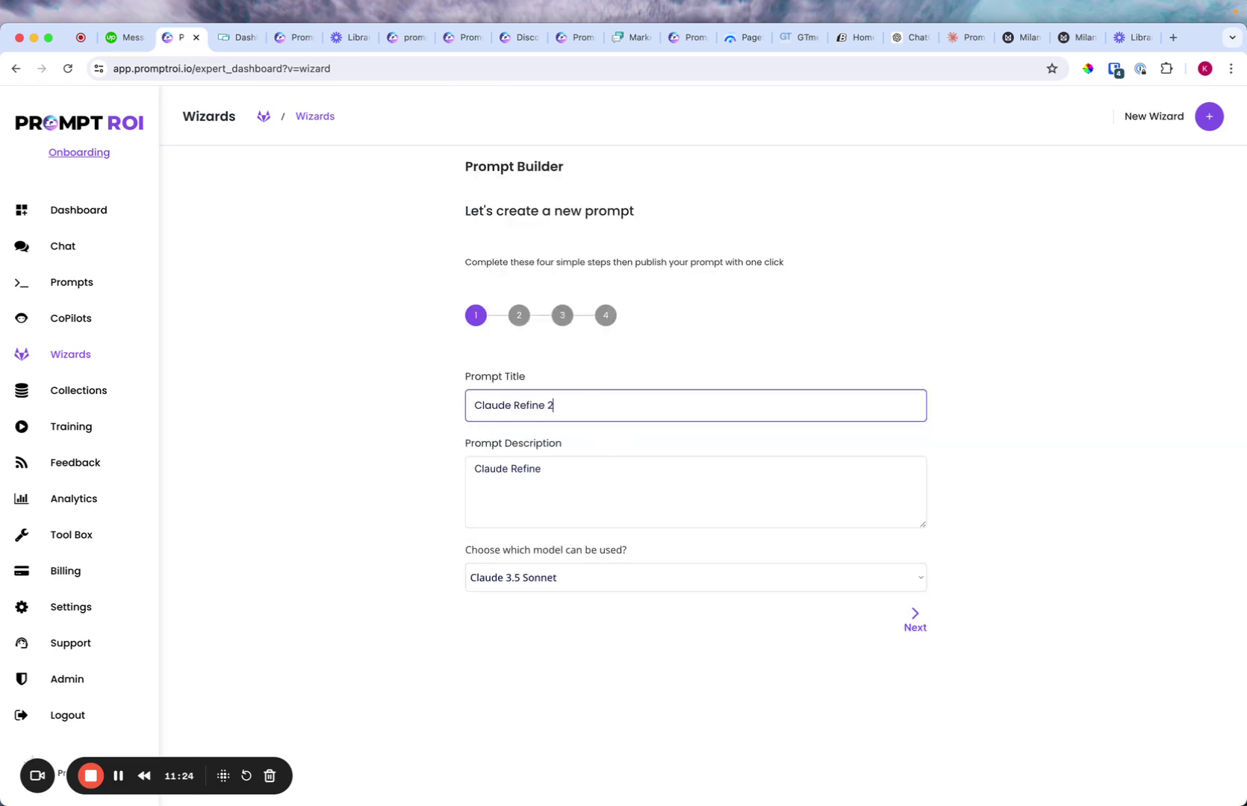
left_click(914, 620)
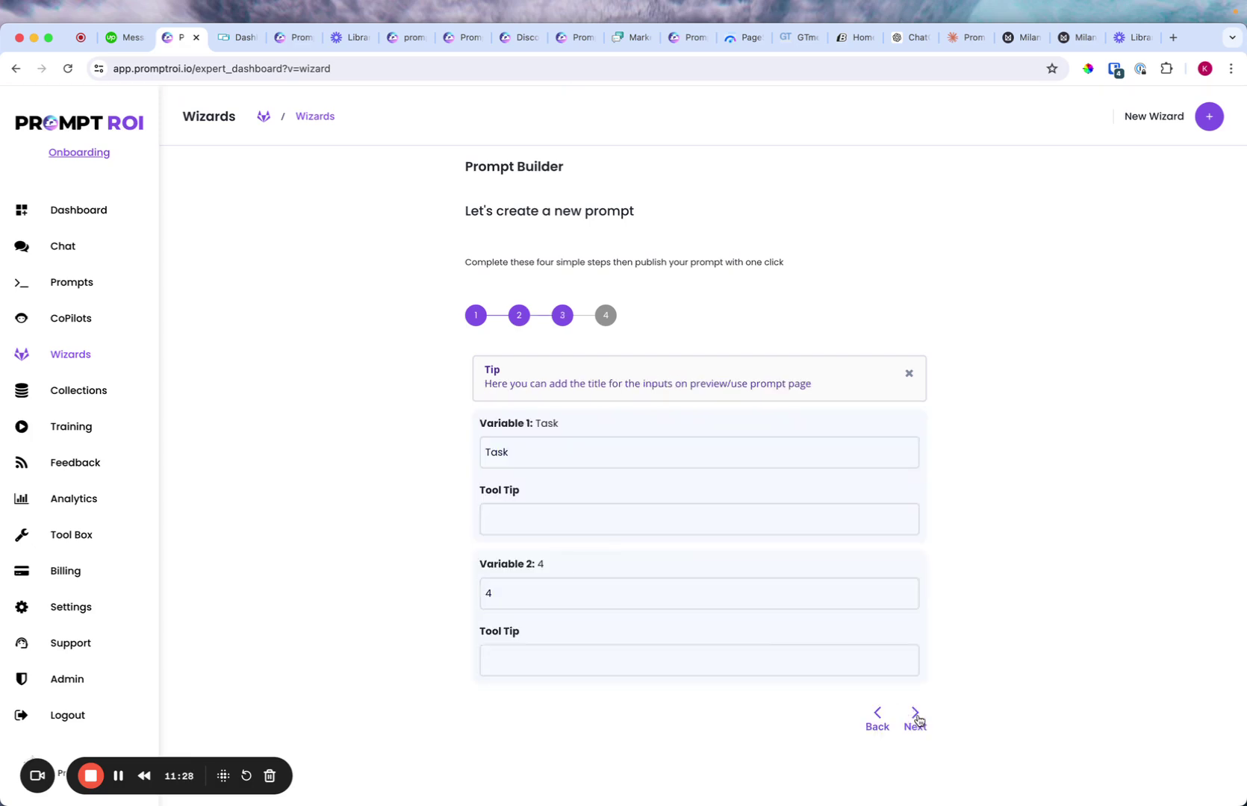
left_click(911, 719)
left_click(894, 252)
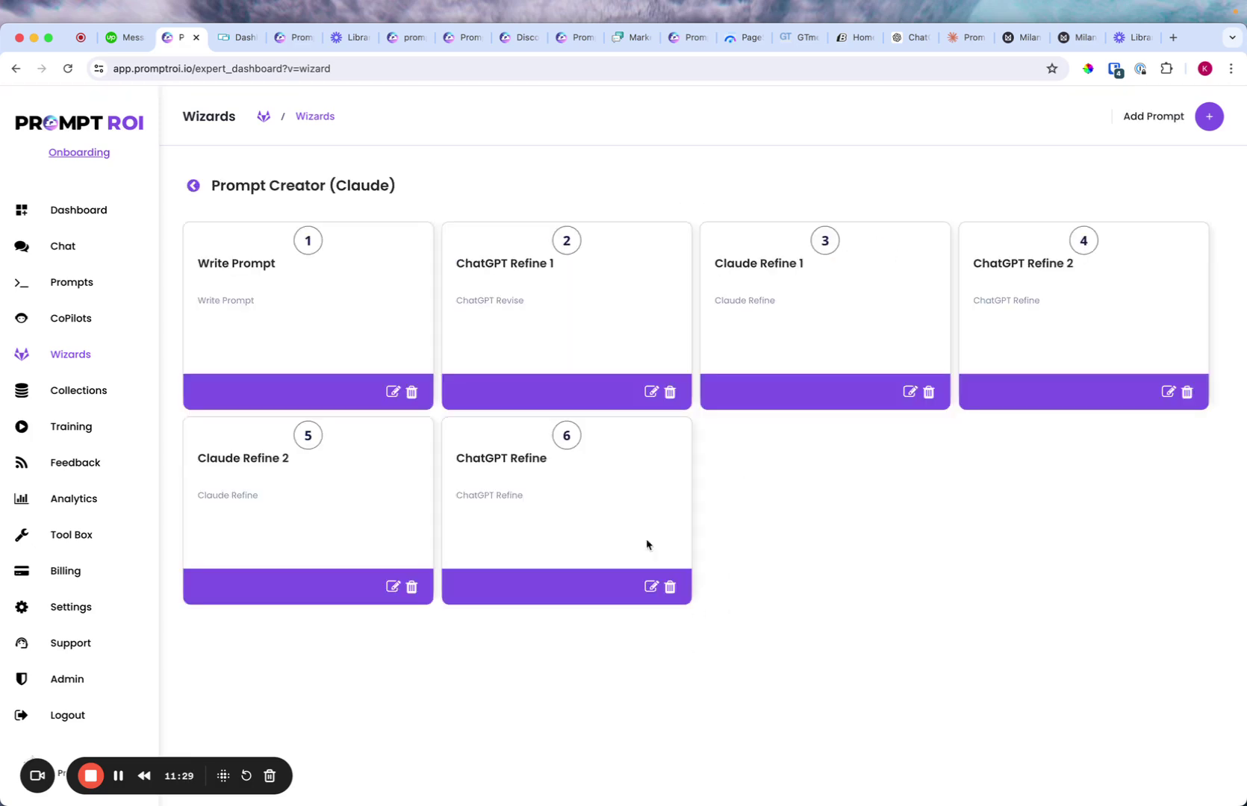
- Append 3 to step 6's Prompt Title and save it
left_click(649, 589)
left_click(562, 464)
left_click(585, 406)
type("3")
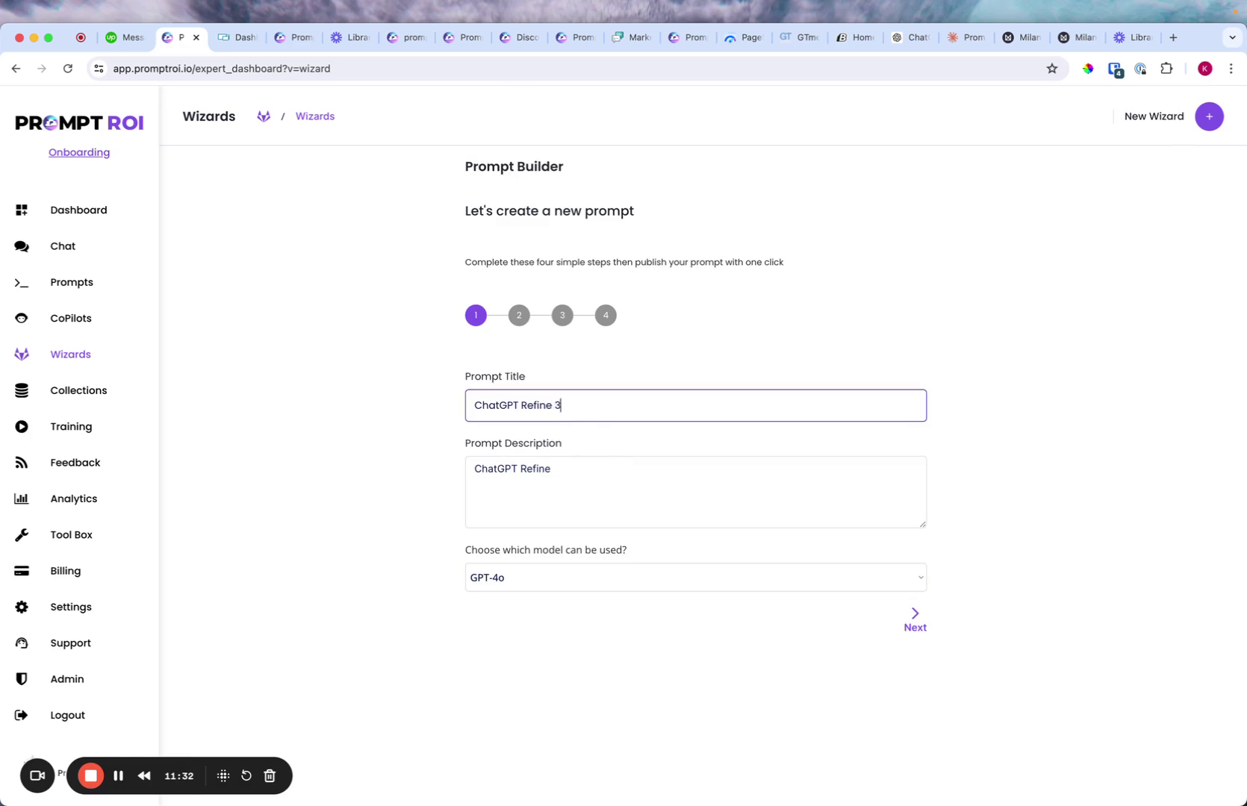
left_click(922, 622)
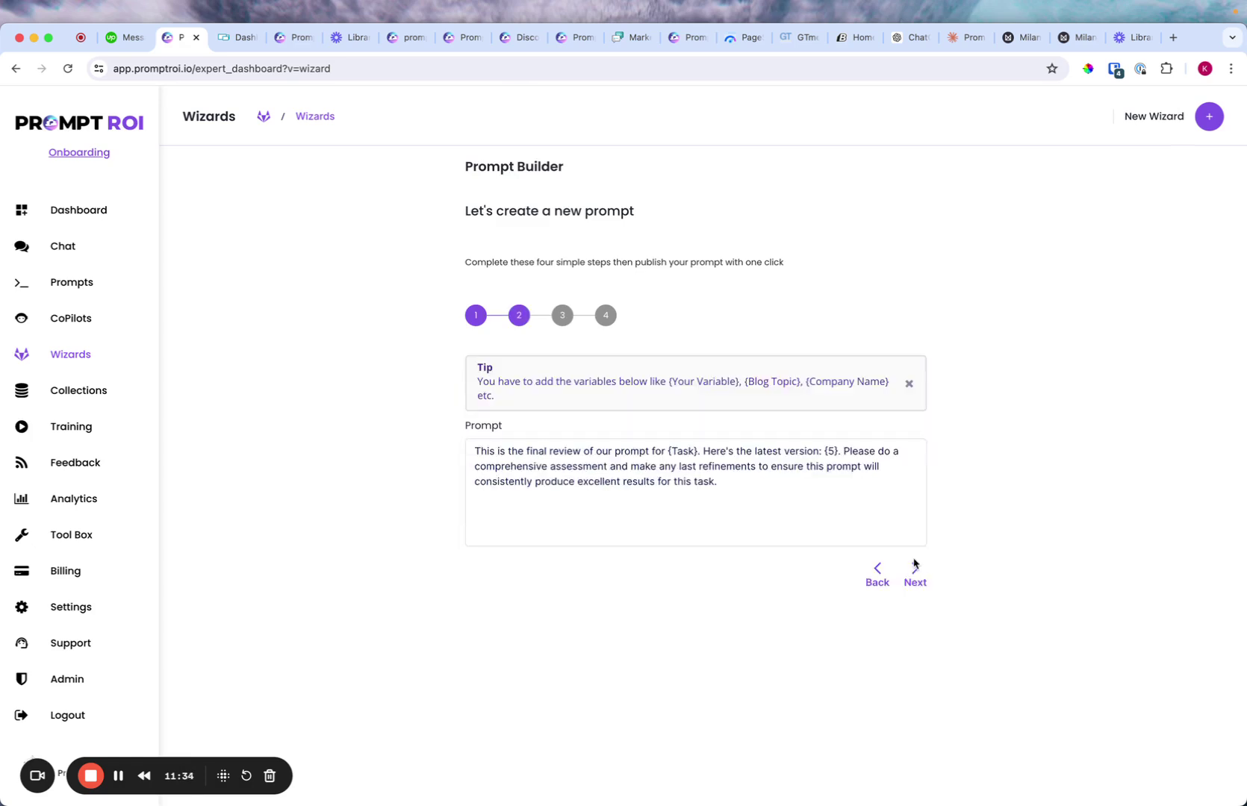
left_click(915, 572)
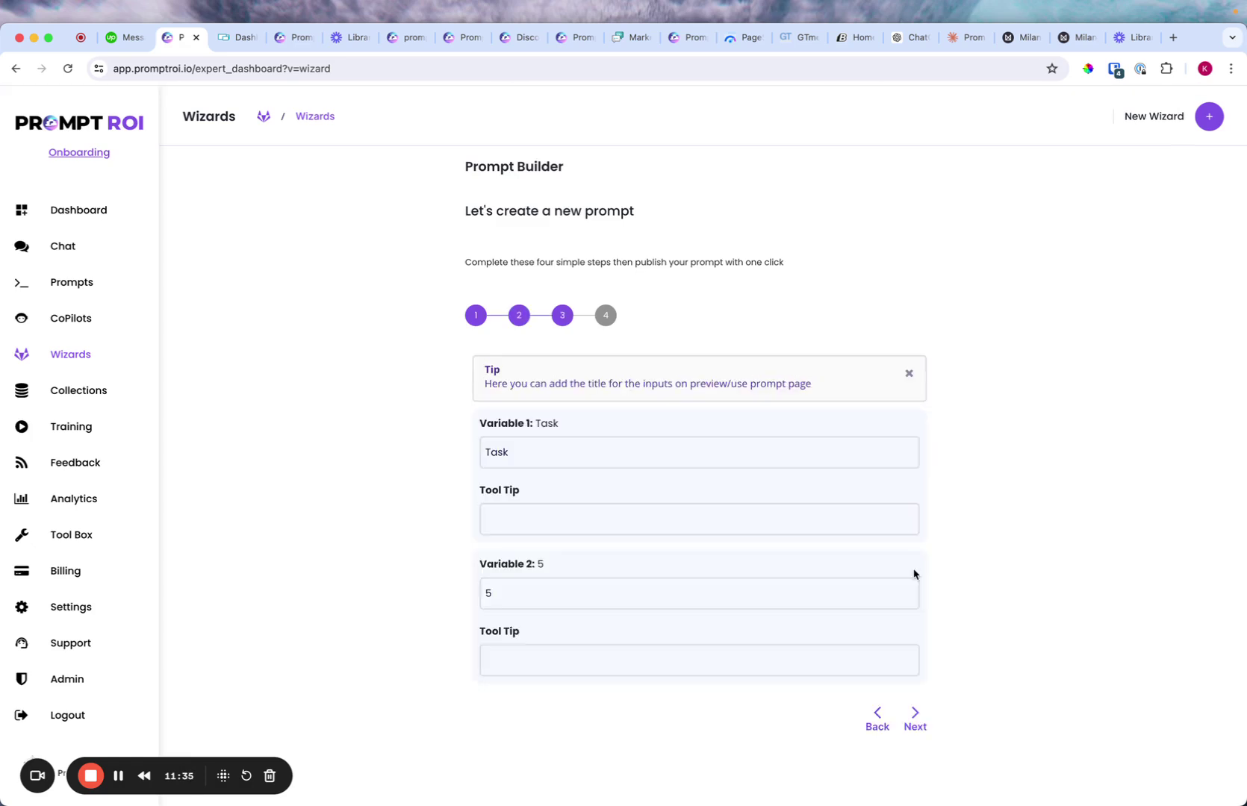
left_click(914, 719)
left_click(881, 244)
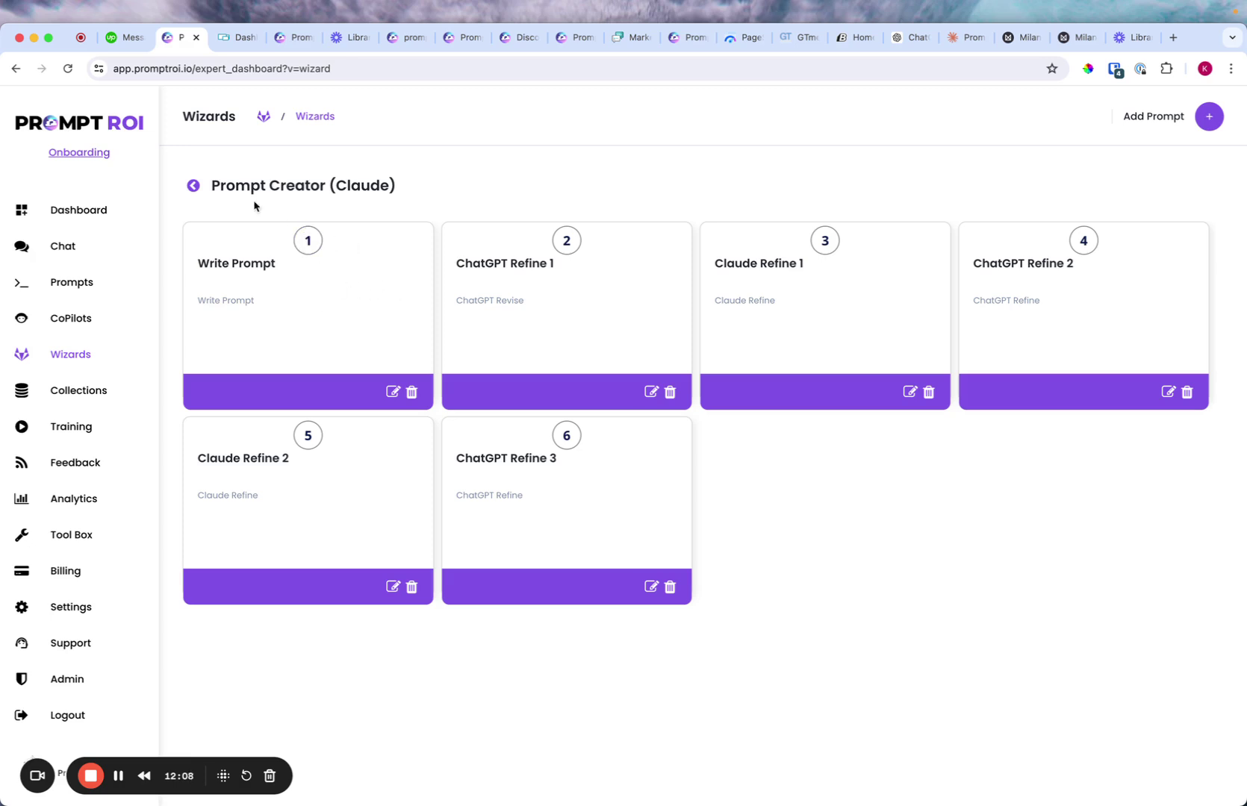
- Go back to all wizards, then open the Wizards page on promptroi.ai
left_click(193, 187)
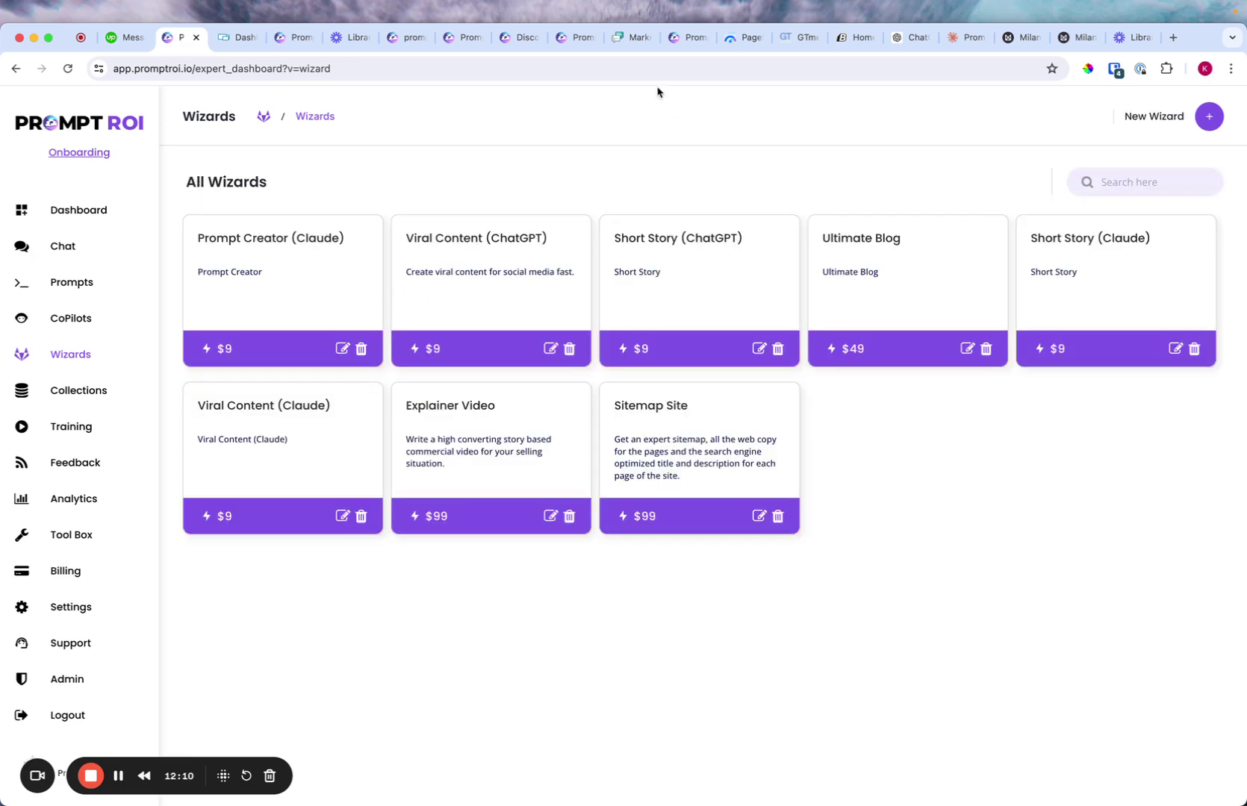
left_click(574, 39)
left_click(556, 114)
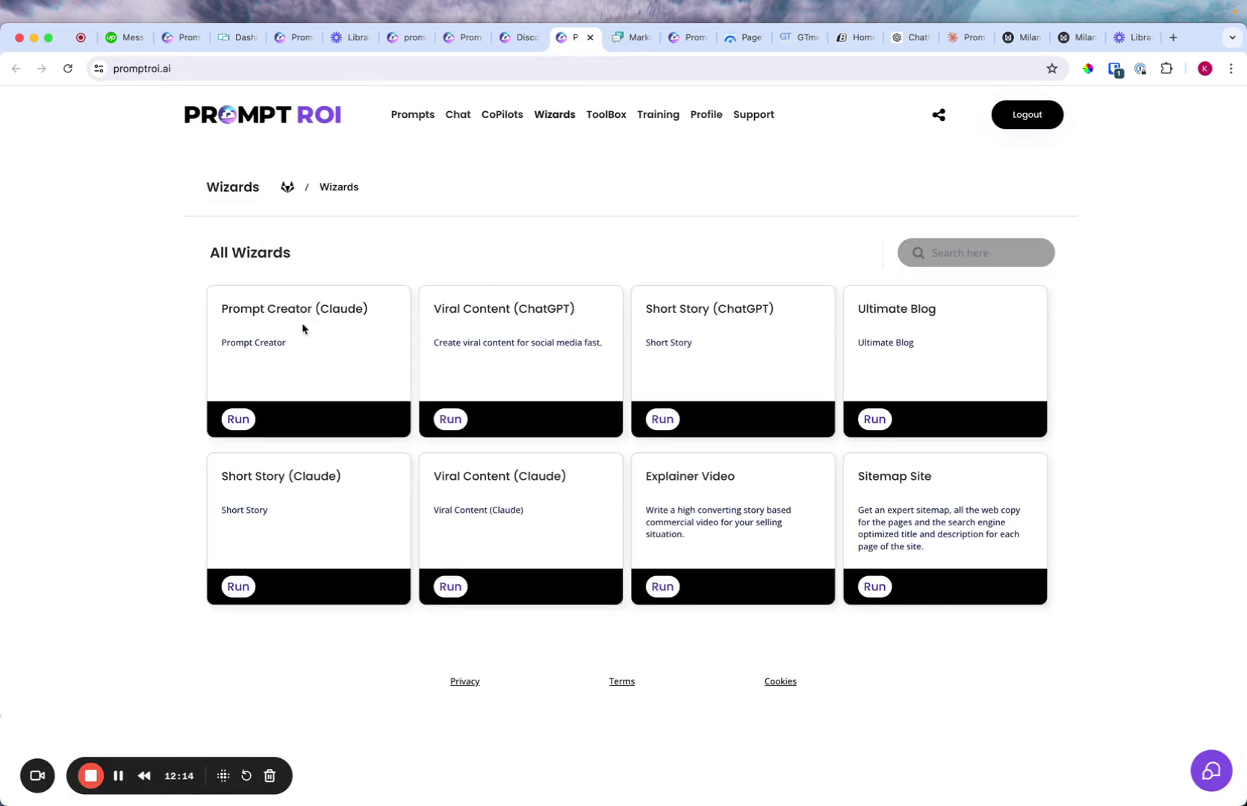
- Launch the Prompt Creator (Claude) wizard from its card on promptroi.ai
left_click(239, 420)
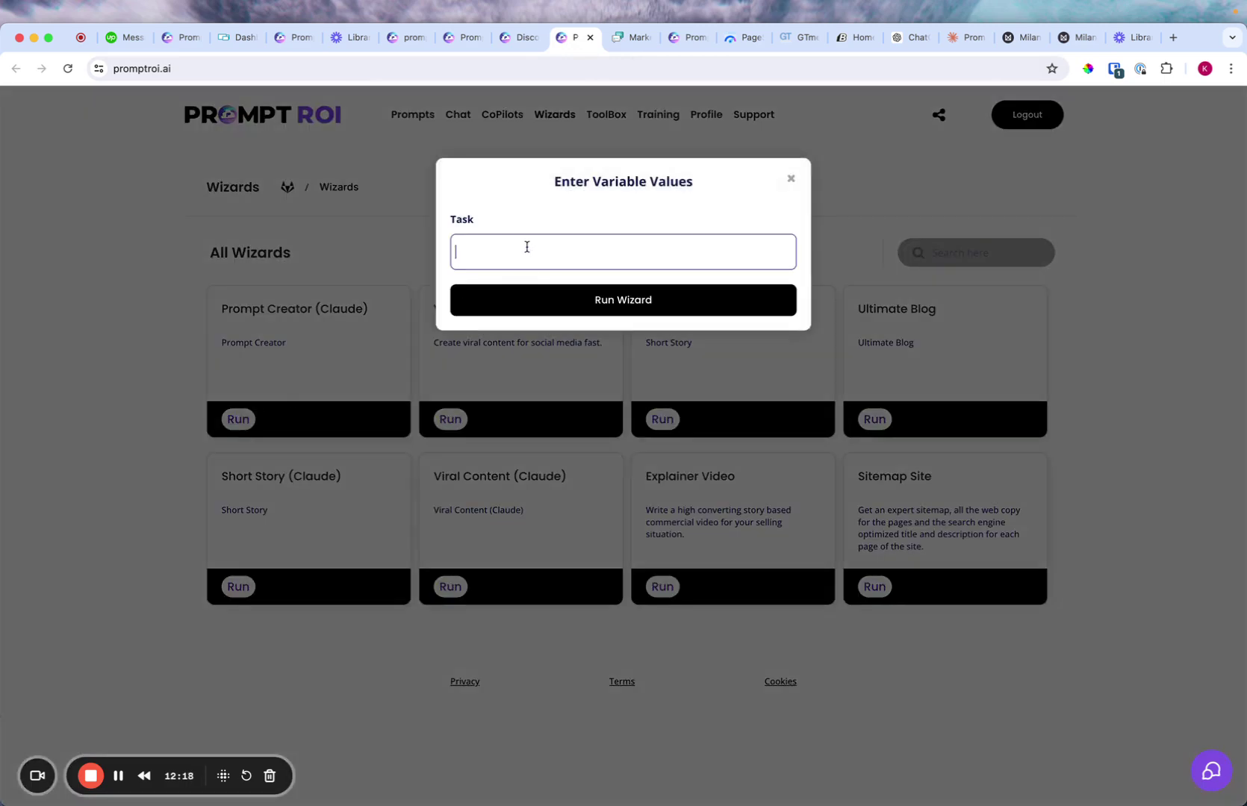
scroll(526, 247, "up", 5)
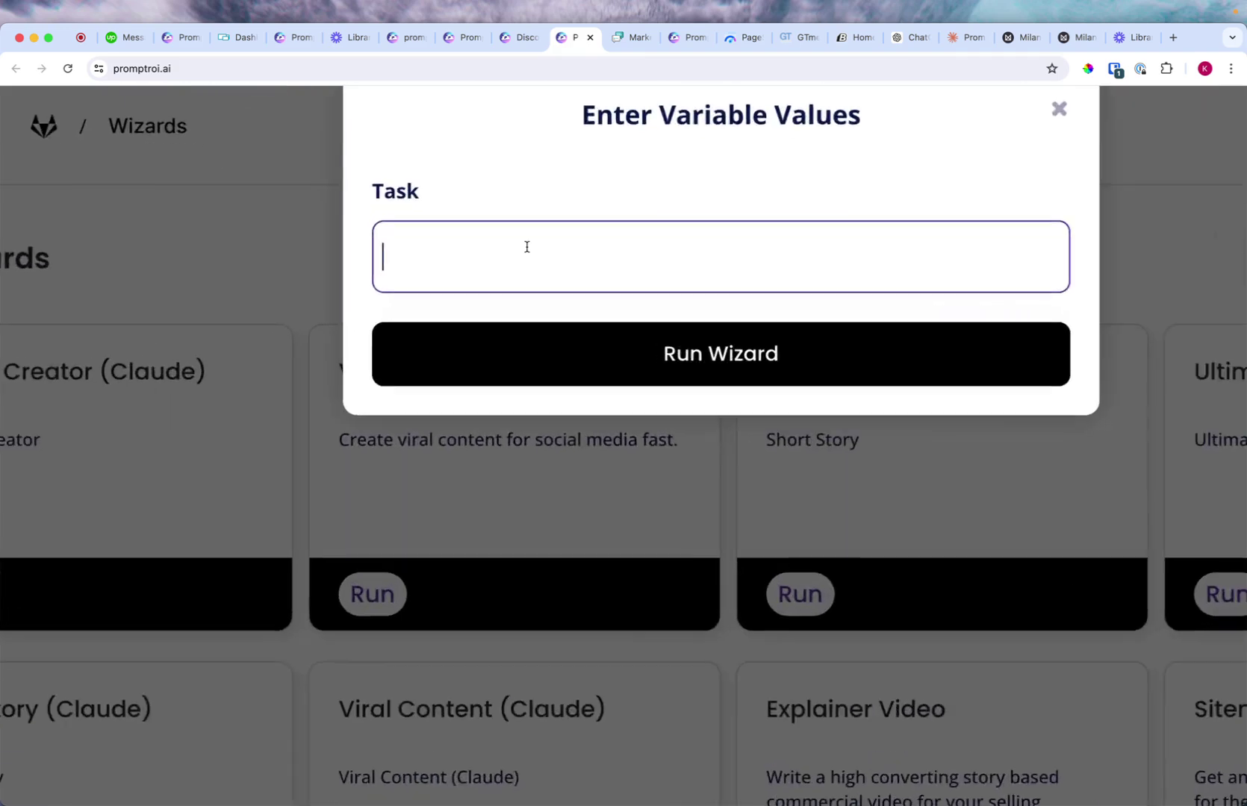
scroll(530, 252, "up", 5)
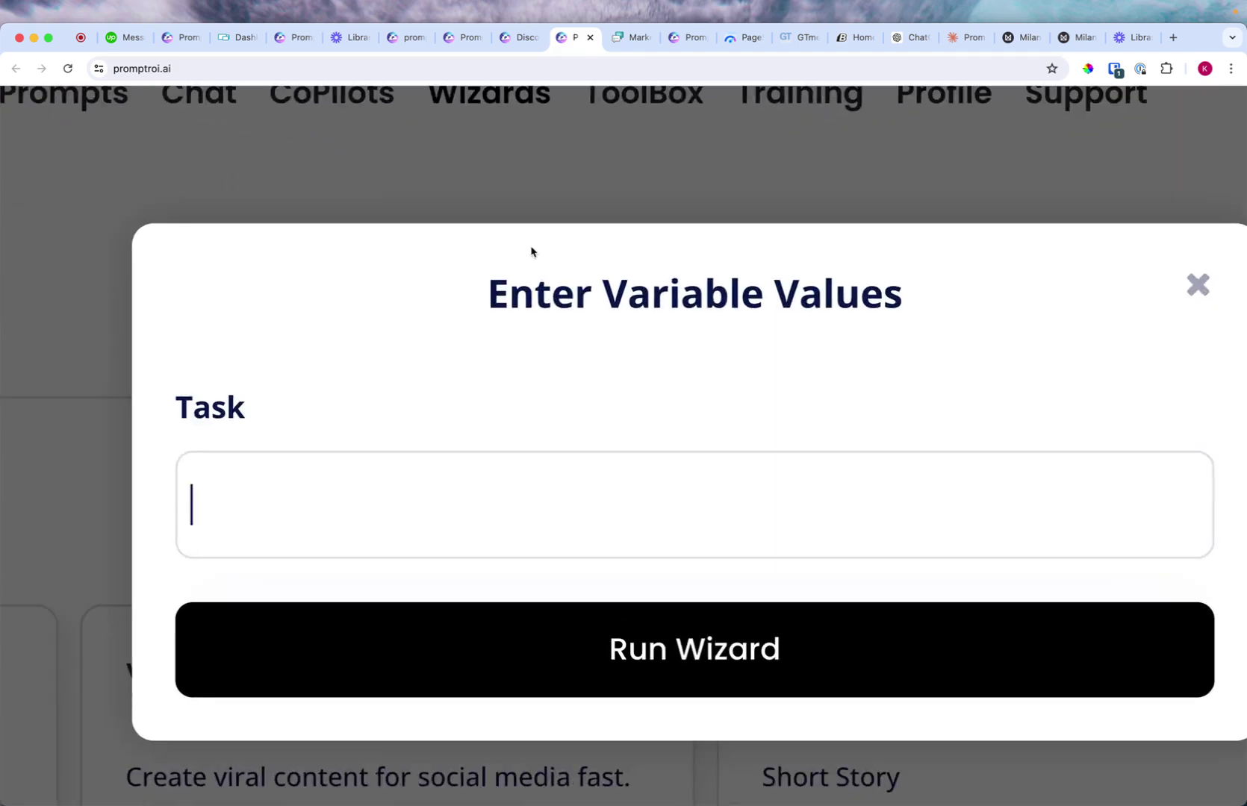
scroll(530, 247, "down", 5)
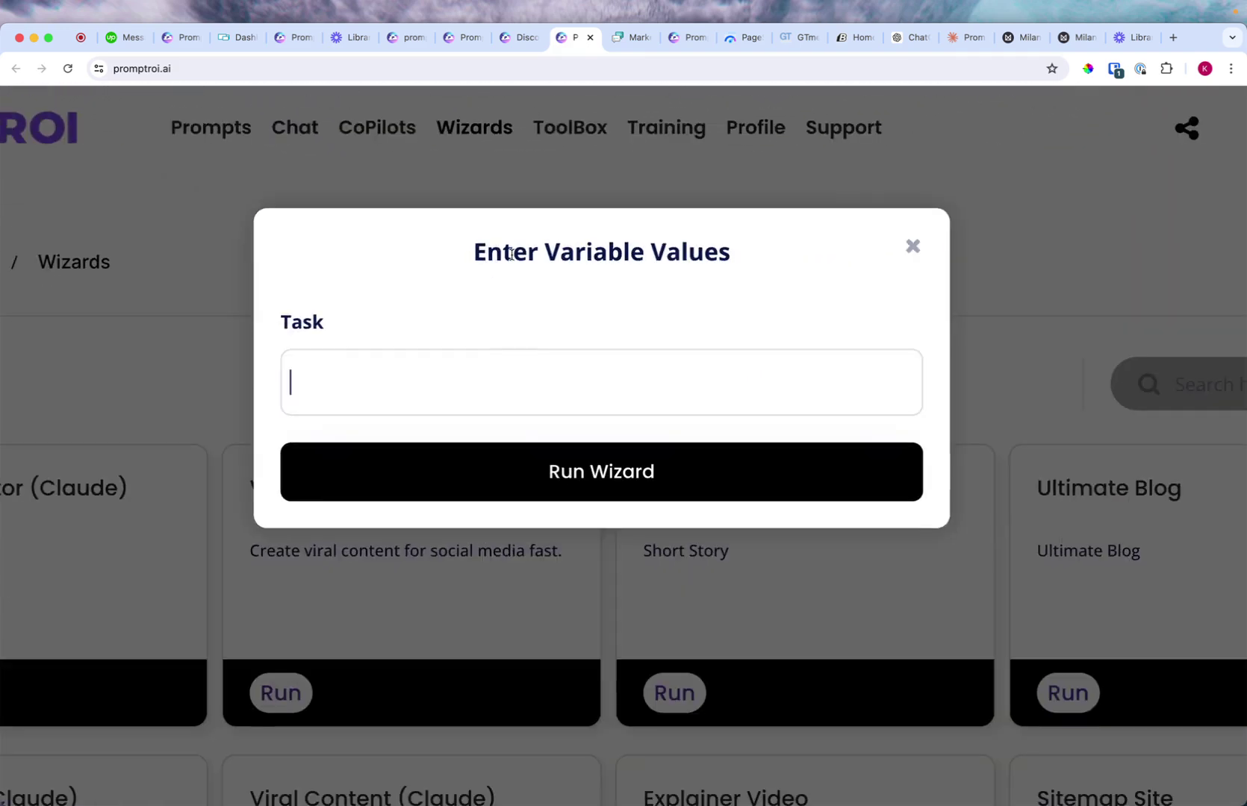
- Enter the Task 'Write high converting subject lines for my emails' and select it all
left_click(377, 400)
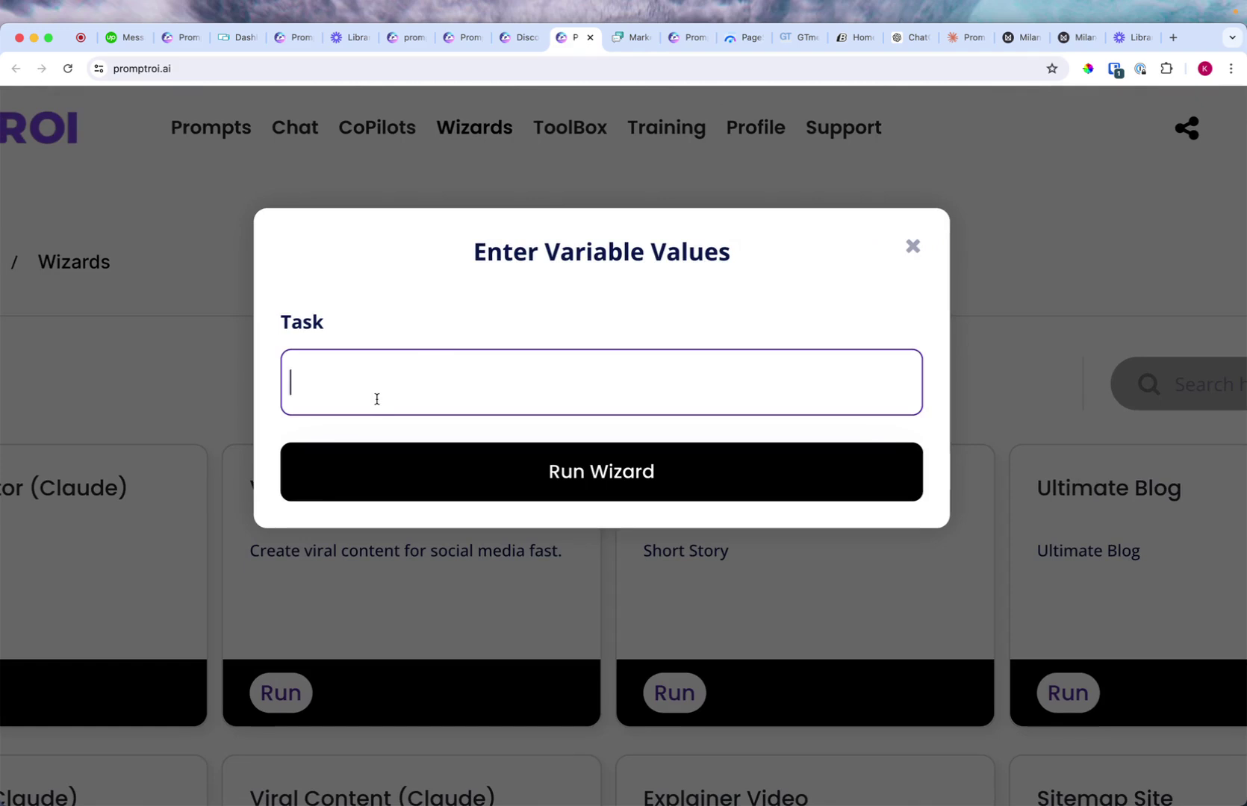
type("Write high converting ")
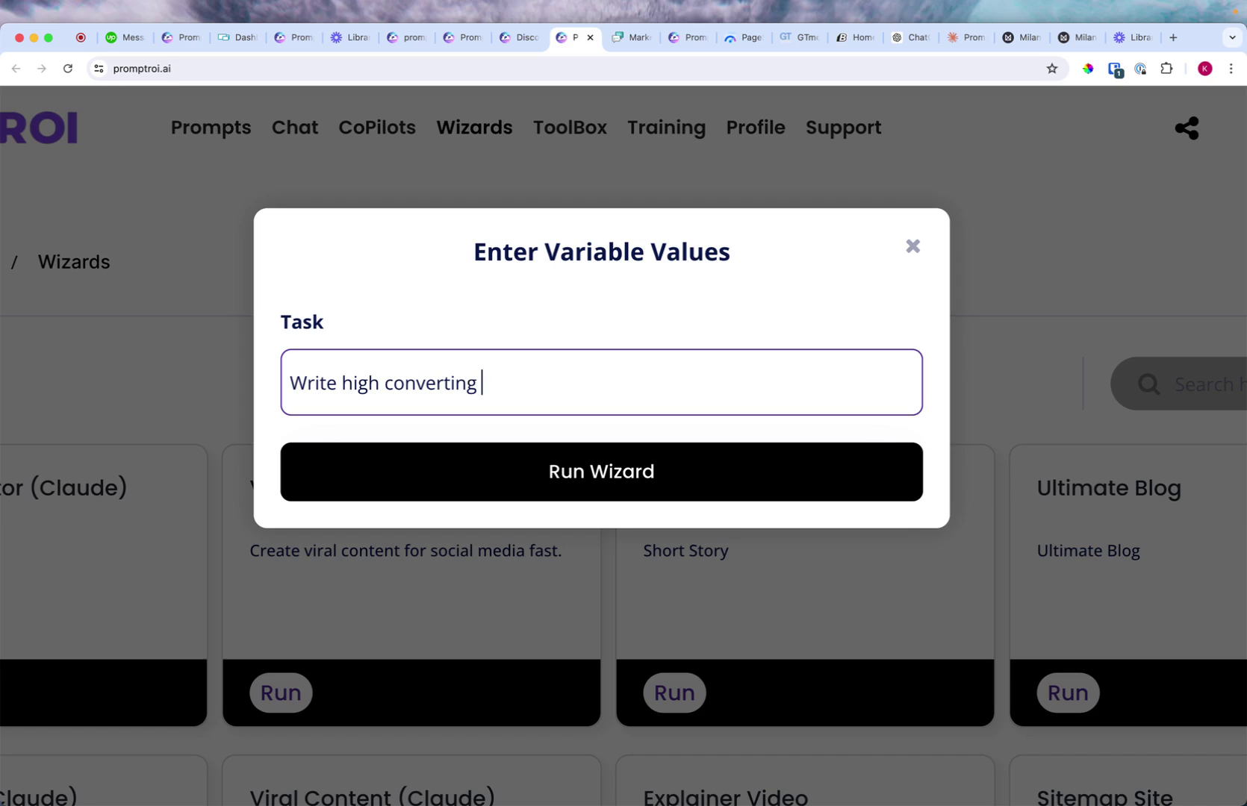
type("subject lines for ")
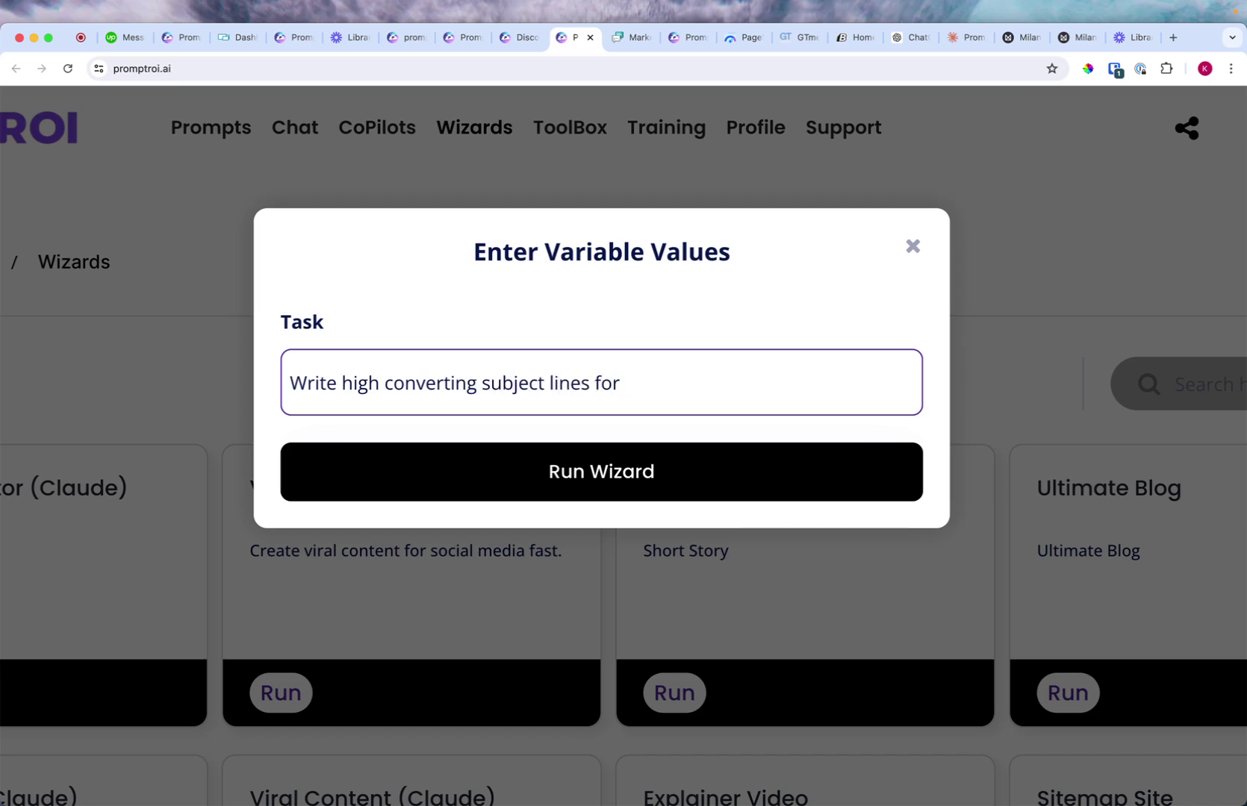
type("my emails")
left_click_drag(714, 383, 655, 383)
key("super+a")
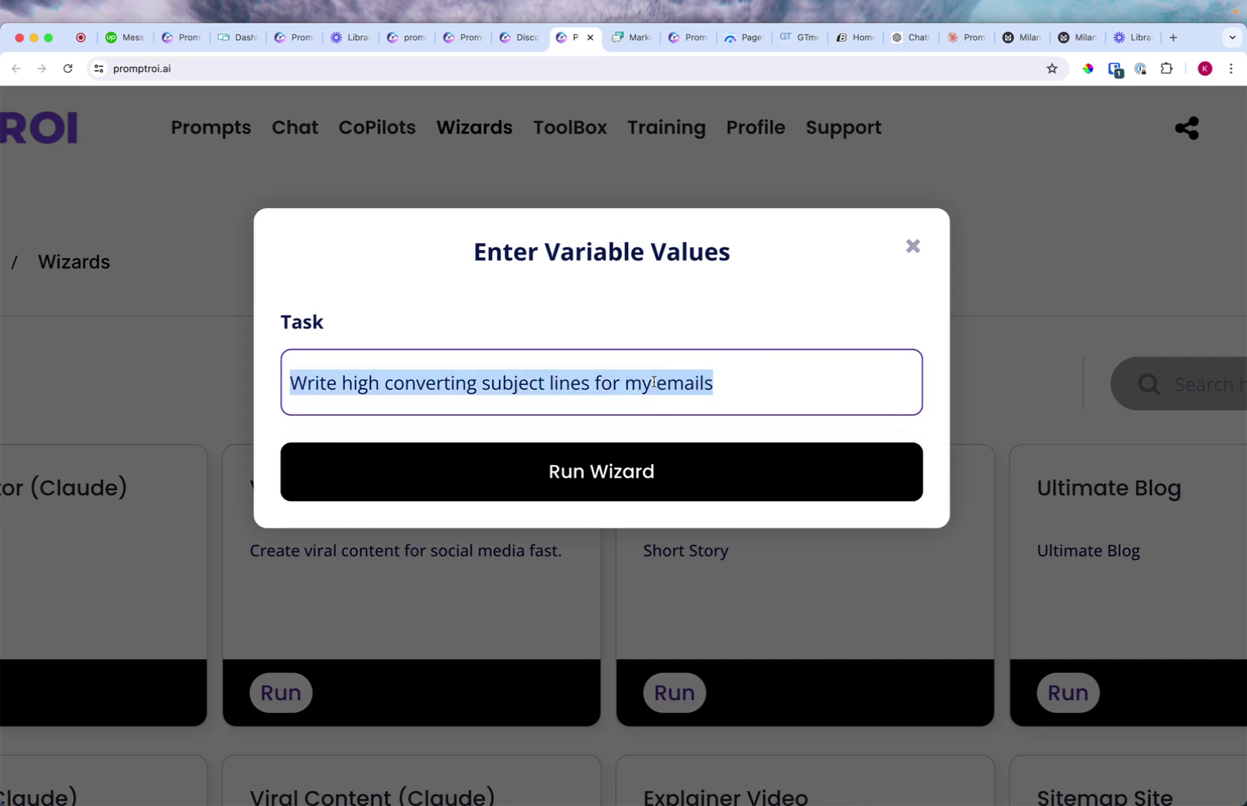
- Replace the Task with a story-based 60 second small-business commercial using AIDA and Problem Agitate Solution
type("Write ")
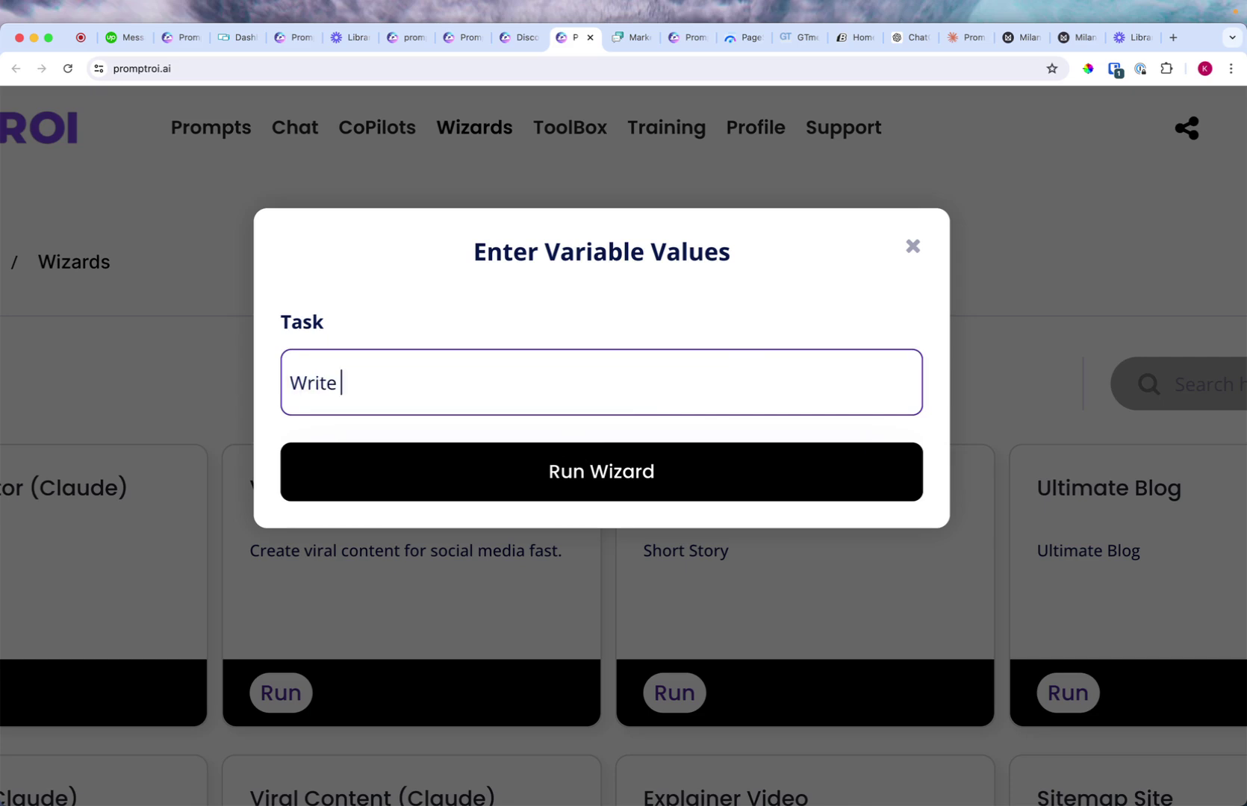
type("a 60 second ")
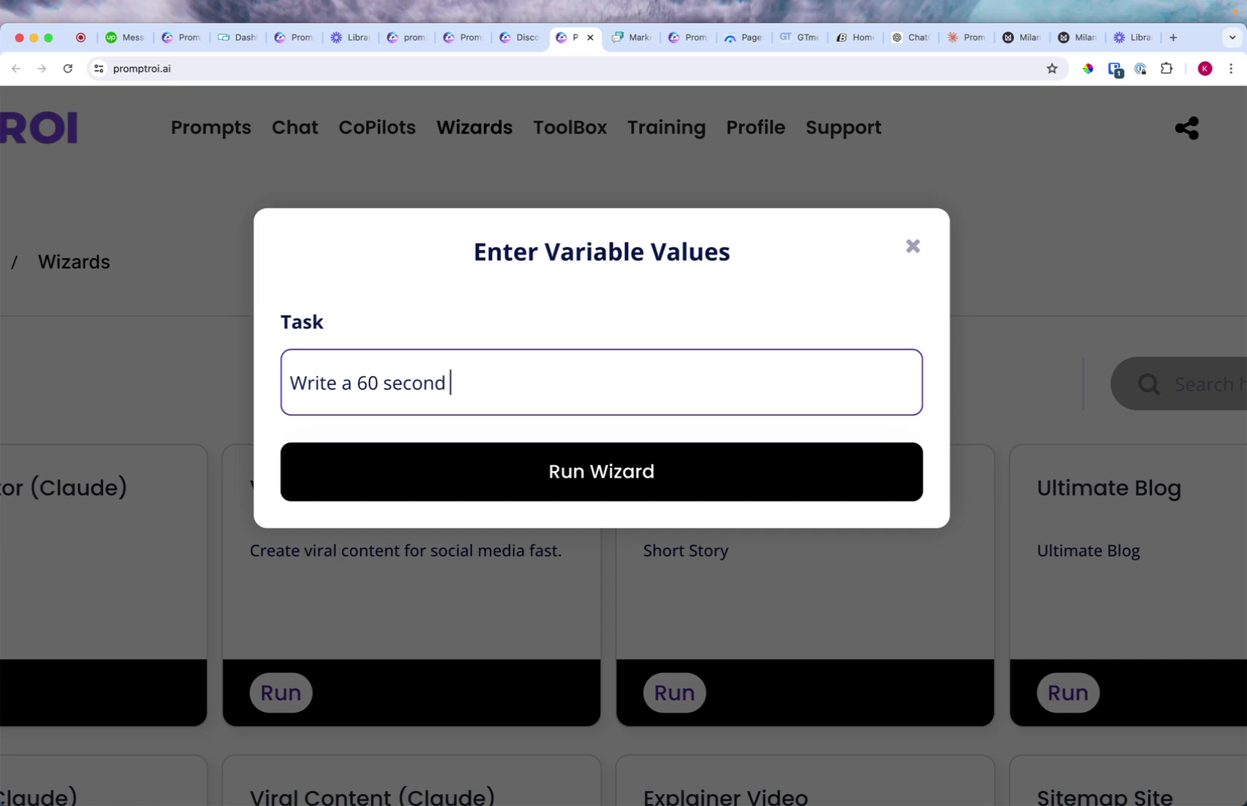
type("commercial f")
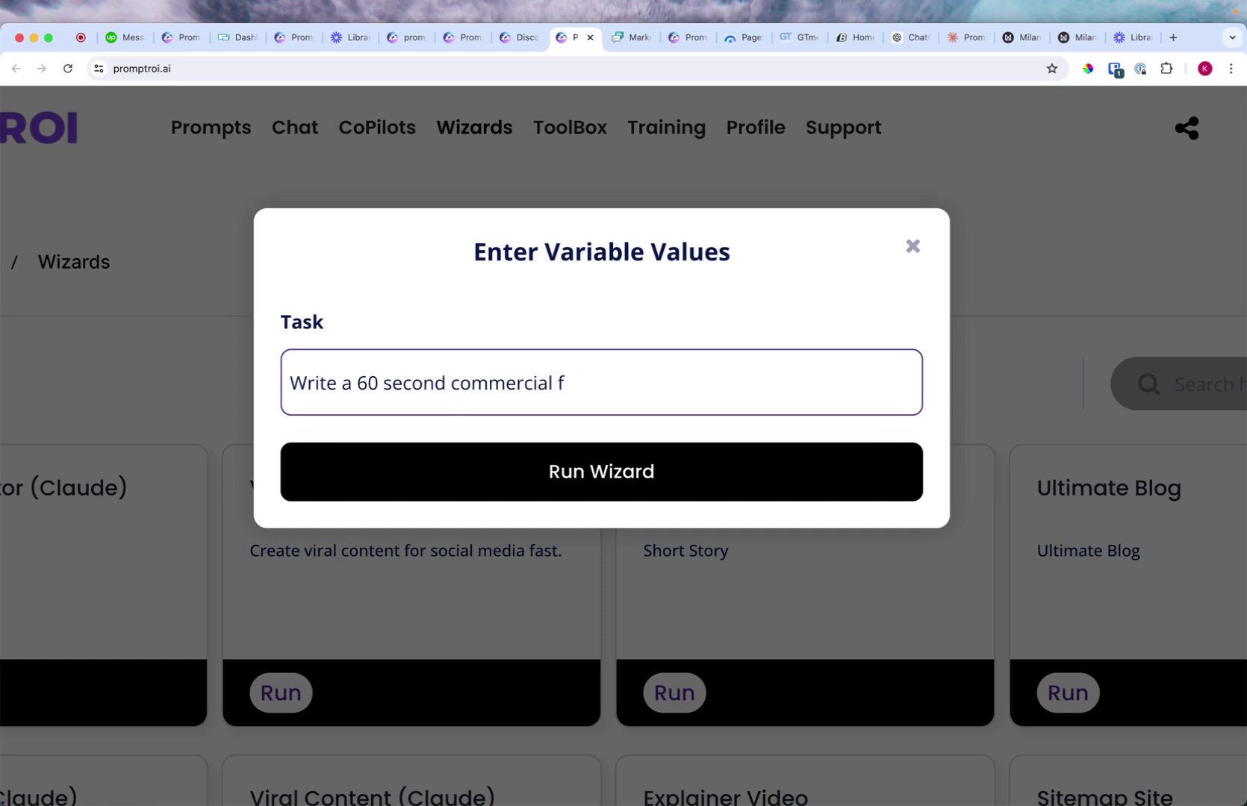
type("or a small bus")
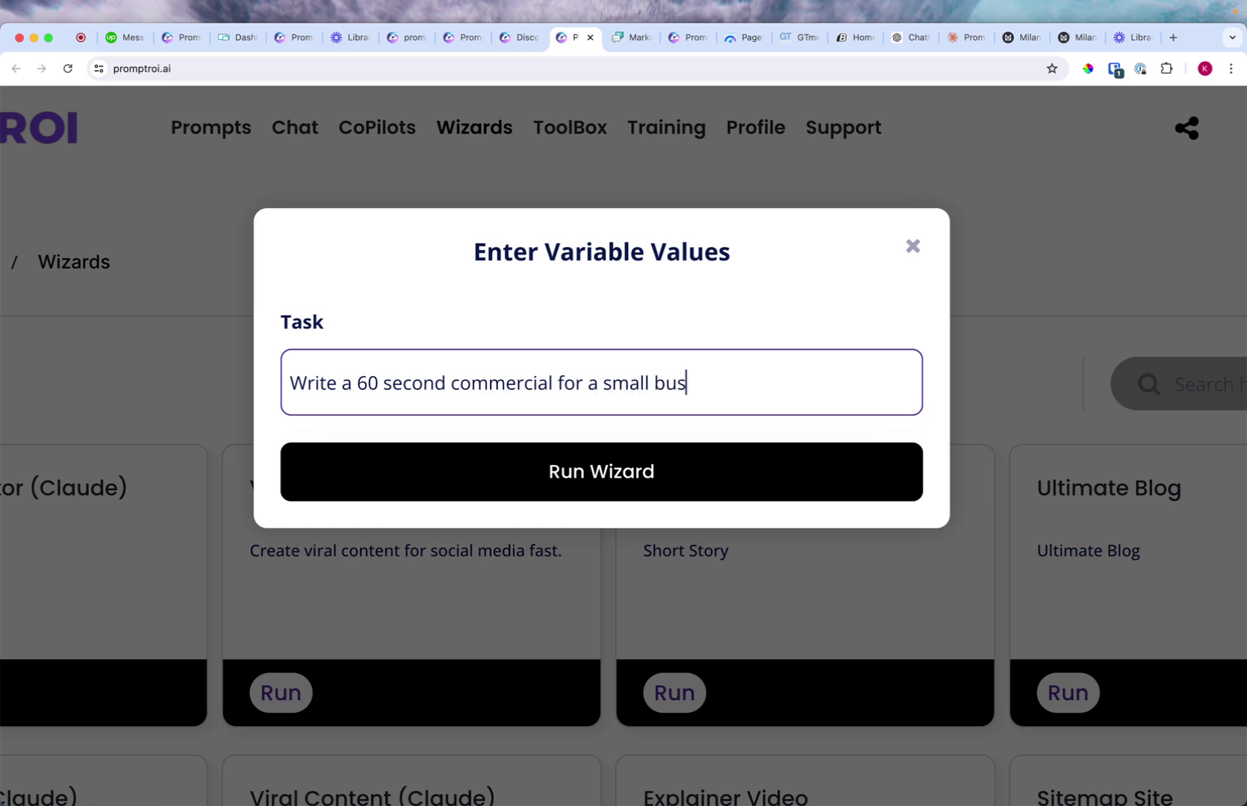
type("iness that is stor")
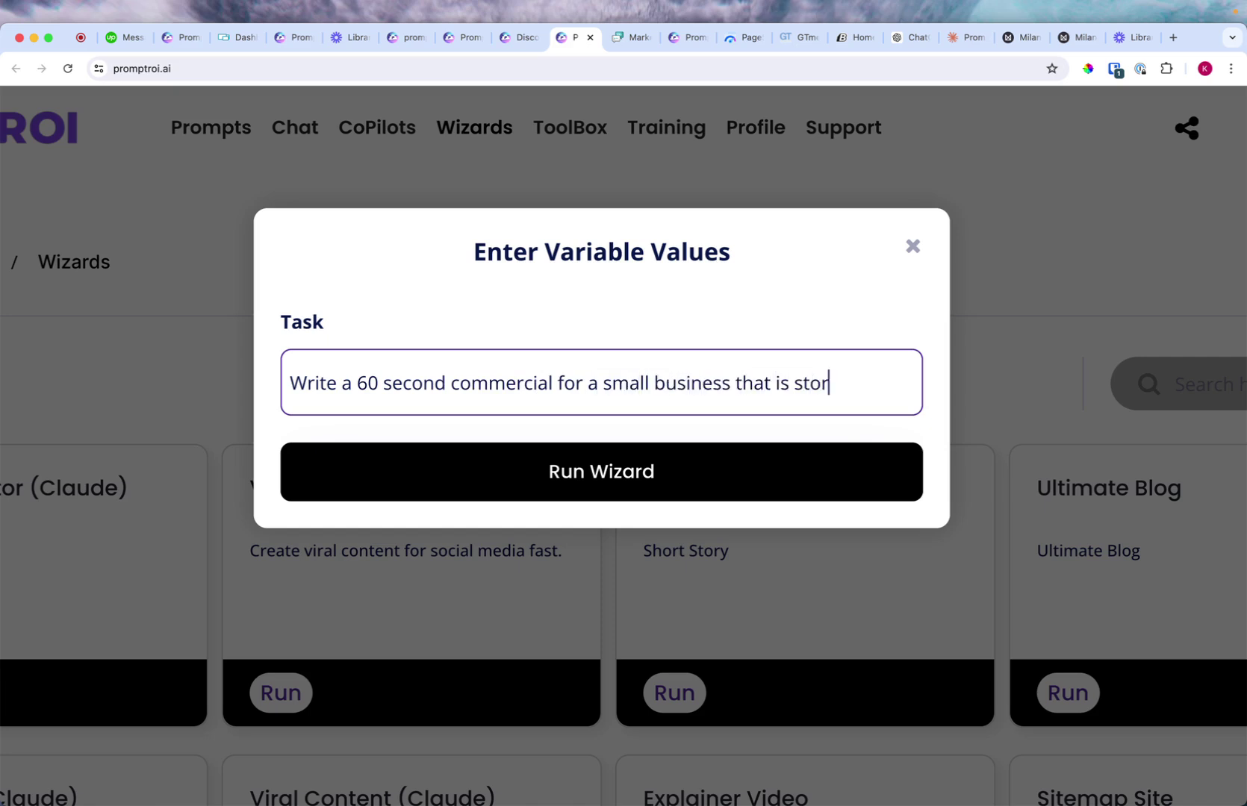
type("y based us")
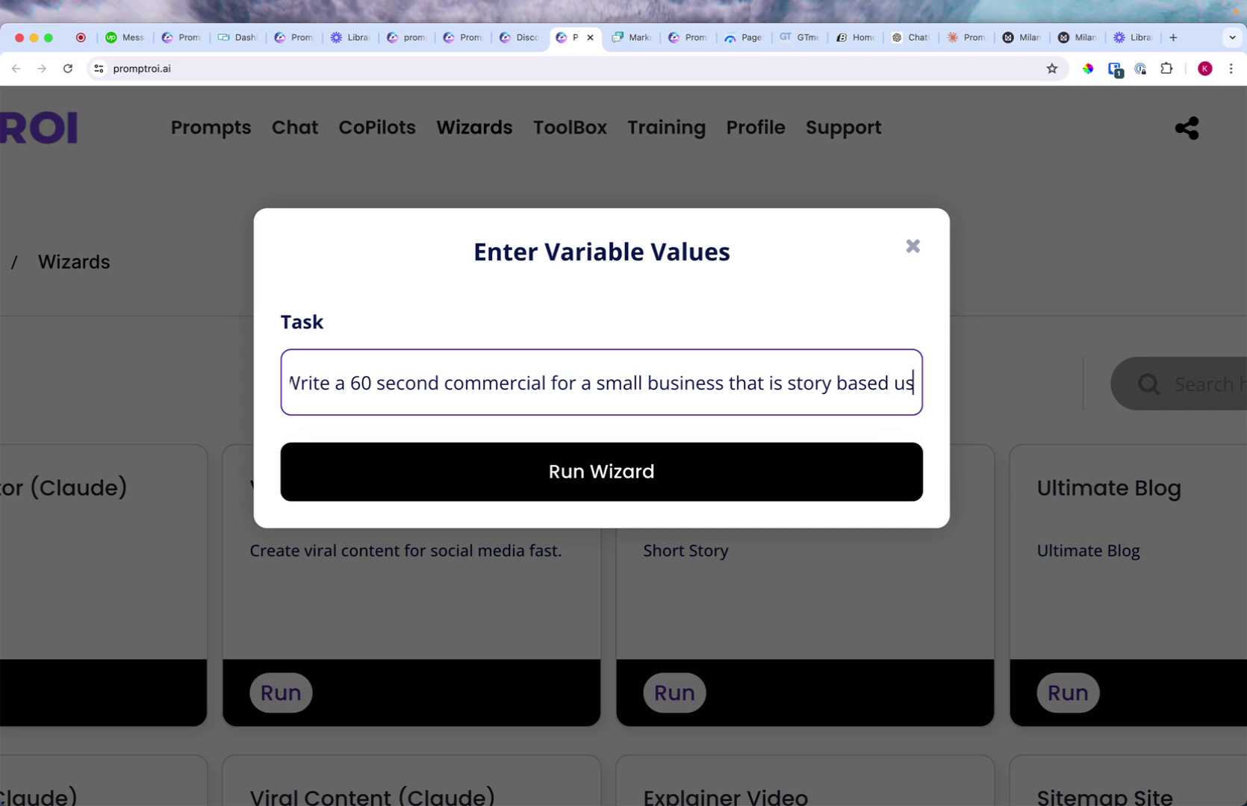
type("ing the AIDA formula and")
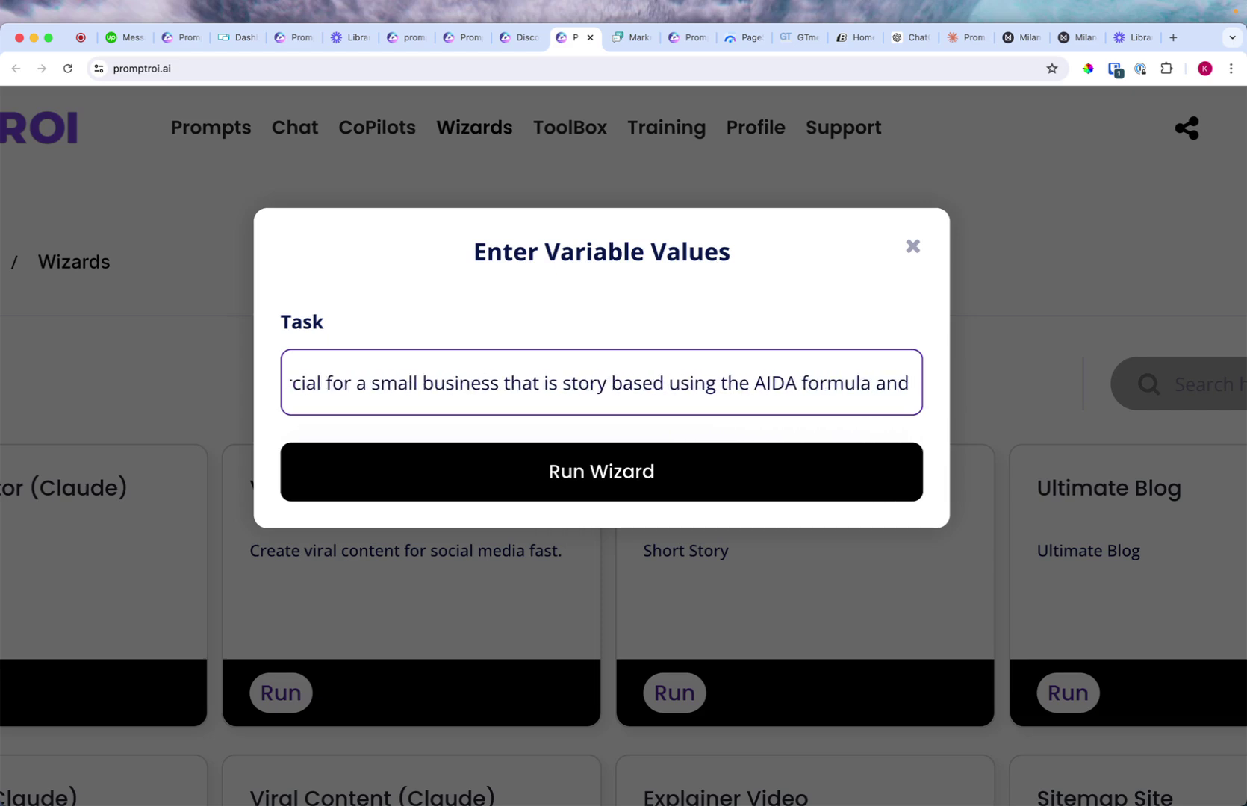
type(" Probl")
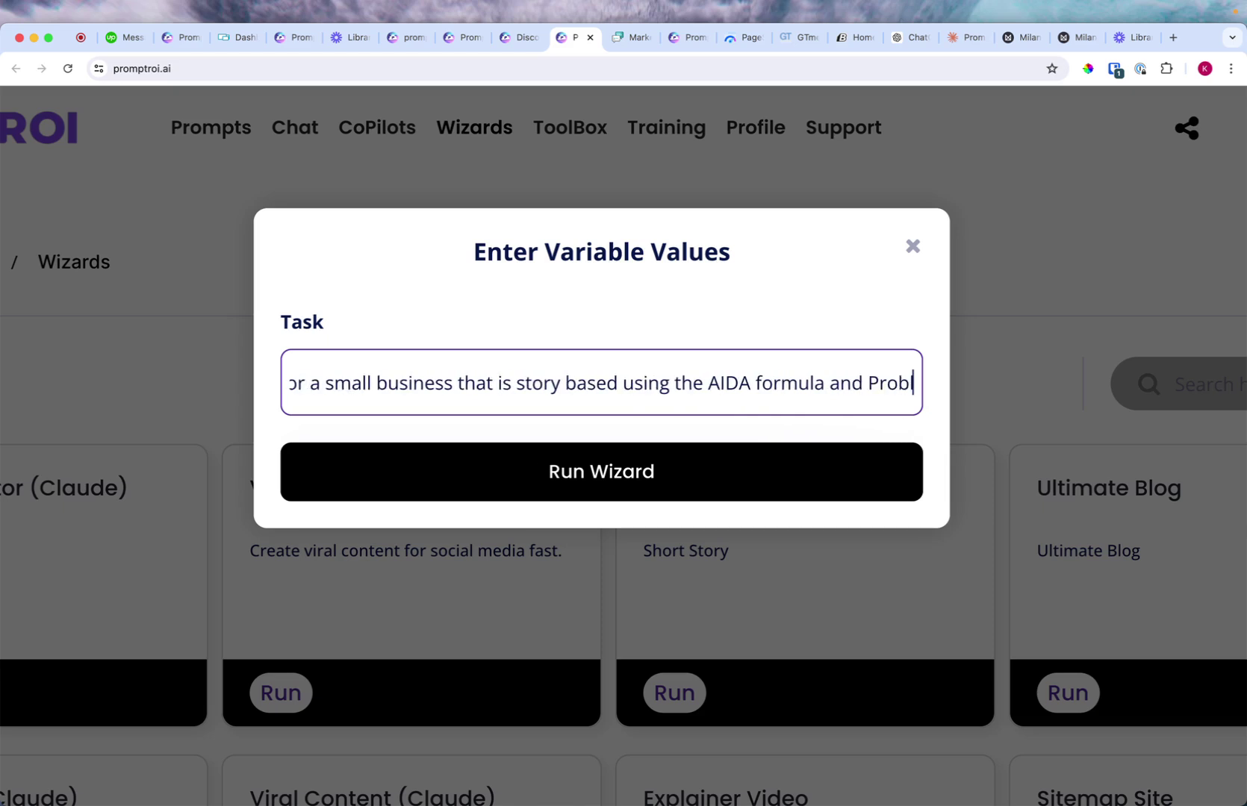
type("em Agitate So")
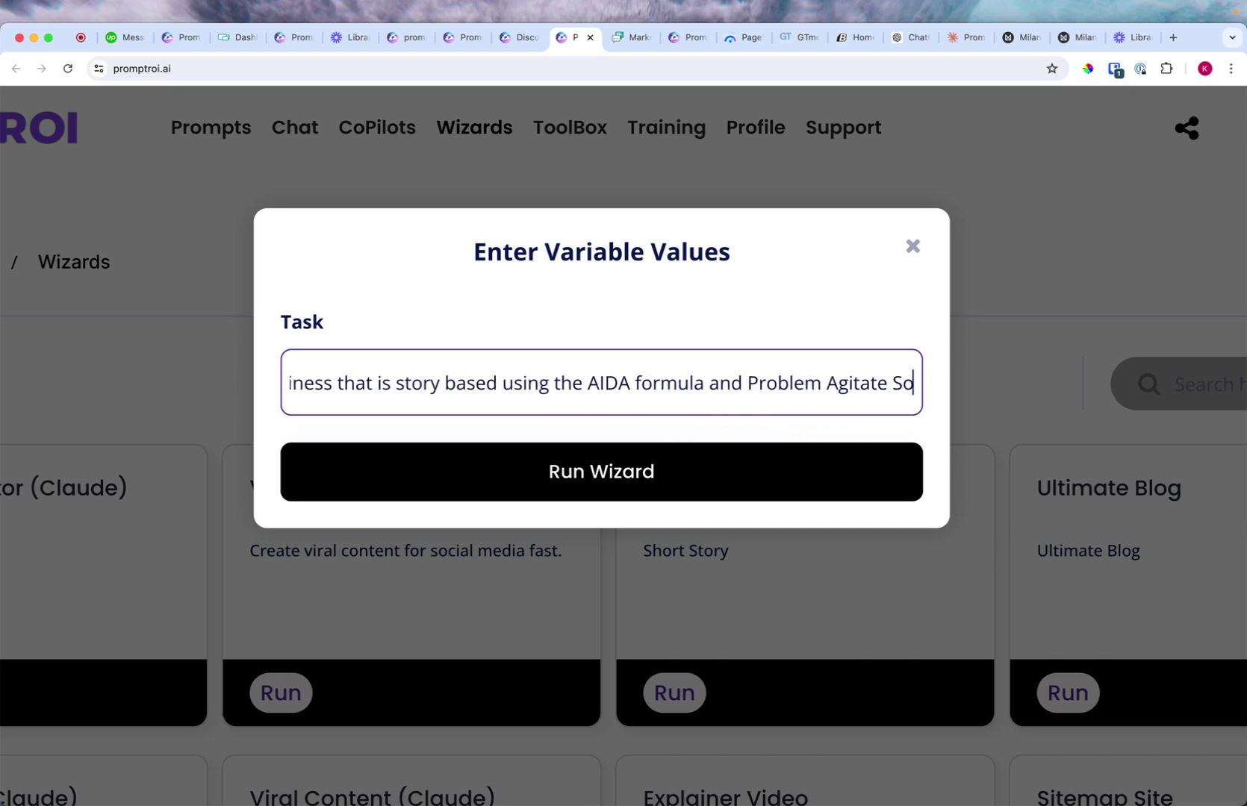
type("lution also known")
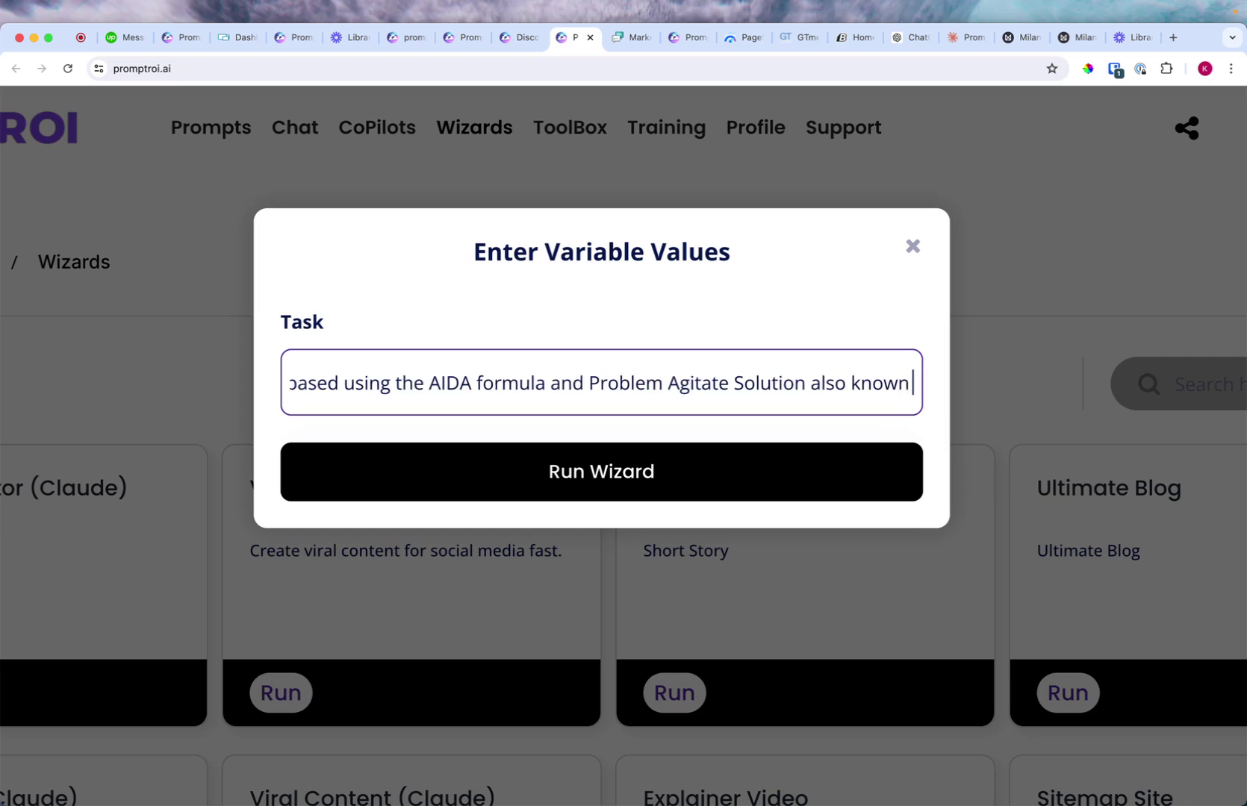
type(" as PAS")
key("Tab")
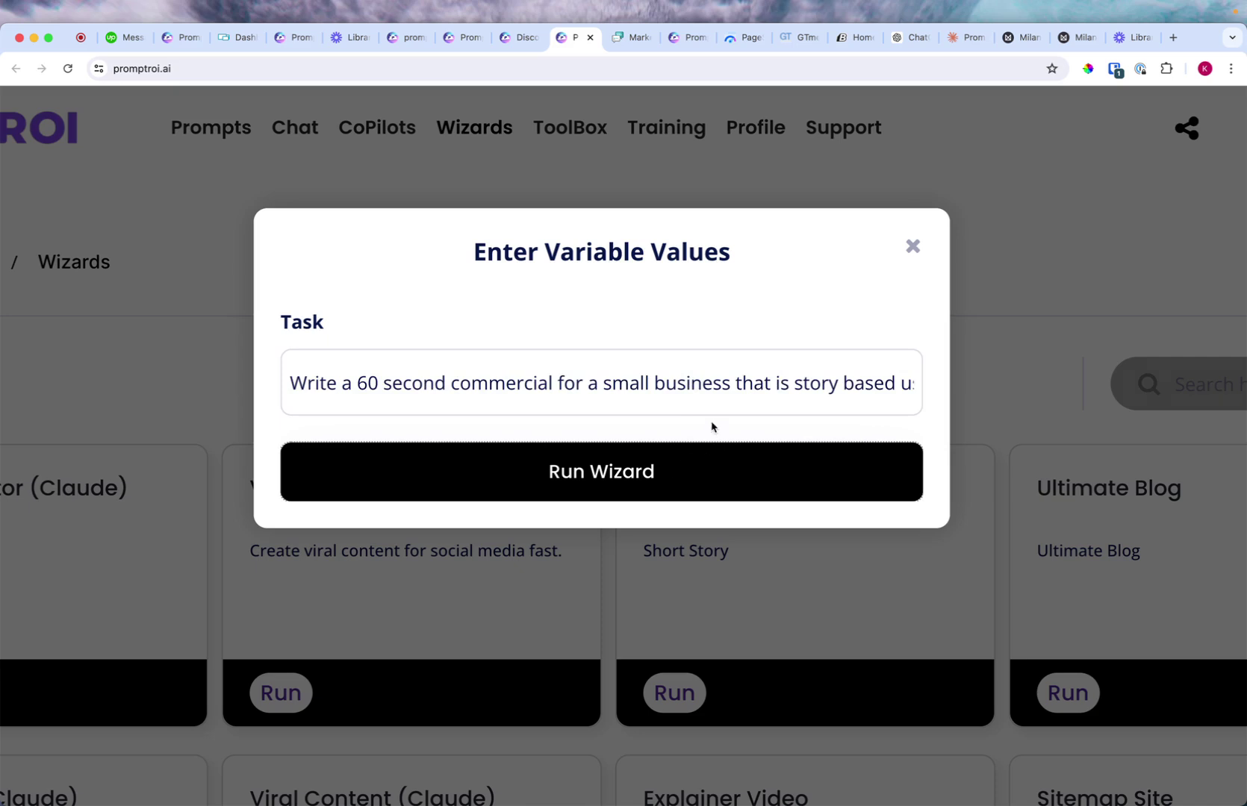
- Run the wizard on the commercial task and open the profile's Wizards history
left_click(663, 406)
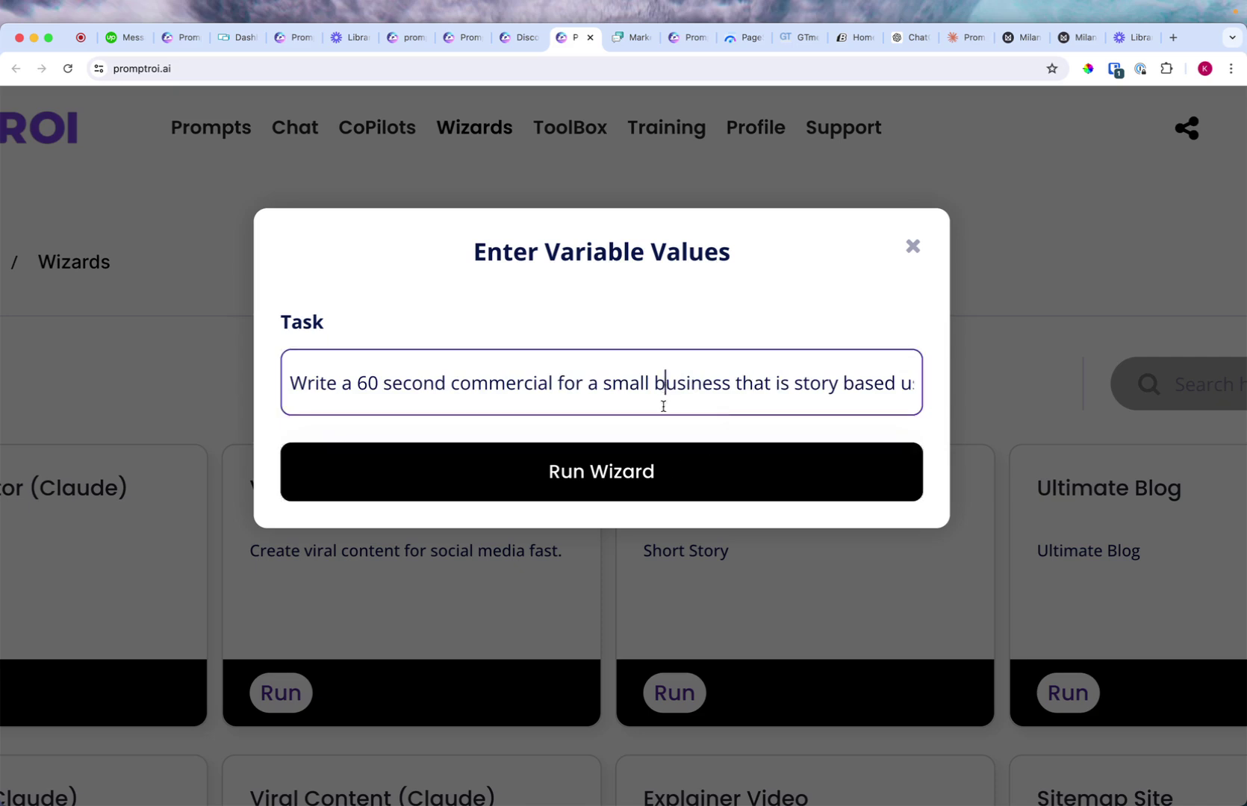
left_click(642, 468)
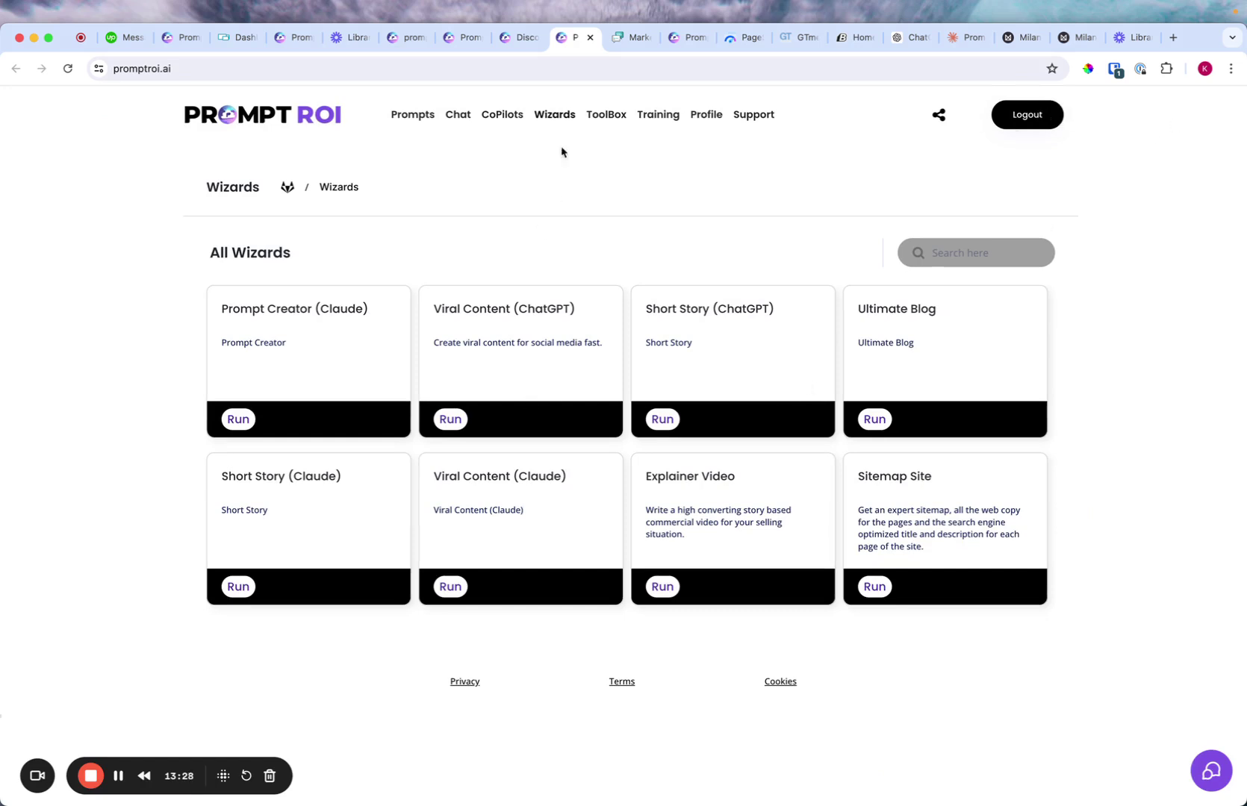
left_click(714, 118)
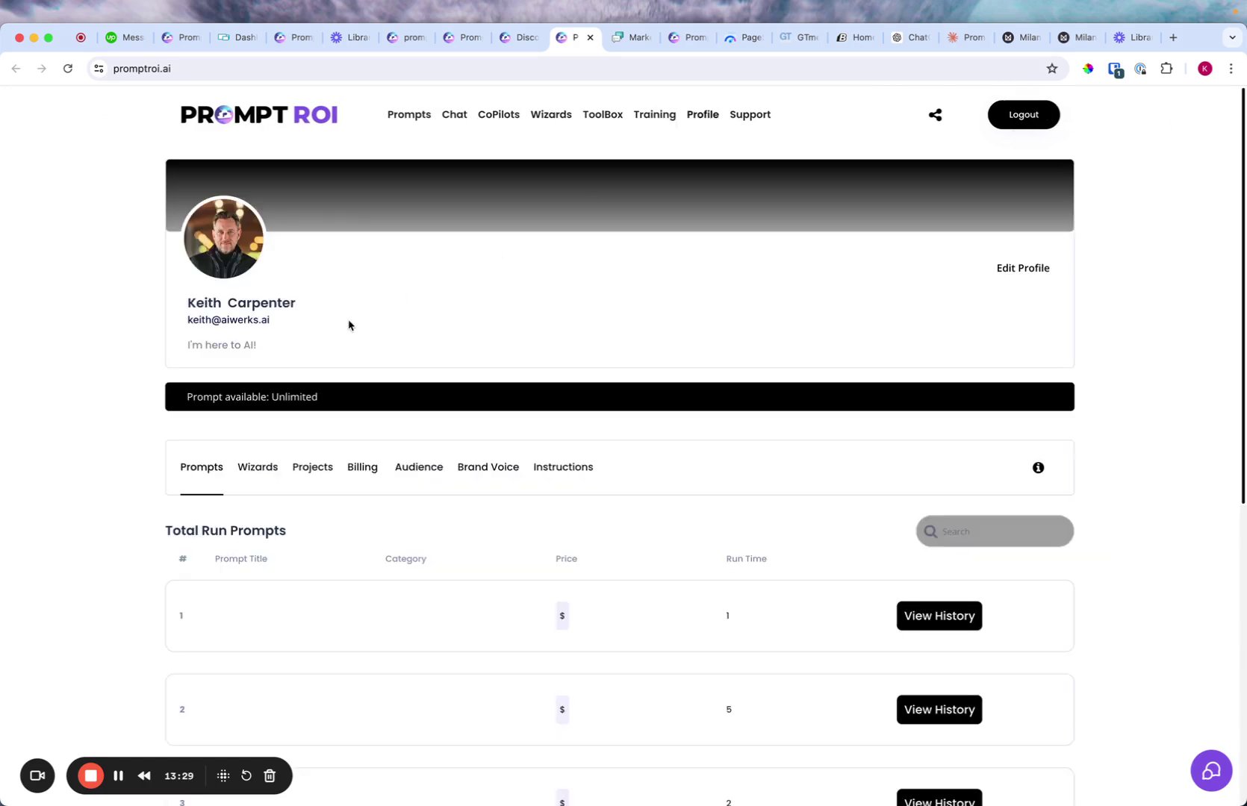
left_click(269, 476)
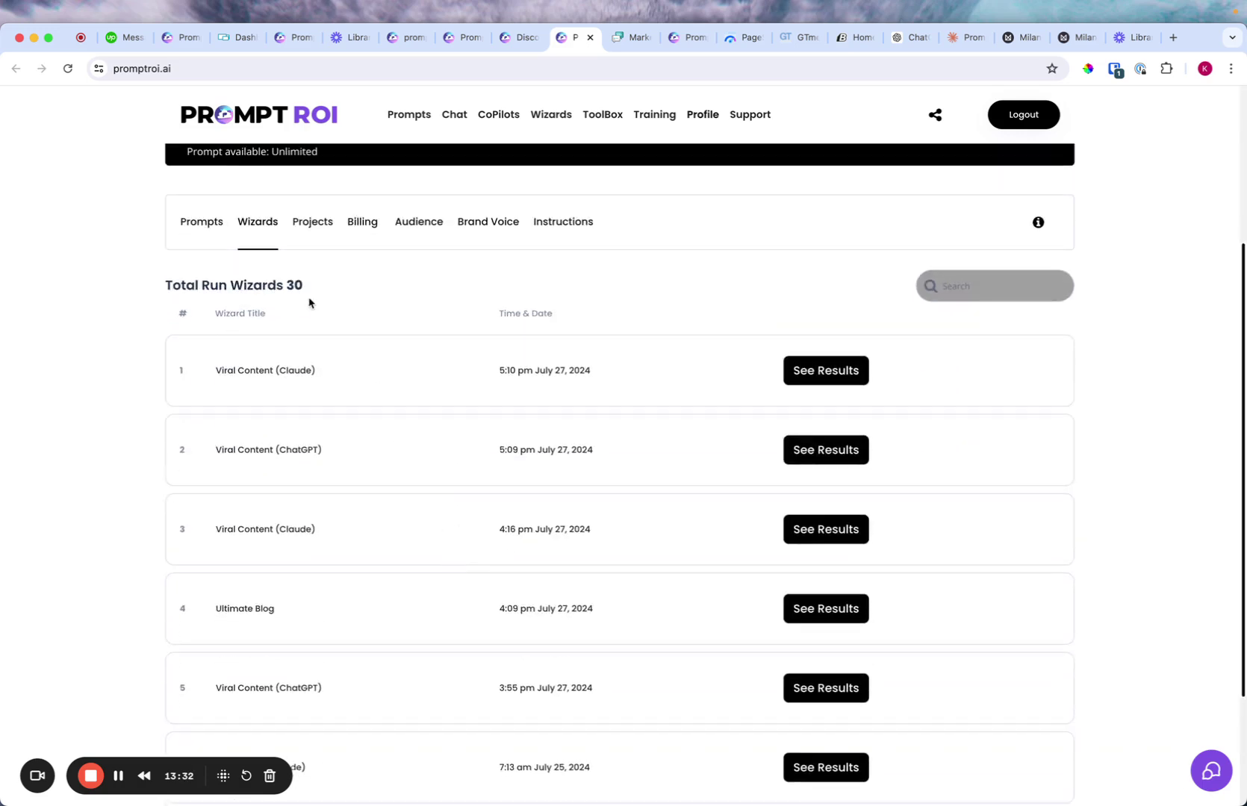
- Look through the run history for the new 5:36 pm Prompt Creator (Claude) run
scroll(317, 363, "down", 1)
scroll(317, 364, "up", 5)
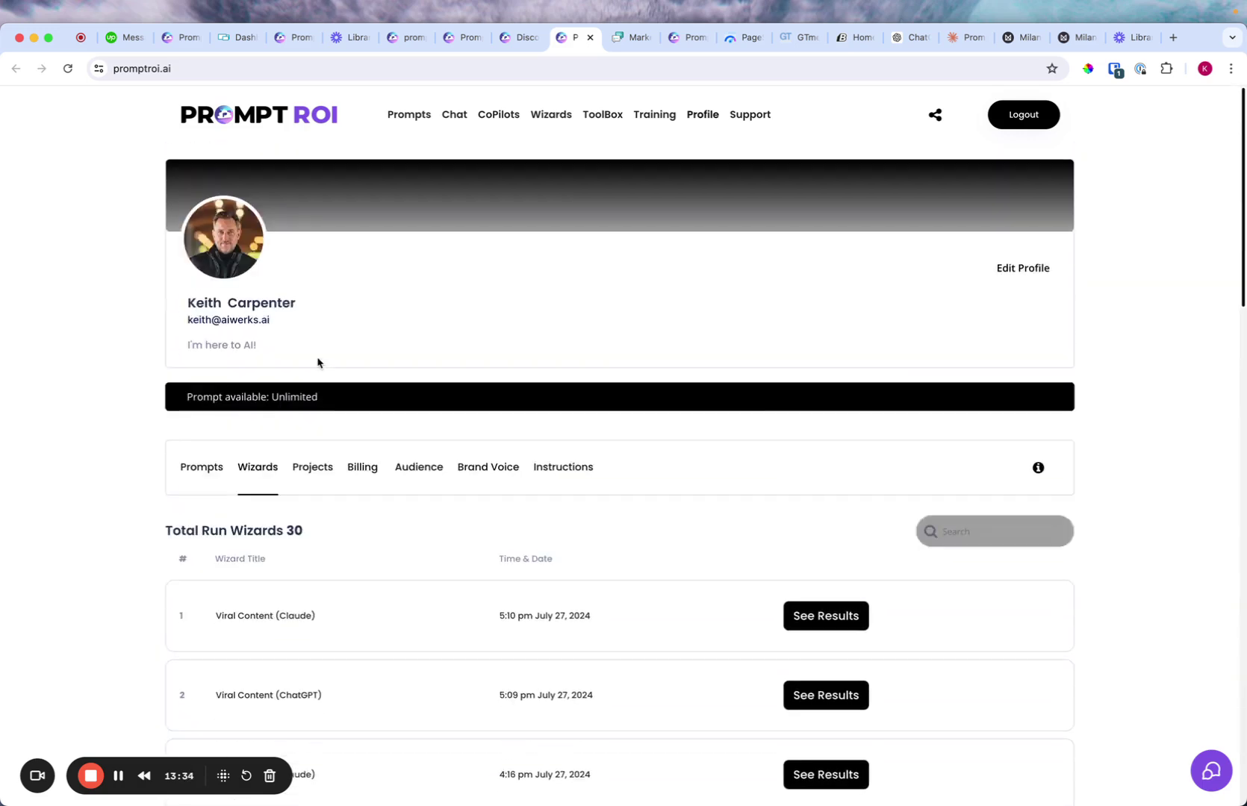
scroll(329, 545, "down", 5)
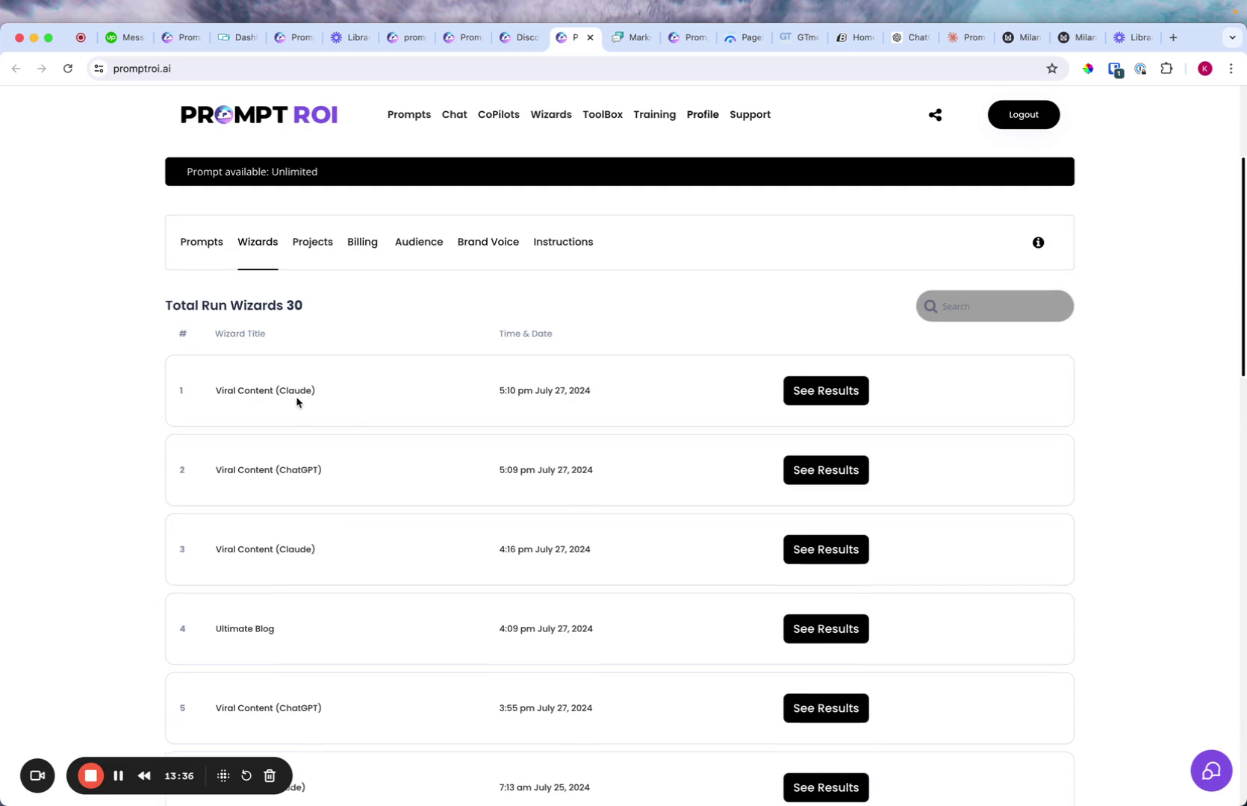
scroll(295, 403, "up", 3)
scroll(309, 439, "down", 5)
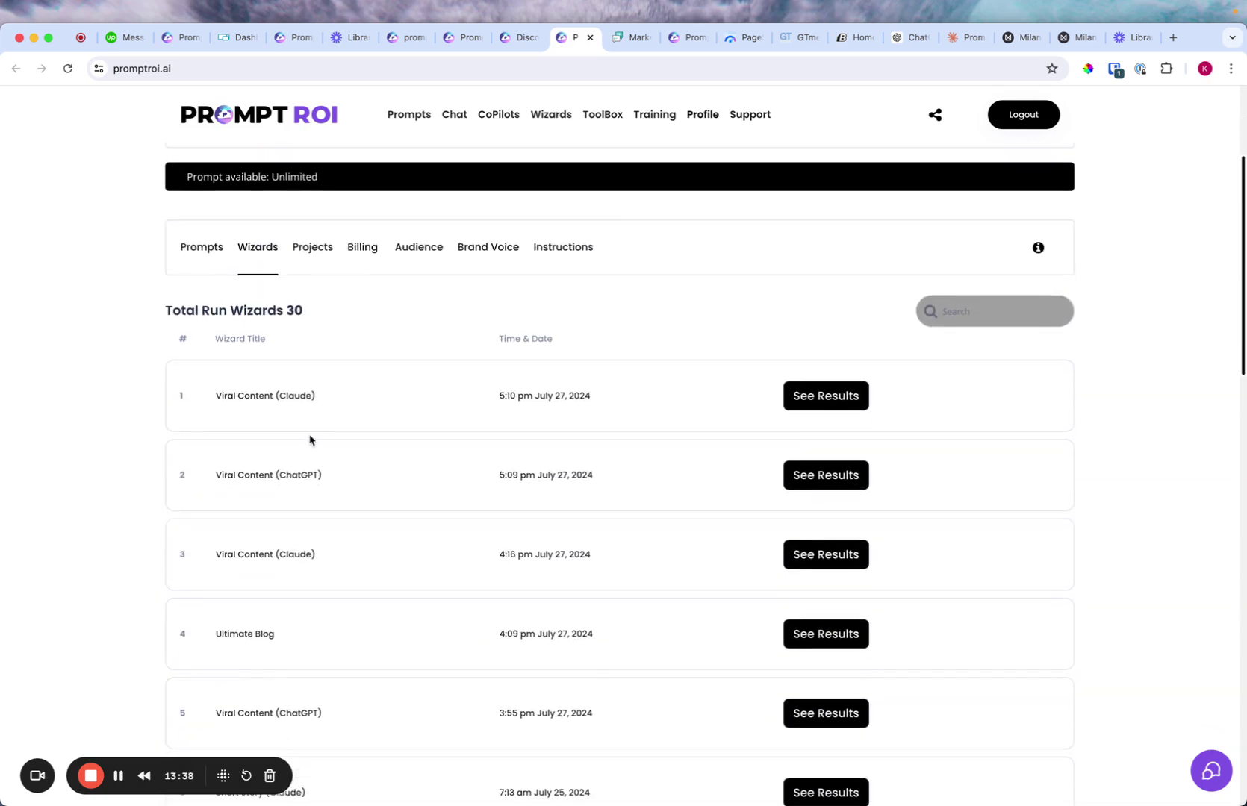
mouse_move(1054, 4)
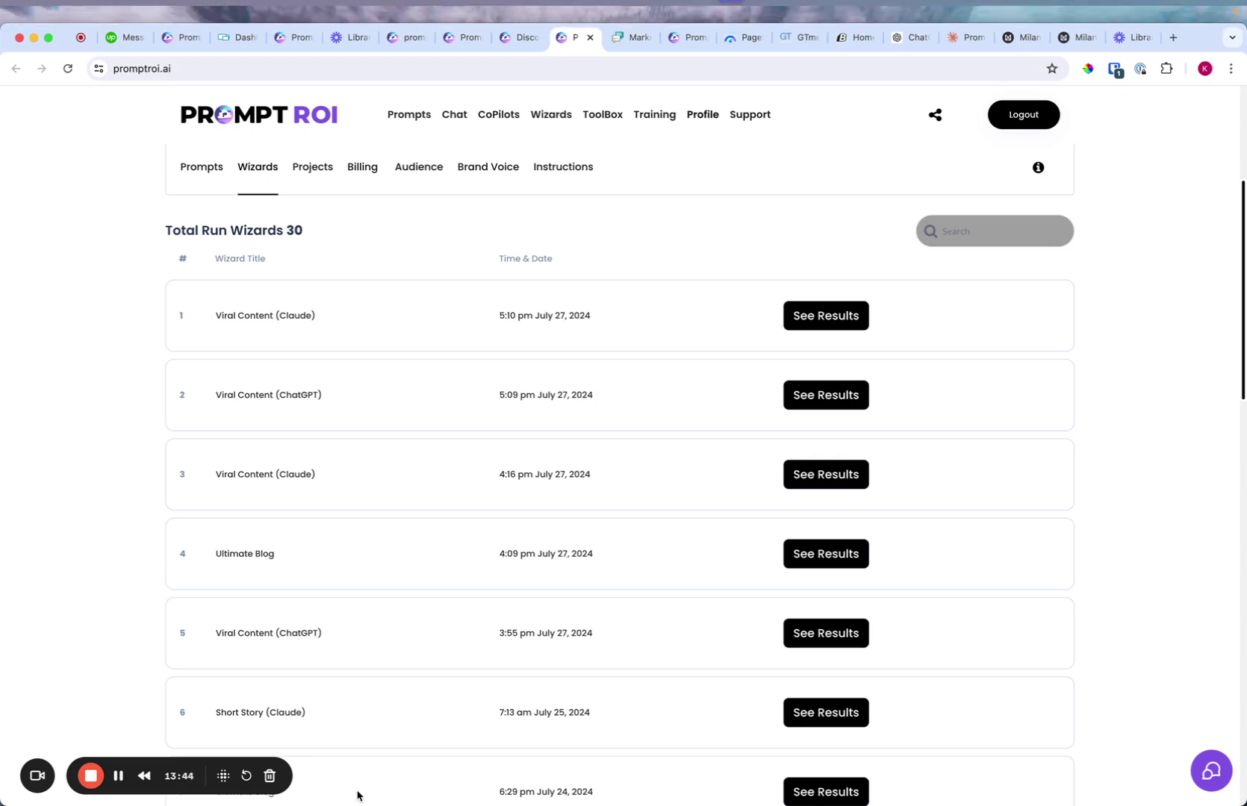
left_click(118, 776)
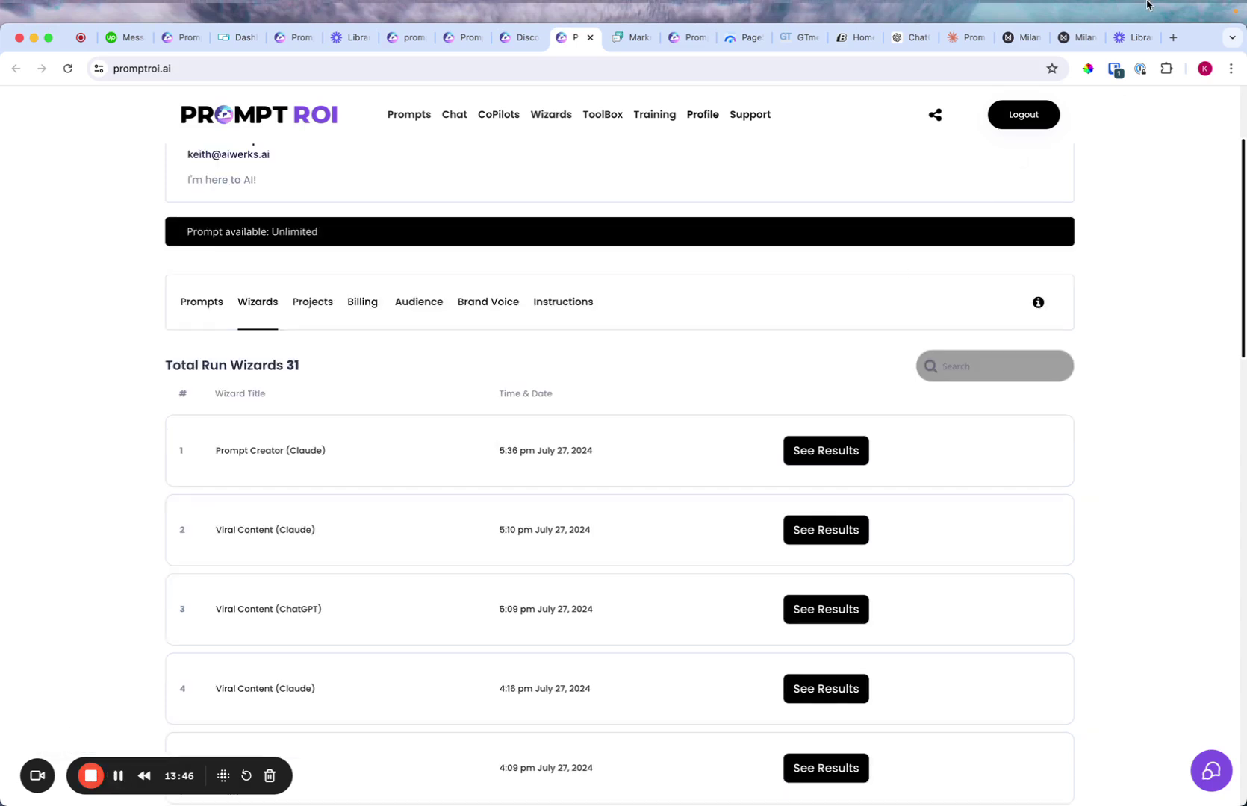
mouse_move(1147, 4)
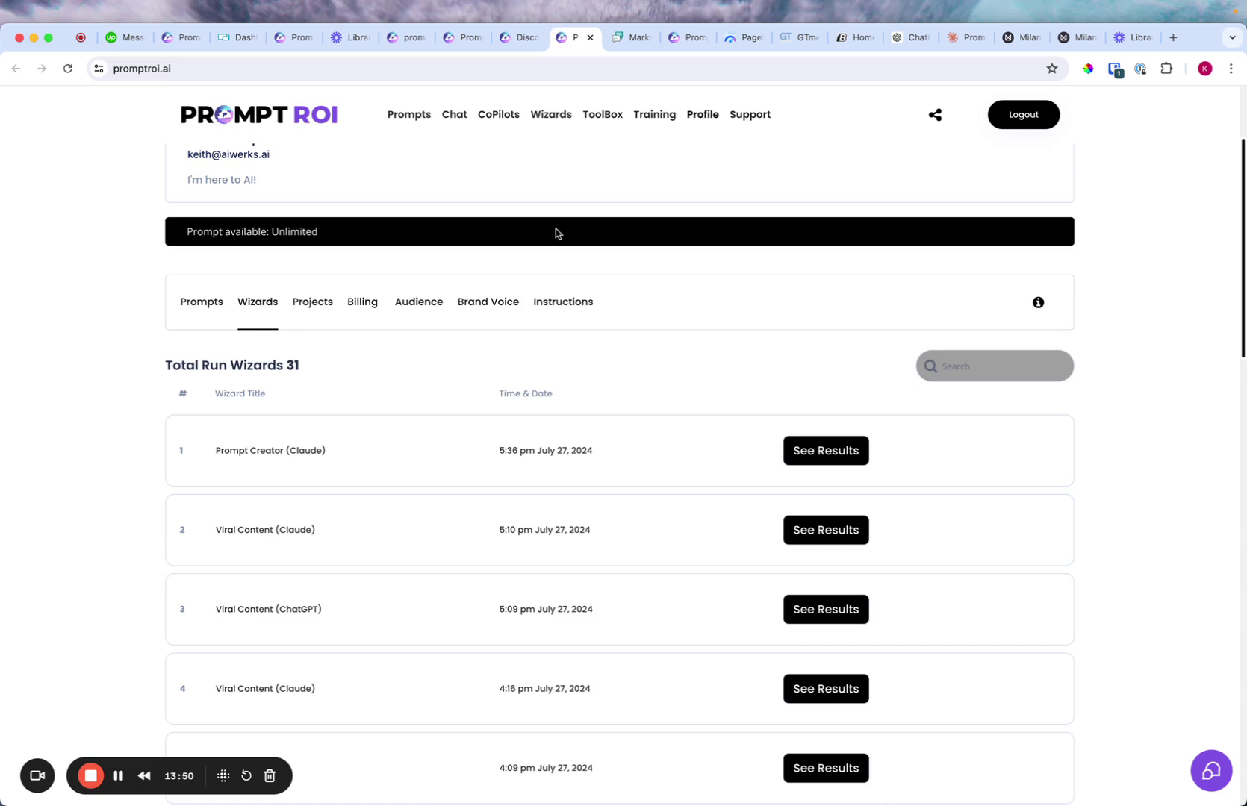
left_click(814, 454)
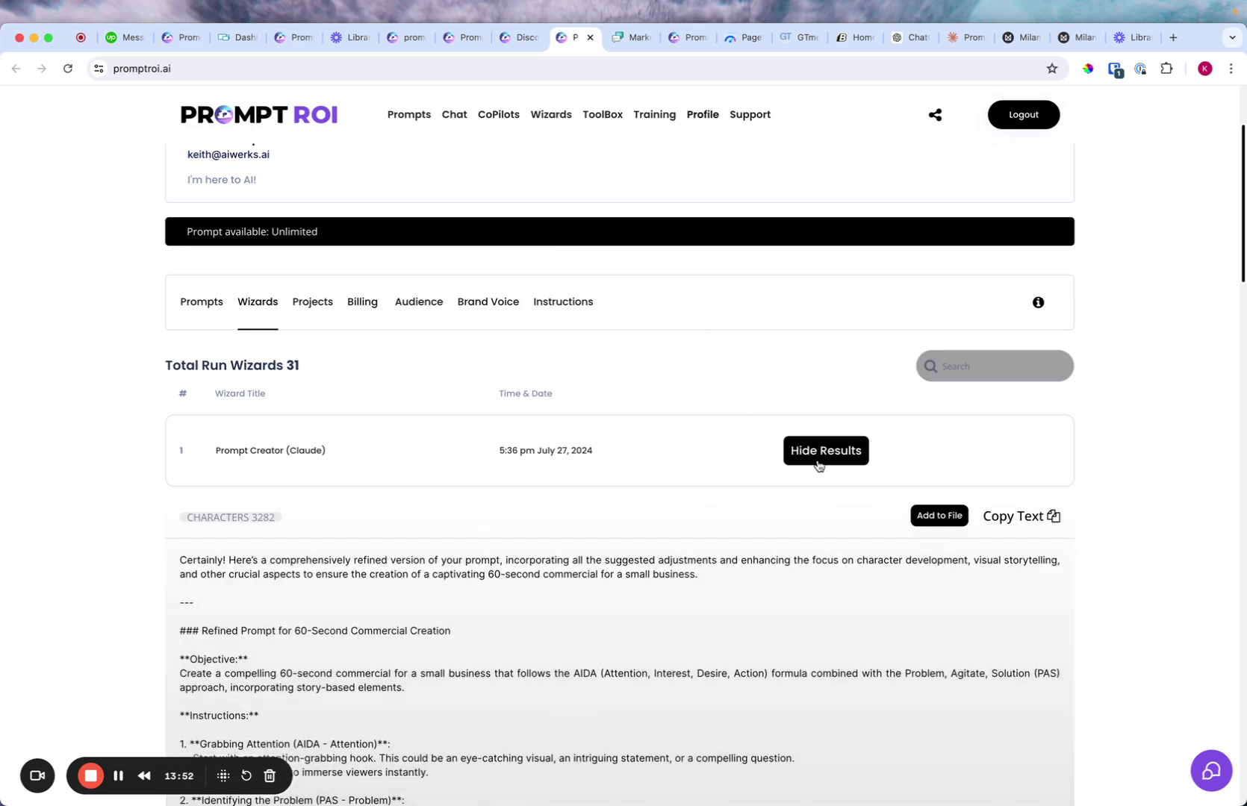
scroll(595, 543, "down", 3)
scroll(596, 543, "down", 1)
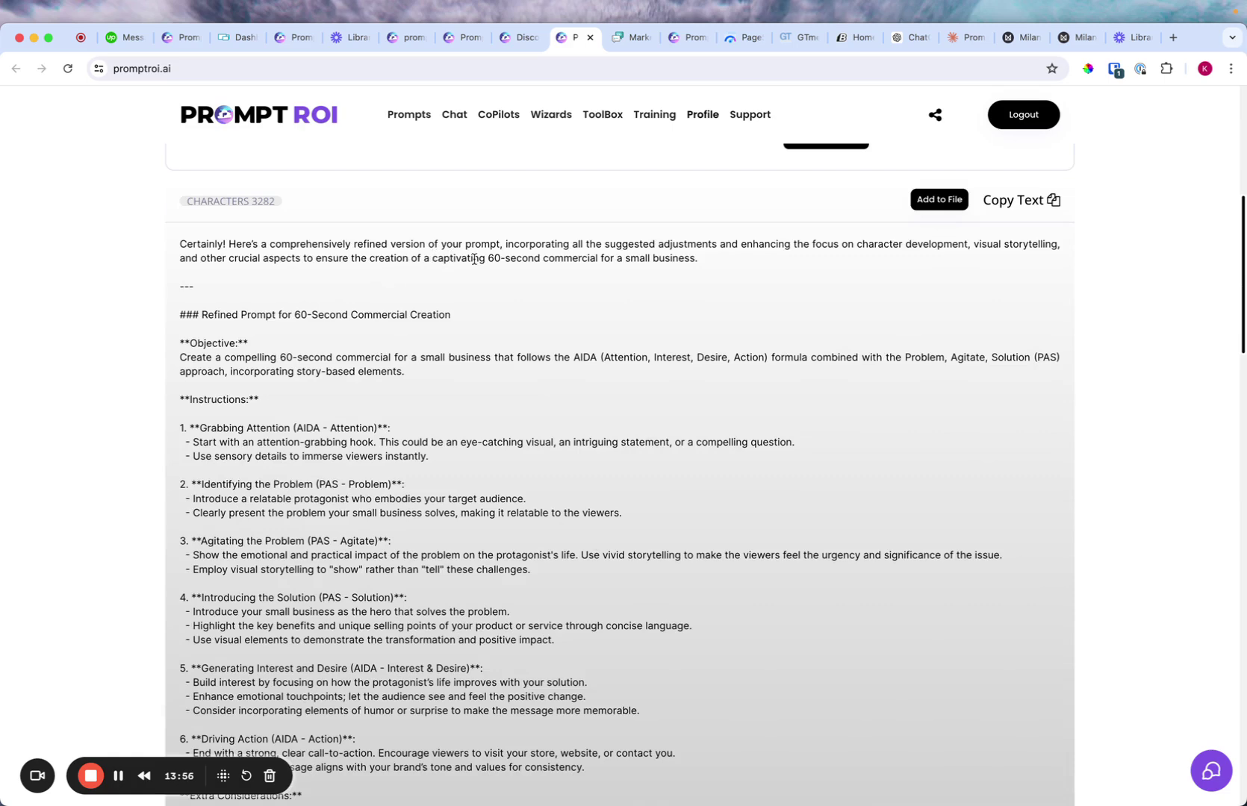
key("super+equal")
key("super+equal")
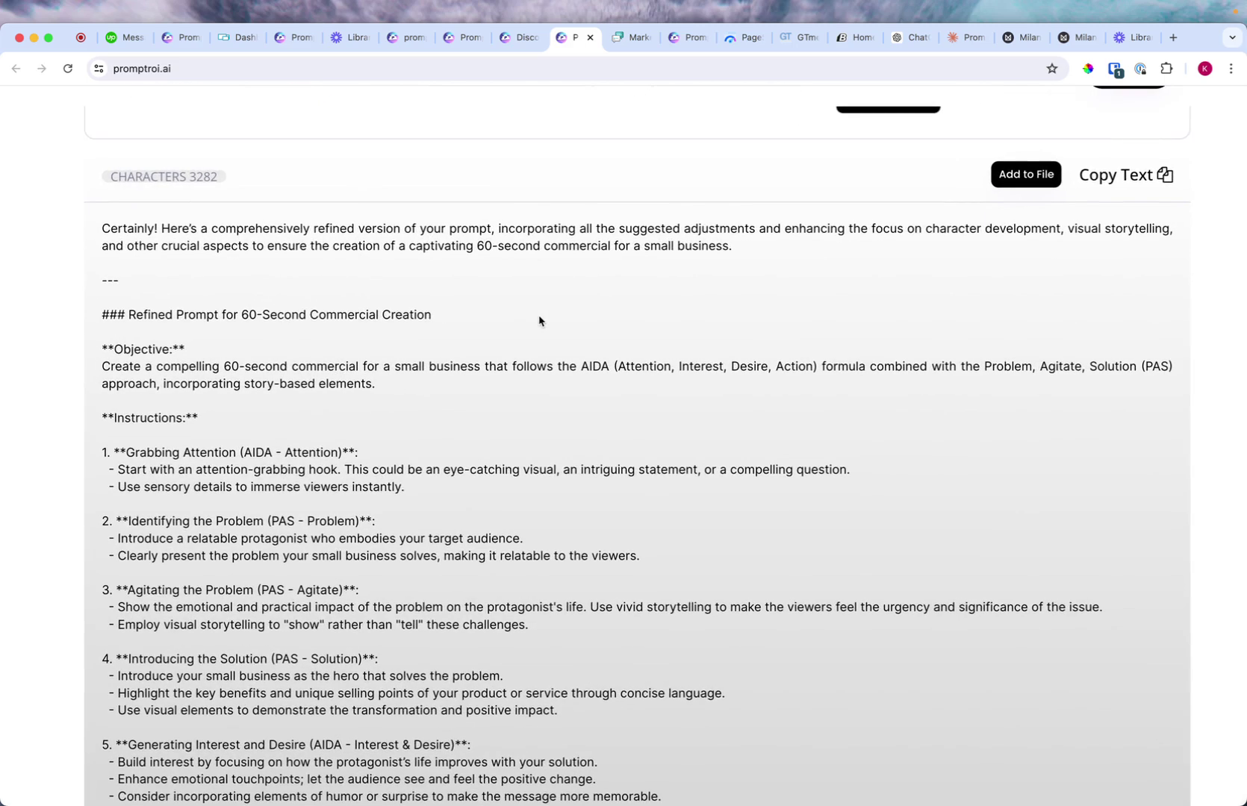
scroll(793, 274, "down", 1)
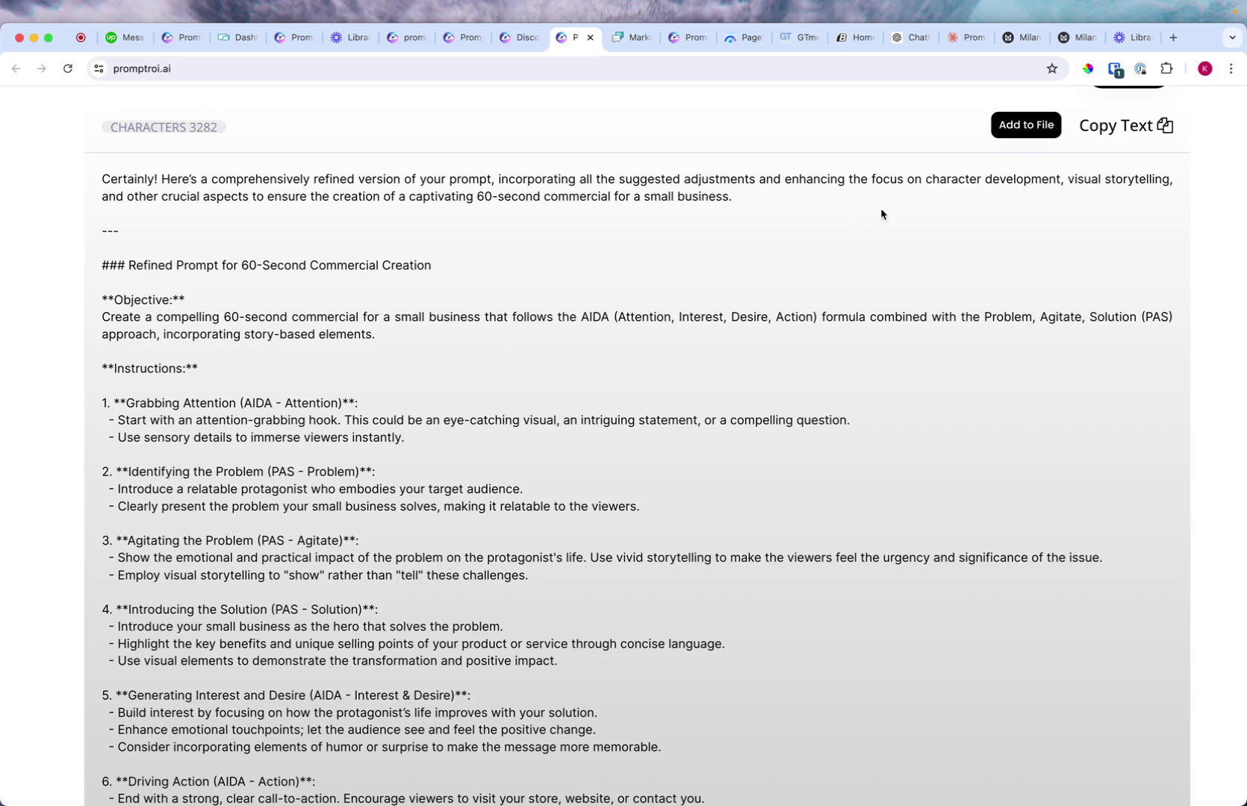
scroll(618, 299, "down", 1)
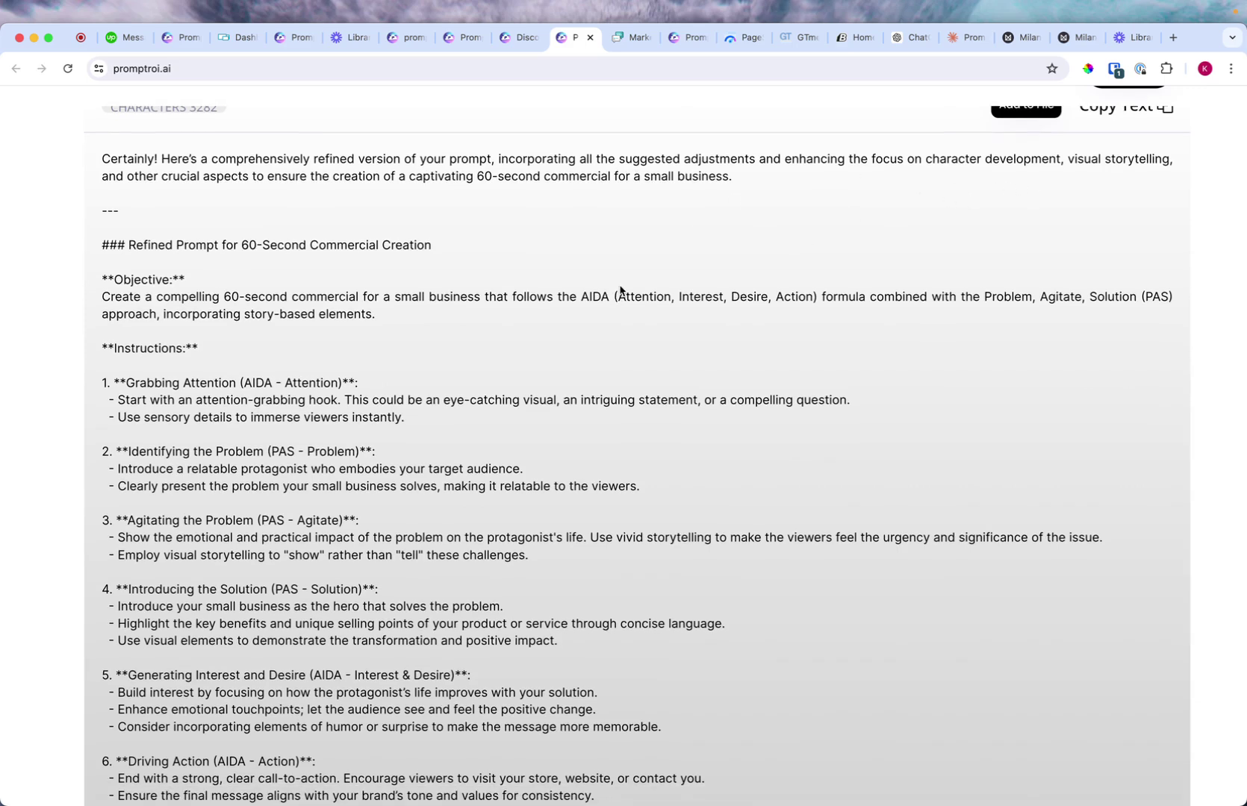
scroll(276, 271, "down", 12)
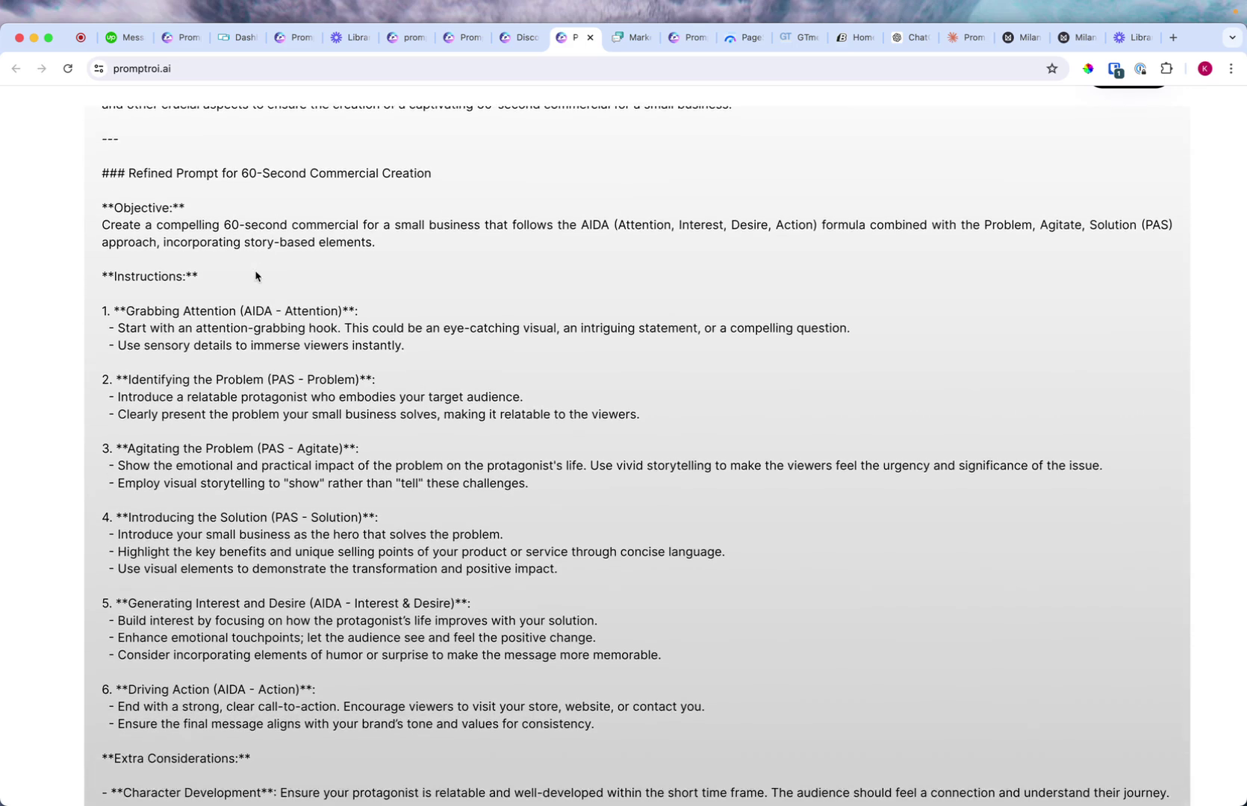
scroll(256, 275, "down", 8)
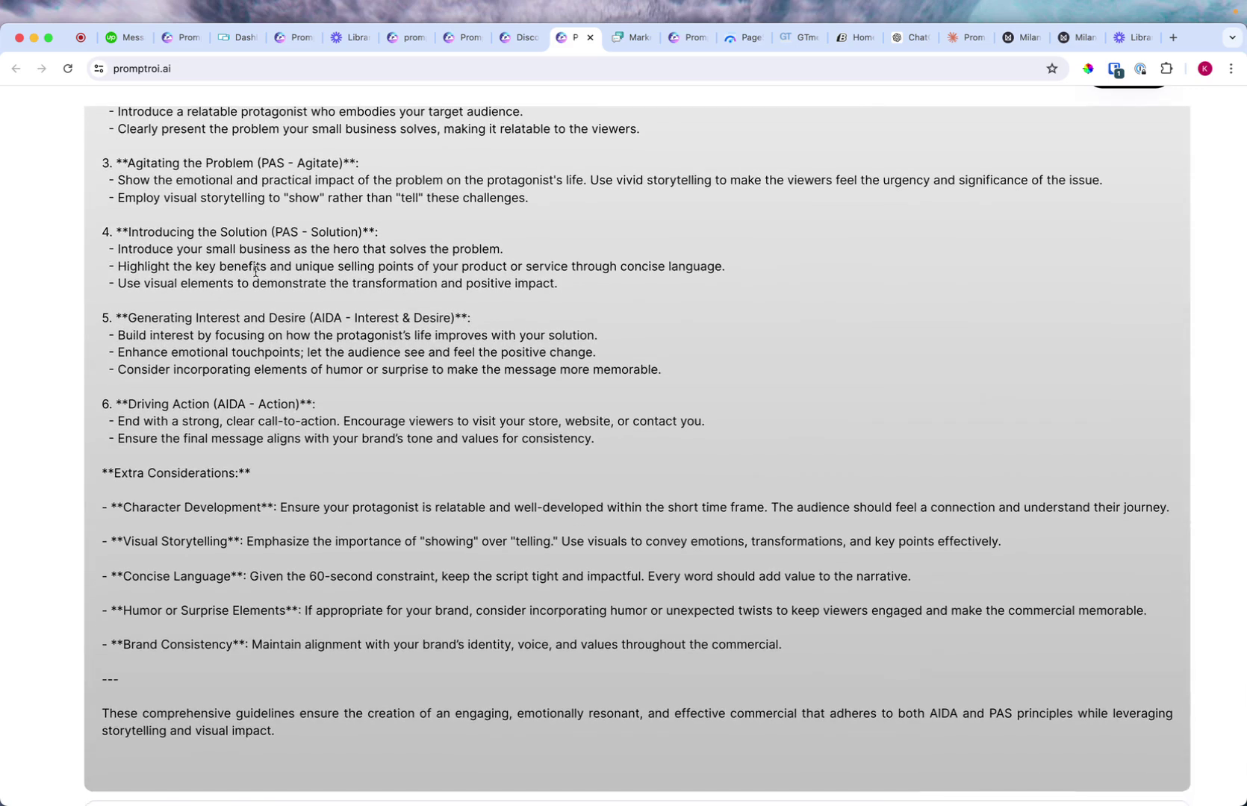
scroll(255, 271, "up", 12)
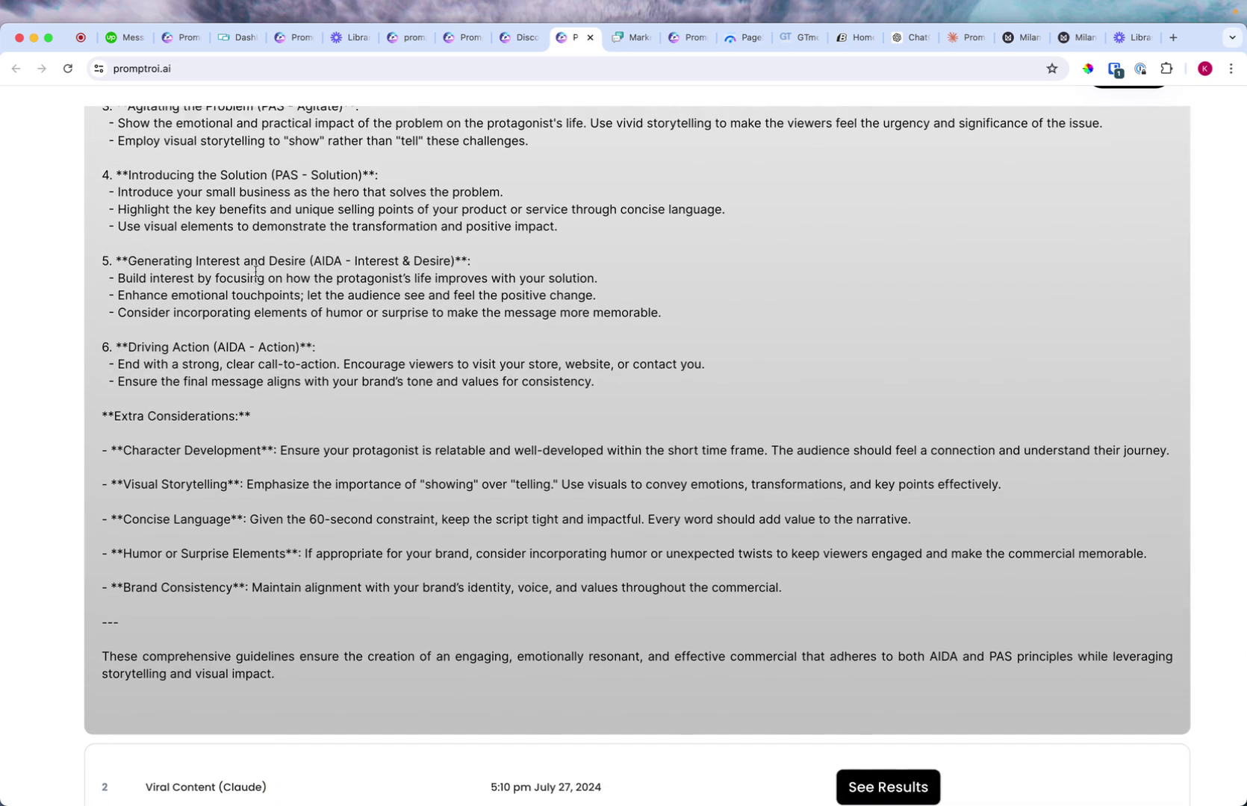
scroll(255, 271, "up", 7)
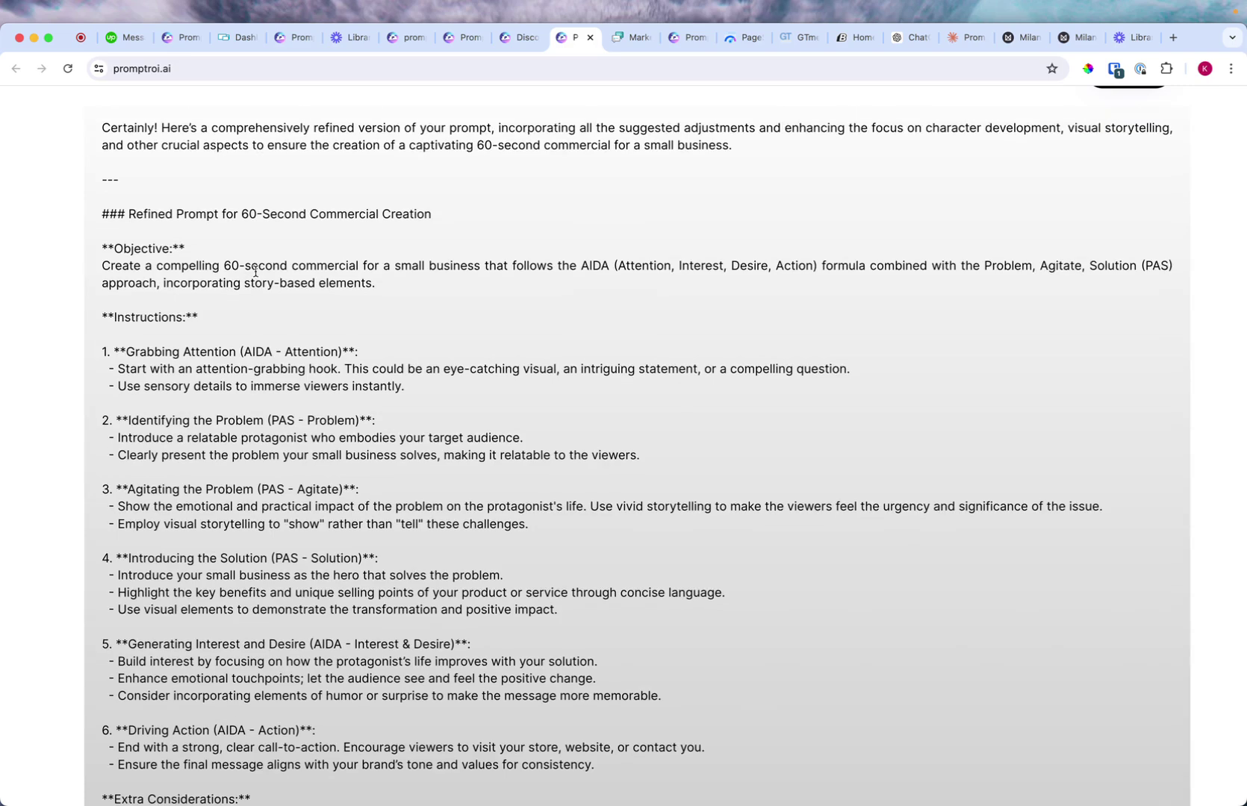
scroll(270, 469, "down", 15)
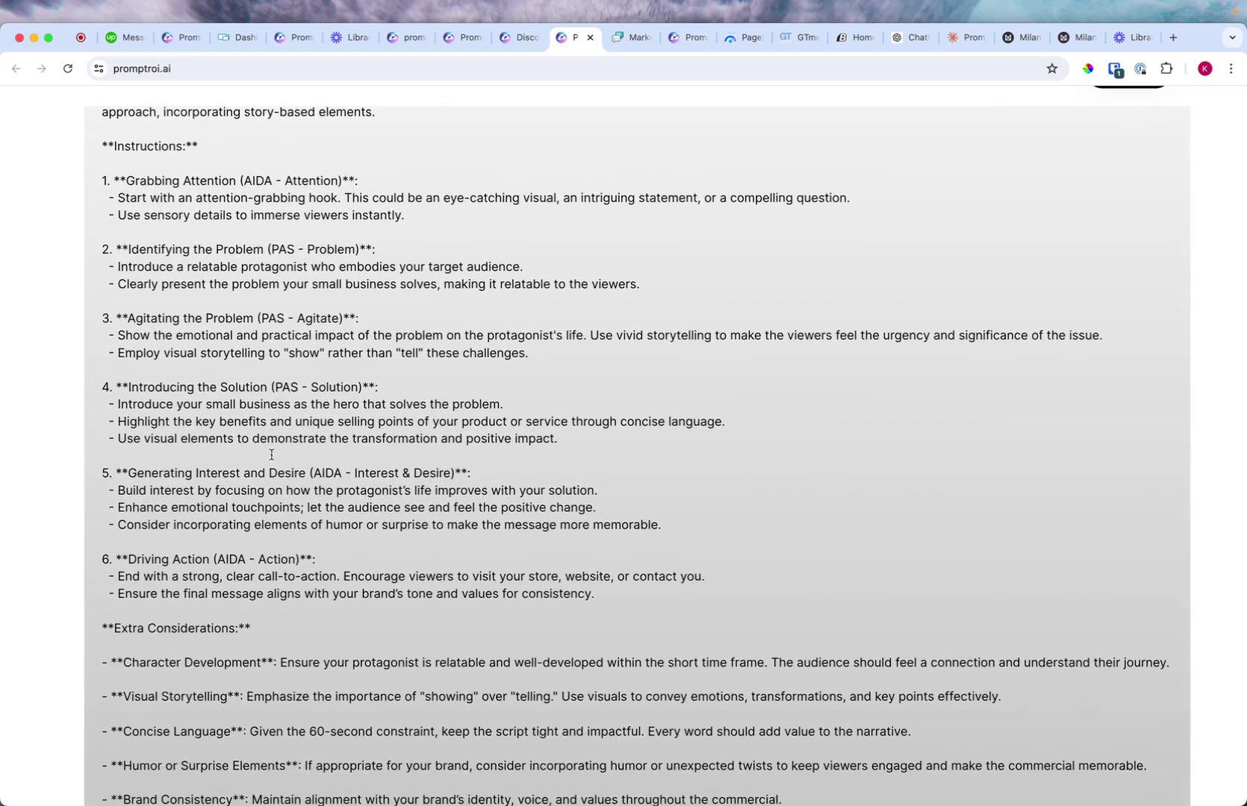
scroll(270, 441, "up", 12)
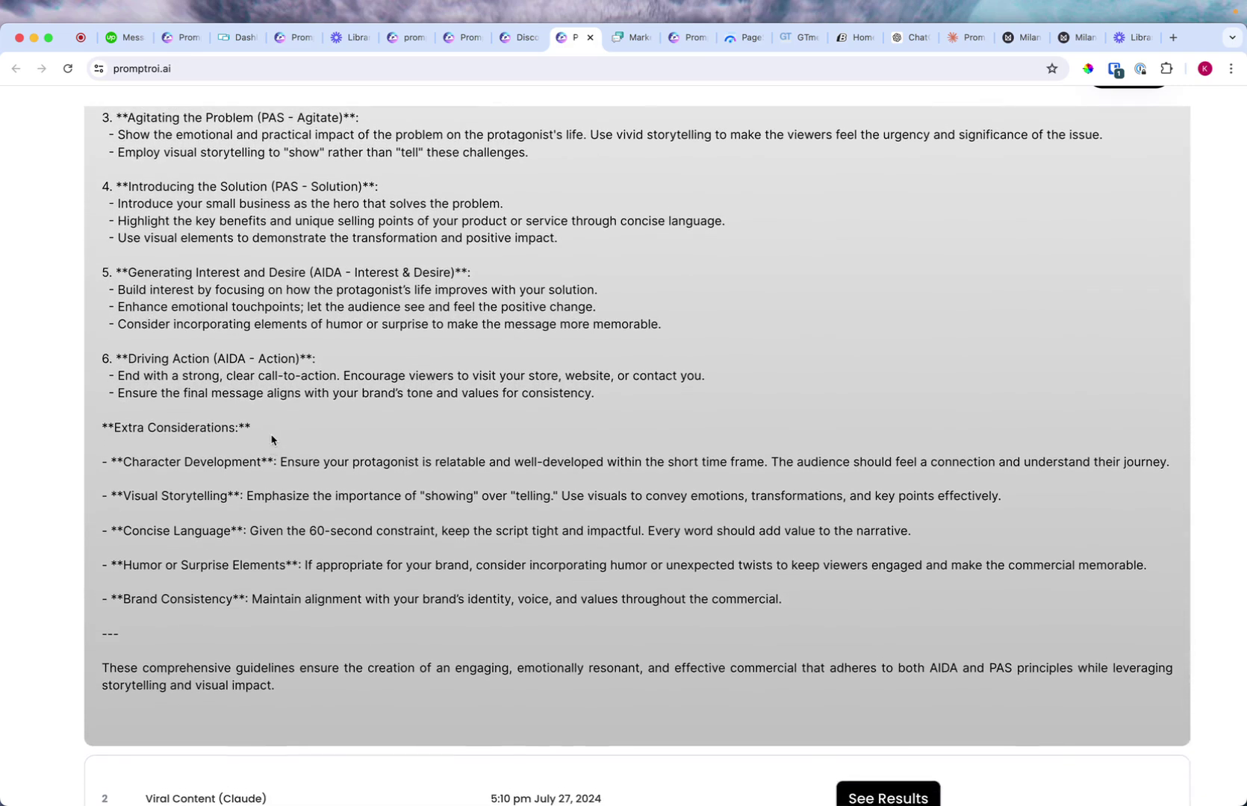
key("super+minus")
scroll(271, 437, "down", 7)
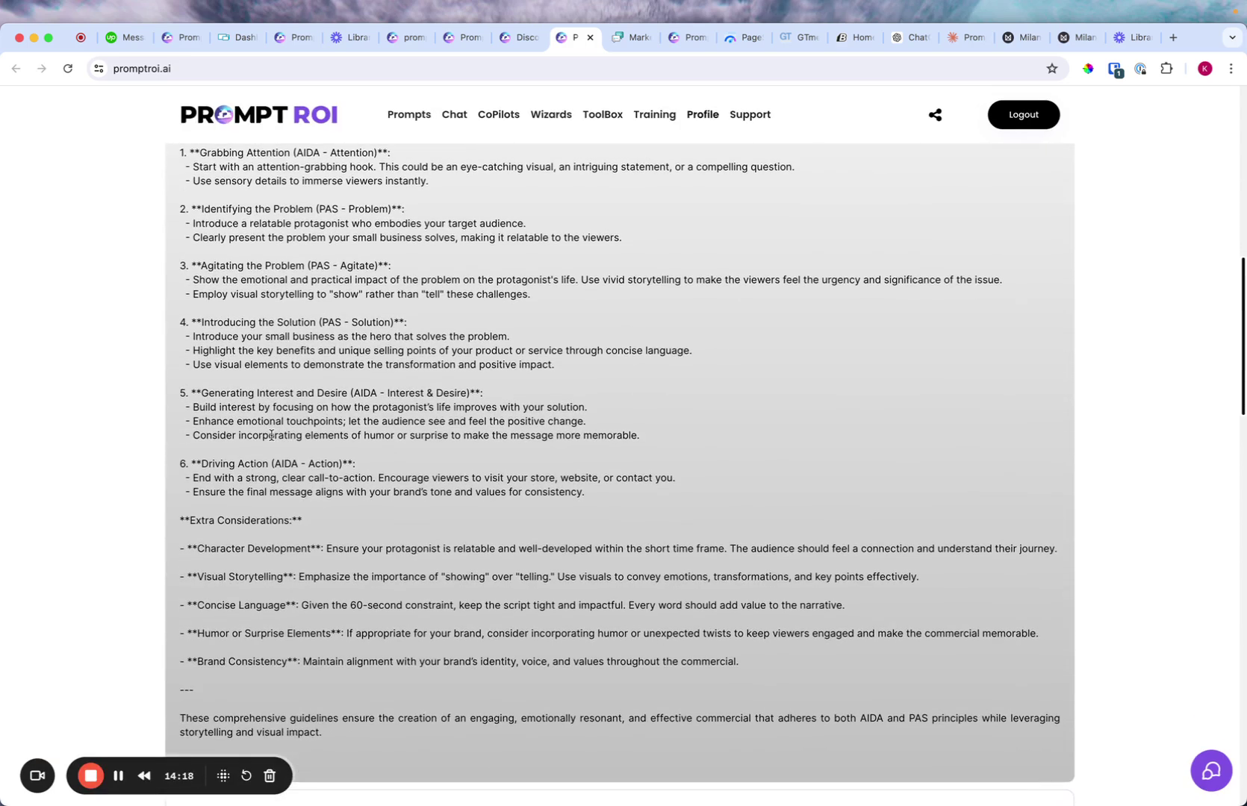
key("super+minus")
scroll(271, 435, "up", 6)
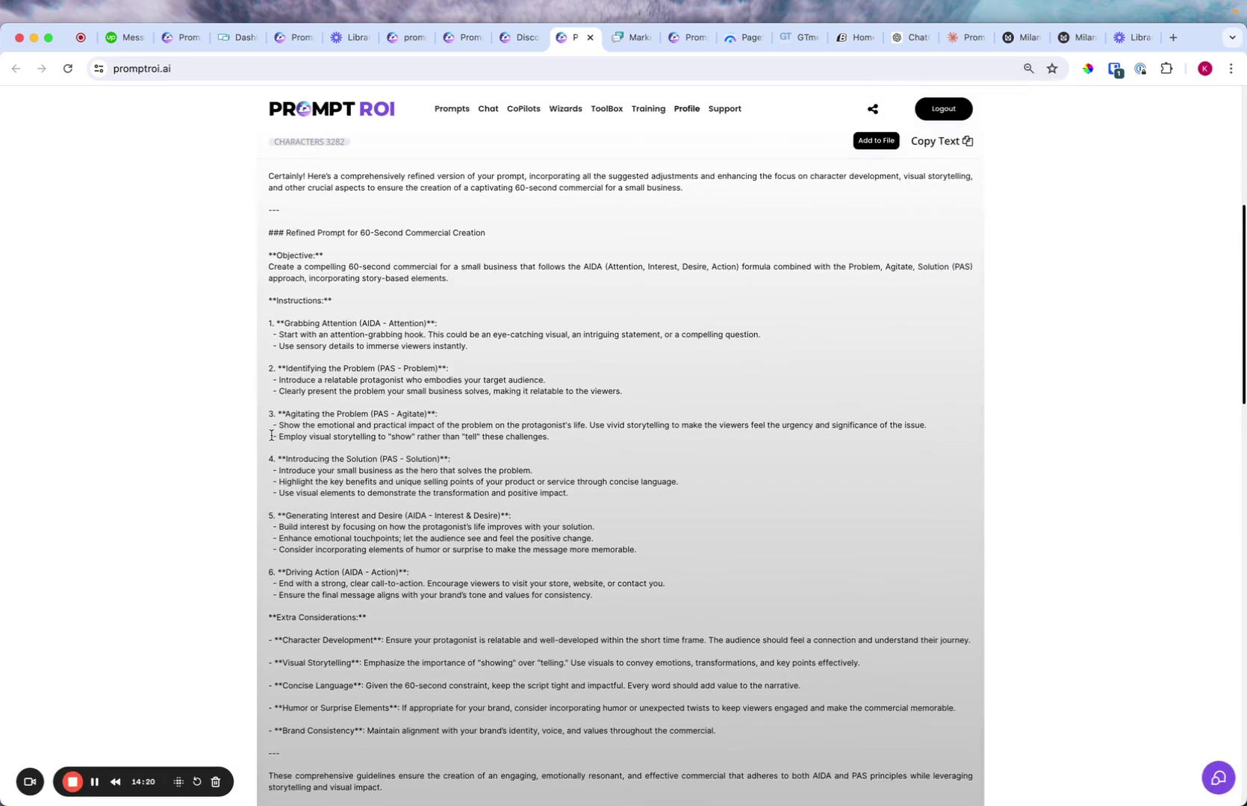
key("super+minus")
scroll(271, 440, "down", 1)
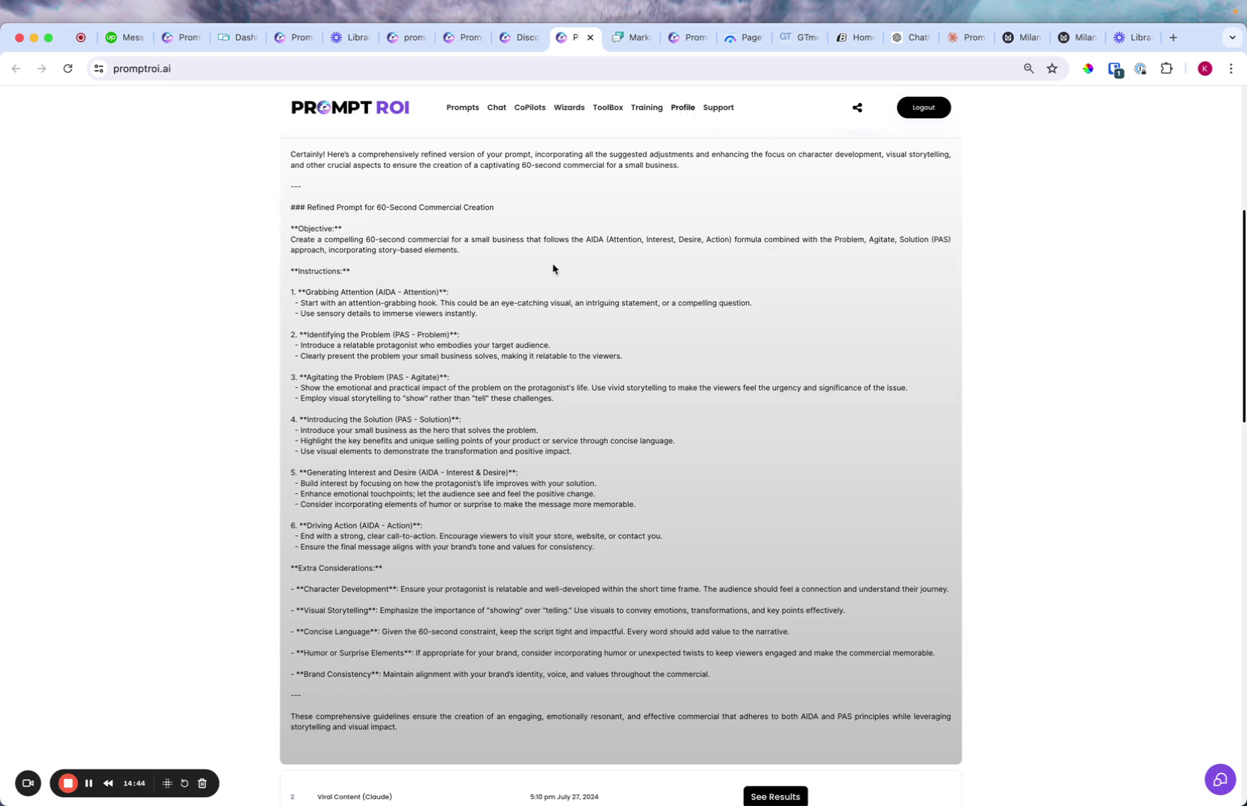
scroll(554, 270, "up", 3)
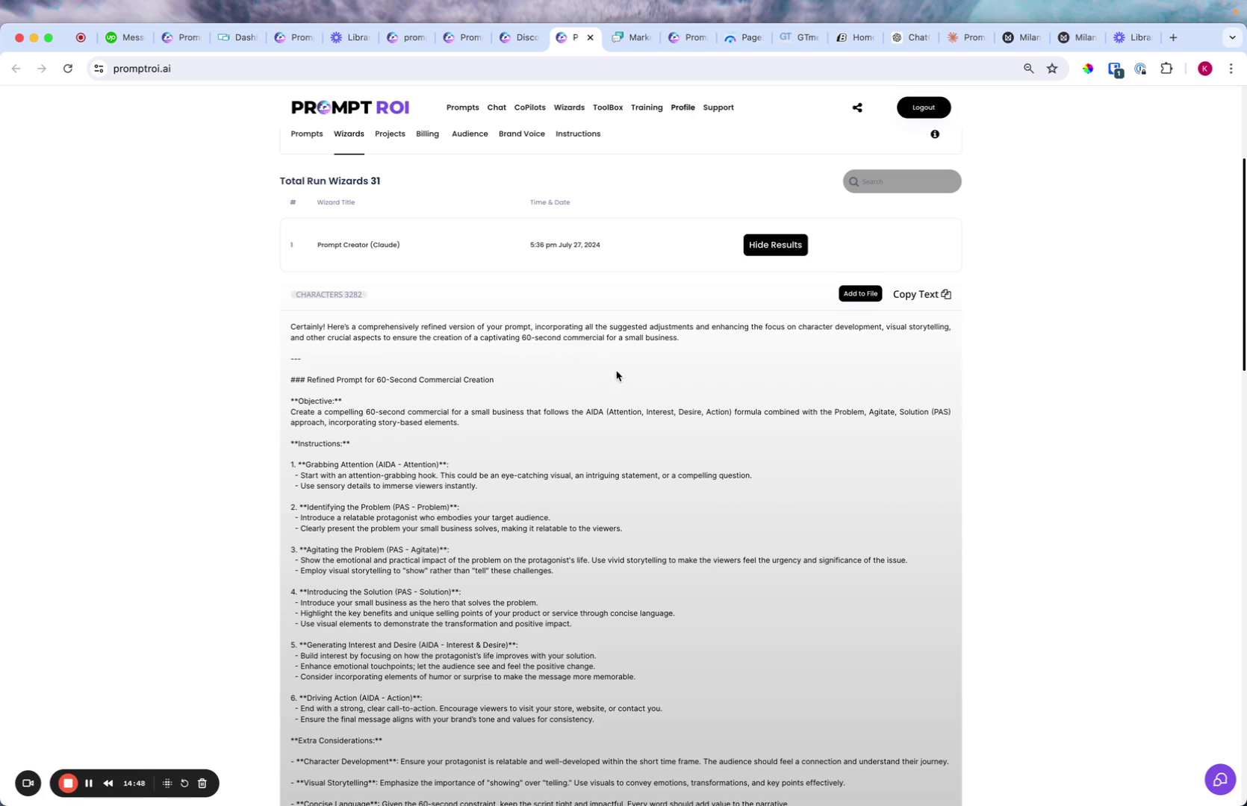
key("super+plus")
key("super+plus")
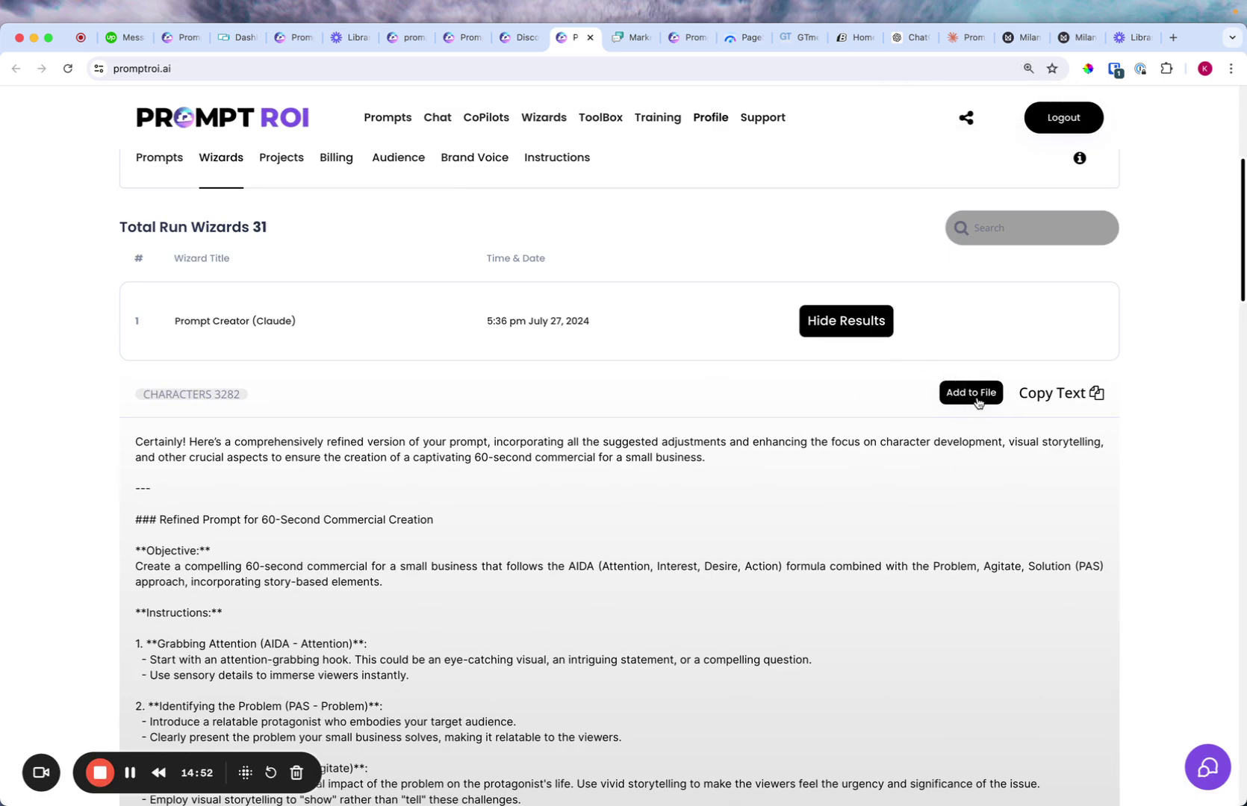
- Add the 5:36 pm result to File, choosing project PromptROI and file Blog
left_click(971, 393)
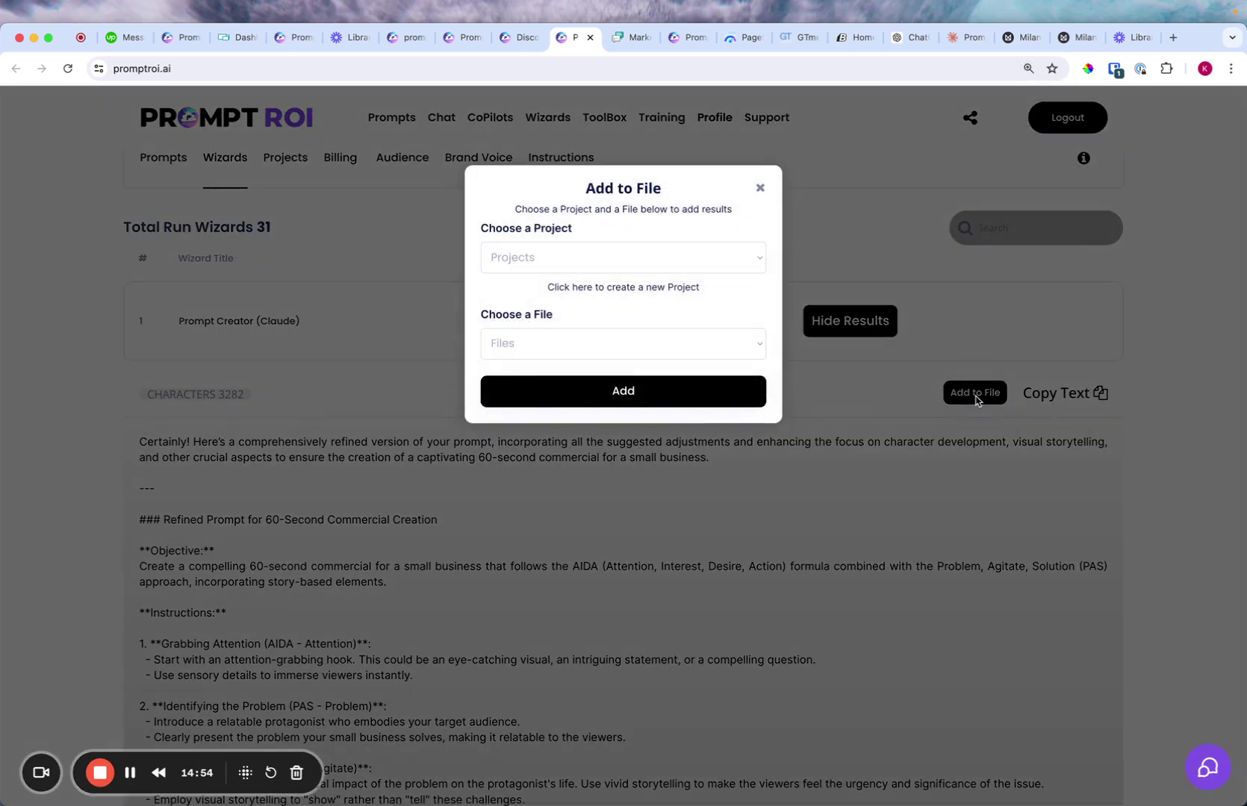
left_click(545, 263)
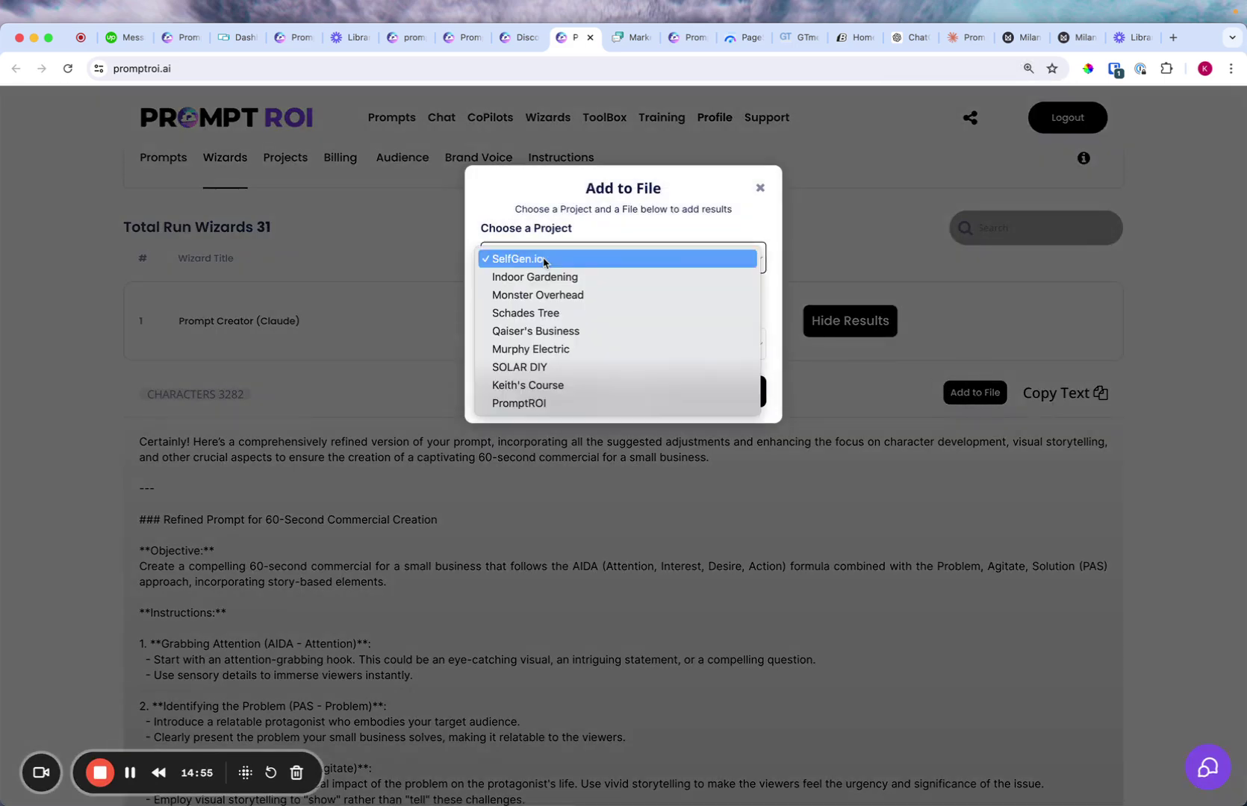
left_click(543, 406)
left_click(551, 354)
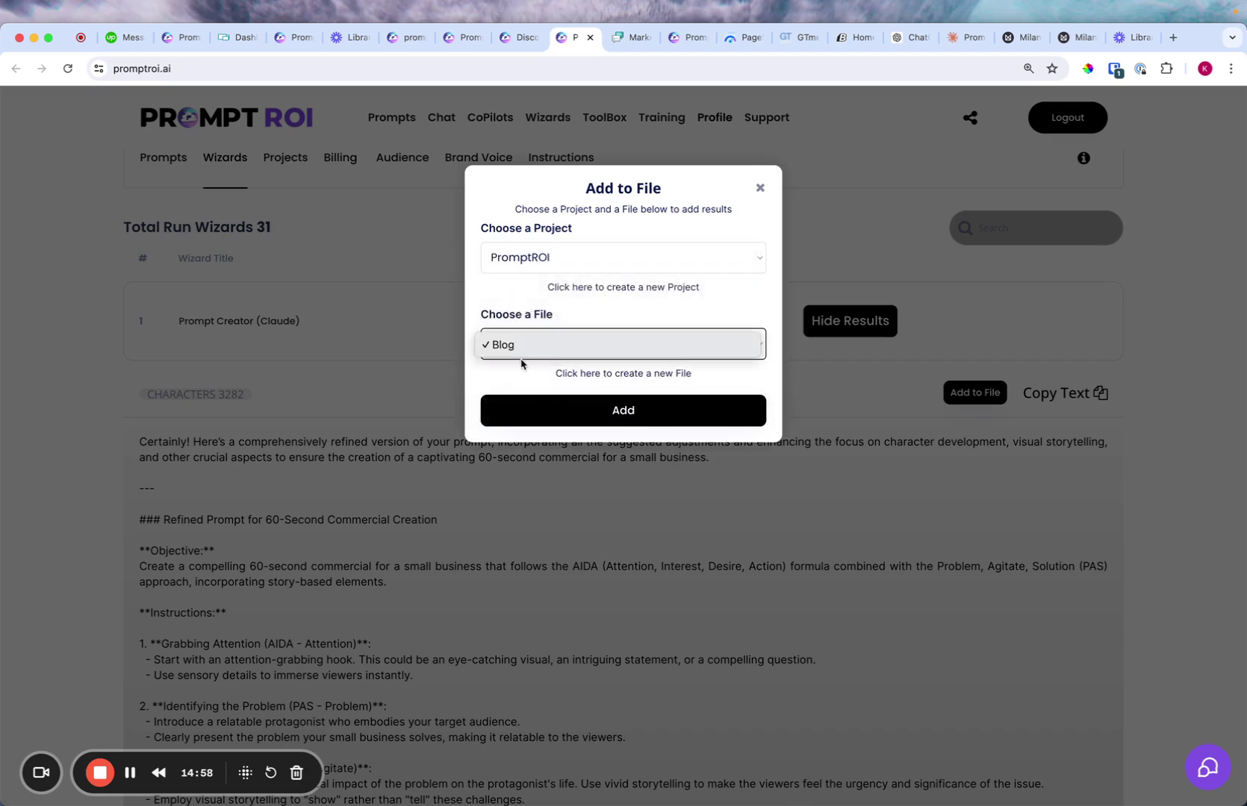
left_click(529, 351)
left_click(604, 416)
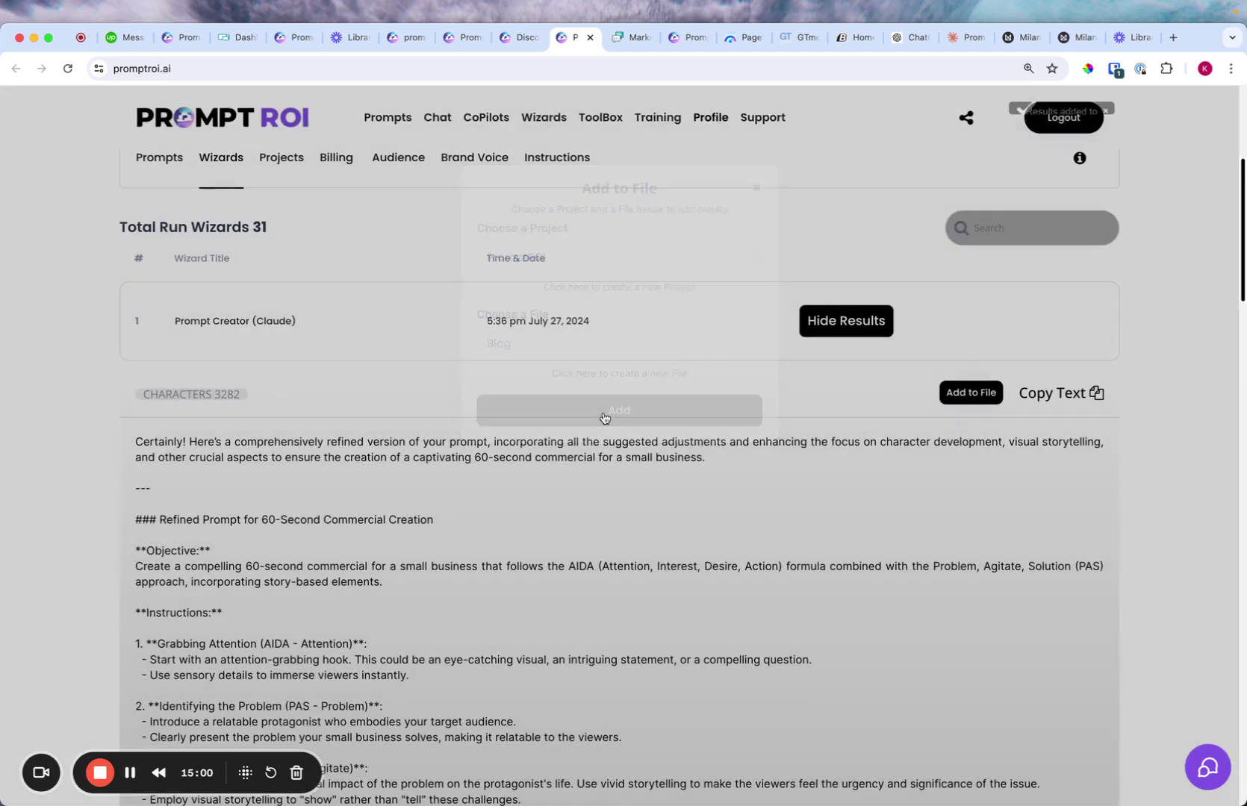
scroll(889, 369, "down", 15)
scroll(648, 511, "up", 12)
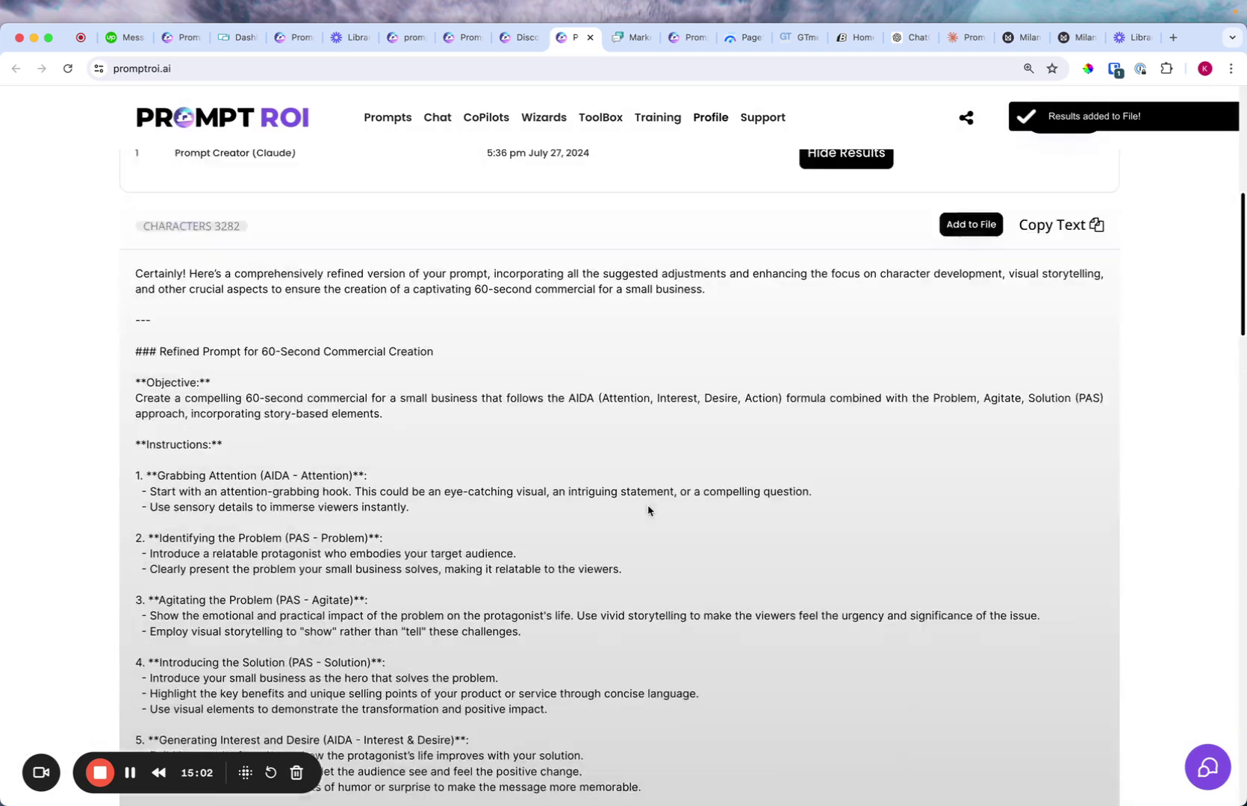
scroll(648, 510, "up", 2)
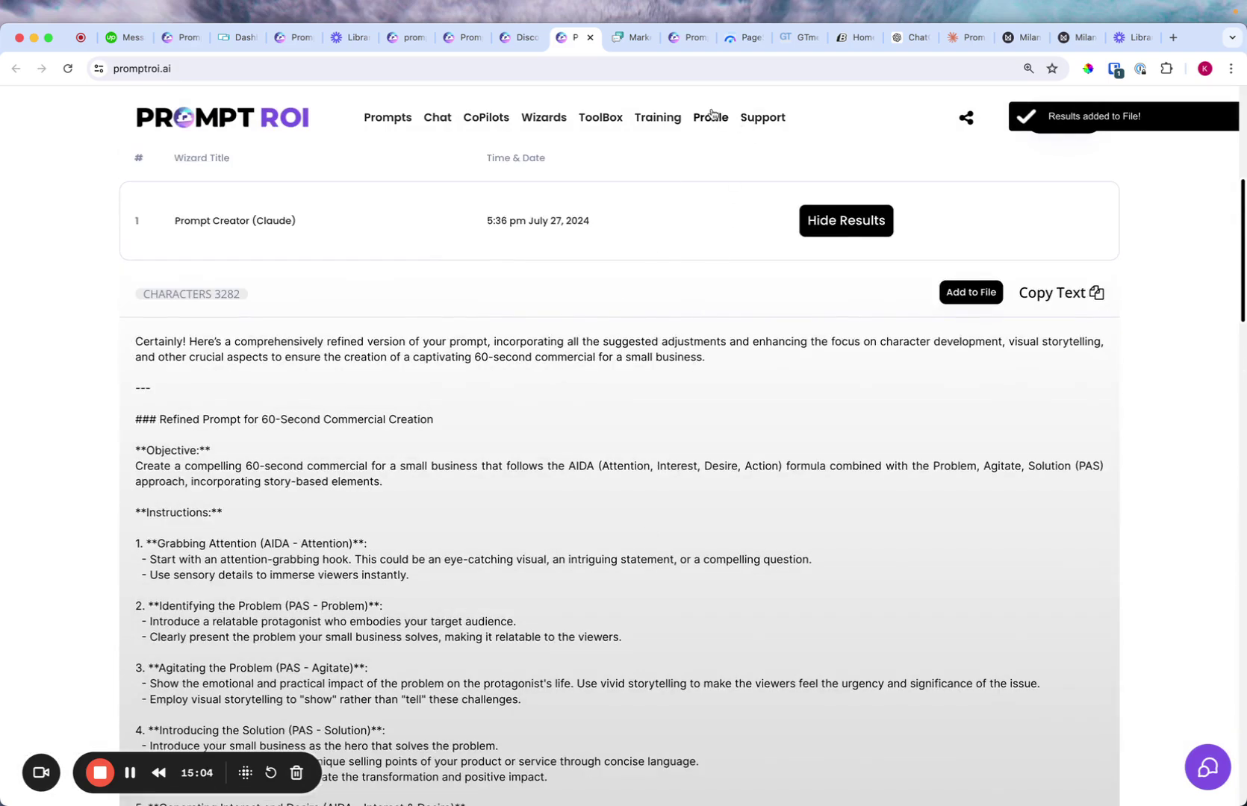
- Open Profile's Projects tab, peek into the PromptROI folder, then return to the nine-project grid
left_click(710, 115)
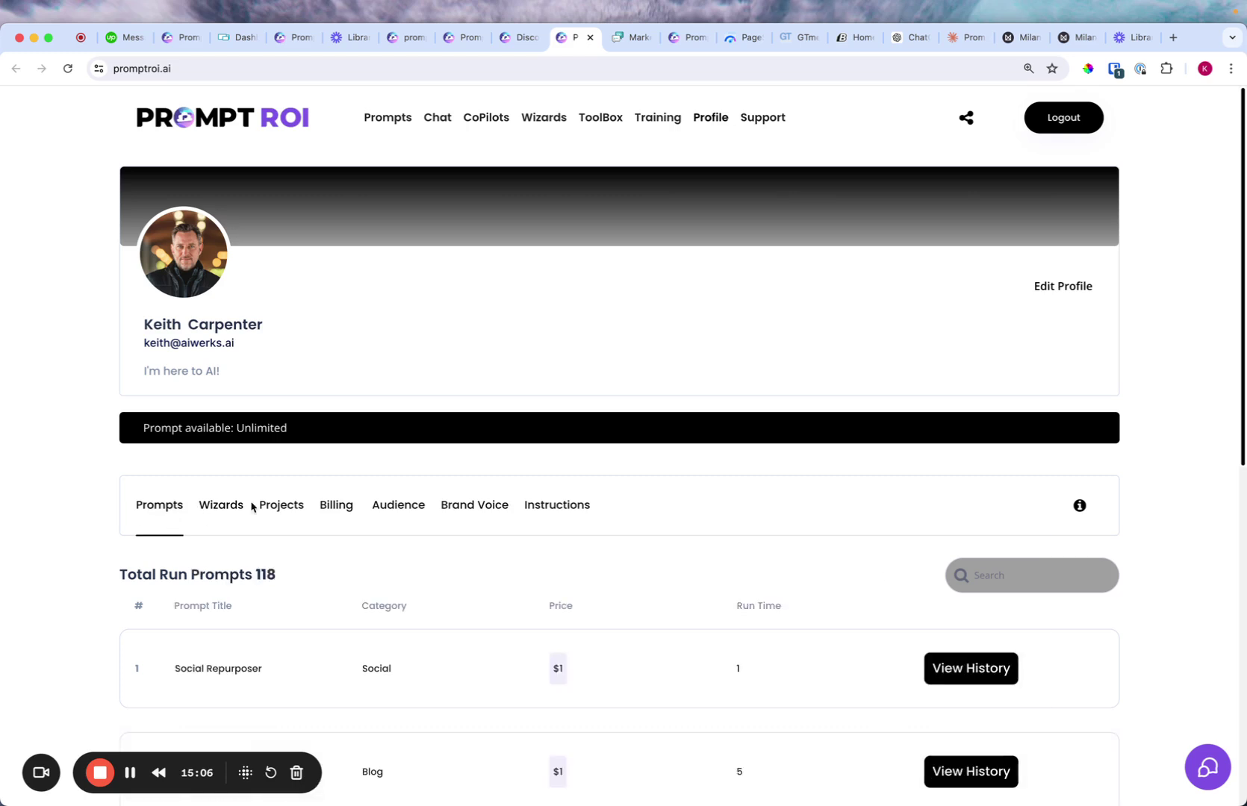
left_click(281, 505)
scroll(292, 524, "down", 10)
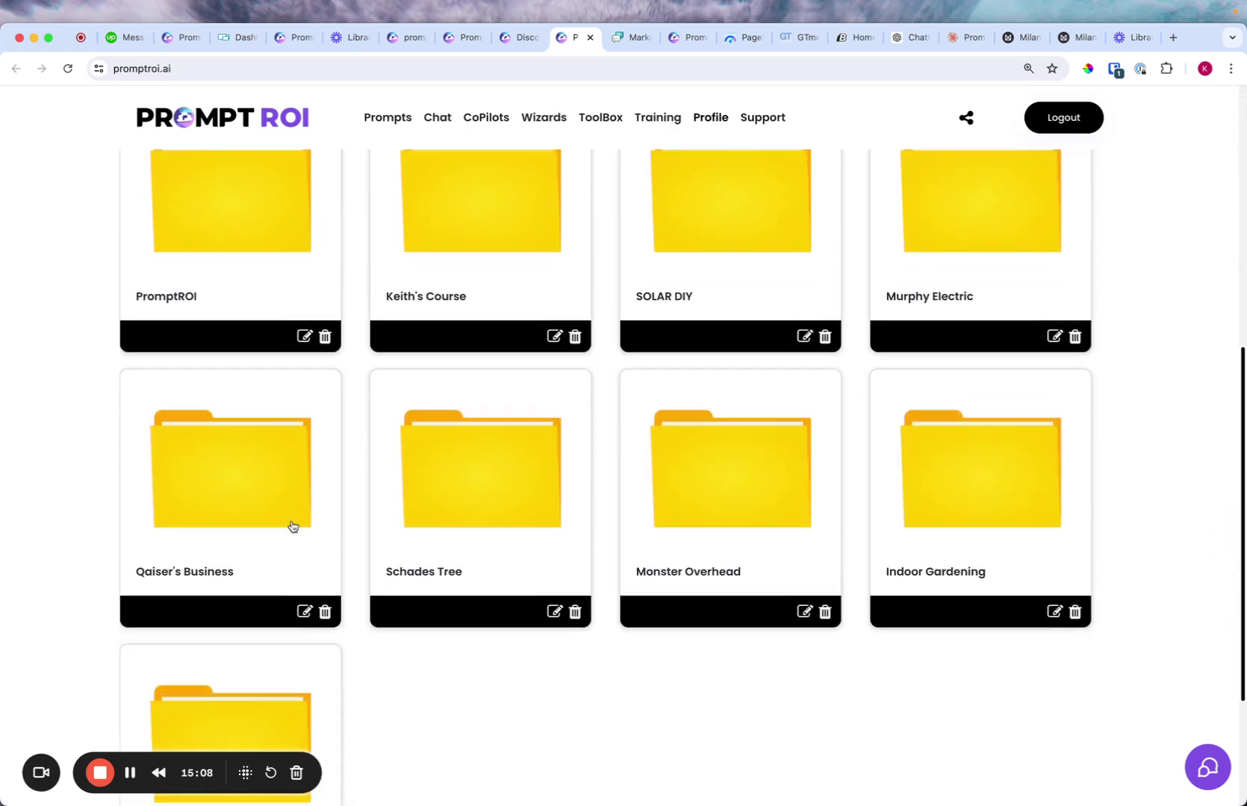
scroll(292, 526, "down", 3)
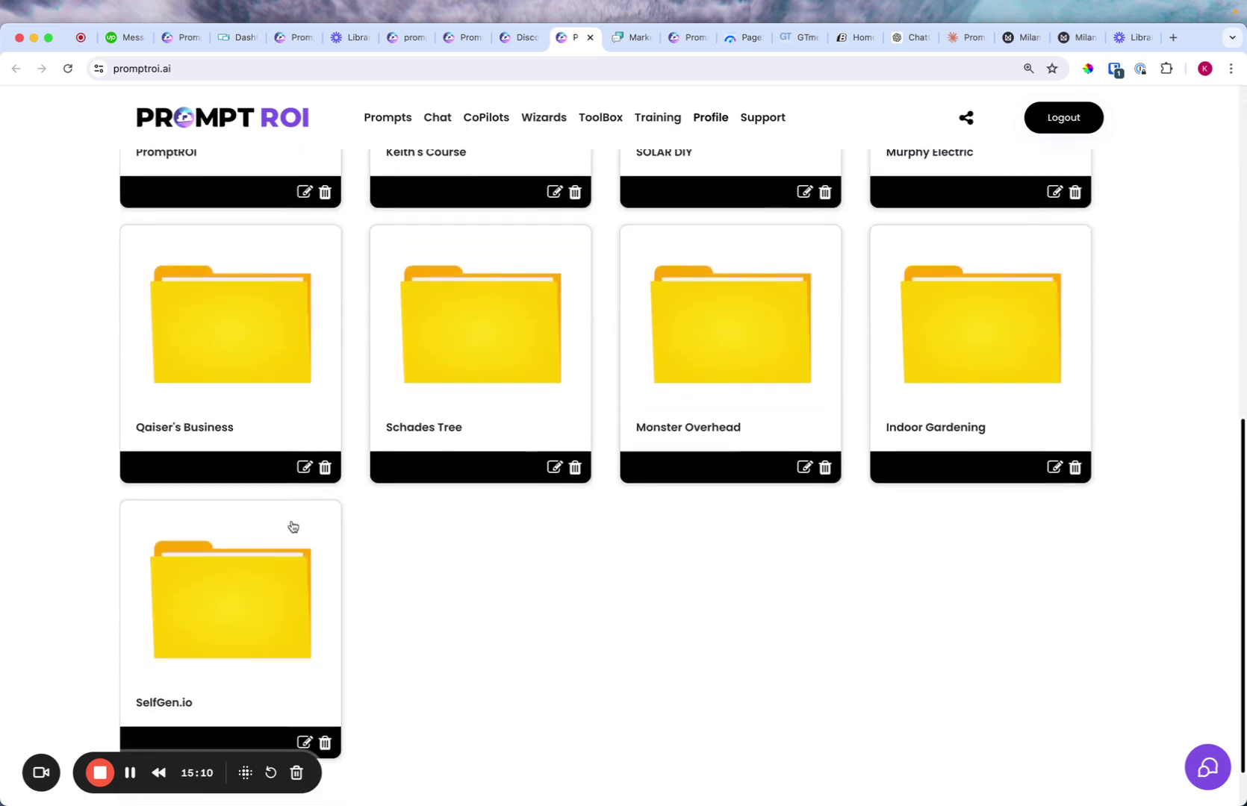
scroll(292, 527, "up", 4)
left_click(201, 364)
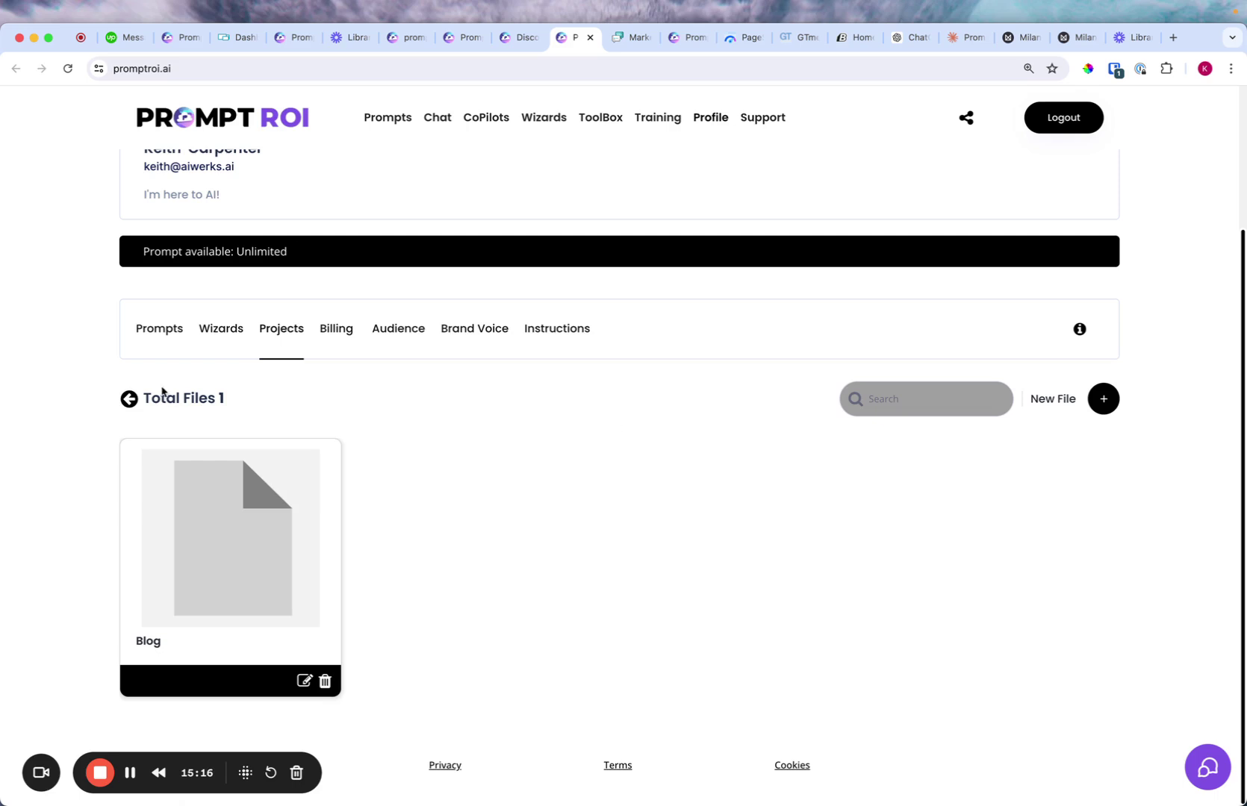
left_click(129, 399)
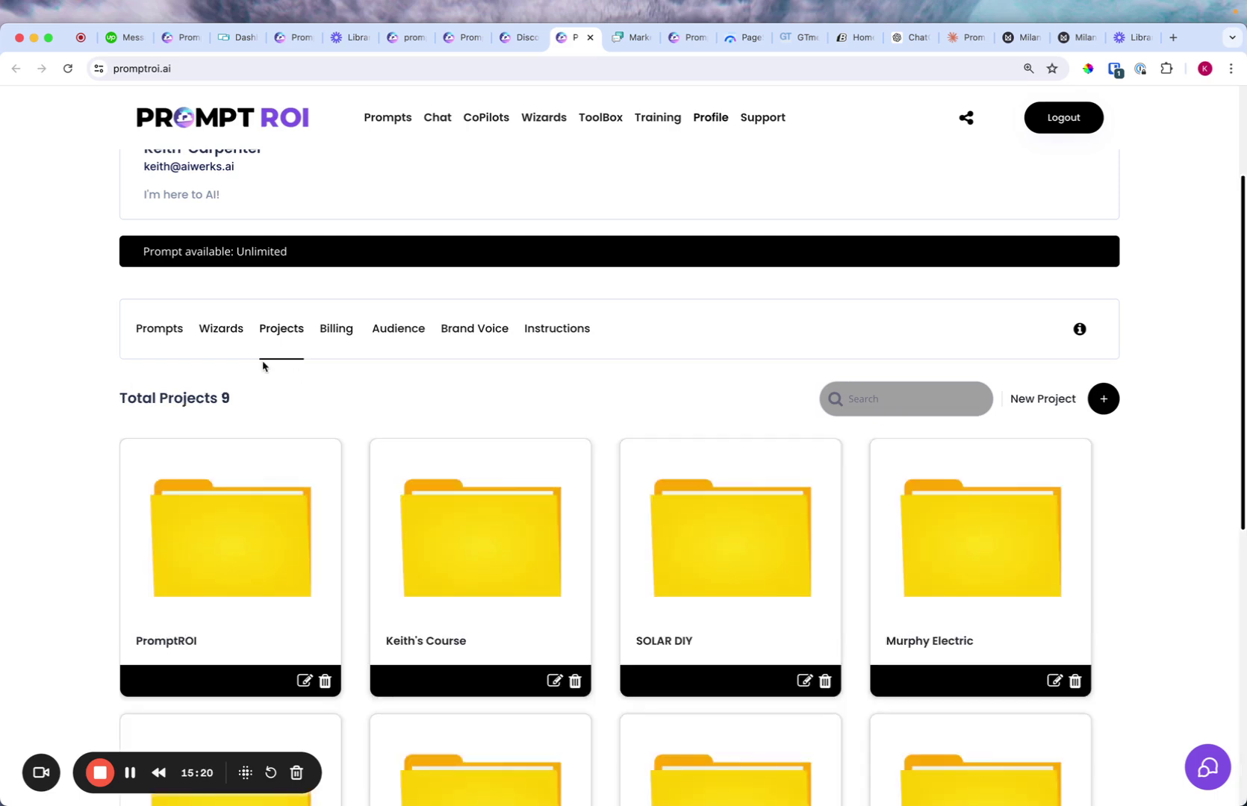
scroll(292, 286, "up", 2)
scroll(490, 423, "down", 5)
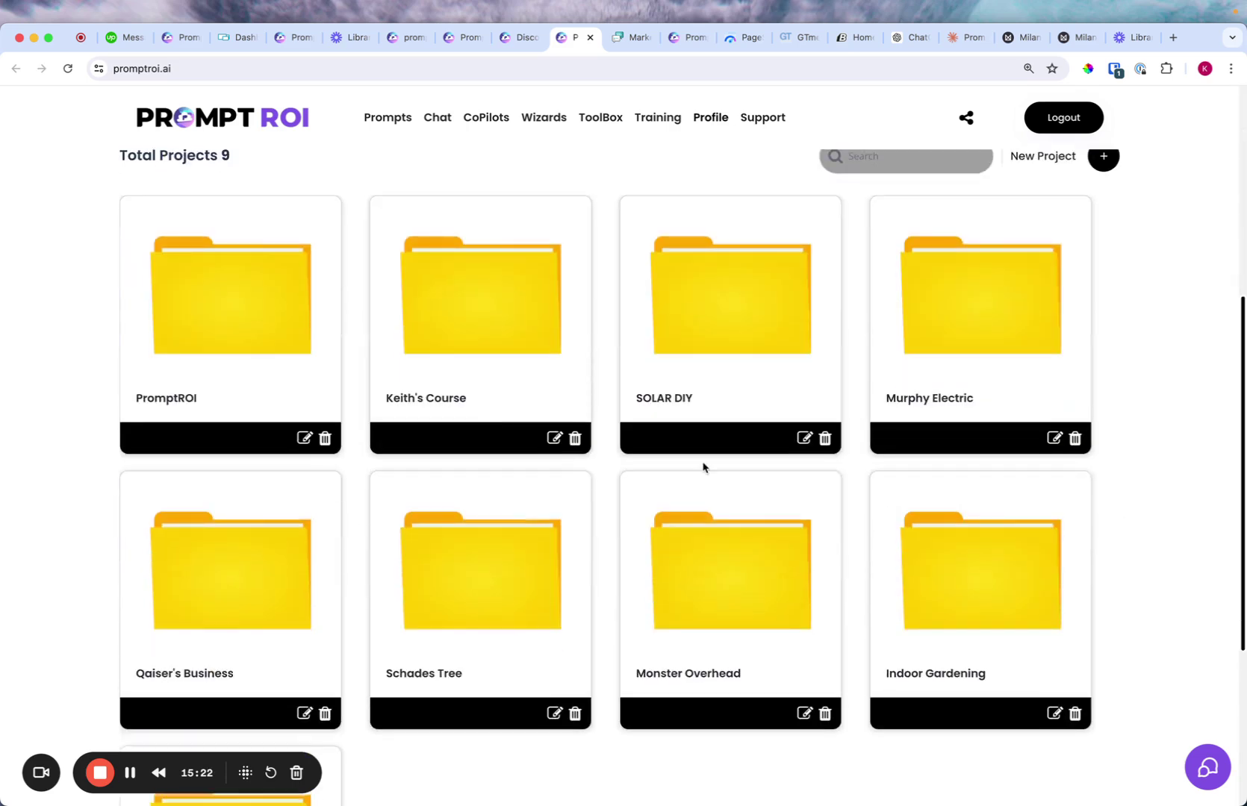
scroll(702, 467, "up", 3)
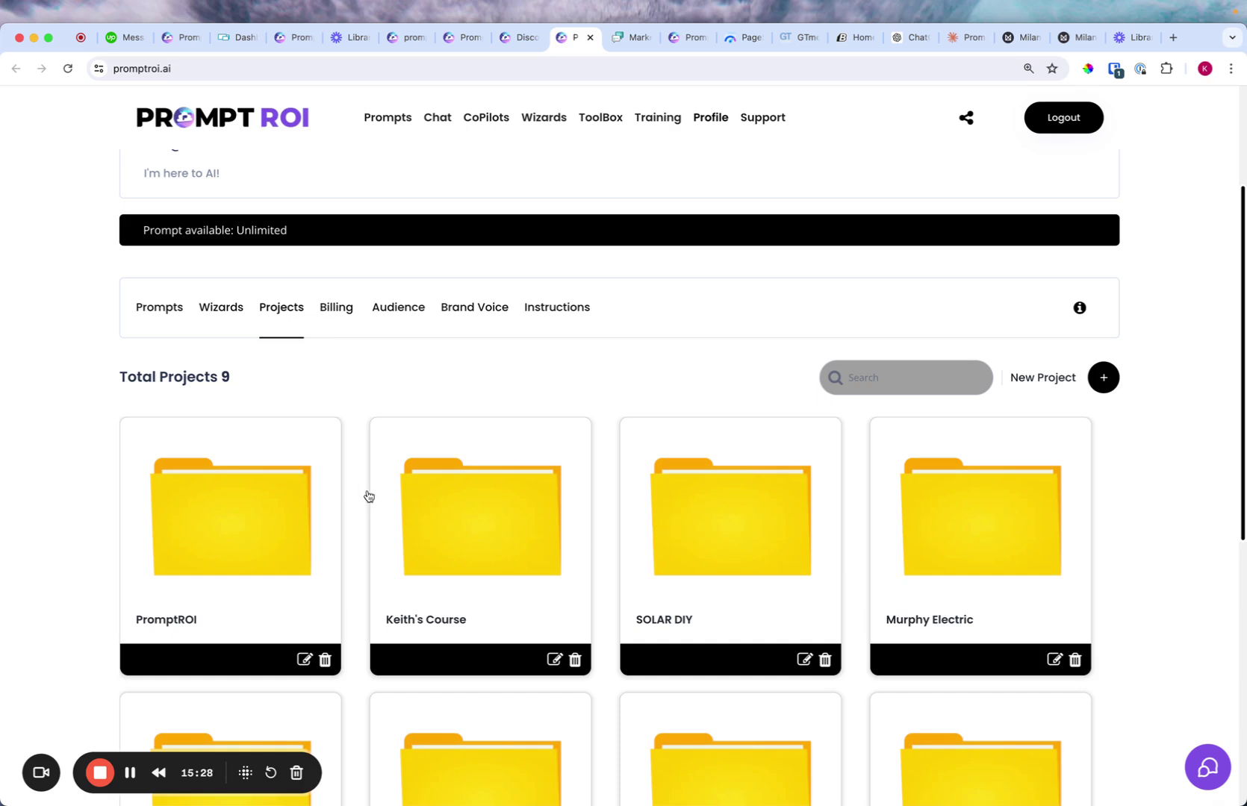
- Open PromptROI's Blog file, scroll through the appended commercial prompt, and close it
left_click(267, 527)
left_click(243, 567)
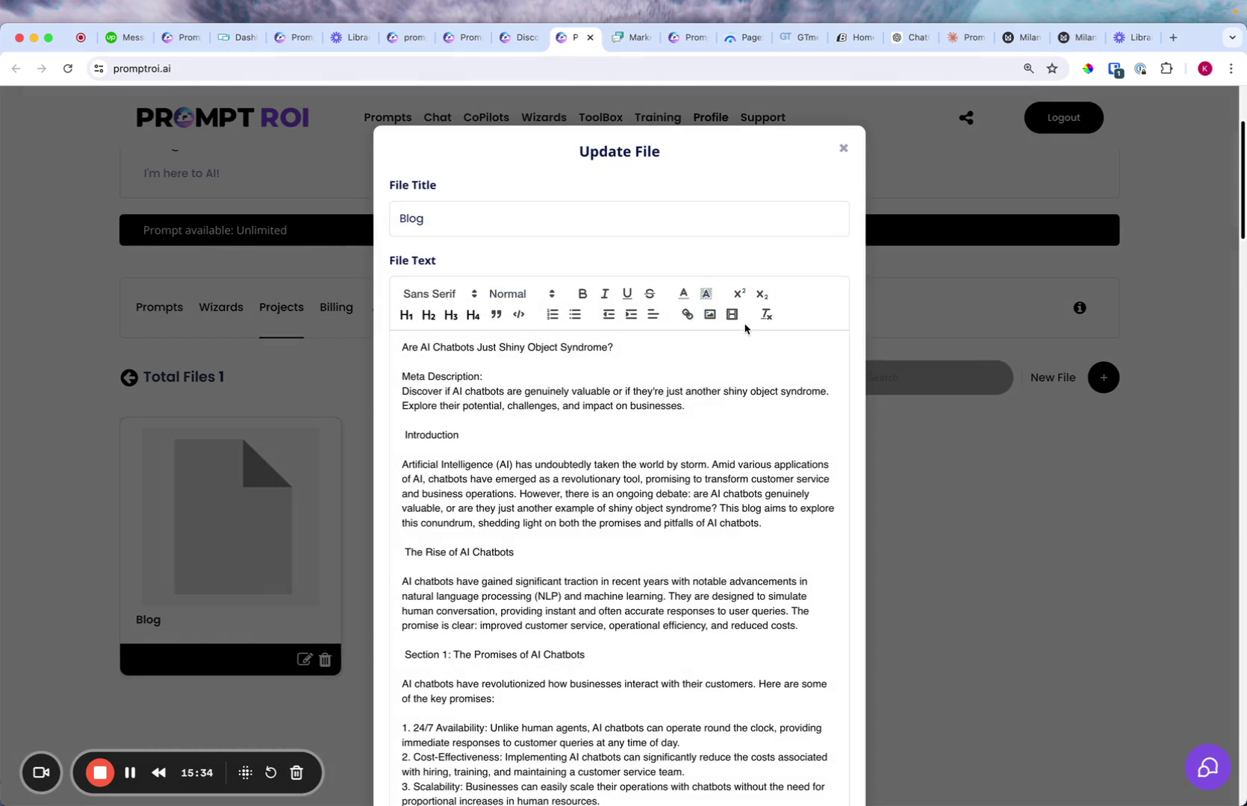
scroll(499, 417, "down", 15)
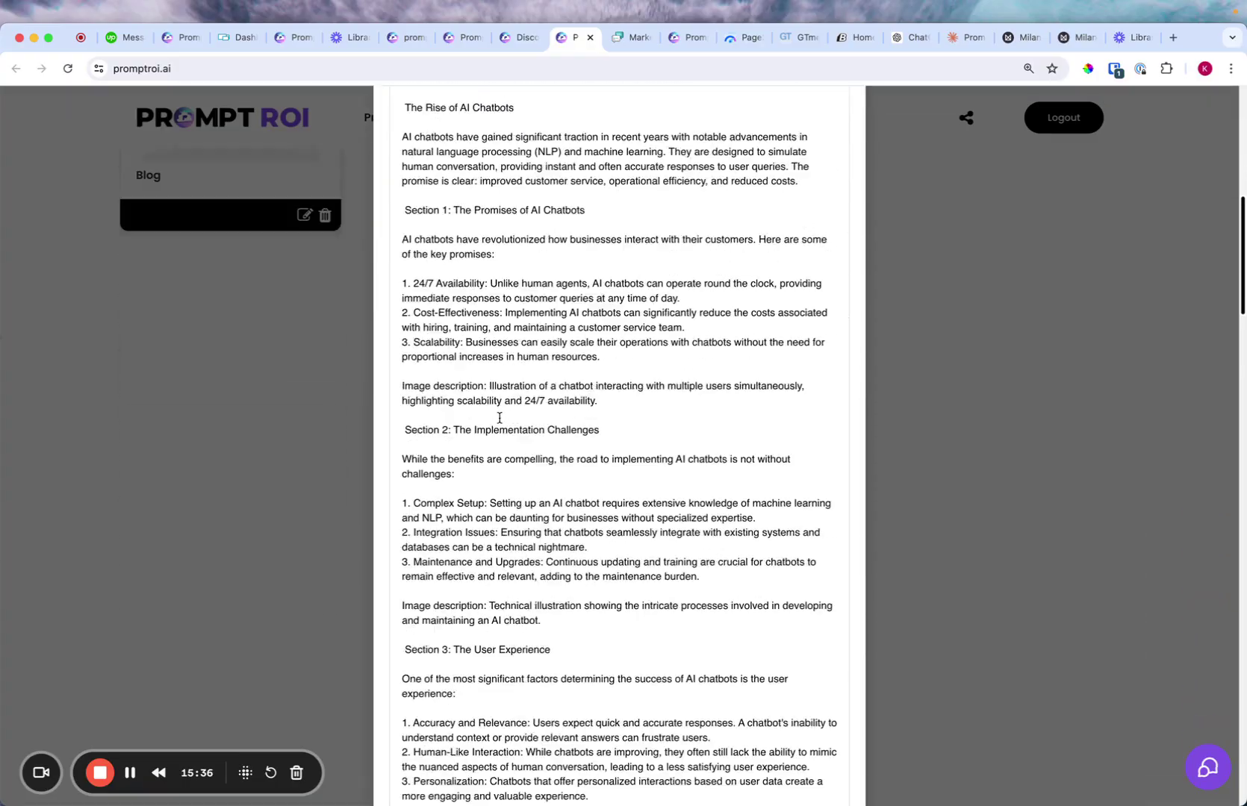
scroll(499, 417, "down", 20)
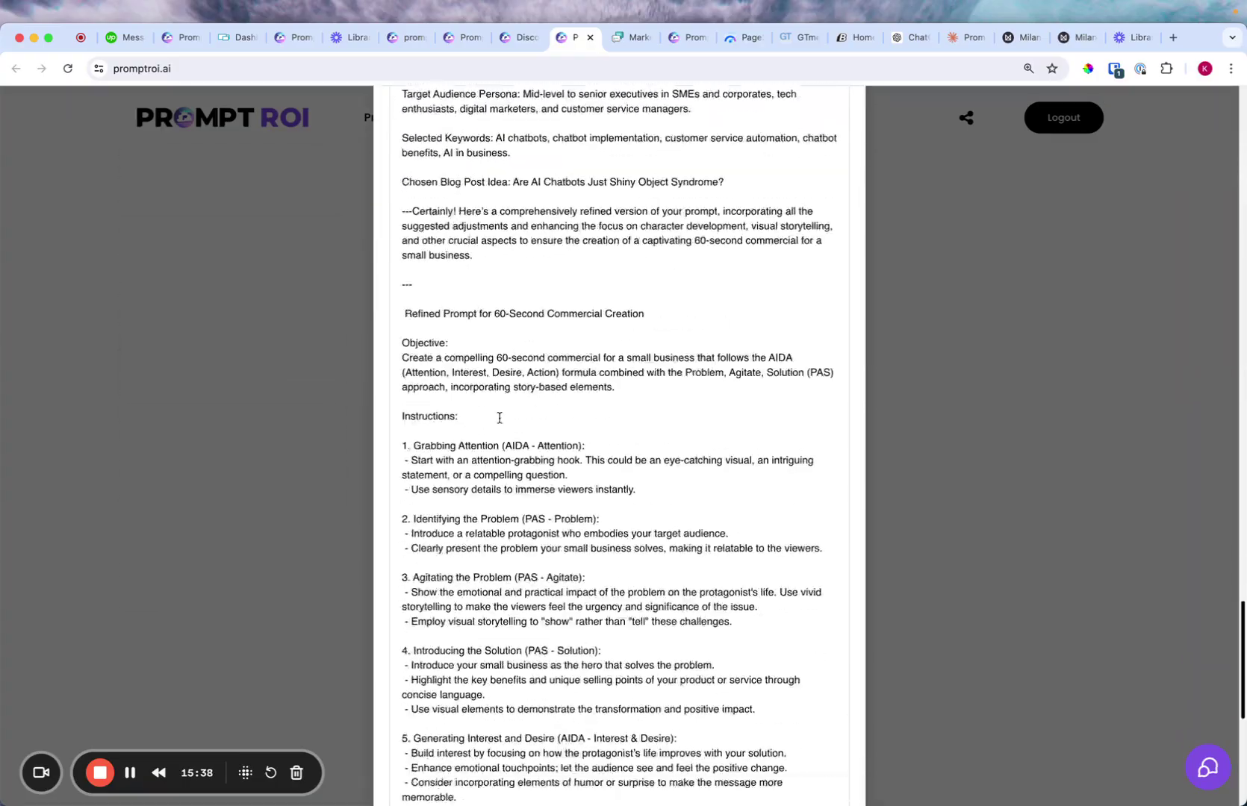
scroll(500, 418, "up", 20)
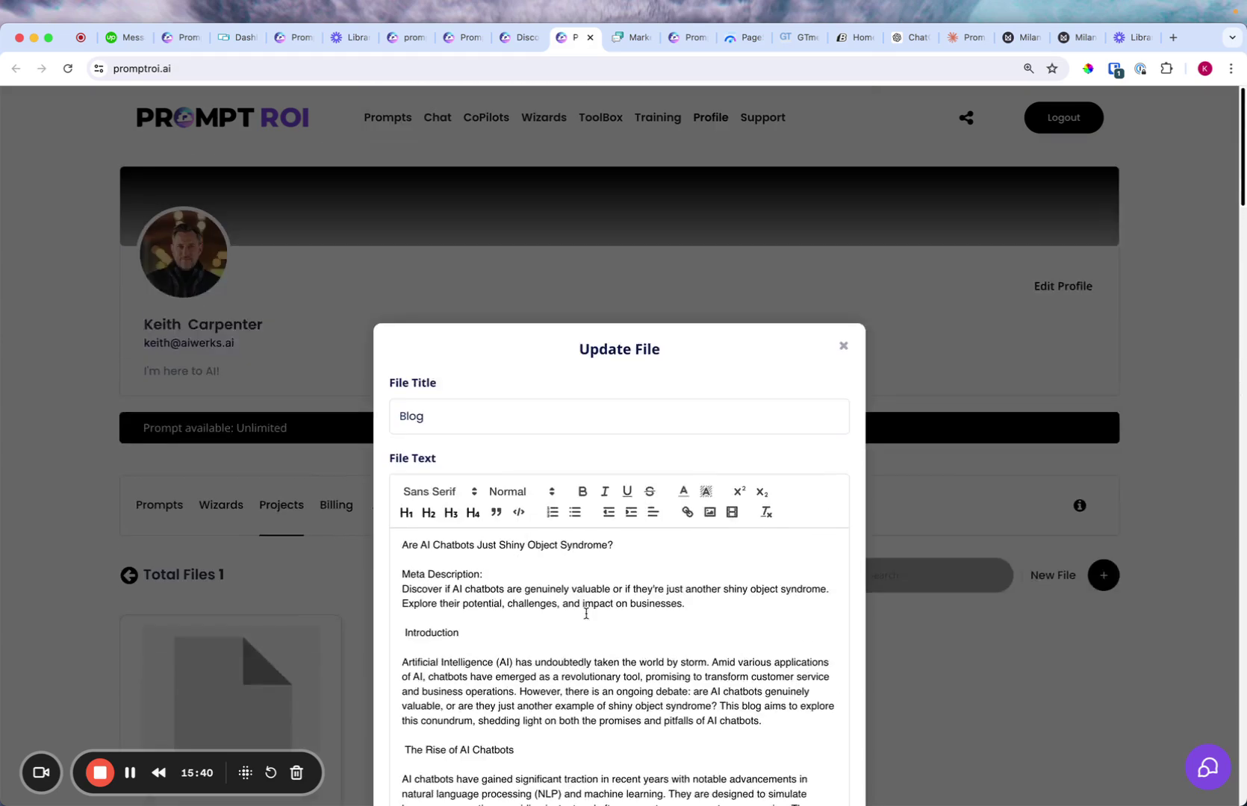
left_click(842, 348)
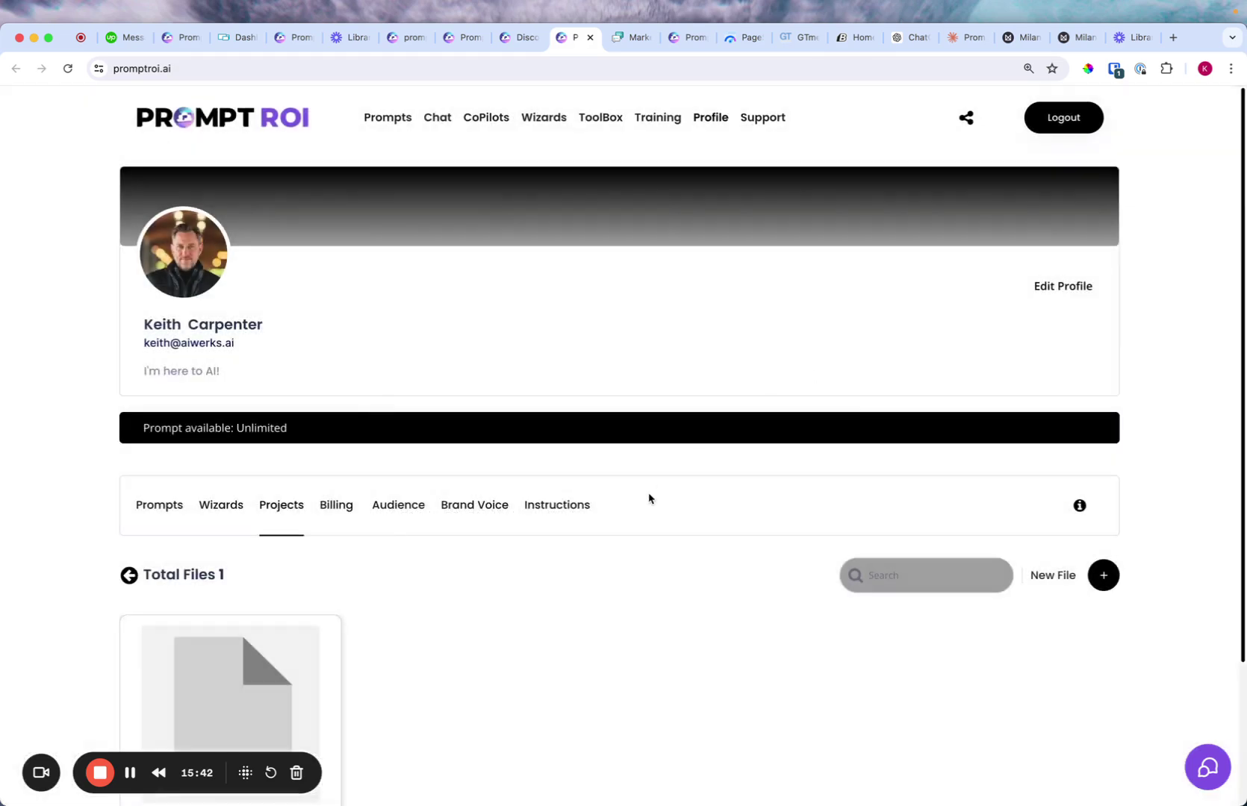